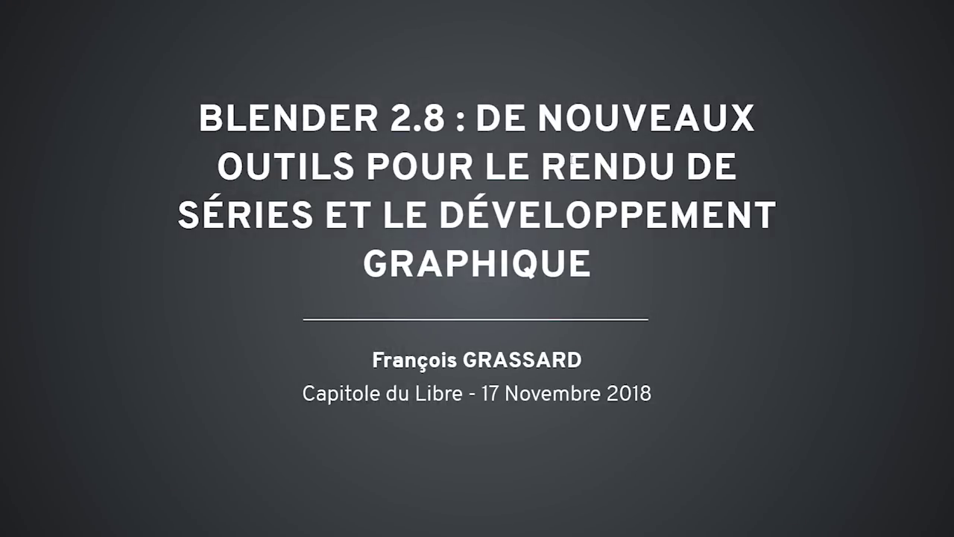
Step: Flip to the PIXELS slide and back to the Blender 2.8 title slide, then dismiss the extension notification
key(Right)
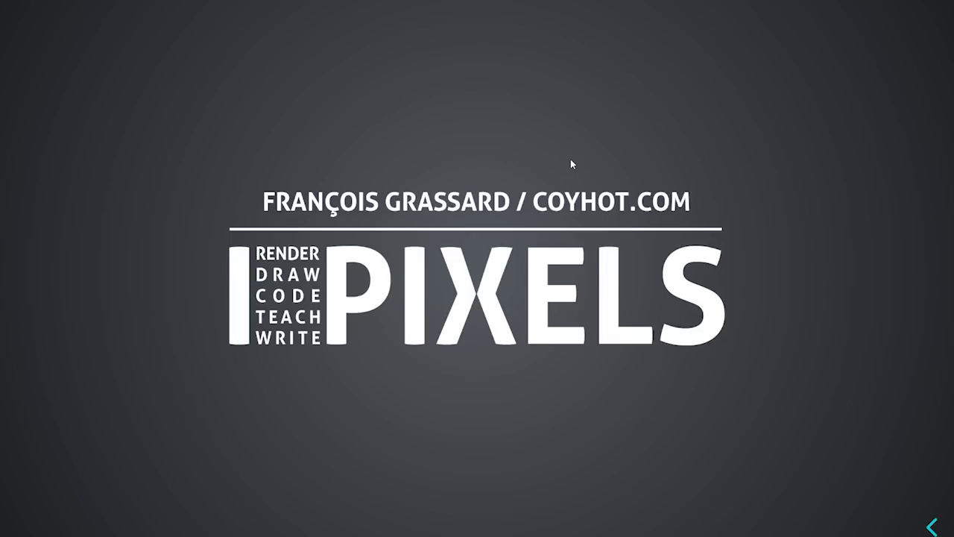
key(Right)
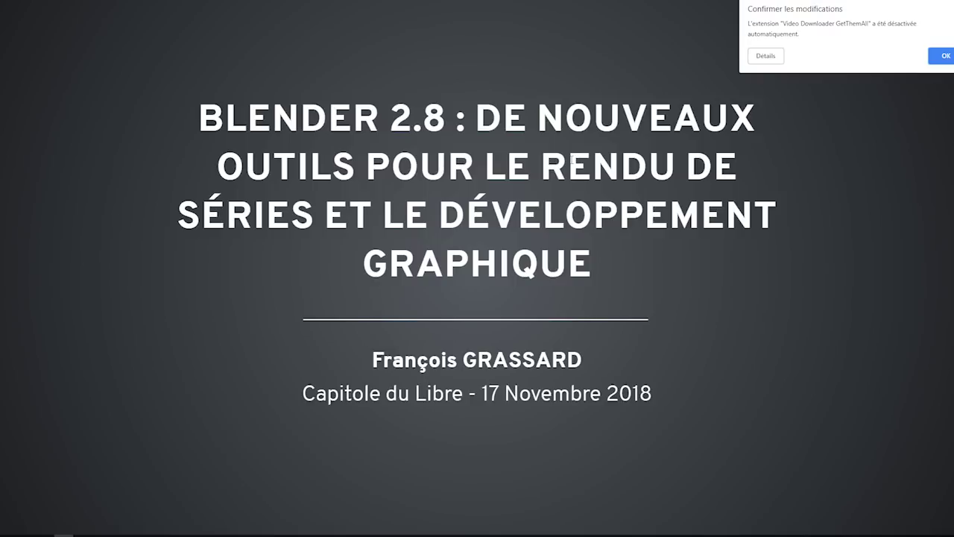
click(946, 57)
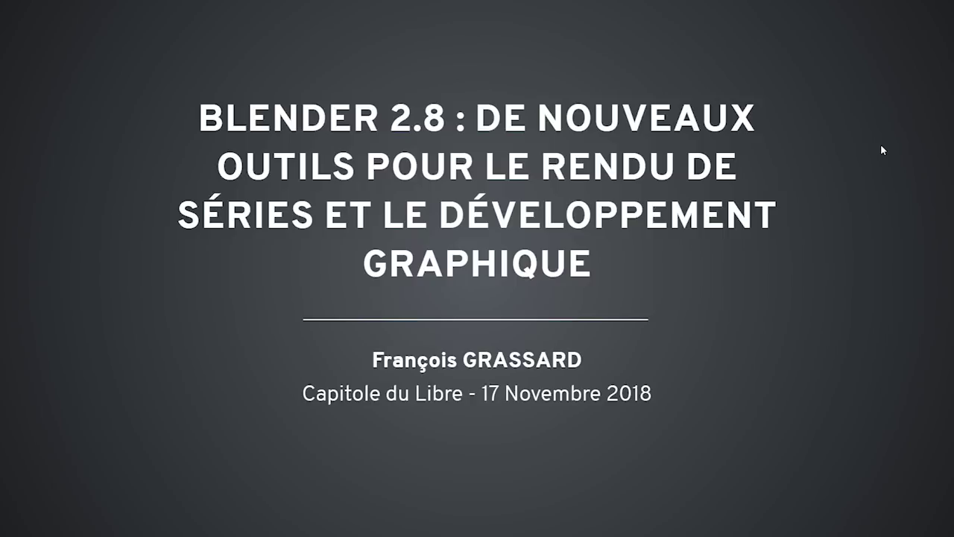
Step: Advance two slides, past PIXELS, to the 'Un projet d'envergure' goals slide
key(Right)
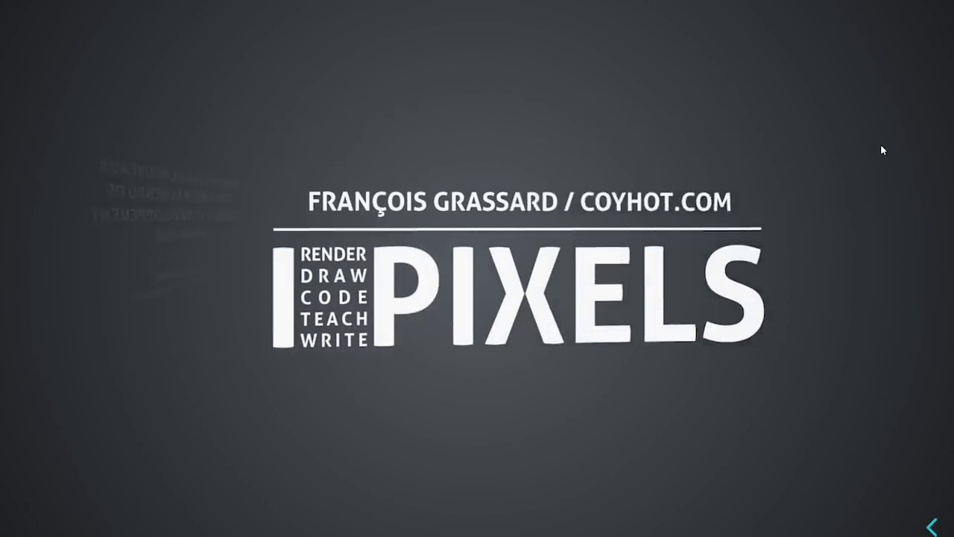
key(Right)
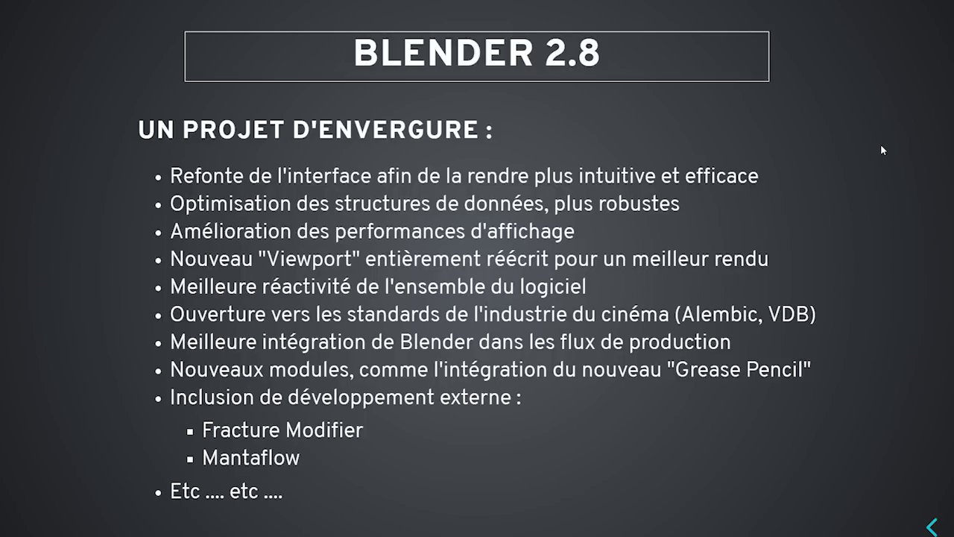
Step: Show the 'Un ciblage plus précis des corps de métier' slide, then switch to Blender
key(Right)
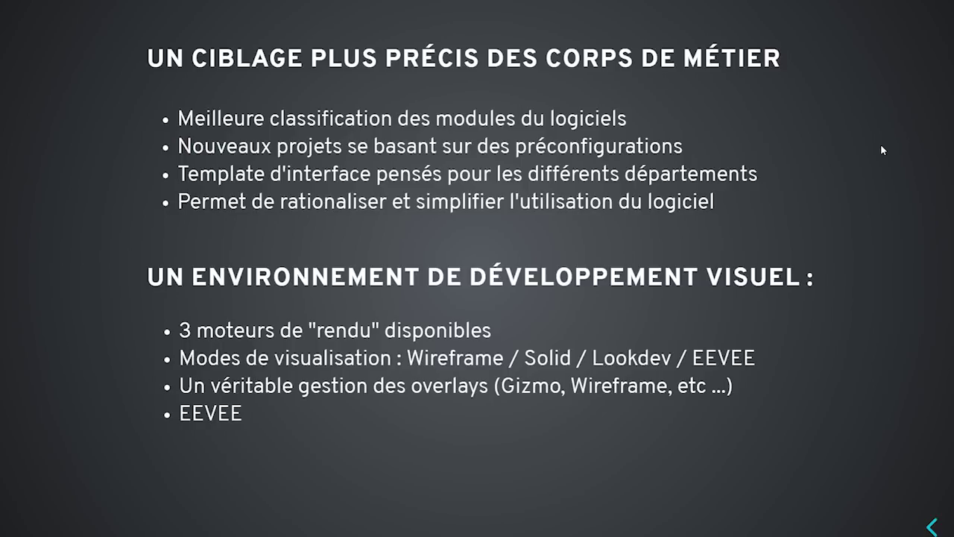
key(alt+Tab)
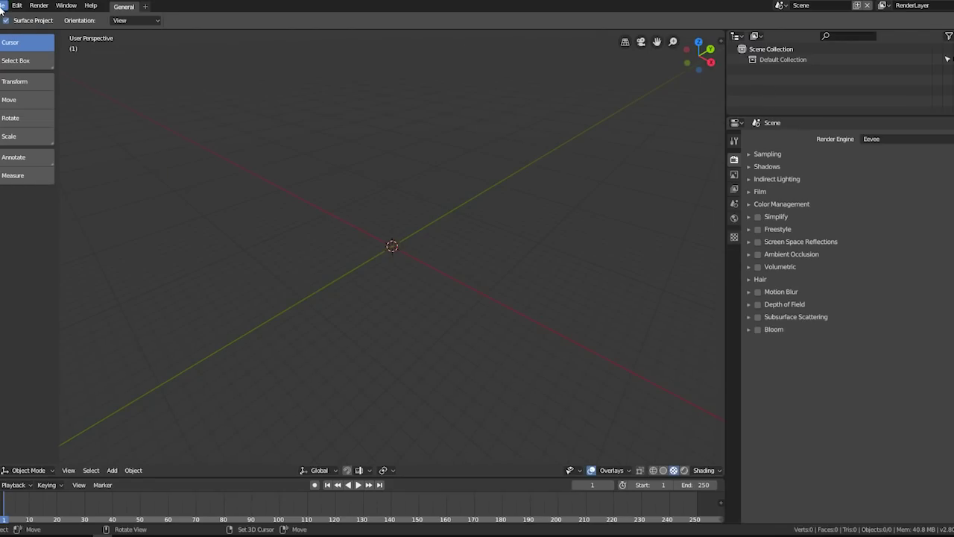
Step: Bring up the list of templates for starting a new Blender file
click(3, 6)
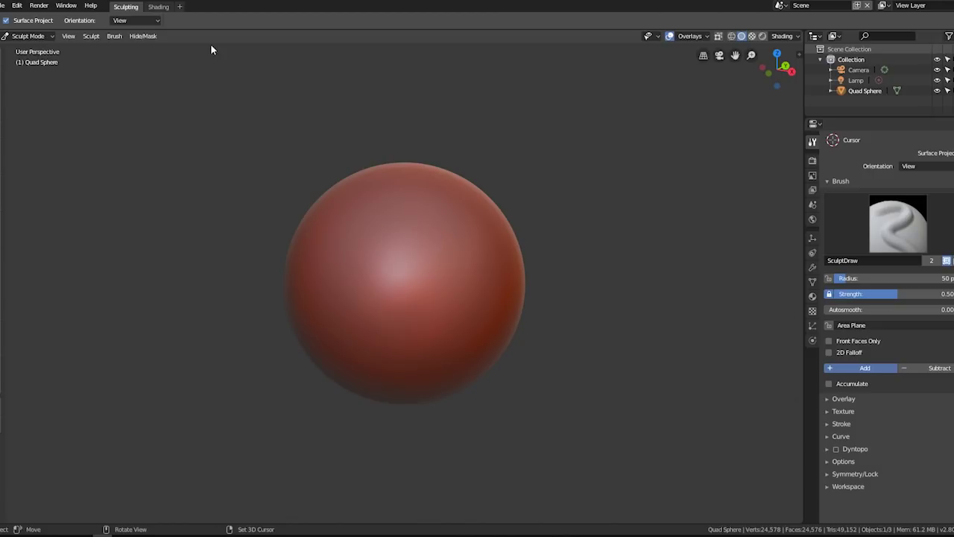
Step: Glance at the Shading workspace, then return to the Sculpting workspace
click(159, 6)
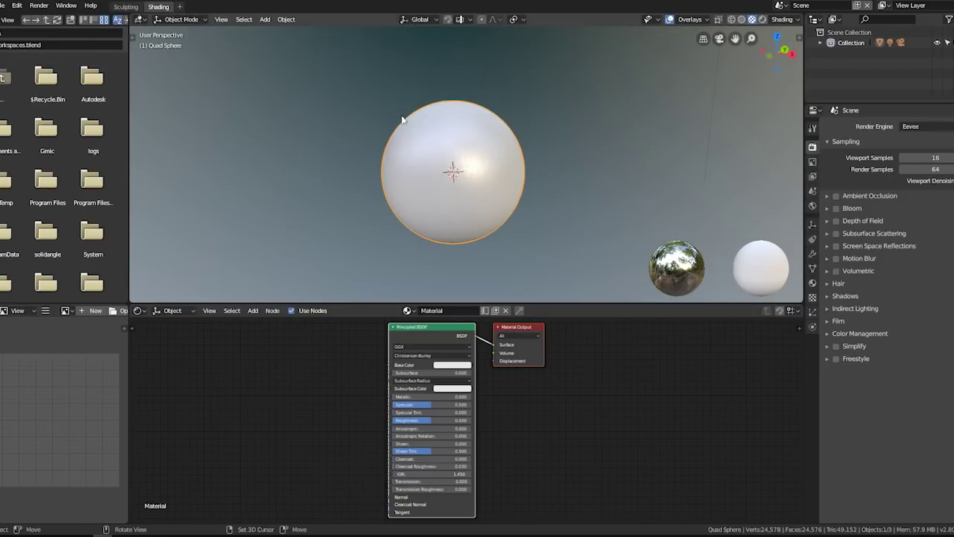
scroll(471, 197, up, 2)
scroll(487, 190, up, 1)
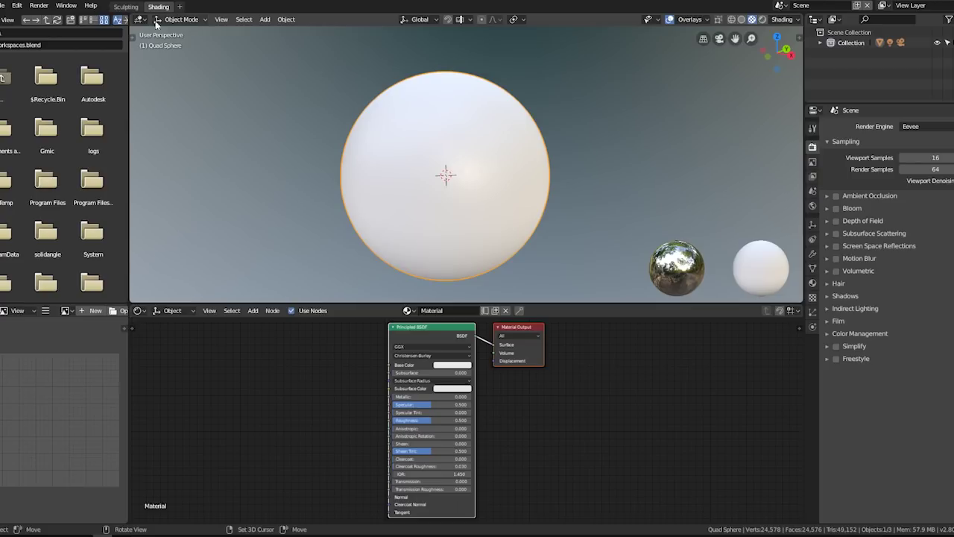
click(172, 51)
click(127, 7)
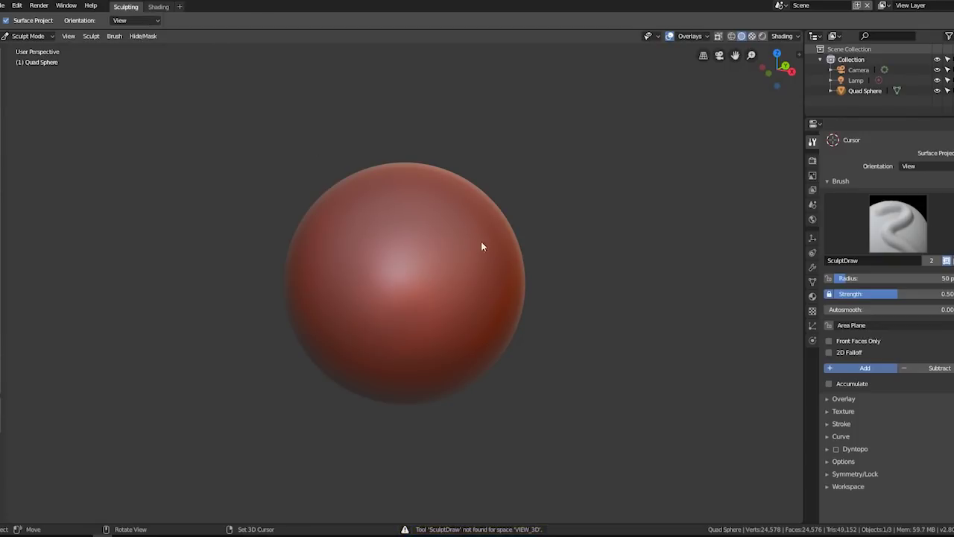
Step: Paint raised Draw-brush strokes forming brows, eyes and mouth on the sphere, then orbit around it
drag(306, 216, 458, 224)
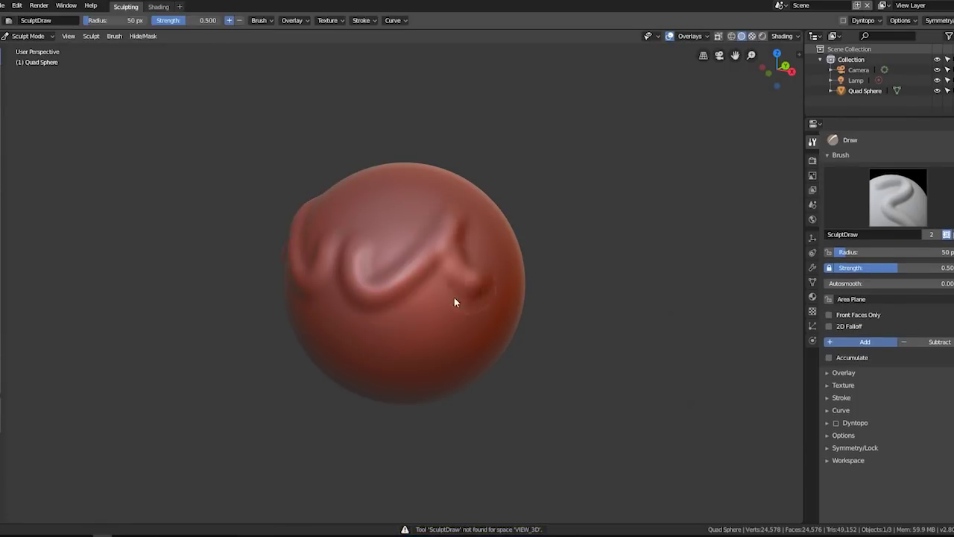
mouse_move(298, 224)
mouse_down()
mouse_move(511, 275)
mouse_move(493, 249)
mouse_move(493, 200)
mouse_up()
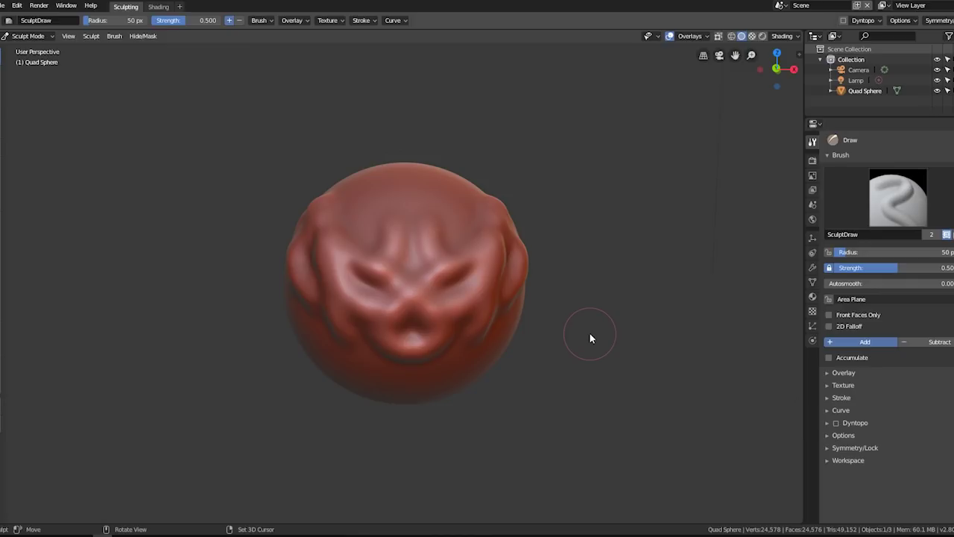
middle_drag(428, 140, 421, 234)
Step: Start a VFX project and step through Masking, Compositing and Rendering workspaces
click(3, 7)
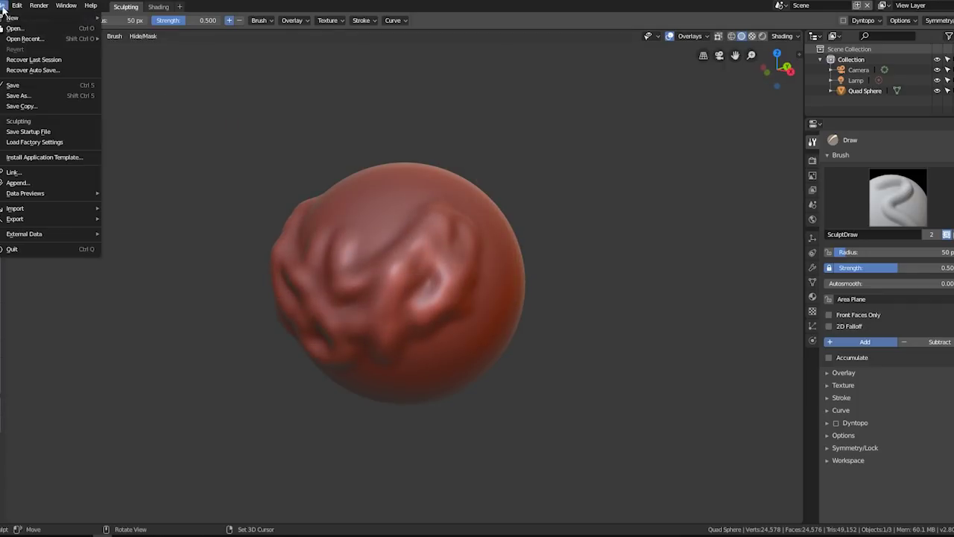
click(174, 47)
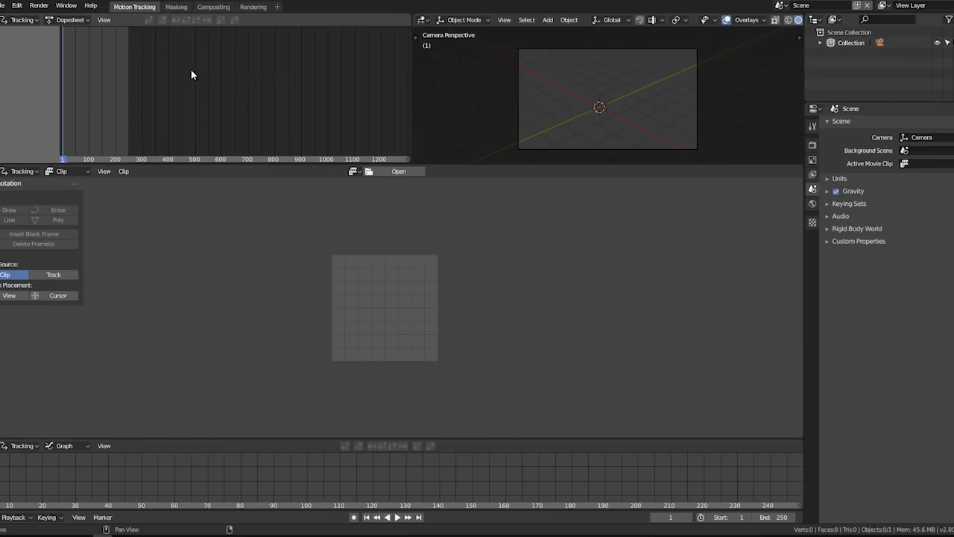
click(176, 6)
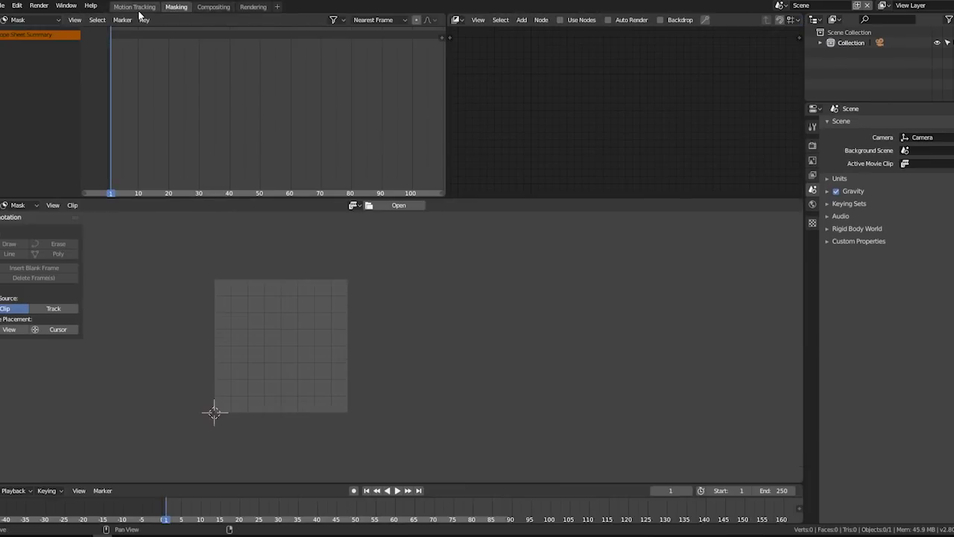
click(139, 9)
click(168, 7)
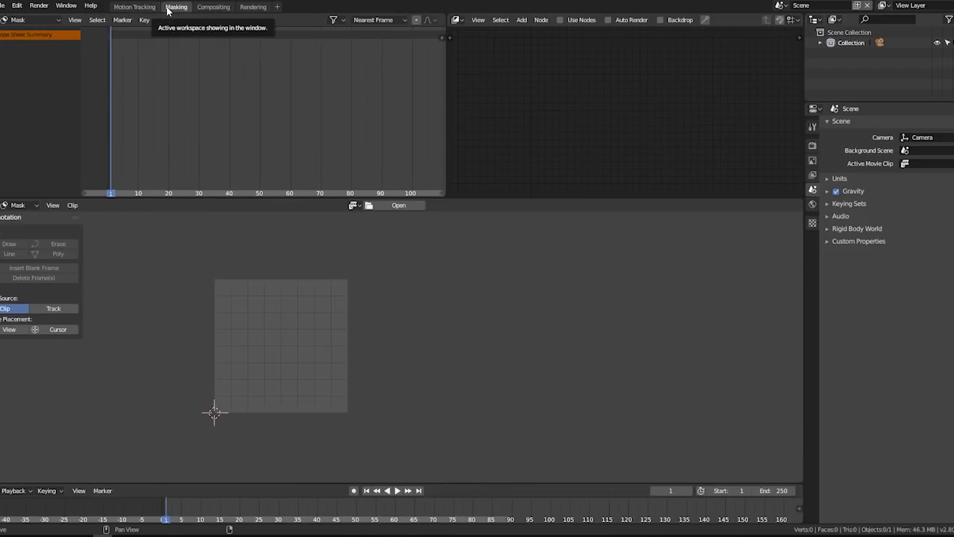
click(220, 9)
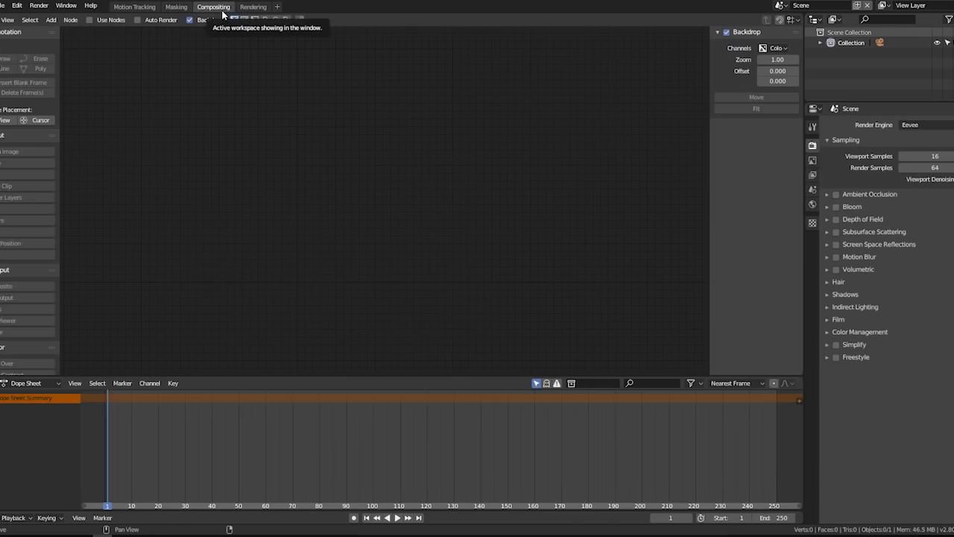
click(248, 7)
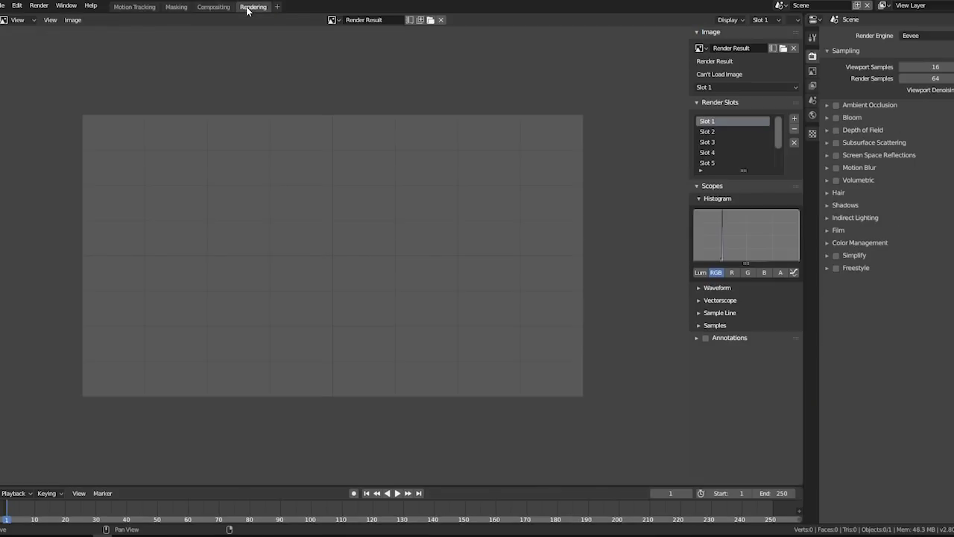
Step: Revisit Motion Tracking, Masking and Compositing, ending back on the Rendering workspace
click(134, 6)
click(176, 7)
click(214, 7)
click(253, 6)
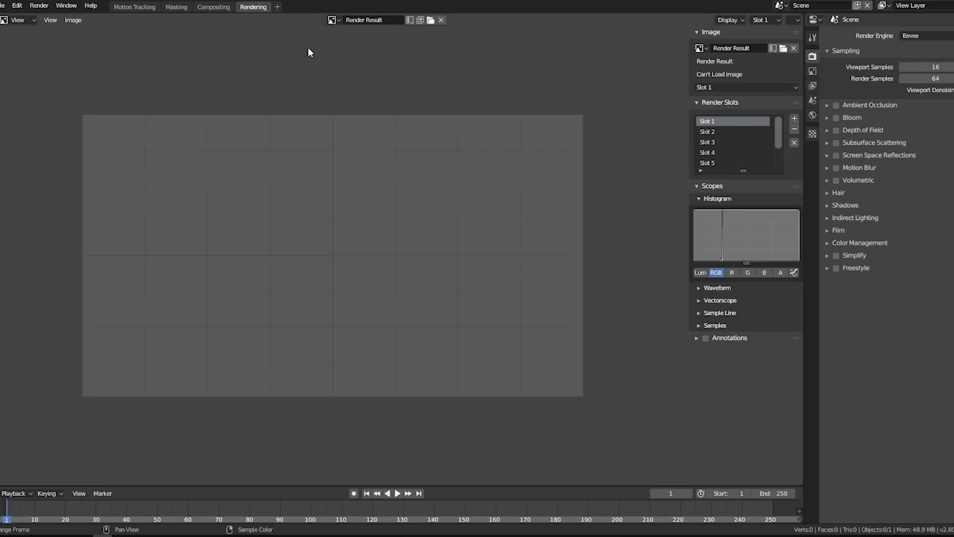
click(3, 6)
mouse_move(30, 18)
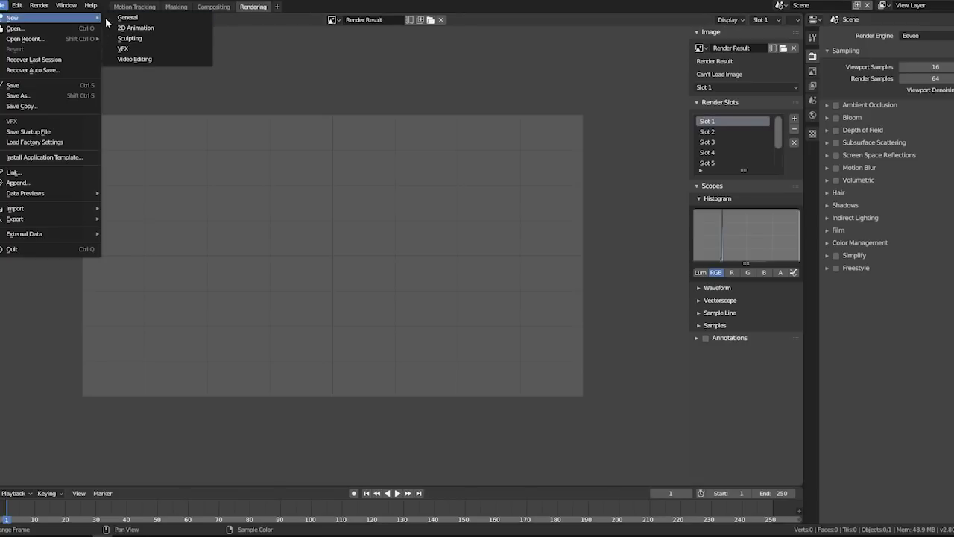
Step: Start a Sculpting project, briefly switch away and back, then show the Shading workspace
click(129, 38)
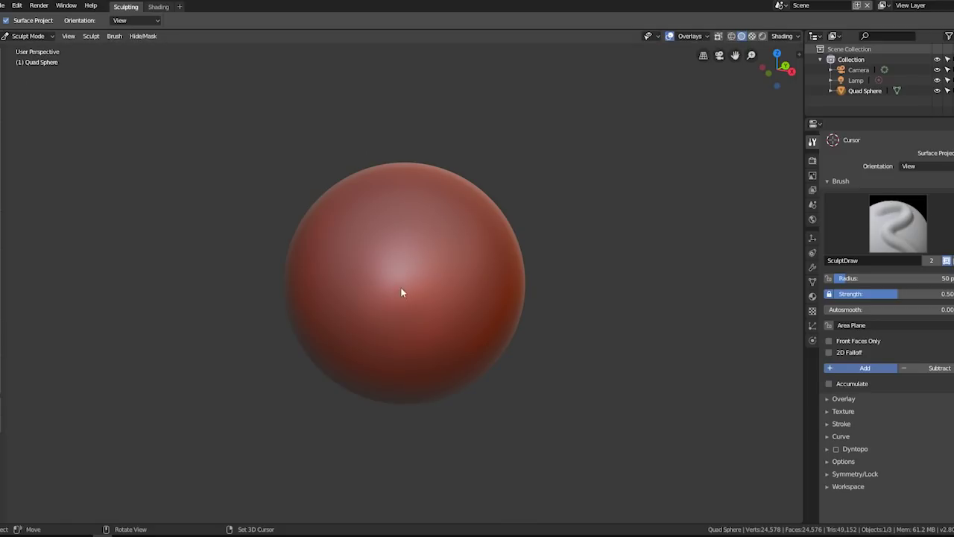
key(alt+Tab)
key(alt+Tab)
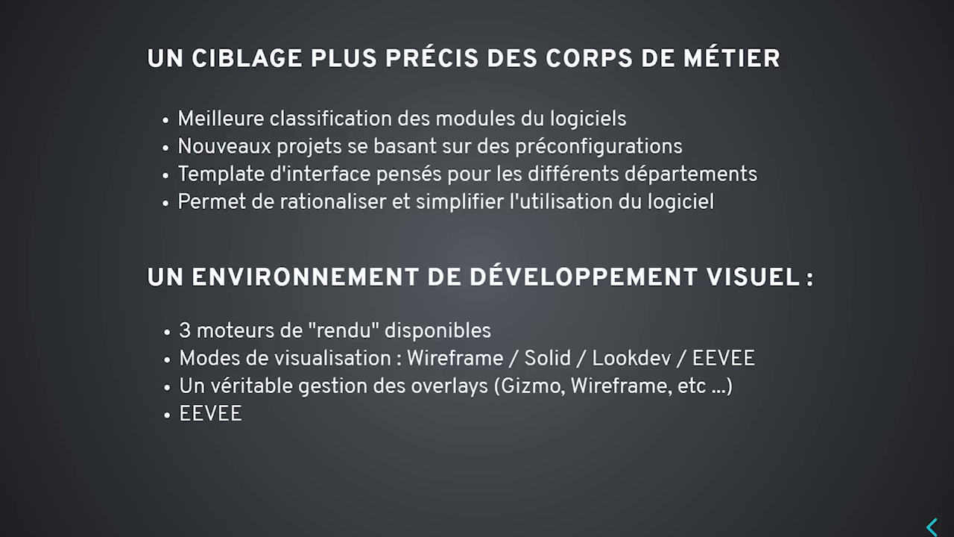
key(alt+Tab)
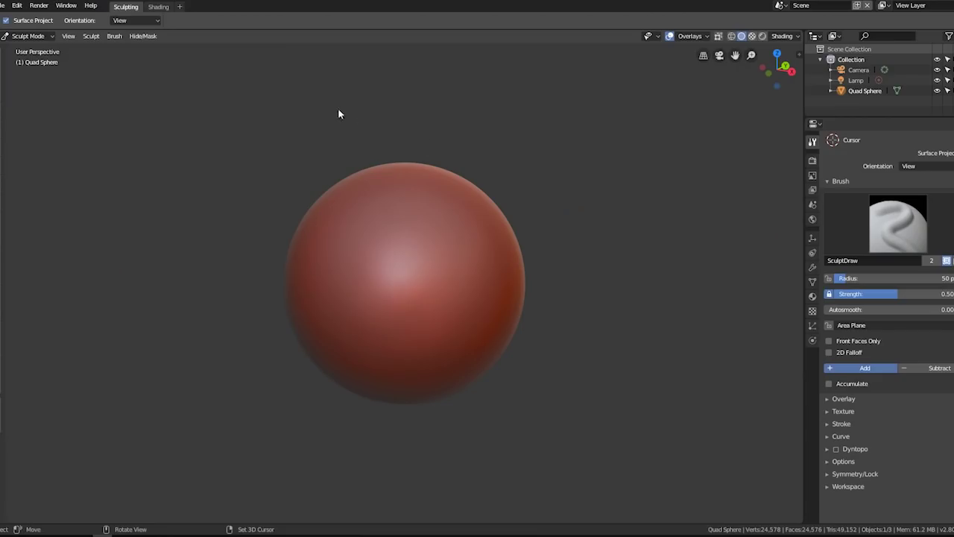
click(158, 6)
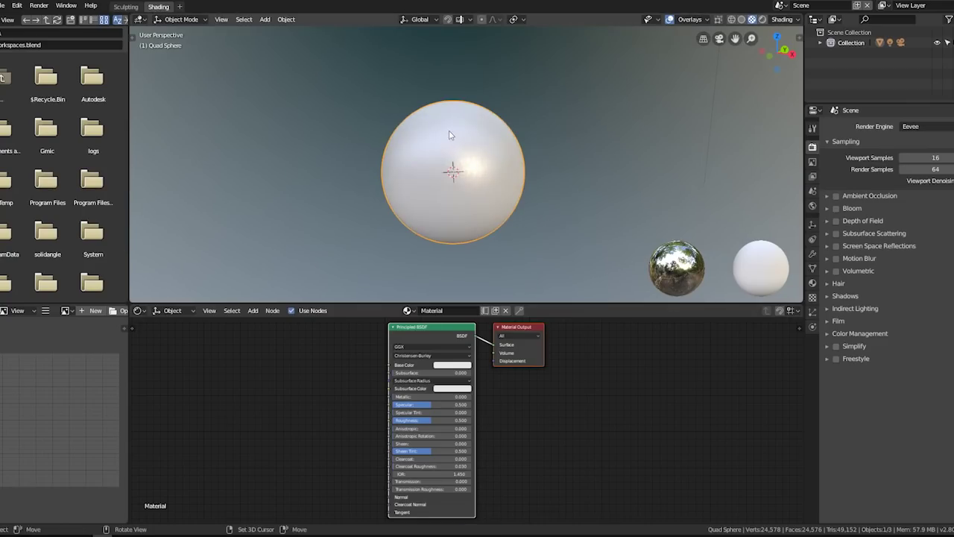
Step: Give the sphere's material Roughness 0 and a near-black Base Color
middle_drag(522, 181, 624, 187)
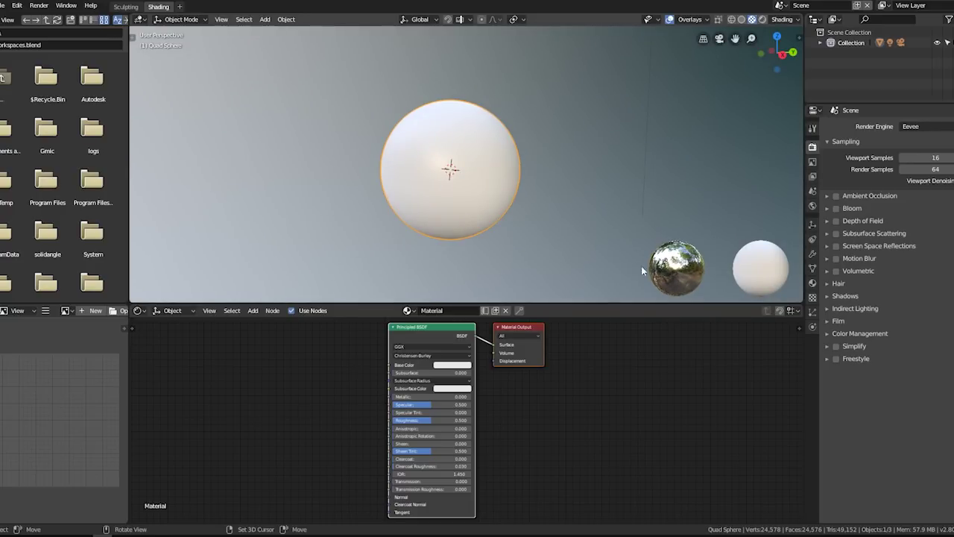
drag(433, 419, 396, 420)
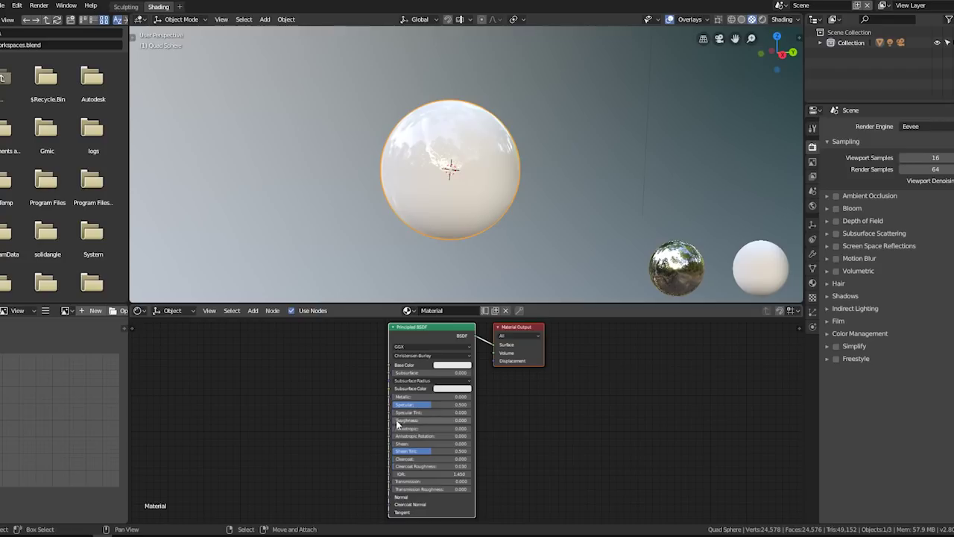
scroll(453, 234, up, 4)
click(451, 365)
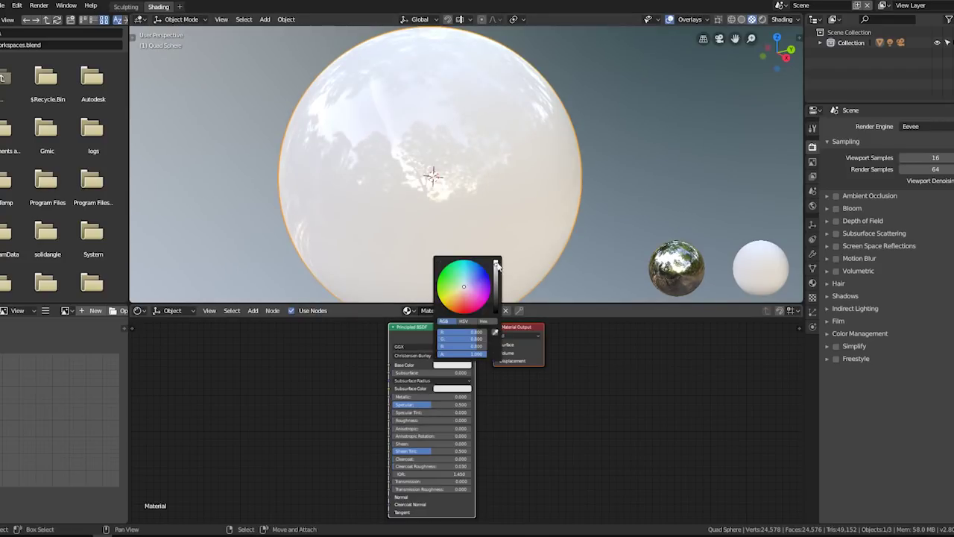
drag(497, 267, 497, 297)
key(g)
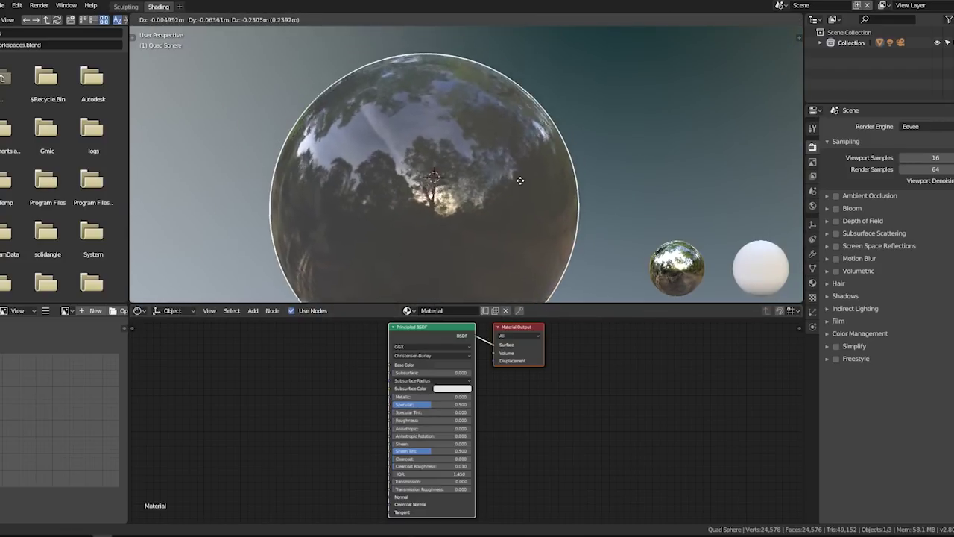
right_click(403, 99)
Step: Sculpt bumps and ridges into the sphere in Sculpting, then return to Shading
click(126, 6)
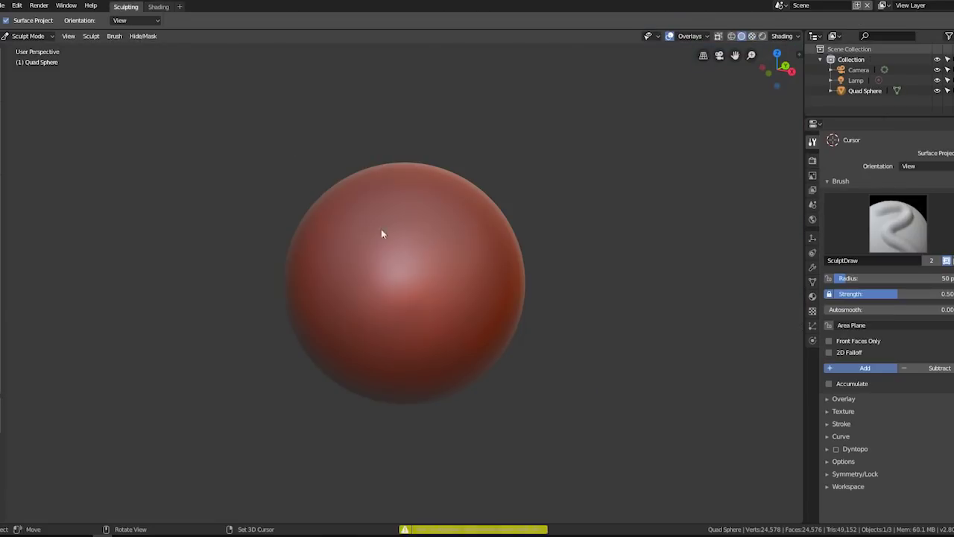
mouse_move(466, 271)
mouse_down()
mouse_move(432, 320)
mouse_move(425, 209)
mouse_up()
click(158, 7)
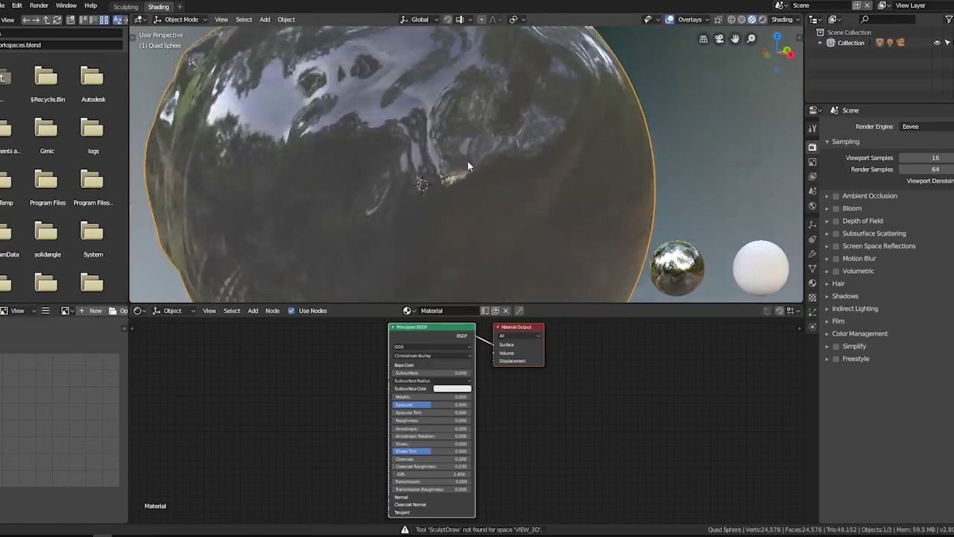
scroll(462, 145, down, 5)
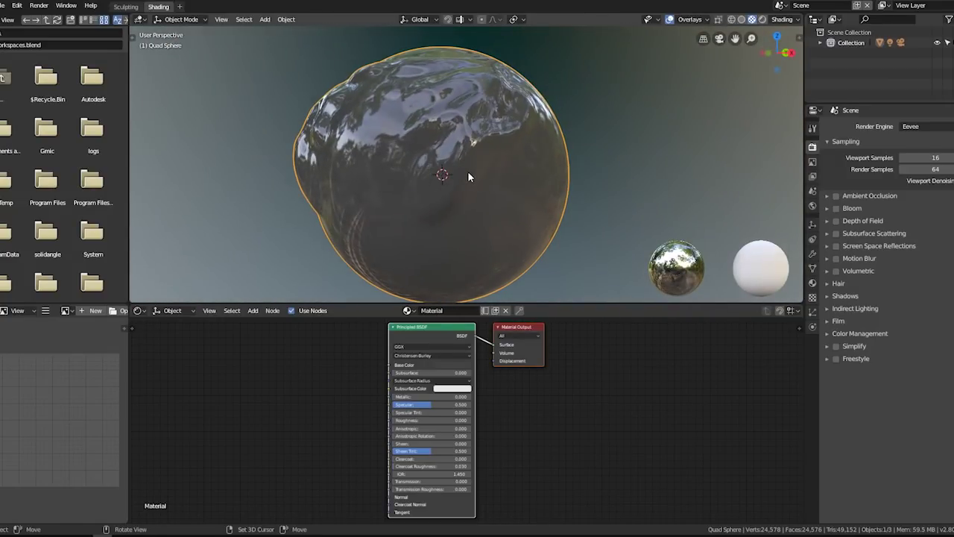
Step: Light the viewport with a dark warm HDRI, then switch to the bright sky HDRI
click(786, 20)
click(778, 88)
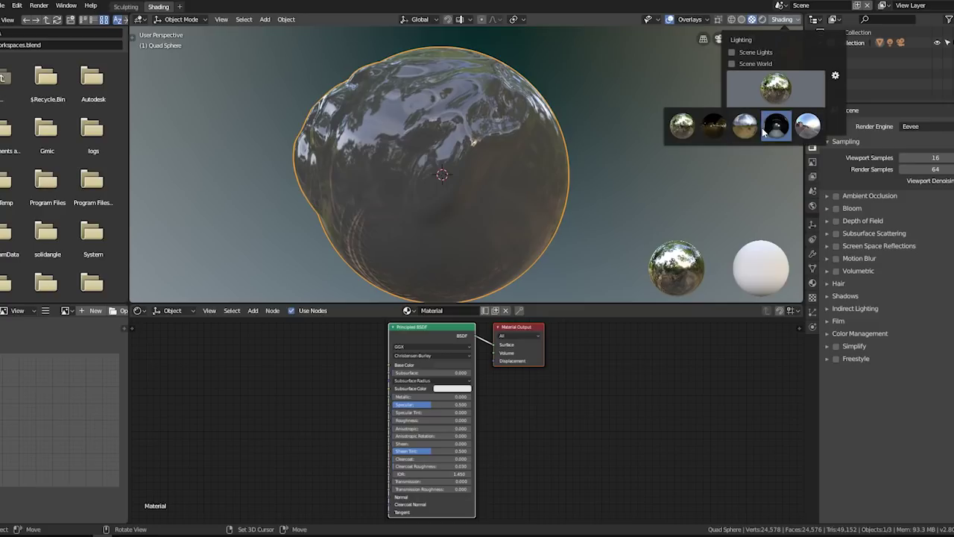
click(745, 127)
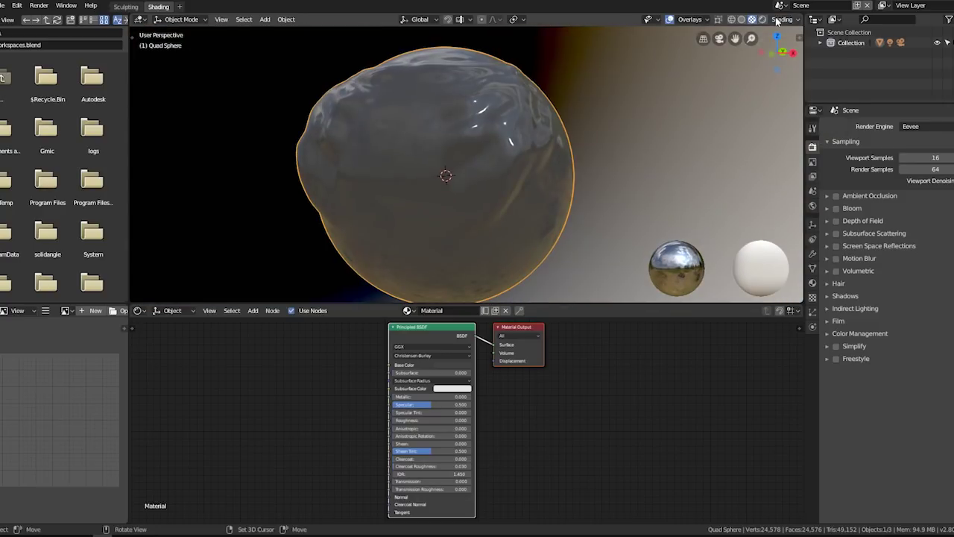
click(787, 19)
click(777, 88)
click(808, 132)
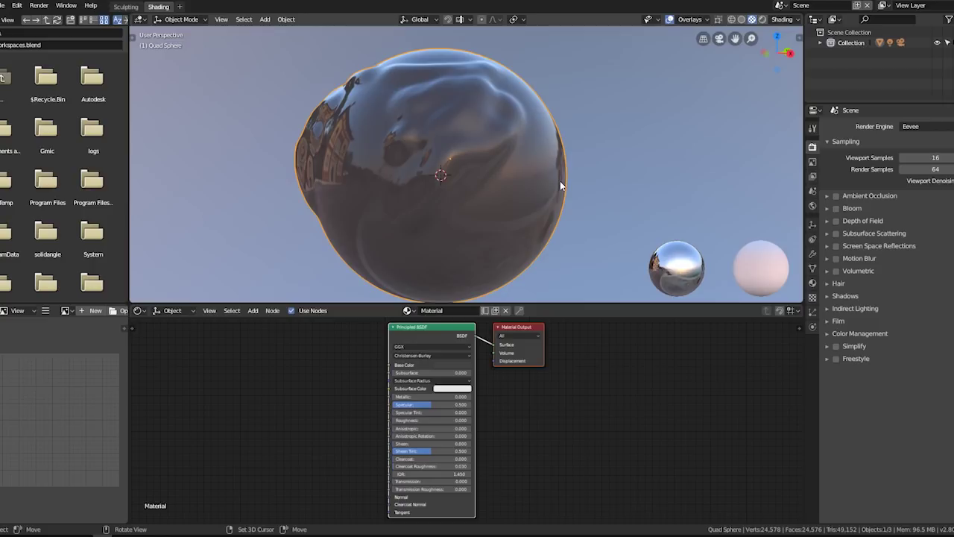
Step: Cycle the sphere through wireframe, solid and rendered shading, ending in Material Preview
middle_drag(560, 180, 475, 156)
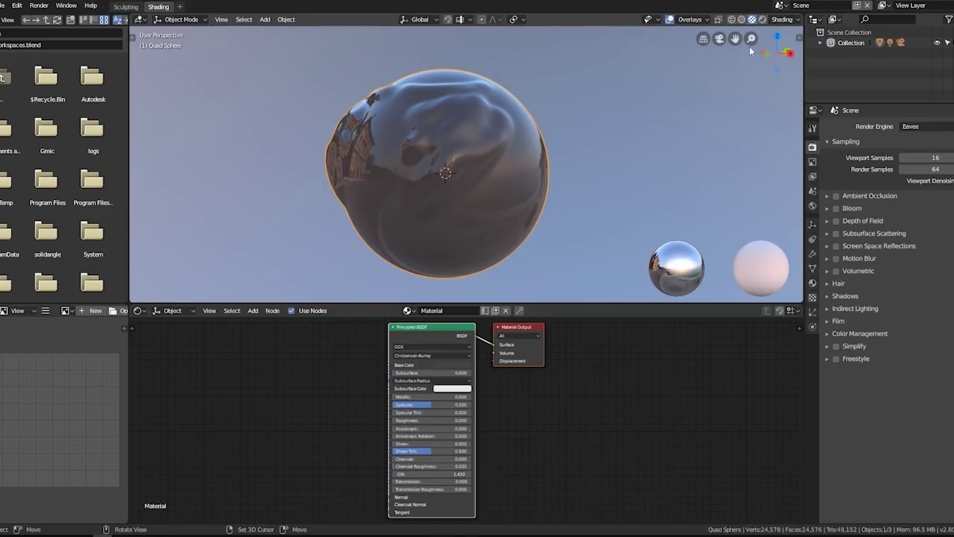
click(731, 24)
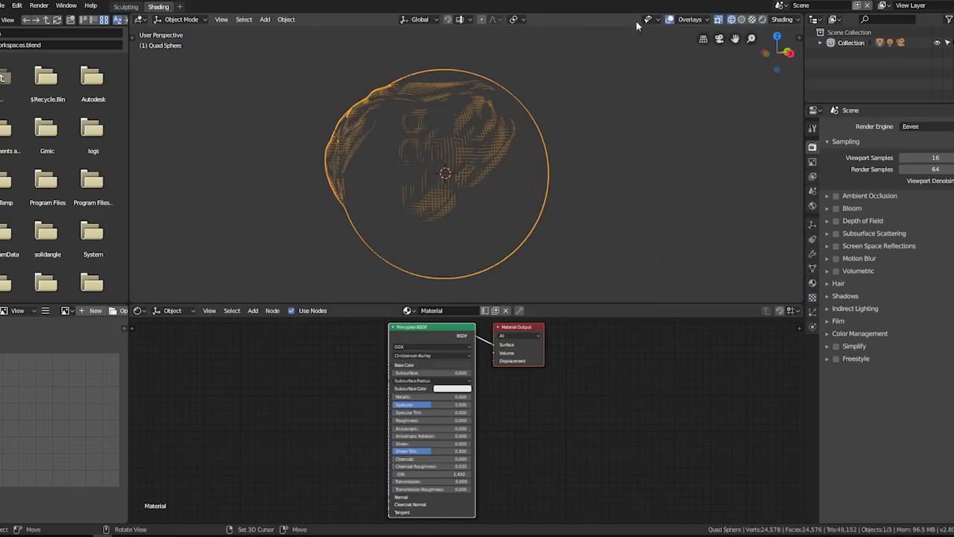
scroll(577, 145, up, 2)
scroll(593, 157, up, 2)
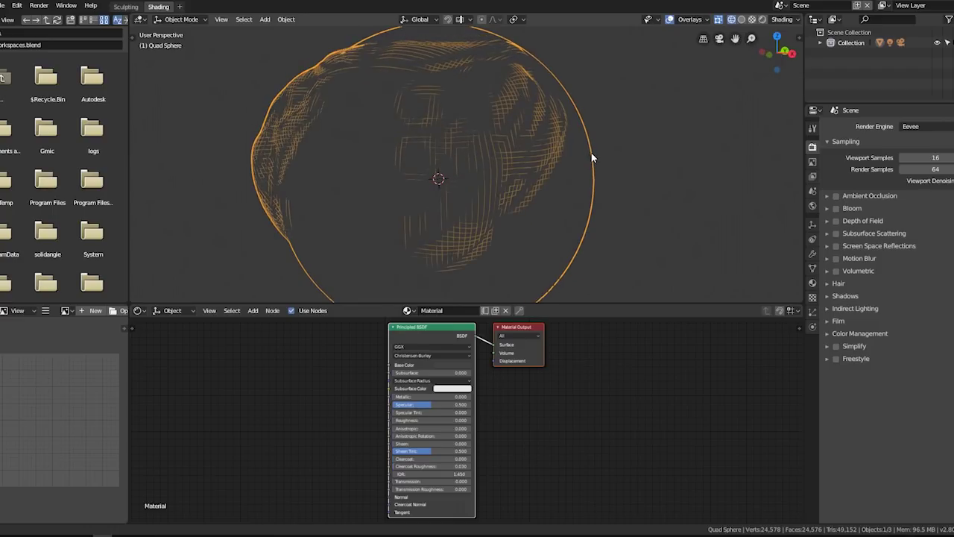
click(742, 19)
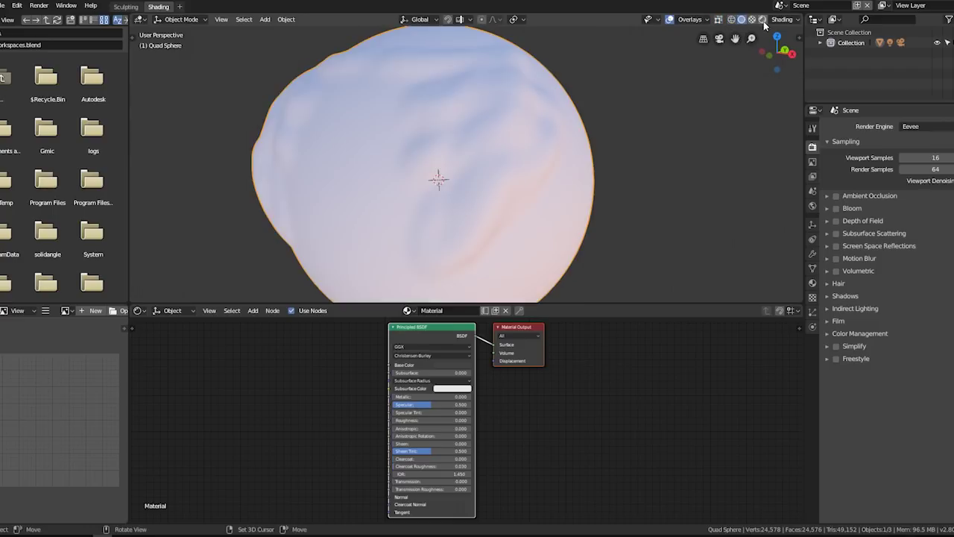
click(763, 19)
click(751, 19)
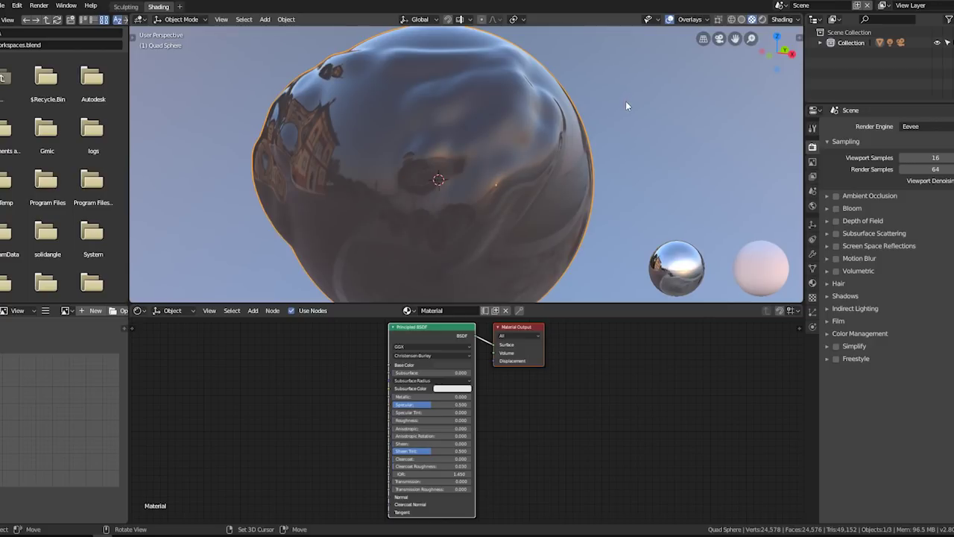
Step: Toggle viewport overlays off and on twice, then enable the Grid overlay
click(690, 21)
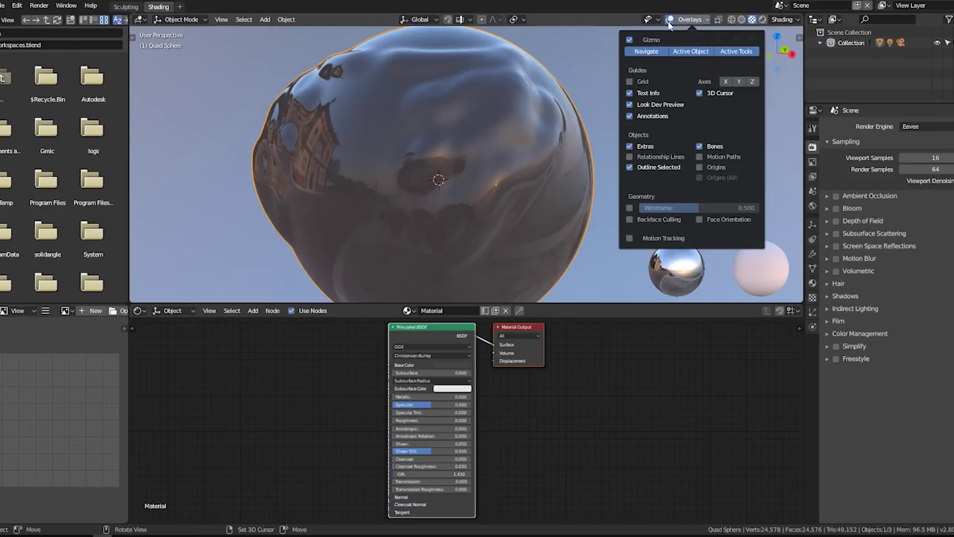
click(671, 20)
click(670, 20)
click(670, 20)
click(670, 20)
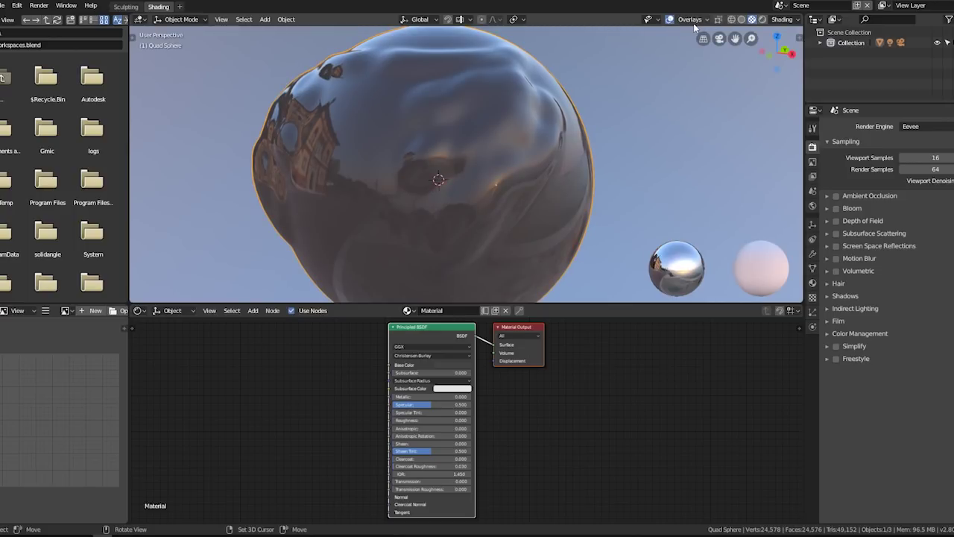
click(690, 20)
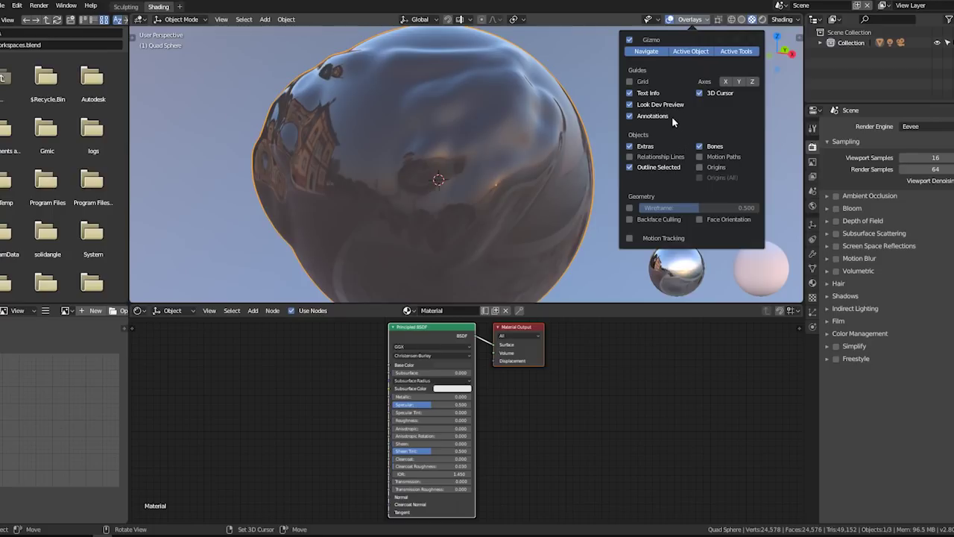
click(630, 81)
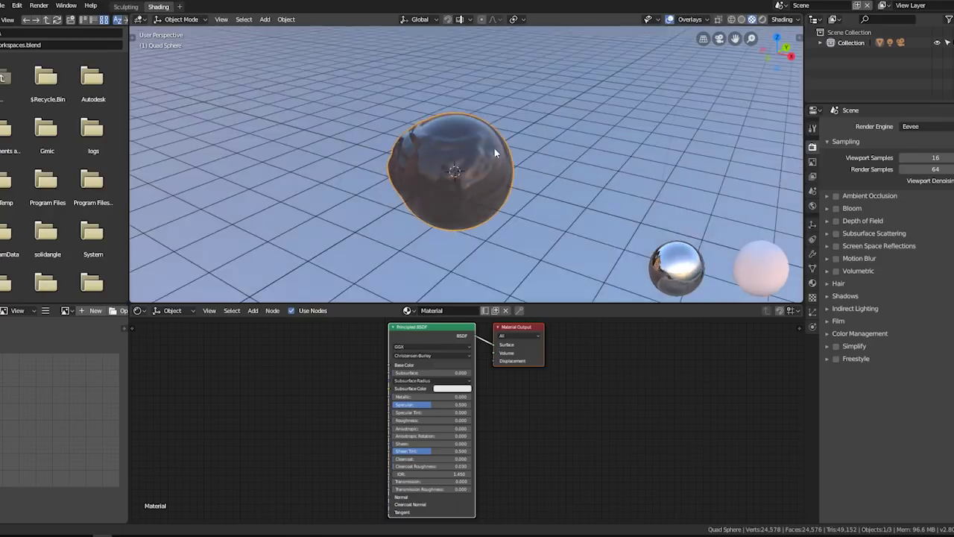
Step: Hide the navigation gizmo and enable the wireframe overlay at full 1.000 density on the sphere
click(682, 22)
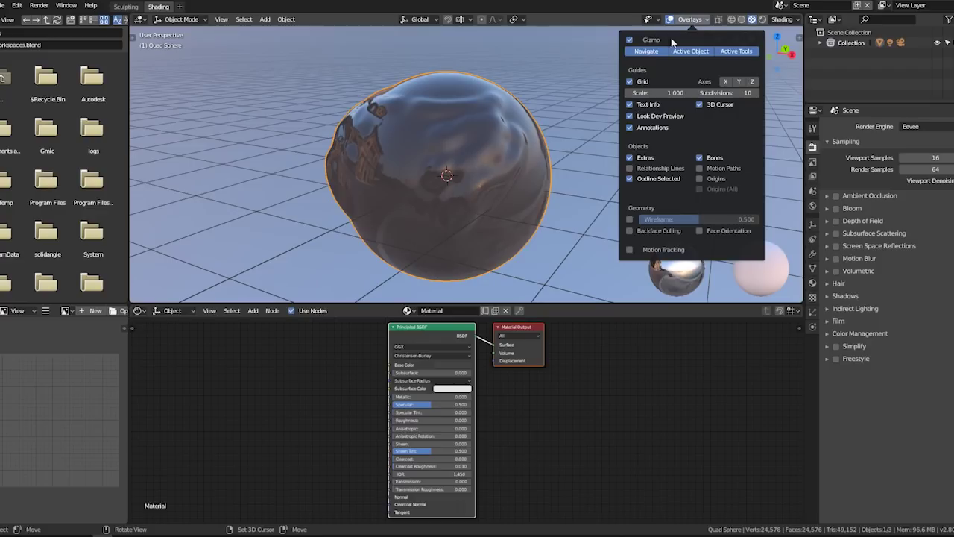
click(633, 39)
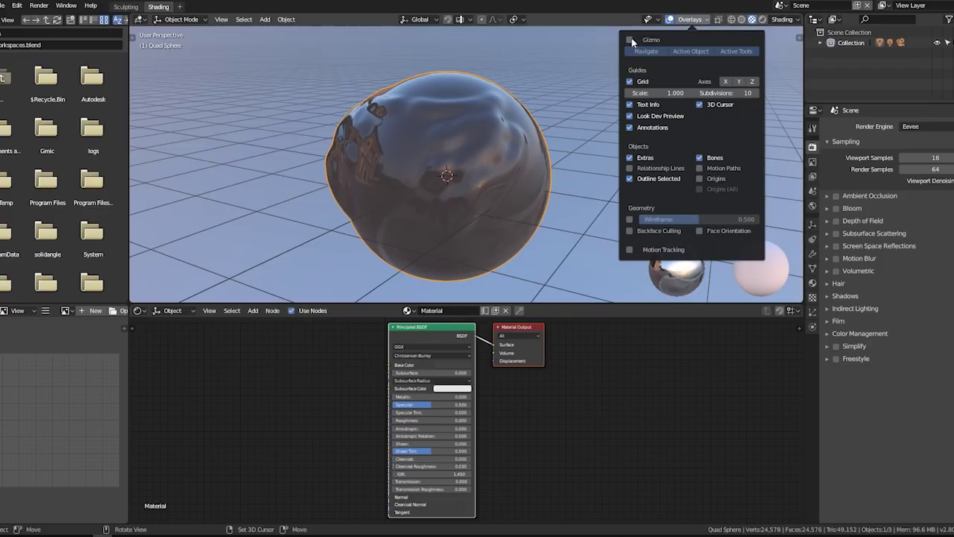
click(630, 219)
scroll(511, 185, up, 3)
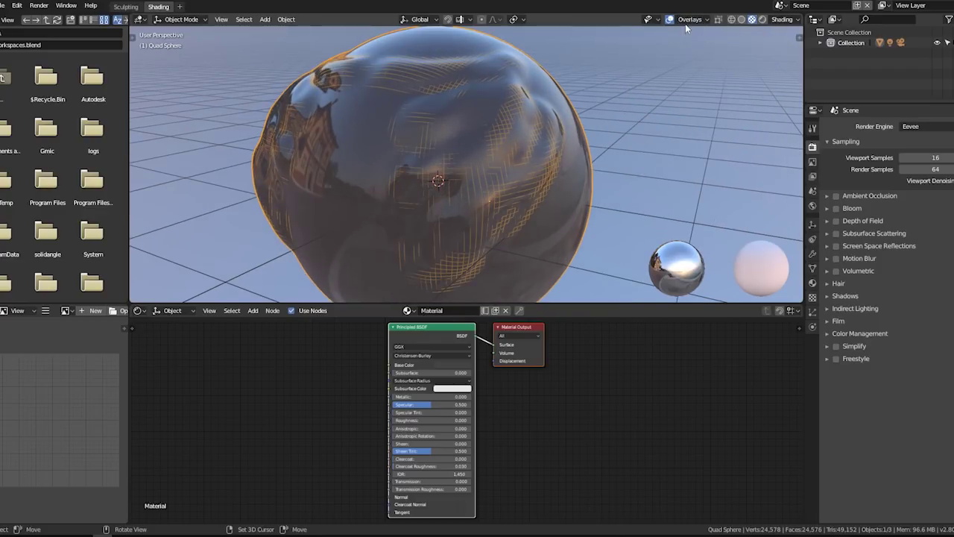
scroll(464, 152, up, 2)
scroll(453, 153, up, 1)
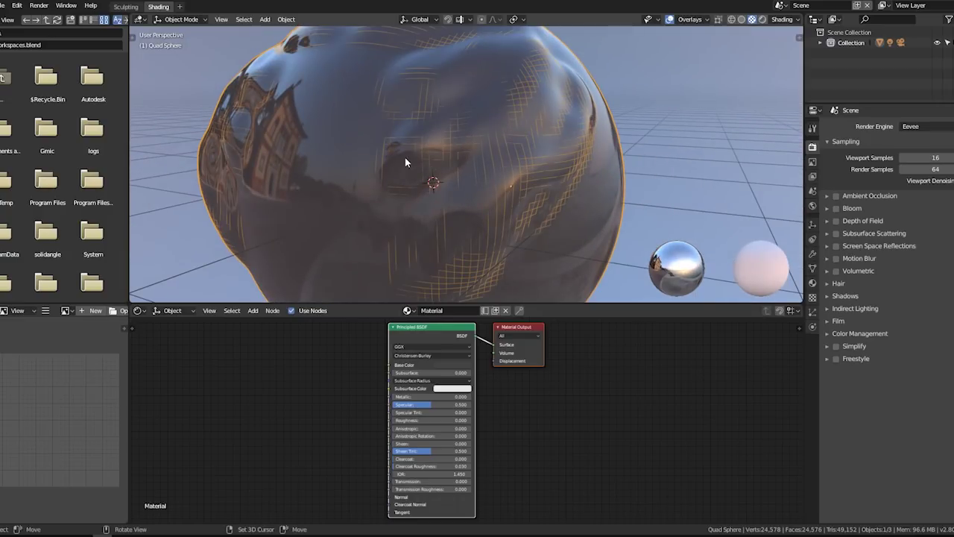
click(690, 19)
mouse_move(706, 219)
mouse_down()
mouse_move(753, 219)
mouse_move(705, 219)
mouse_move(746, 220)
mouse_move(726, 219)
mouse_move(734, 219)
mouse_up()
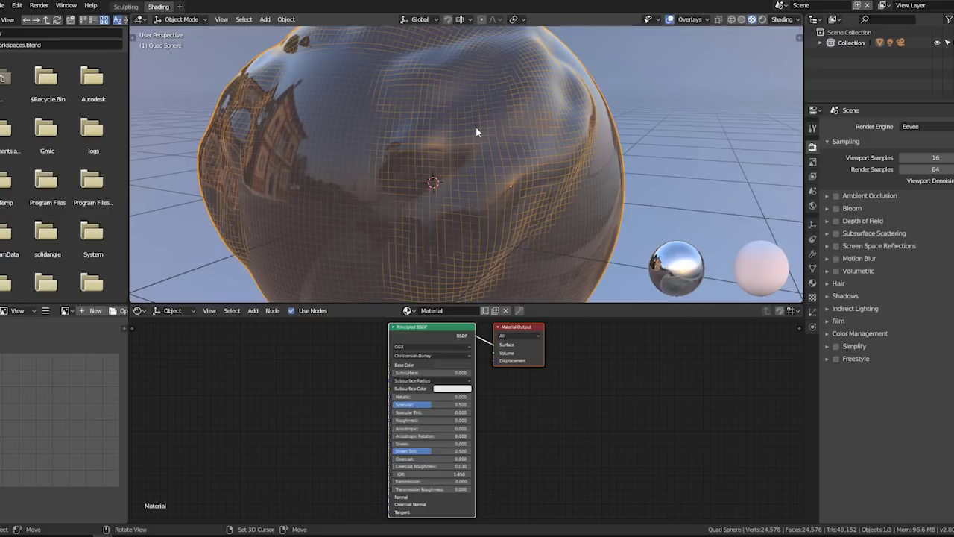
Step: Reduce the wireframe overlay from 1.000 to 0.419 and switch the viewport to Rendered shading
click(707, 19)
drag(738, 219, 757, 220)
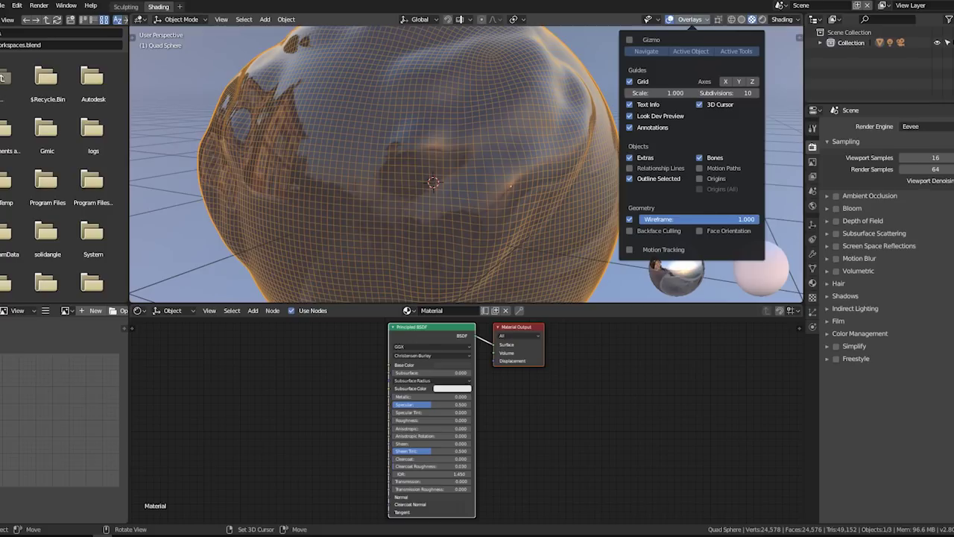
drag(745, 219, 689, 220)
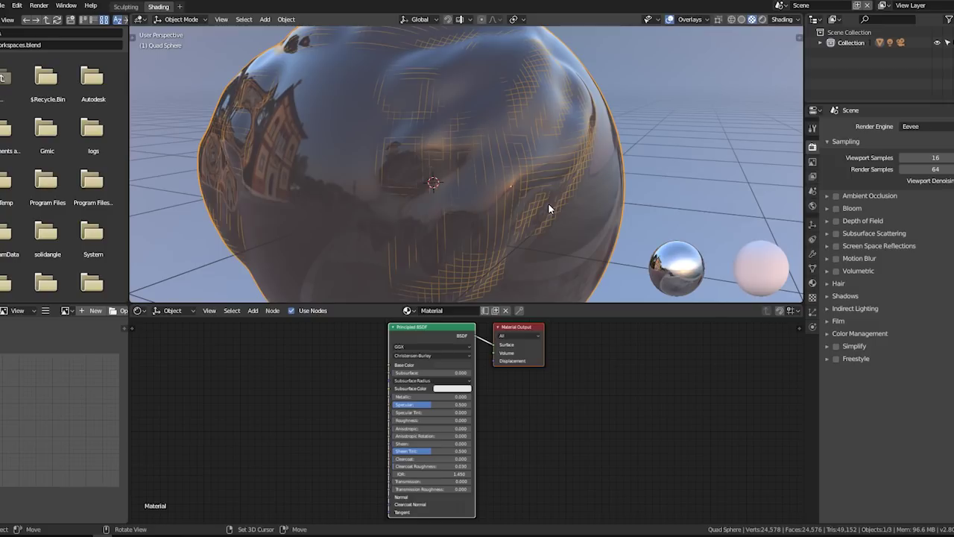
click(787, 19)
click(762, 20)
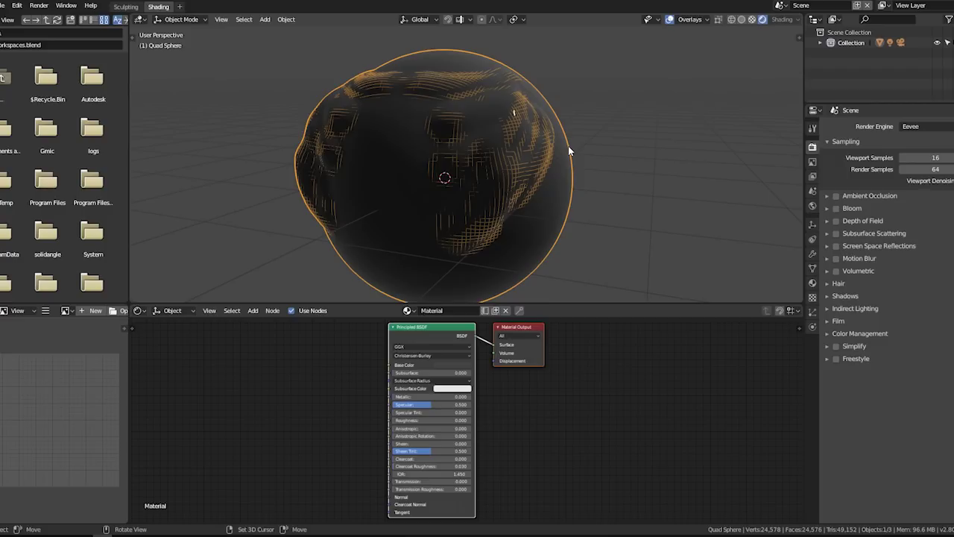
Step: Deselect the sphere and toggle the viewport overlays off and back on
key(alt+a)
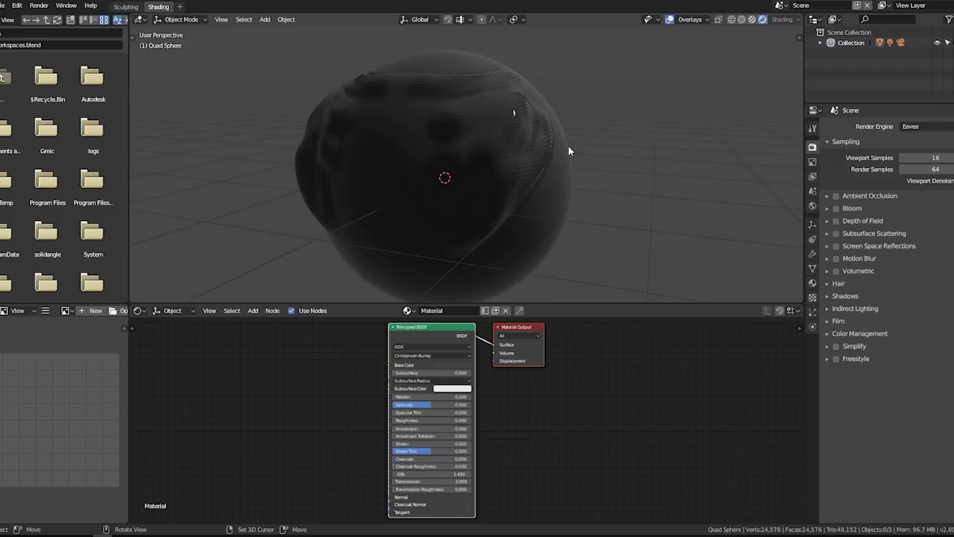
click(669, 19)
click(670, 21)
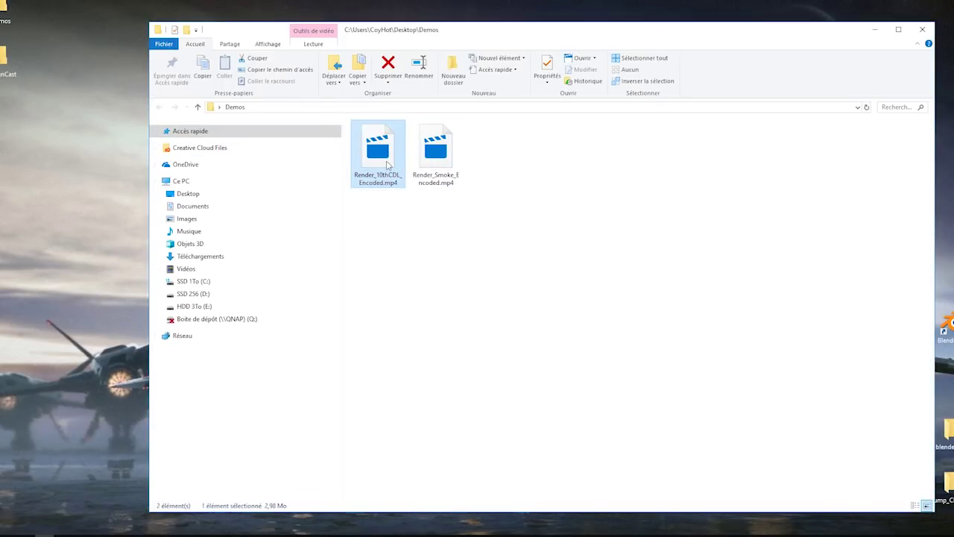
mouse_move(378, 153)
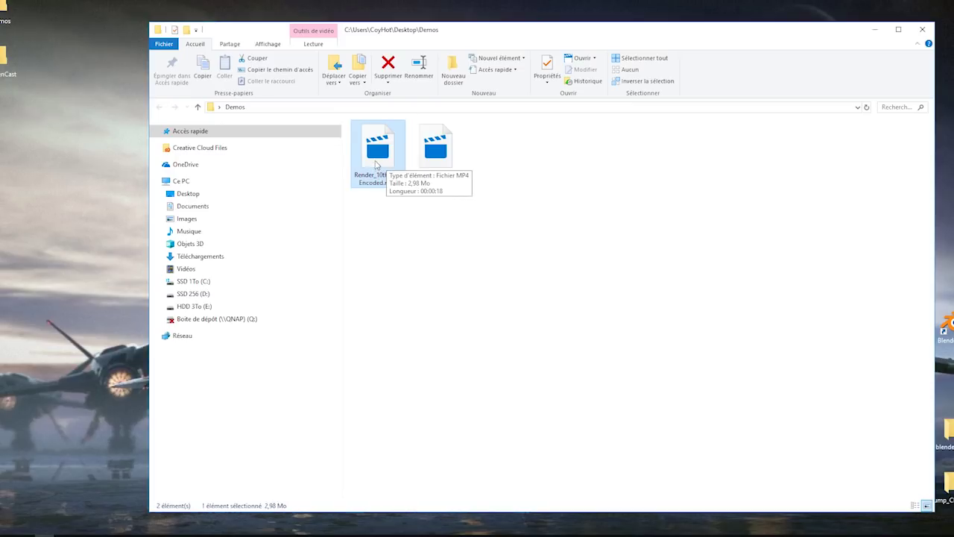
Step: Play Render_10thCDL_Encoded.mp4 from the Demos folder in the video player
key(Return)
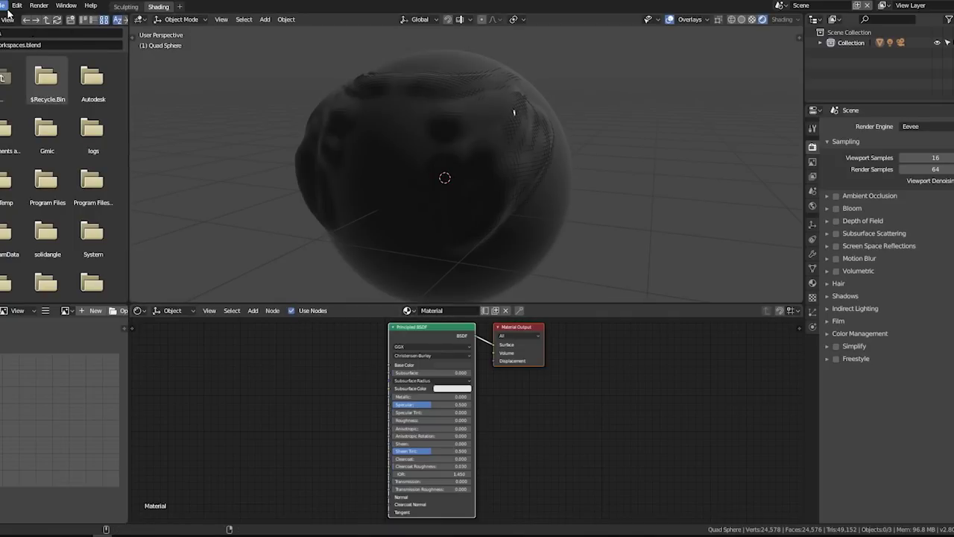
Step: Open 10'Years_CDL_002.blend from the 10Yers_CDL folder in the demo directory
click(6, 5)
click(21, 31)
click(180, 59)
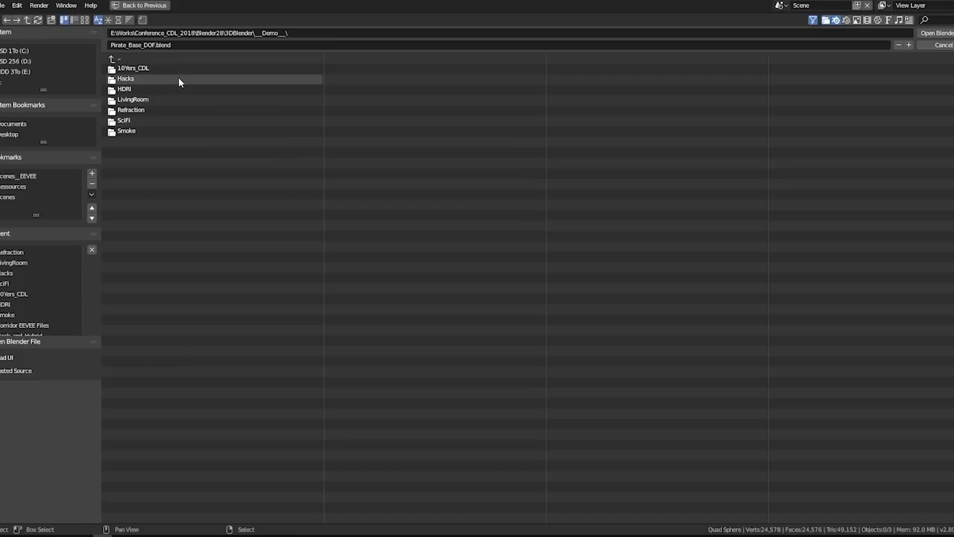
click(177, 69)
double_click(189, 79)
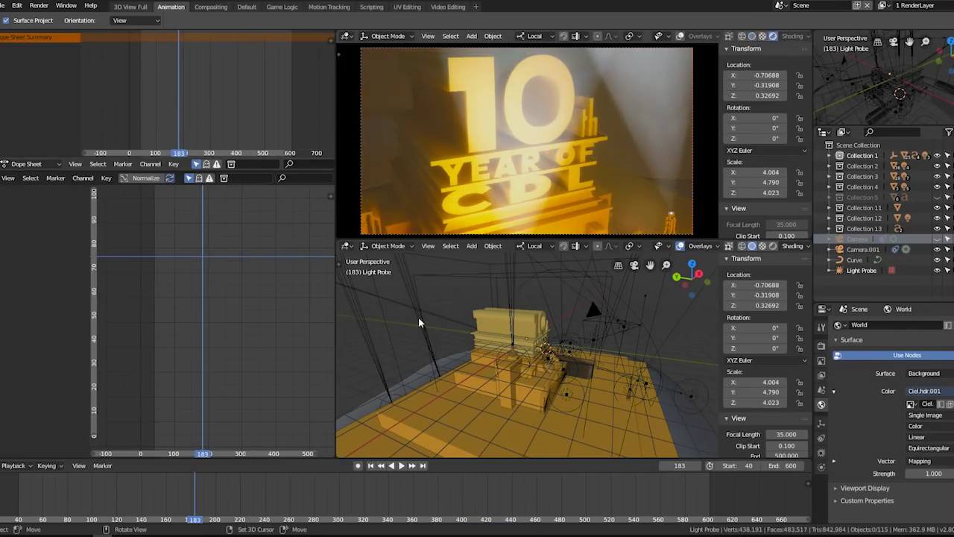
Step: Scrub the logo animation to frame 438, maximize the camera view, and play it back
drag(377, 486, 510, 477)
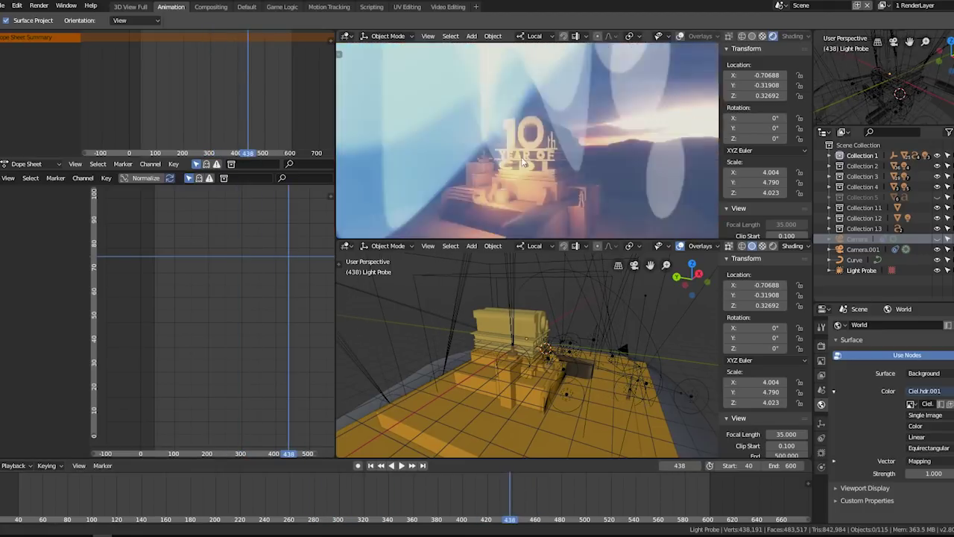
key(ctrl+space)
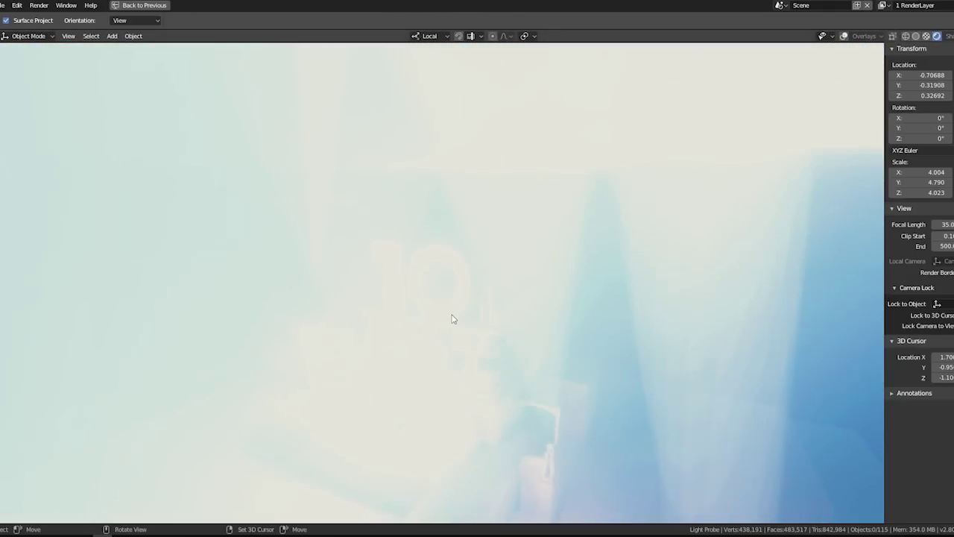
key(space)
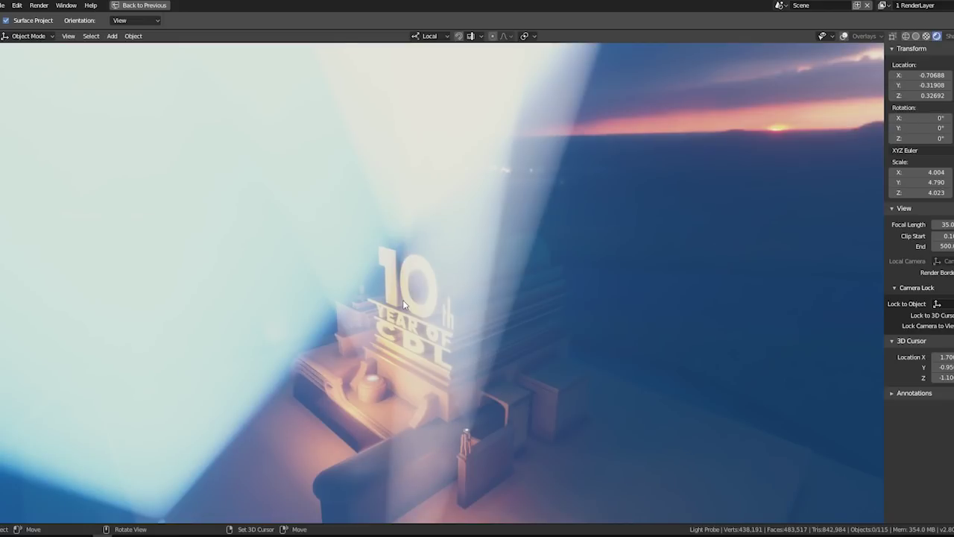
click(3, 5)
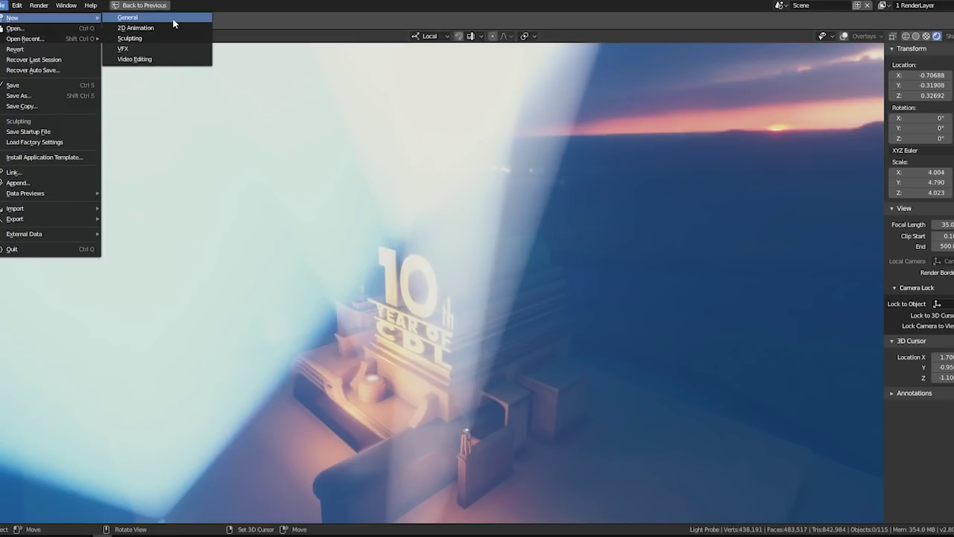
Step: Create a new General scene and inspect its Eevee sampling: 8 viewport, 64 render samples
click(173, 21)
mouse_move(51, 17)
click(3, 5)
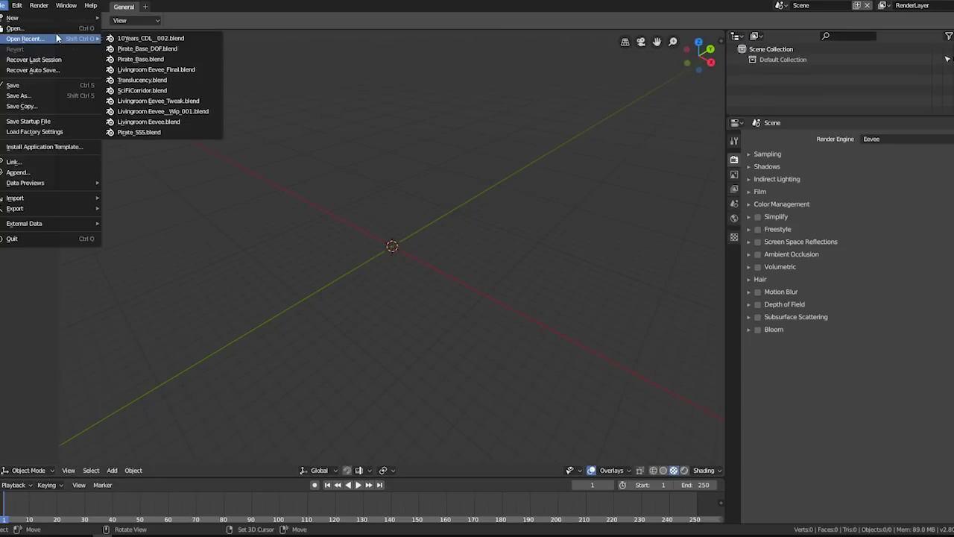
click(755, 154)
click(735, 141)
click(735, 160)
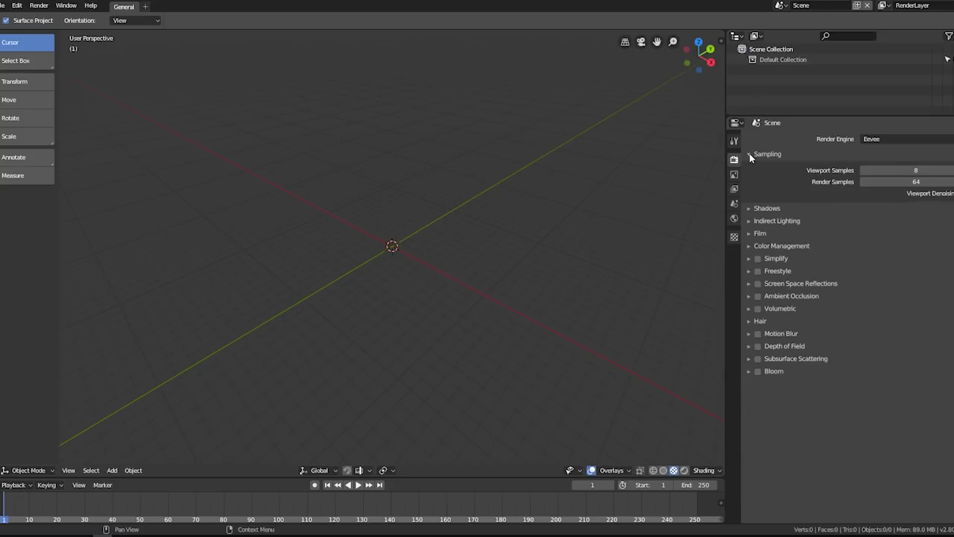
click(749, 154)
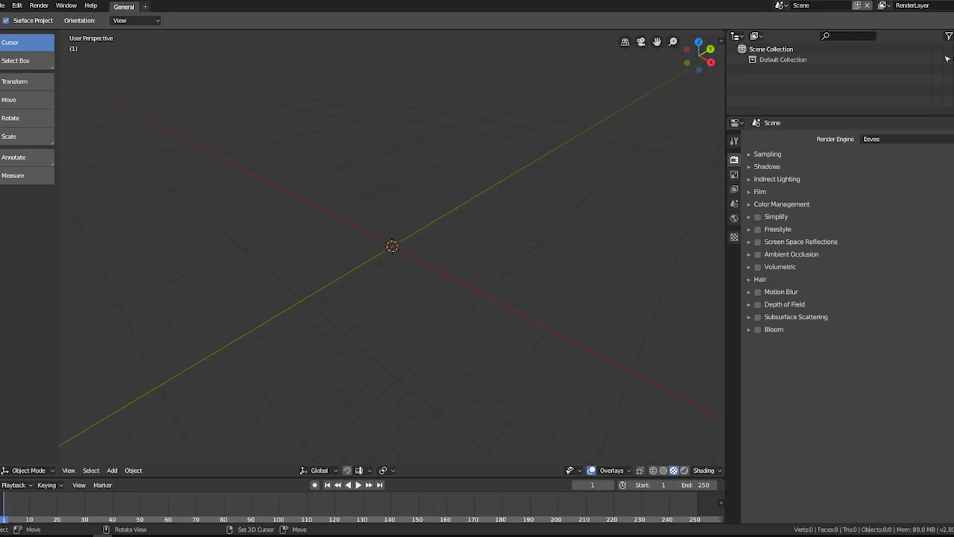
Step: Open Pirate_Base.blend from the Refraction folder
click(4, 5)
click(15, 28)
key(BackSpace)
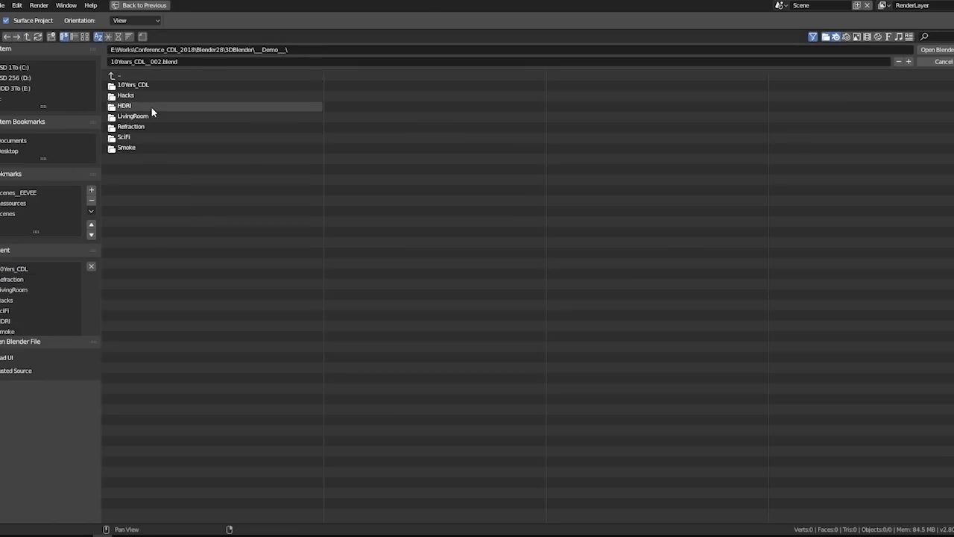
click(152, 126)
double_click(171, 88)
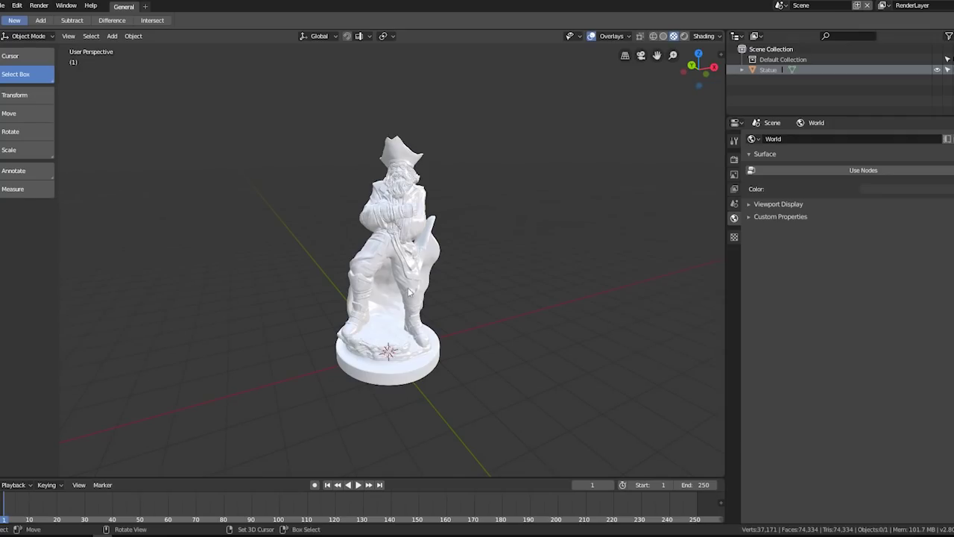
Step: Inspect the statue scene's render settings, expanding and collapsing the Sampling panel
scroll(409, 293, up, 3)
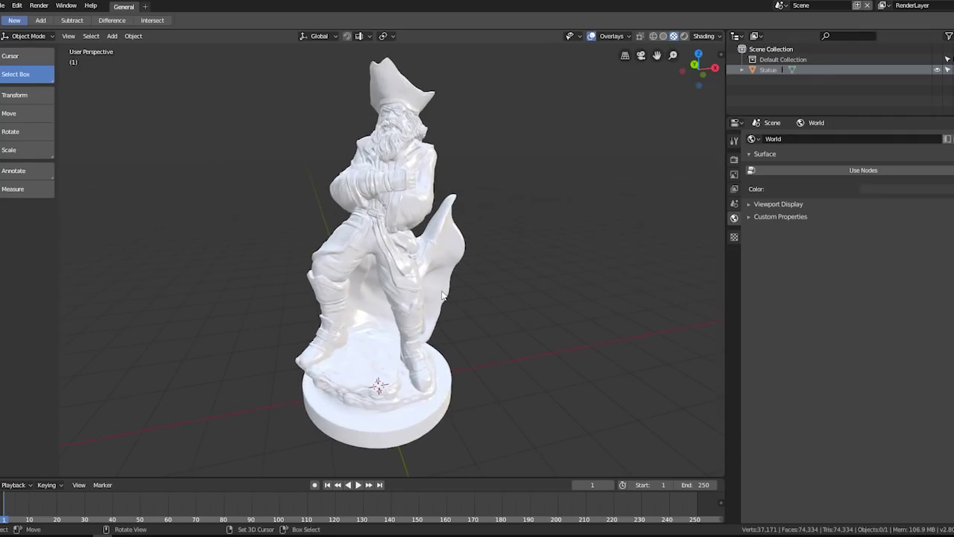
click(735, 140)
click(734, 158)
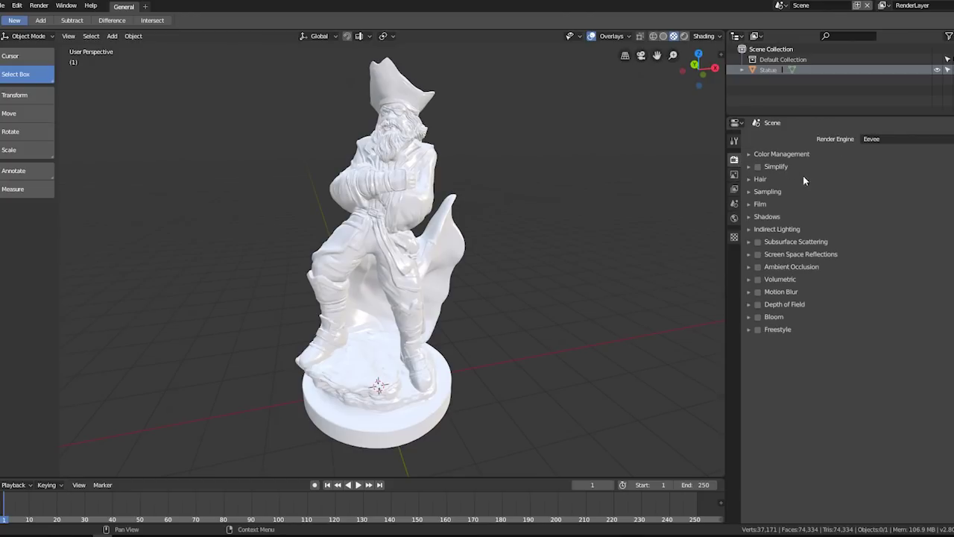
click(752, 192)
click(752, 192)
Step: Start a new General scene with the 3D view header flipped to the top, then start an Append
click(4, 5)
mouse_move(30, 17)
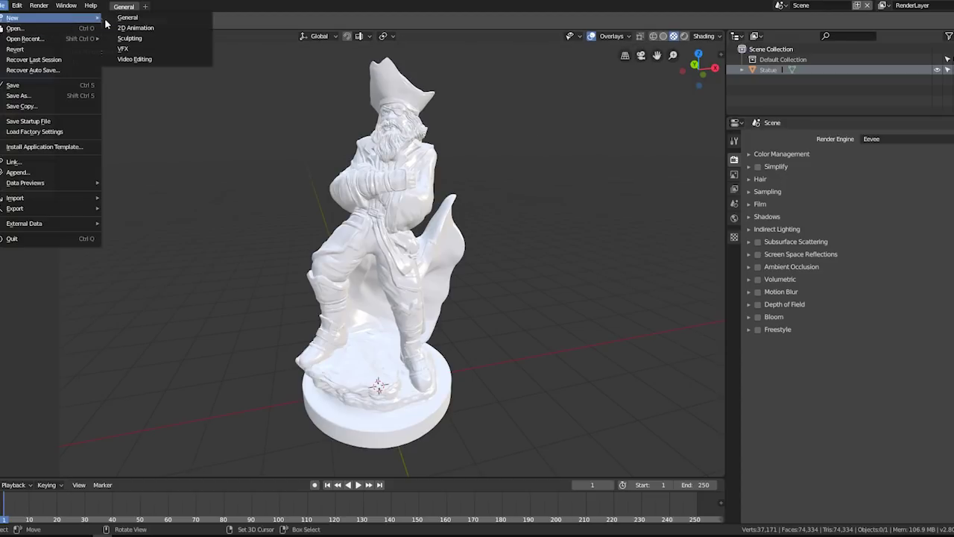
click(123, 19)
right_click(350, 470)
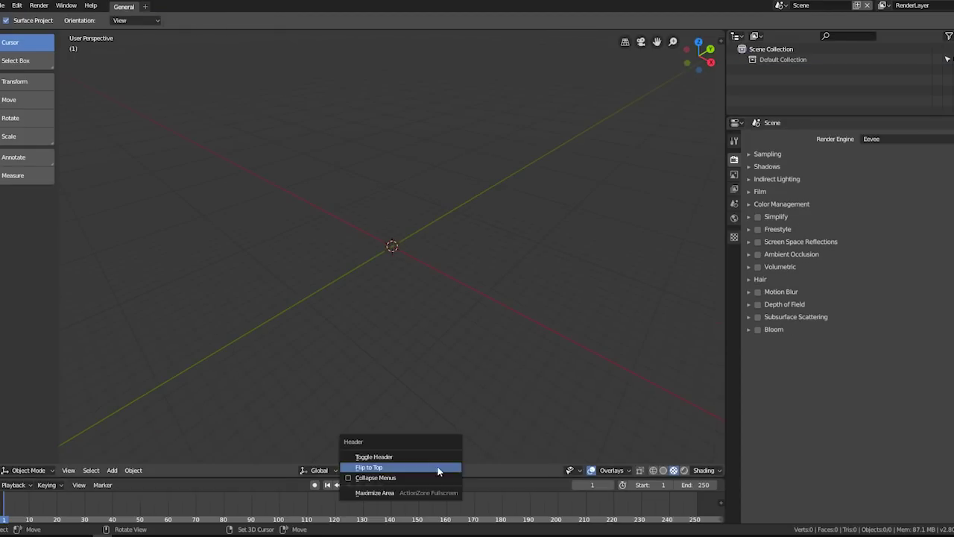
click(437, 467)
click(5, 6)
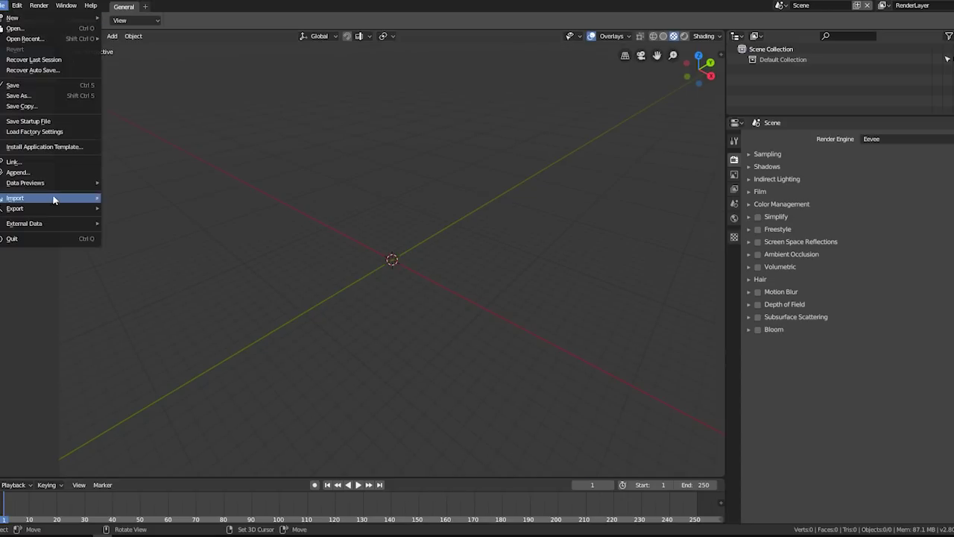
click(26, 170)
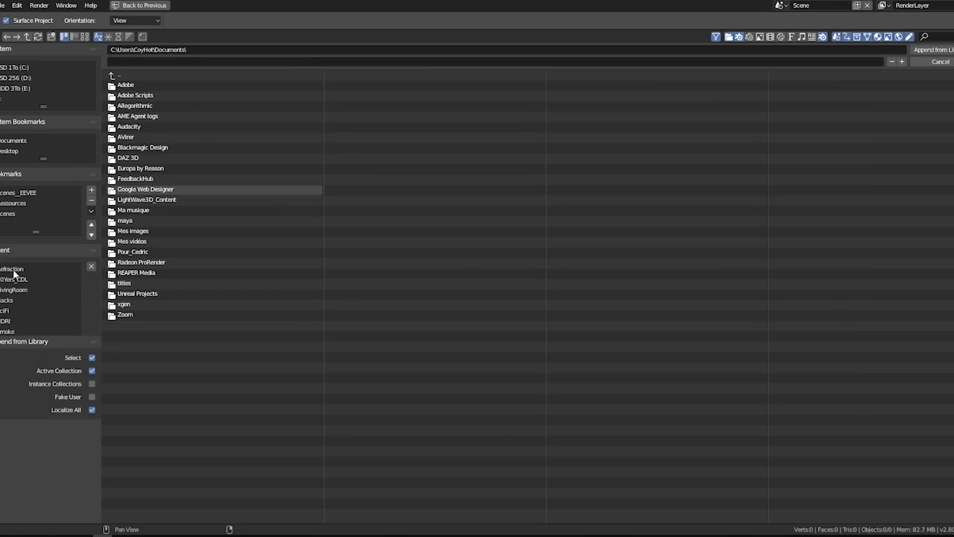
Step: Append the Statue object from Pirate_Base.blend in the Refraction folder
click(15, 269)
click(171, 88)
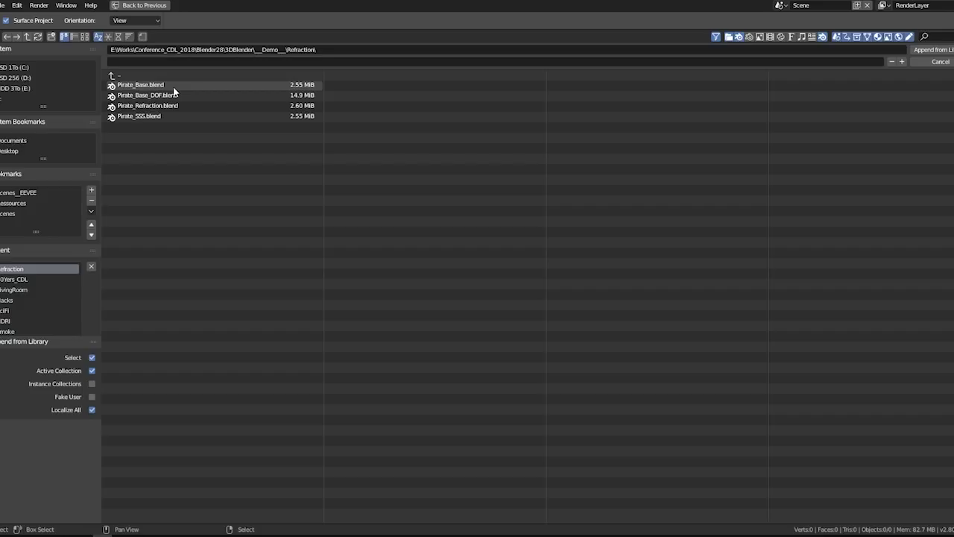
double_click(170, 88)
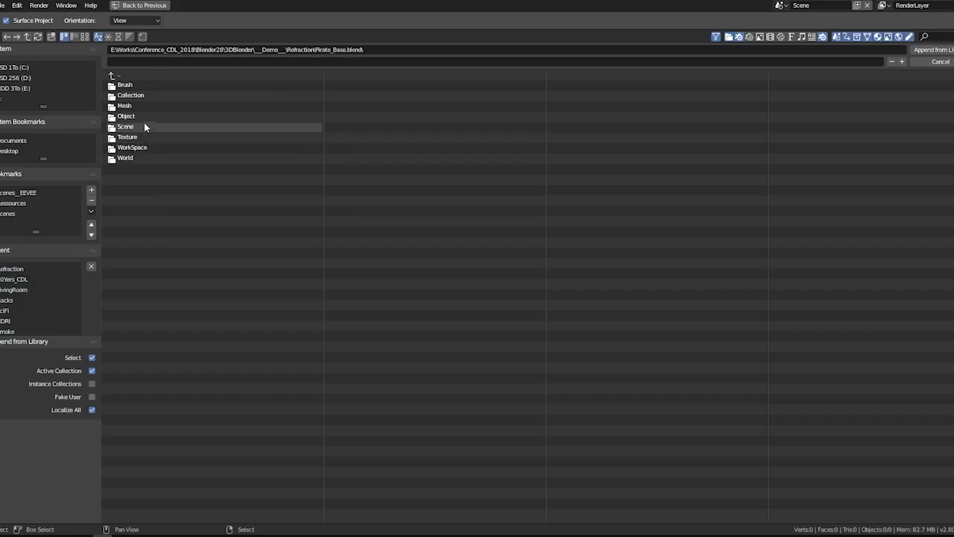
click(143, 105)
click(114, 75)
click(142, 116)
double_click(139, 84)
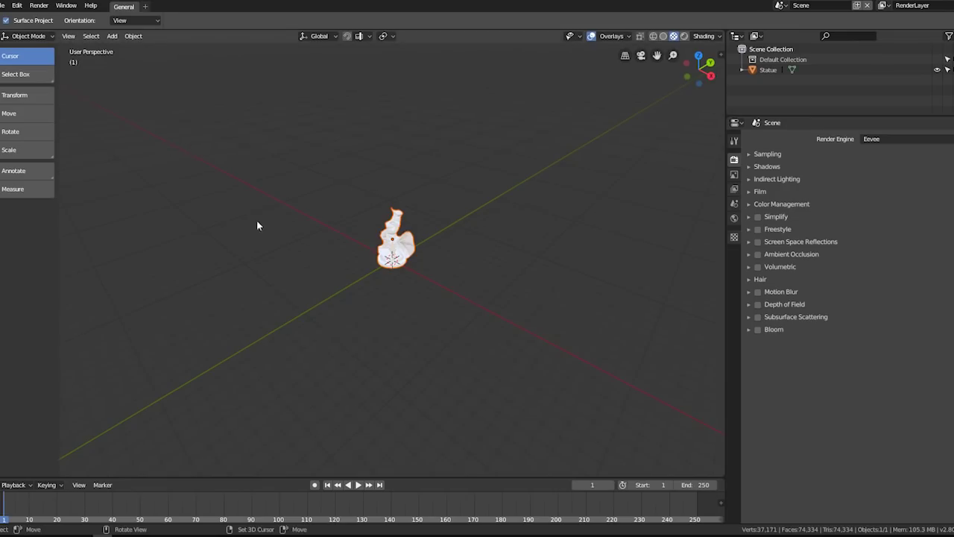
scroll(260, 224, up, 5)
mouse_move(260, 224)
middle_down()
mouse_move(451, 302)
mouse_move(389, 288)
mouse_move(366, 259)
middle_up()
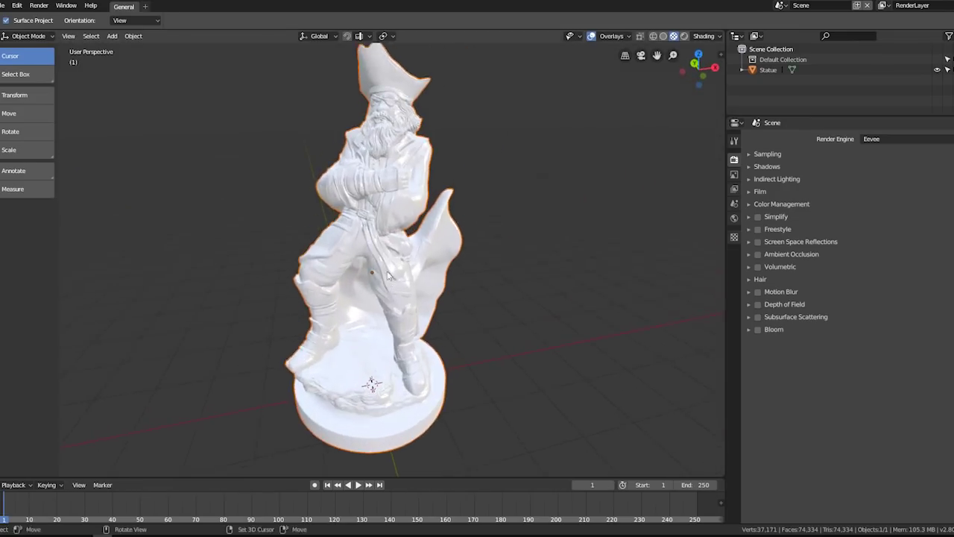
Step: Save the file as Pirate_Base2.blend
key(ctrl+shift+s)
click(166, 85)
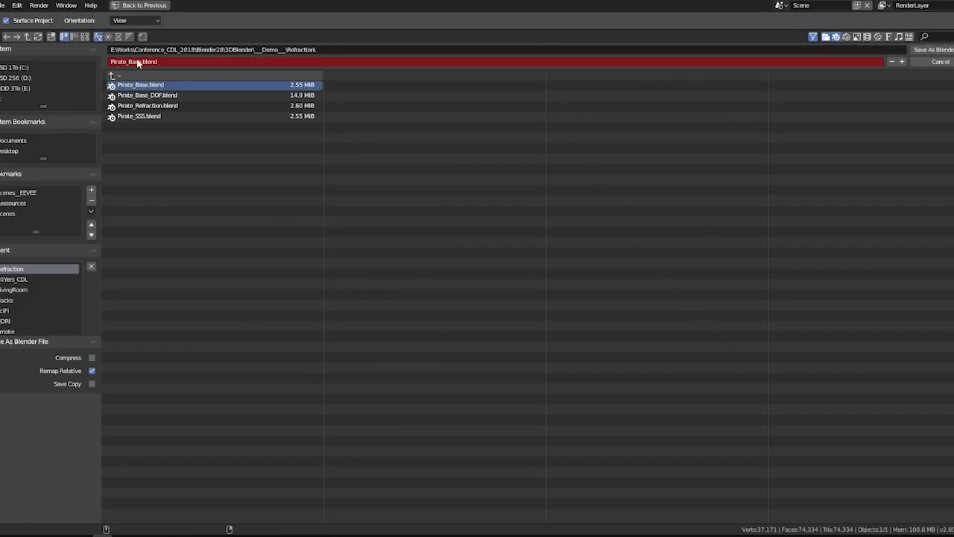
key(KP_Add)
key(KP_Add)
key(Return)
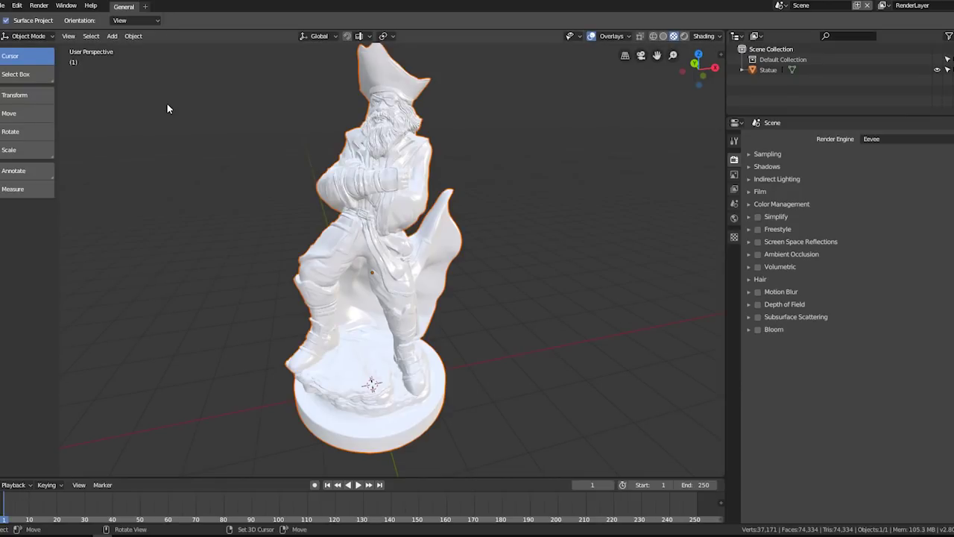
middle_drag(167, 108, 287, 194)
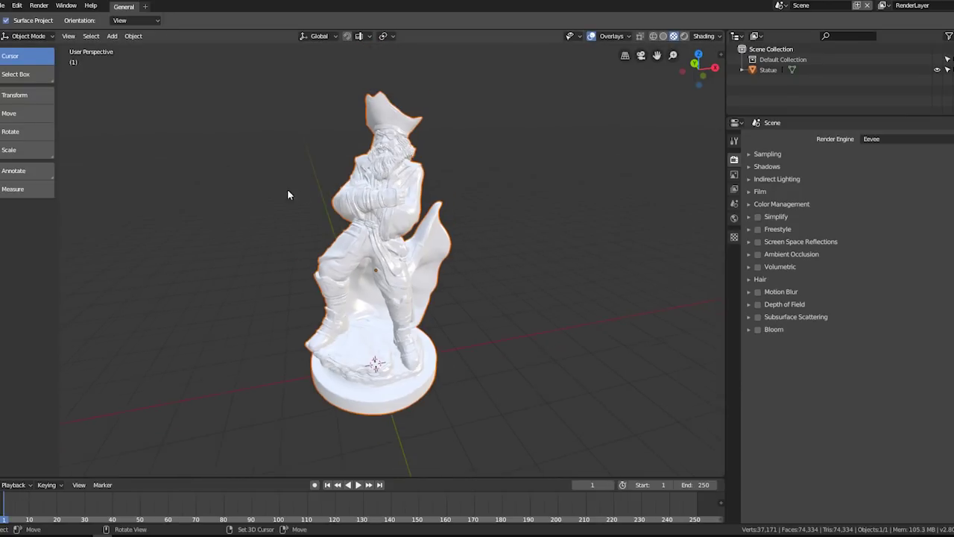
Step: Deselect the statue and set Eevee viewport samples to 8 in the Sampling panel
click(759, 152)
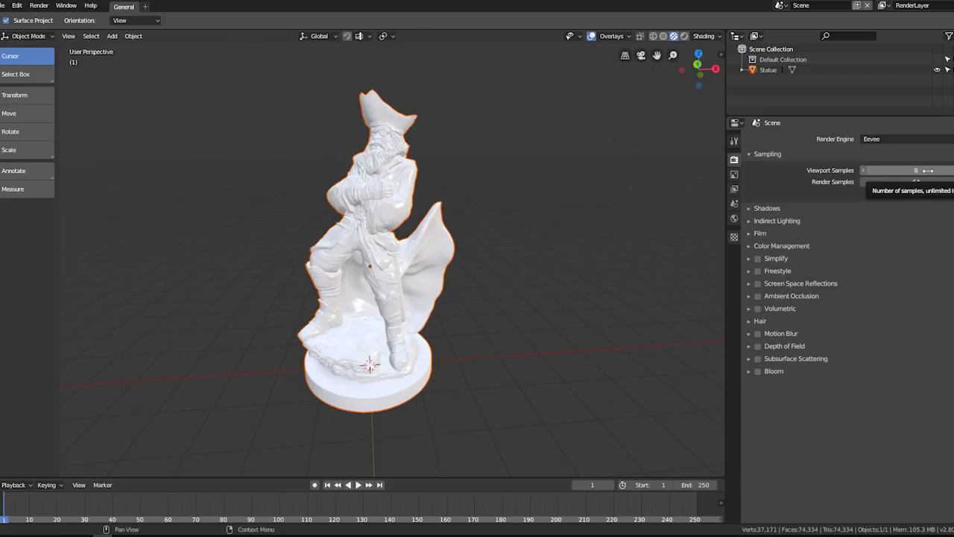
middle_drag(417, 142, 519, 239)
key(alt+a)
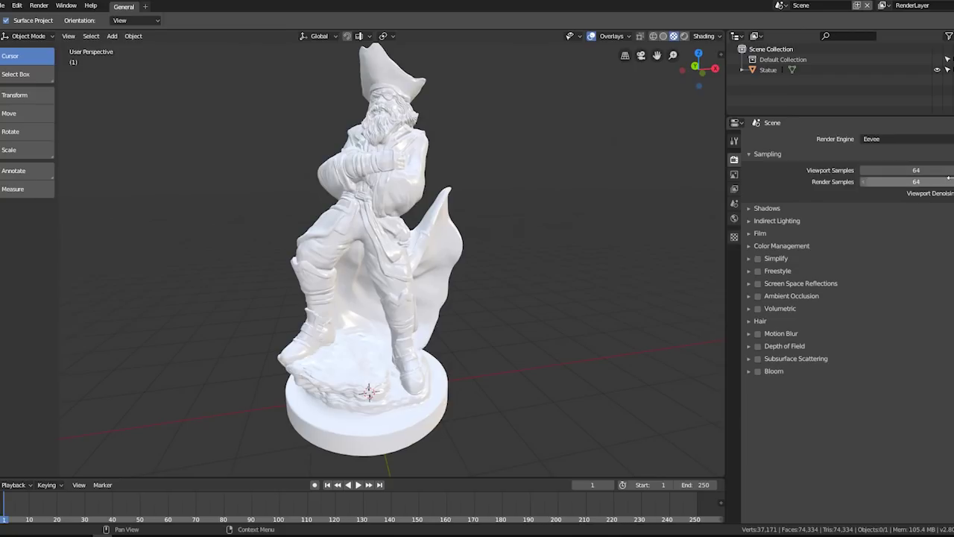
click(931, 170)
text(8)
key(Return)
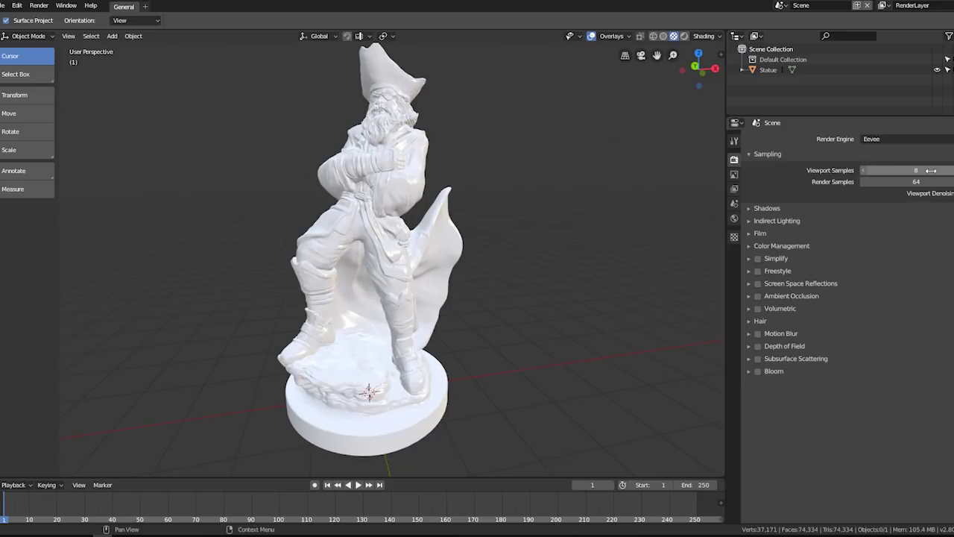
scroll(512, 179, down, 2)
Step: Add a plane under the statue and scale it up as a floor
key(shift+a)
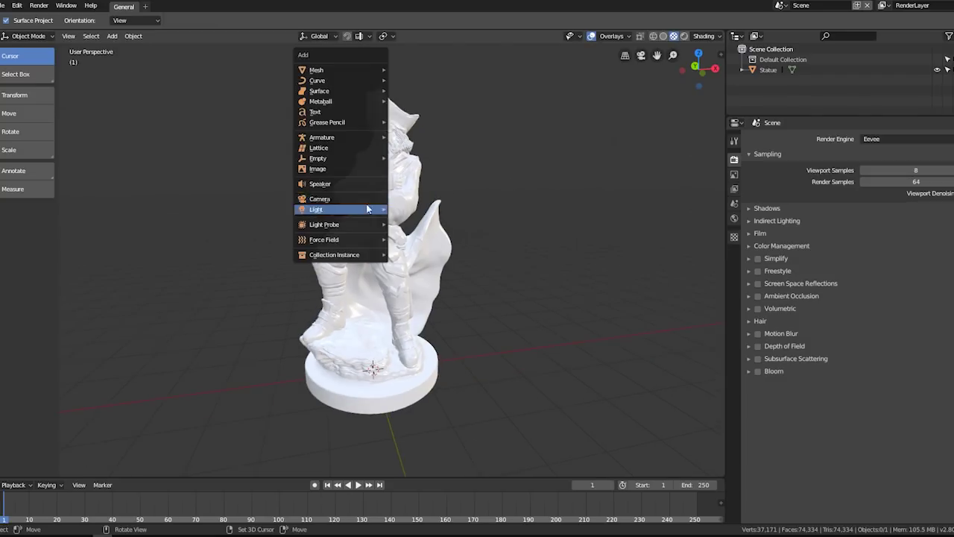
click(409, 70)
key(s)
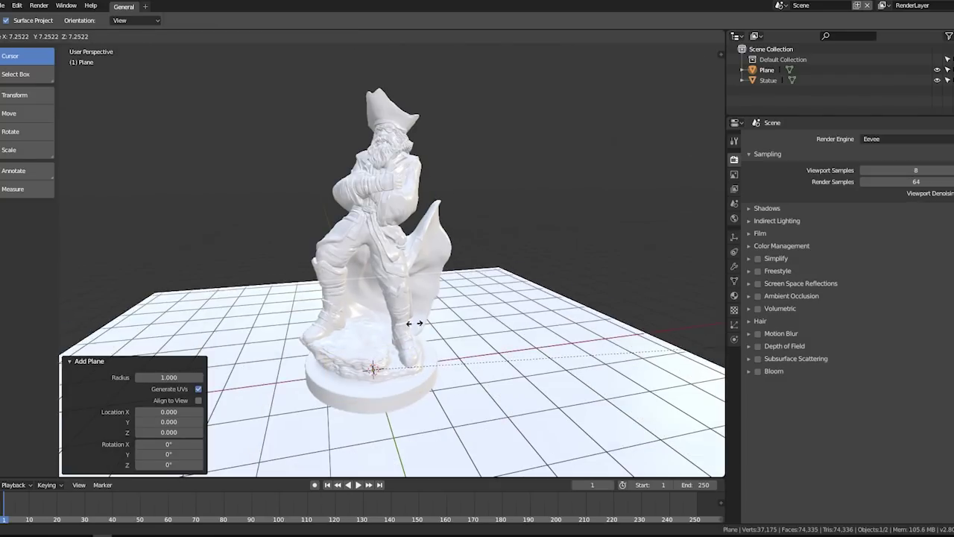
click(361, 378)
scroll(362, 378, down, 3)
Step: Add a point light and raise it along Z to 5.45 above the floor
key(shift+a)
click(427, 419)
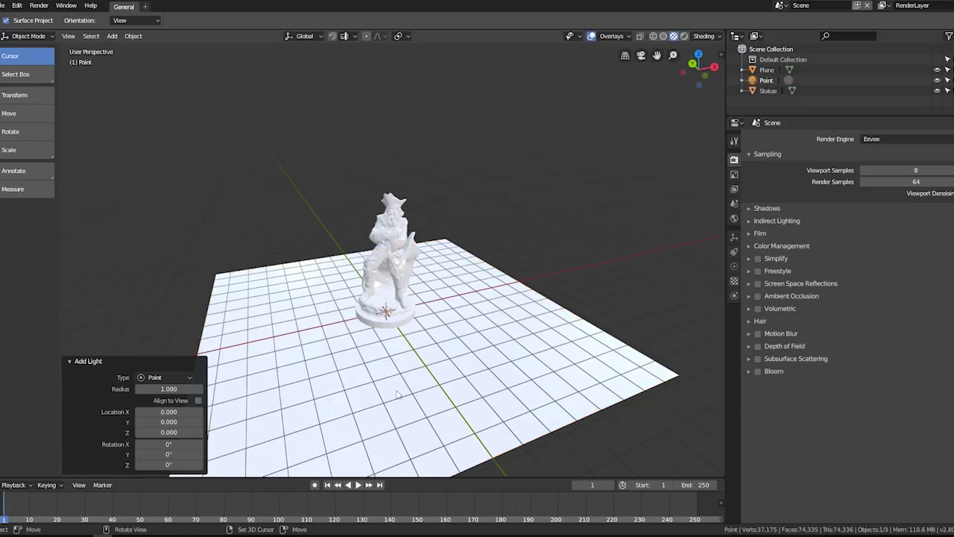
key(g)
key(z)
click(460, 252)
Step: Switch the viewport to Rendered shading and lower Viewport Samples to 0
click(704, 38)
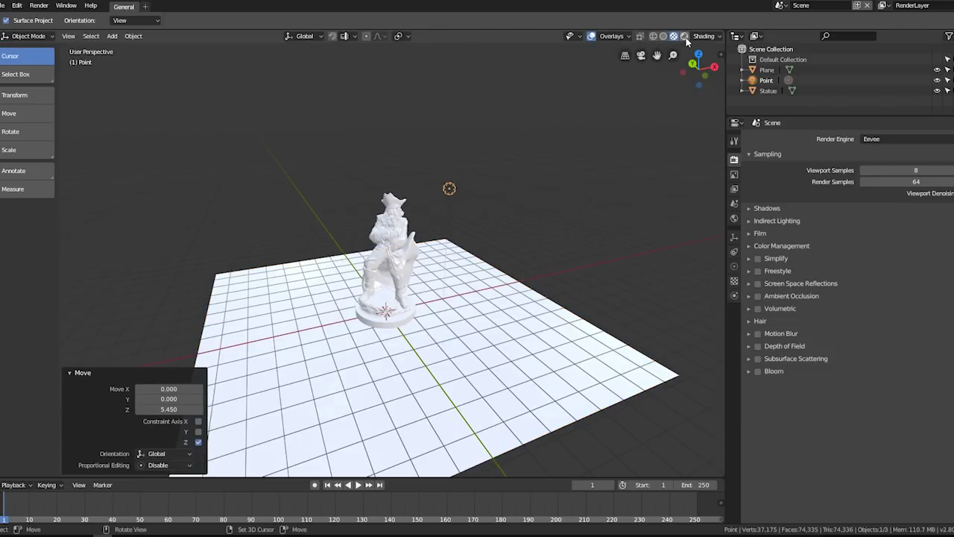
click(684, 35)
middle_drag(483, 309, 447, 312)
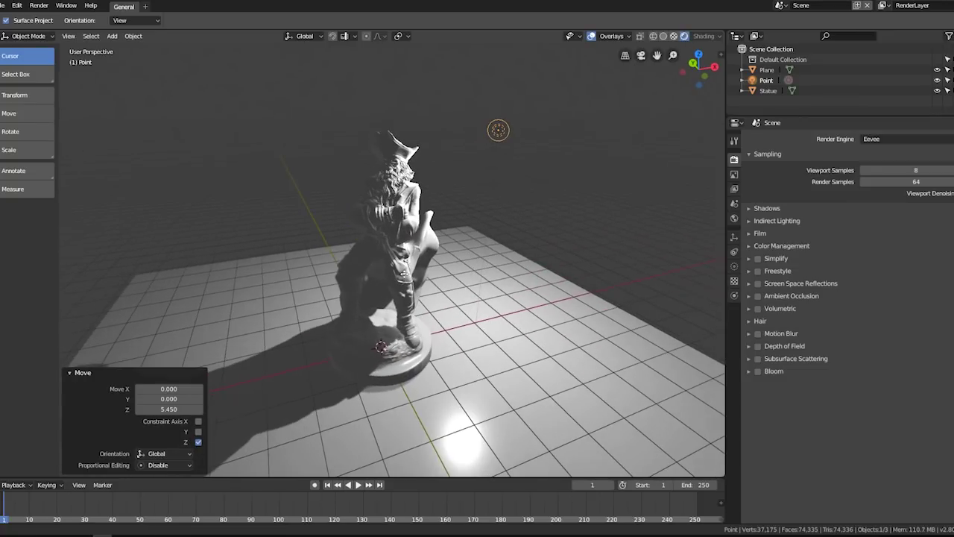
key(g)
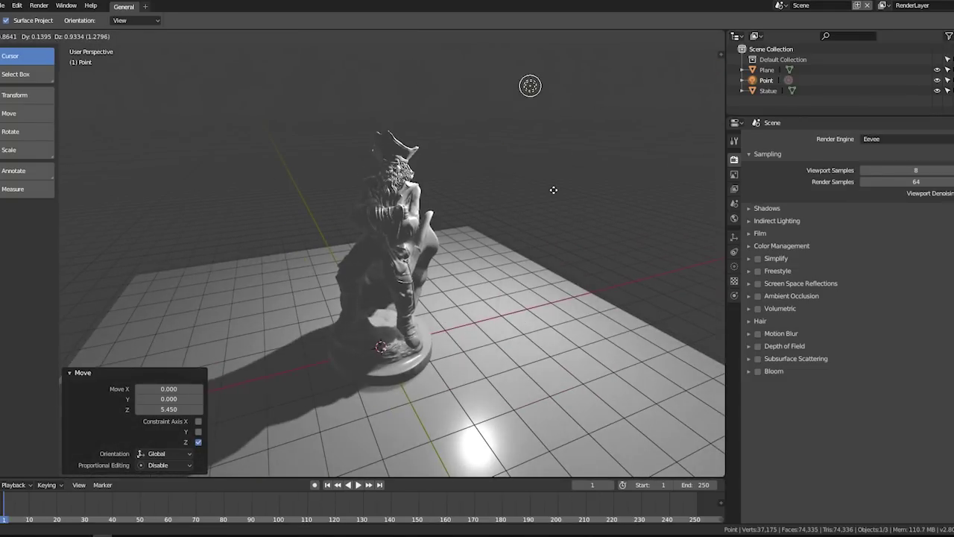
key(Escape)
scroll(514, 224, up, 5)
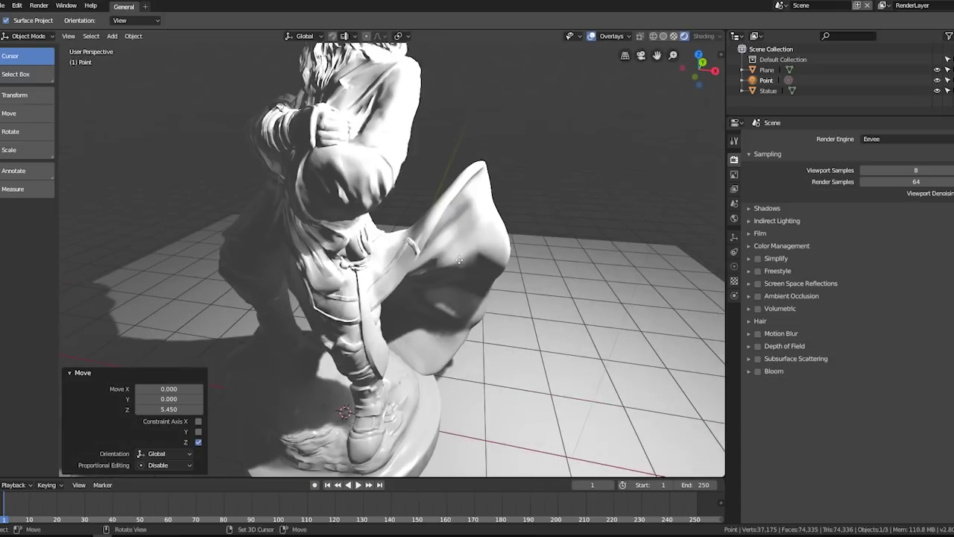
middle_drag(447, 261, 478, 257)
scroll(478, 257, up, 2)
scroll(478, 257, up, 1)
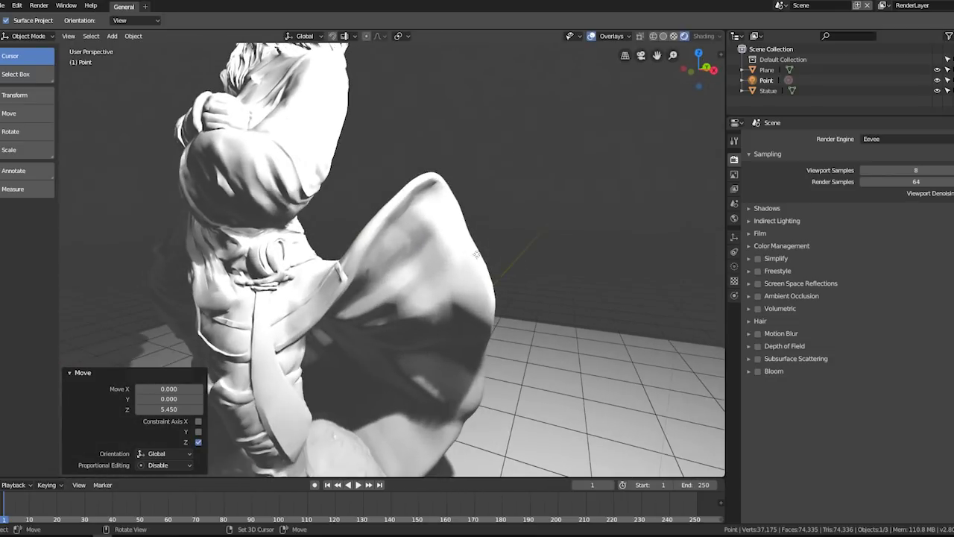
scroll(483, 255, up, 1)
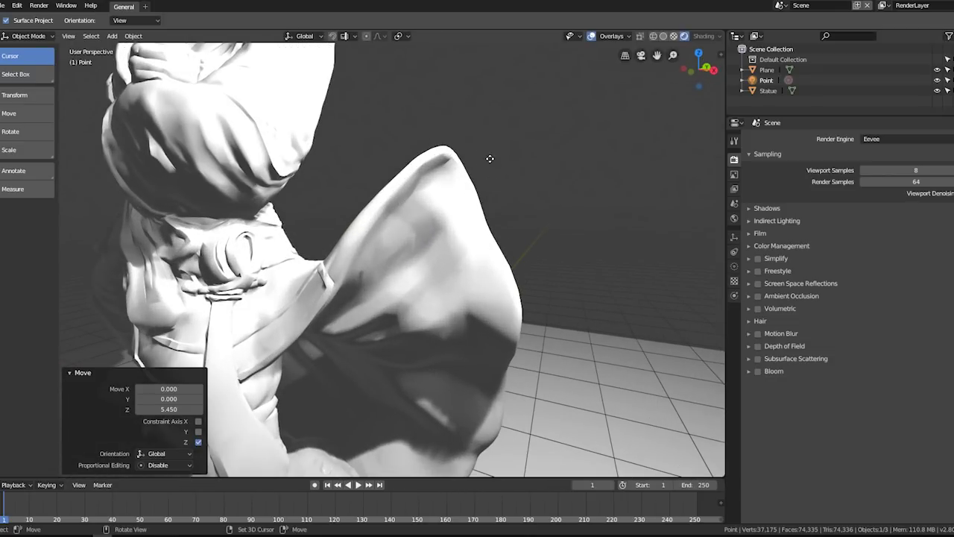
drag(916, 170, 873, 170)
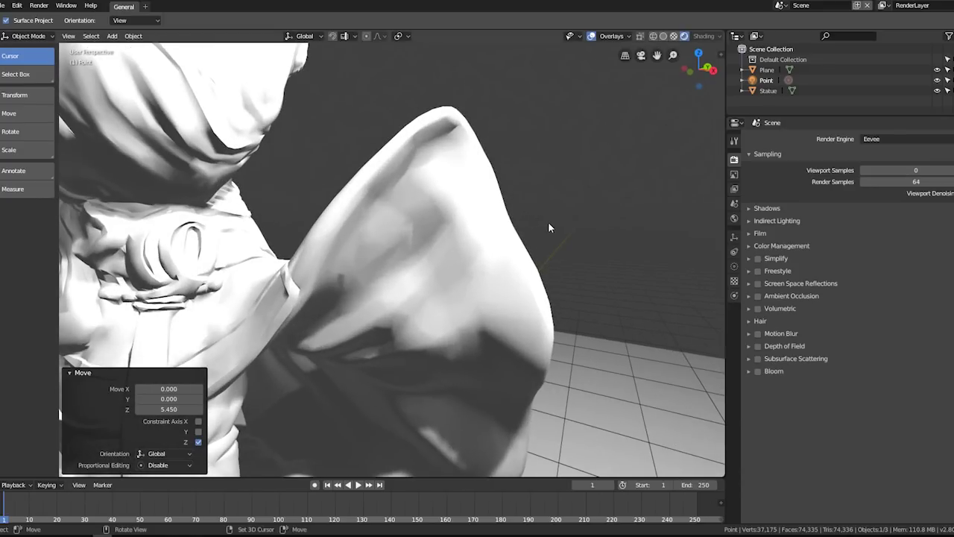
Step: Try 1 viewport sample, then set Viewport Samples to 8 and reframe the statue
click(909, 170)
text(1)
key(Return)
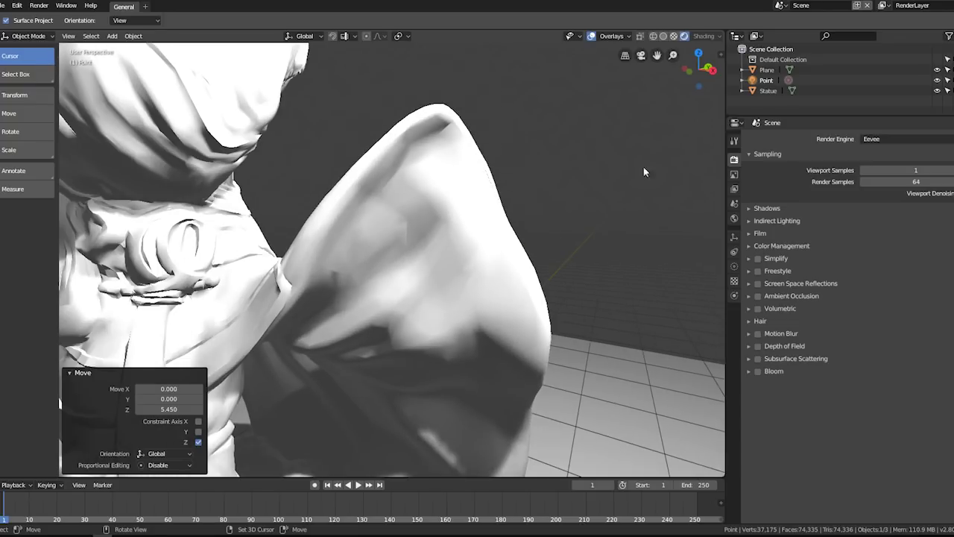
click(926, 171)
text(8)
key(Return)
scroll(562, 199, down, 3)
middle_drag(562, 199, 496, 255)
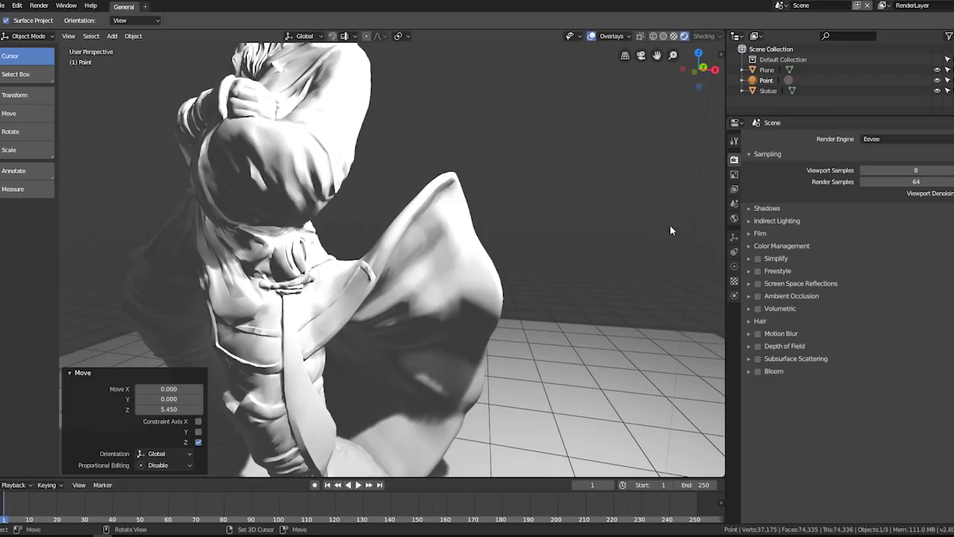
scroll(501, 253, down, 3)
scroll(501, 252, down, 2)
scroll(414, 264, down, 2)
shift+middle_drag(415, 264, 458, 266)
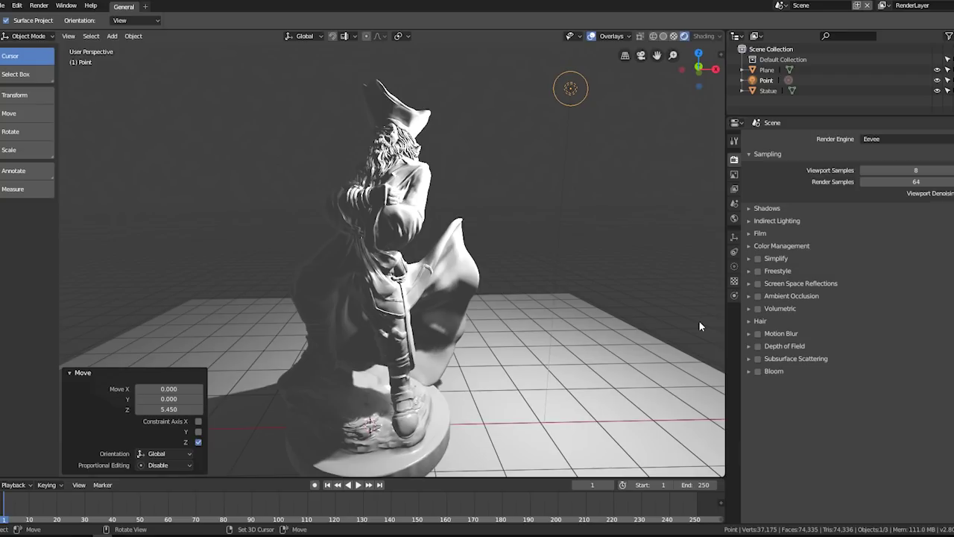
Step: Keep Render Samples at 64 and expand the Shadows panel
click(887, 181)
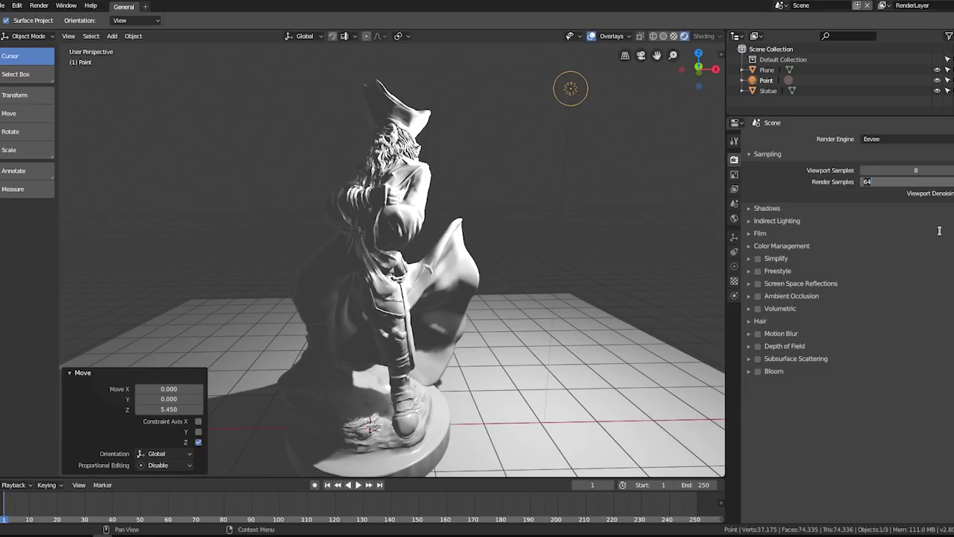
key(Return)
click(752, 208)
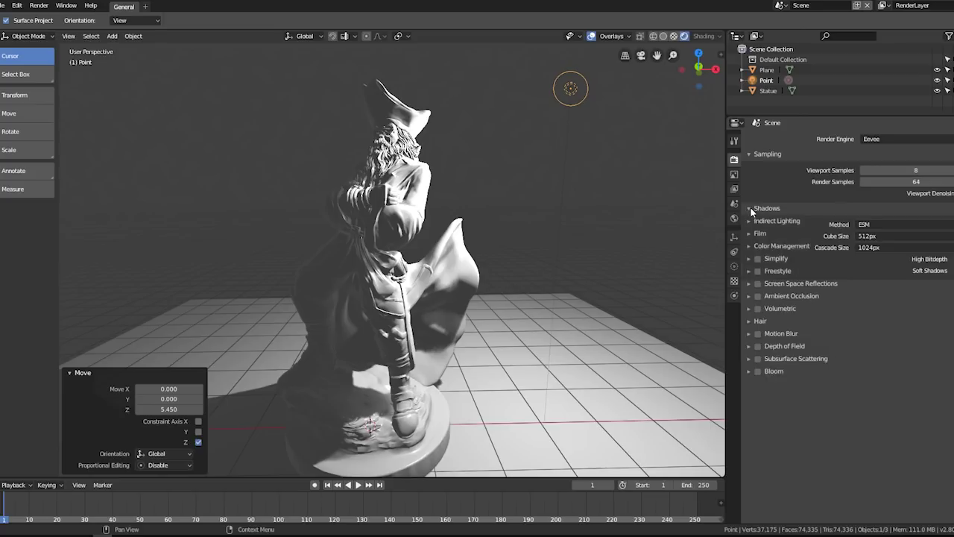
scroll(496, 253, down, 3)
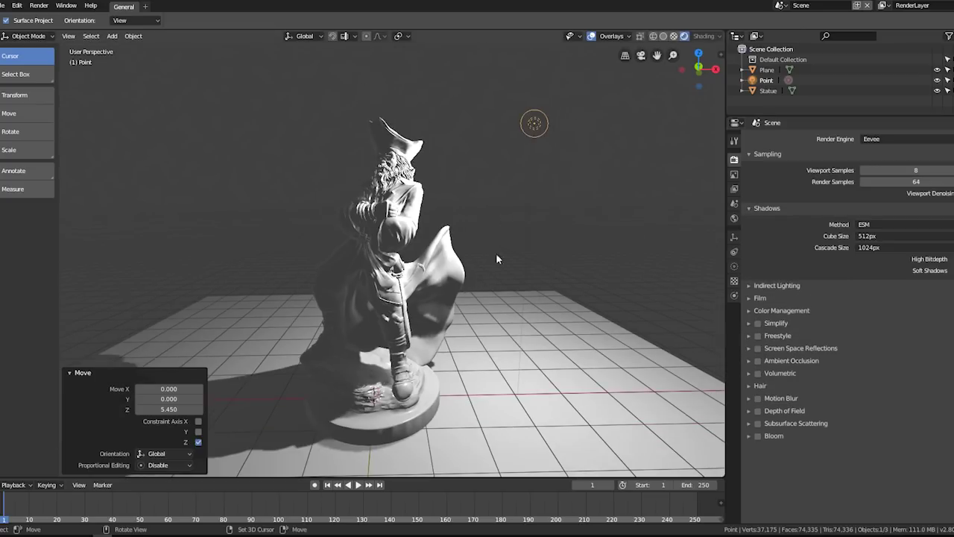
scroll(496, 253, down, 3)
scroll(472, 269, down, 3)
middle_drag(472, 268, 522, 246)
Step: Move the point light so the statue casts a long shadow across the floor
key(g)
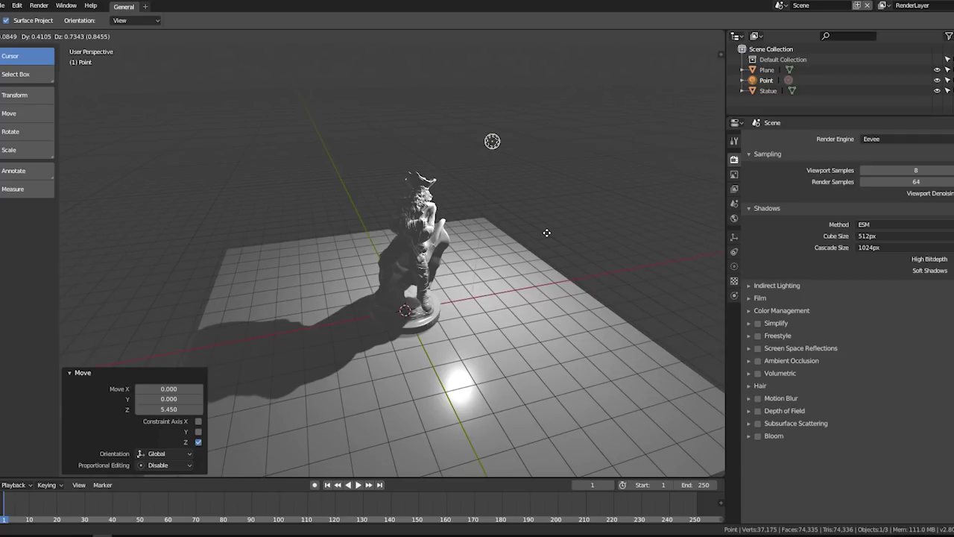
click(546, 232)
scroll(420, 225, up, 2)
mouse_move(420, 225)
middle_down()
mouse_move(514, 240)
mouse_move(569, 221)
mouse_move(401, 225)
mouse_move(419, 219)
mouse_move(437, 230)
mouse_move(450, 215)
mouse_move(462, 227)
middle_up()
scroll(462, 222, up, 2)
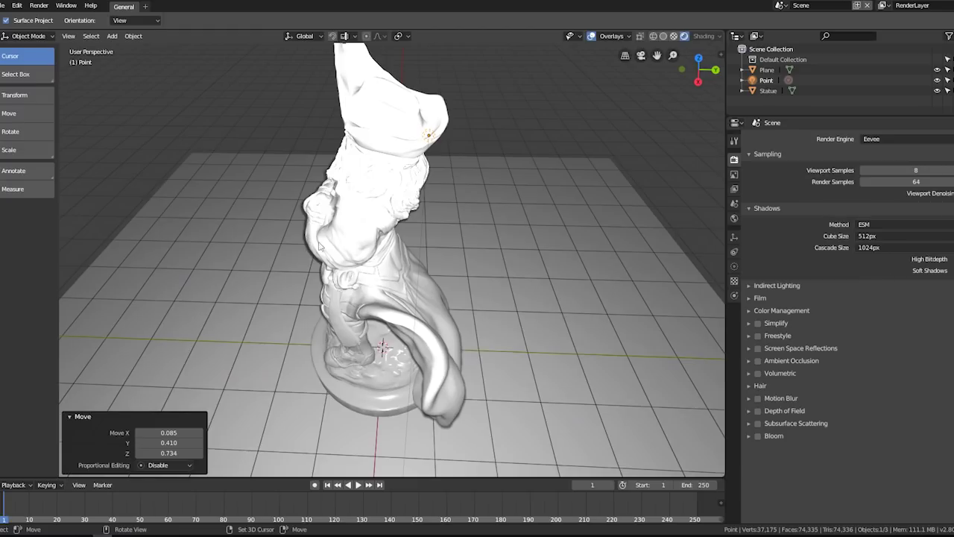
middle_drag(362, 290, 253, 326)
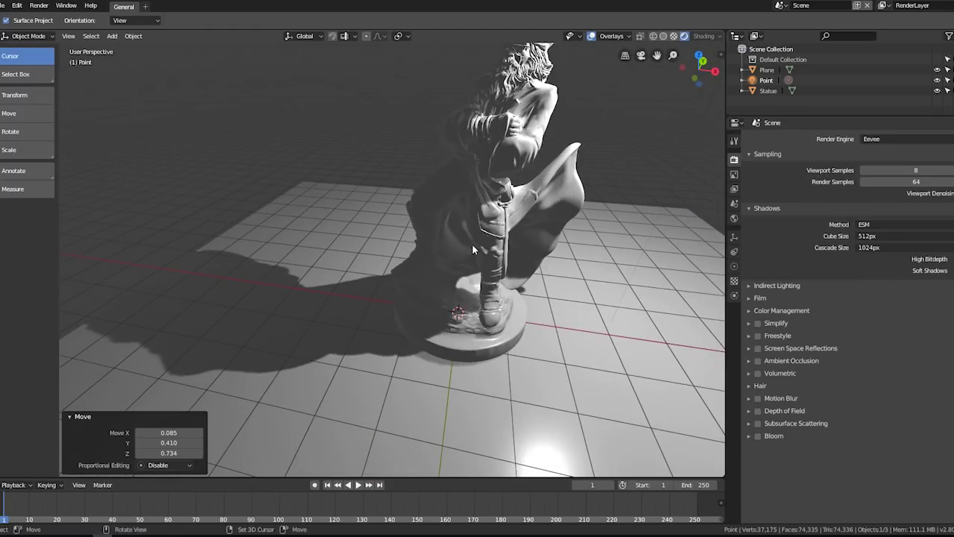
scroll(472, 243, down, 3)
scroll(472, 242, down, 3)
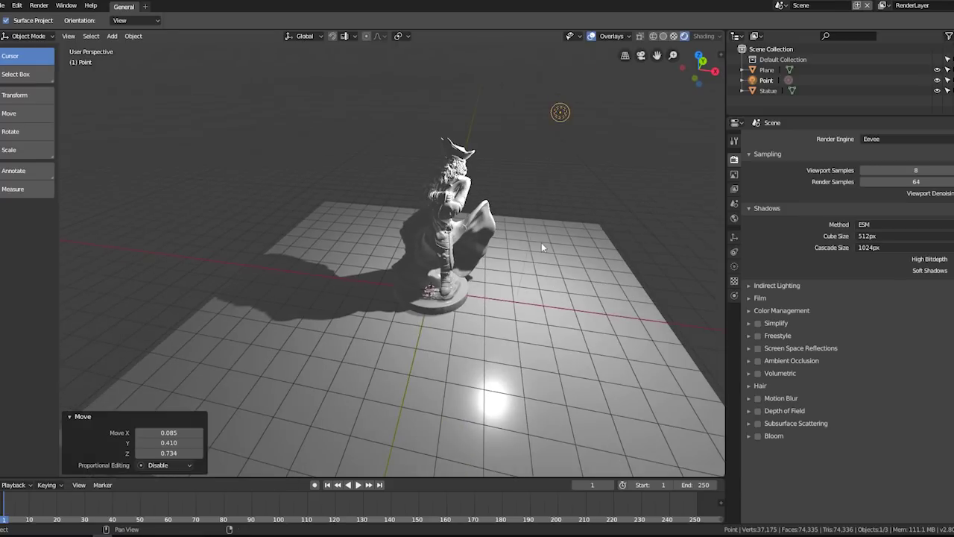
mouse_move(560, 257)
middle_down()
mouse_move(569, 277)
mouse_move(401, 190)
middle_up()
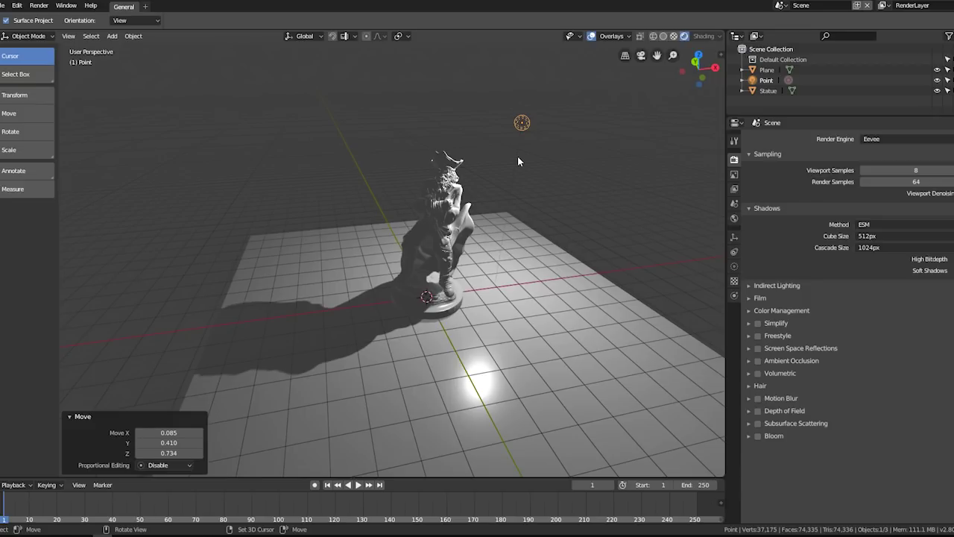
click(917, 235)
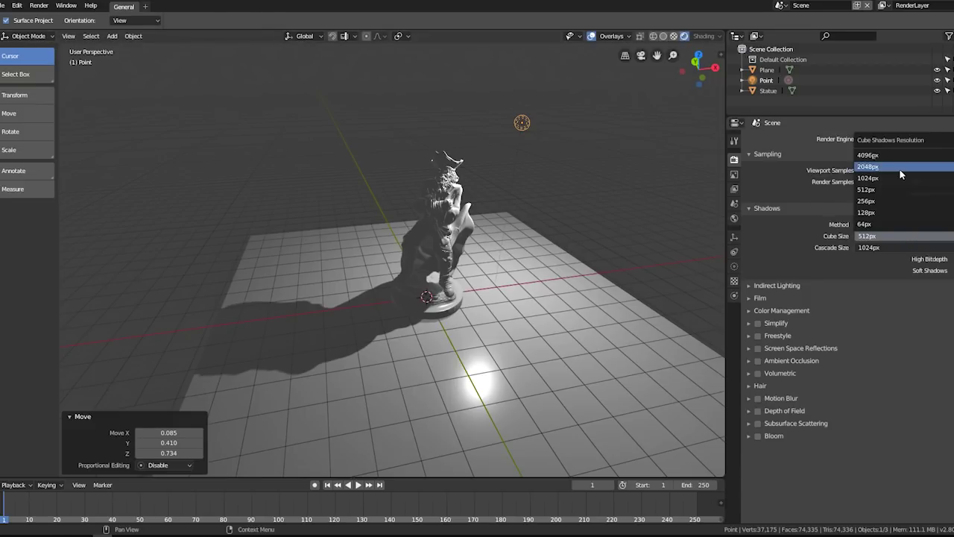
mouse_move(677, 228)
middle_down()
mouse_move(410, 180)
mouse_move(411, 208)
middle_up()
scroll(410, 180, up, 3)
scroll(411, 182, down, 2)
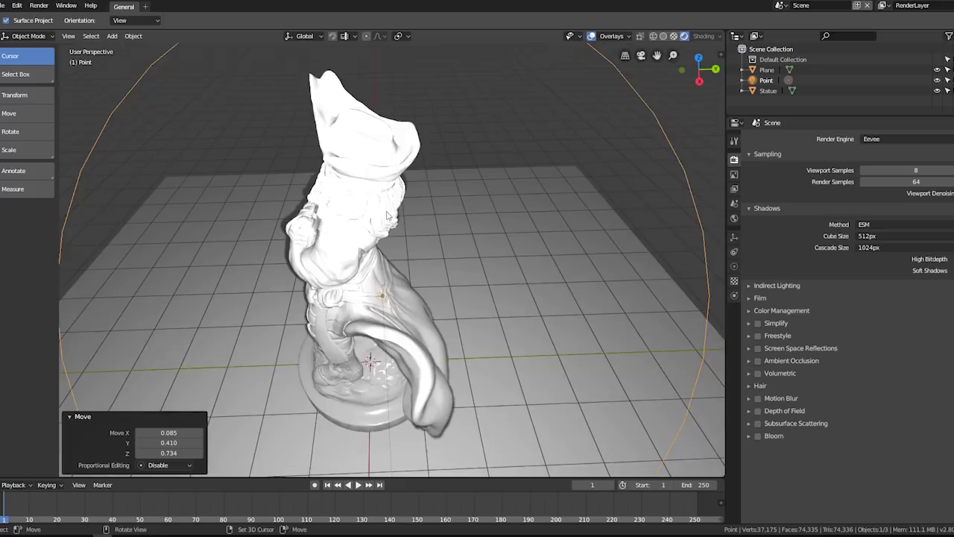
middle_drag(400, 214, 441, 205)
click(891, 235)
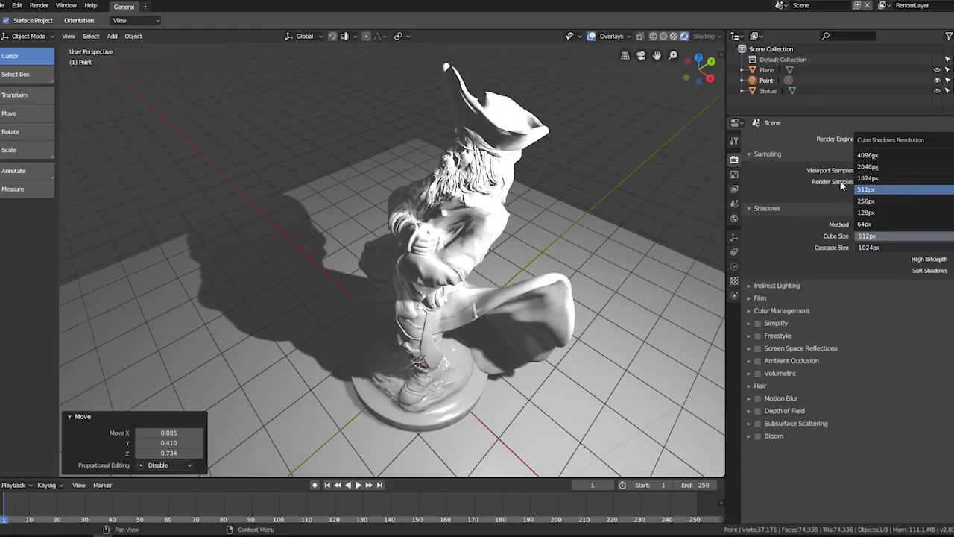
click(891, 191)
scroll(698, 241, up, 2)
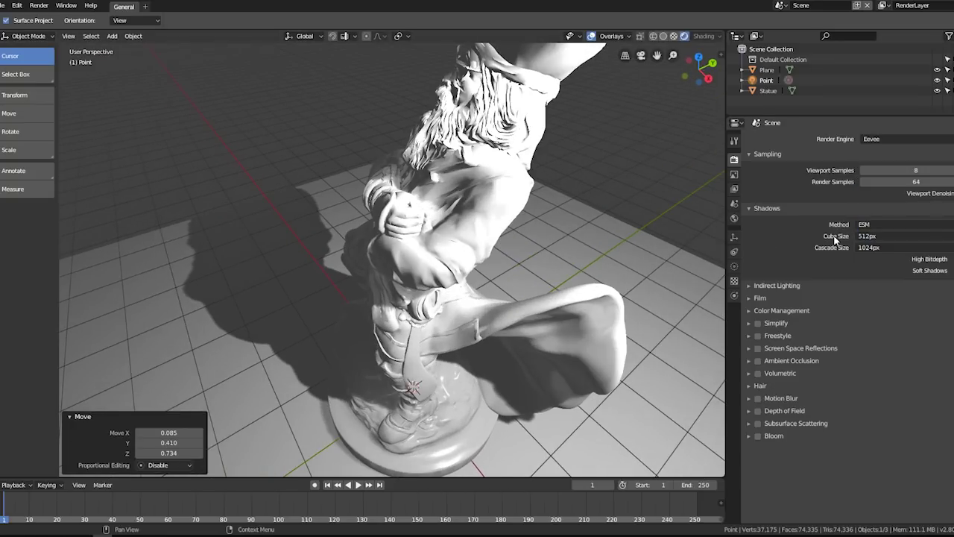
scroll(533, 271, down, 5)
mouse_move(533, 270)
middle_down()
mouse_move(502, 246)
mouse_move(511, 229)
mouse_move(557, 246)
middle_up()
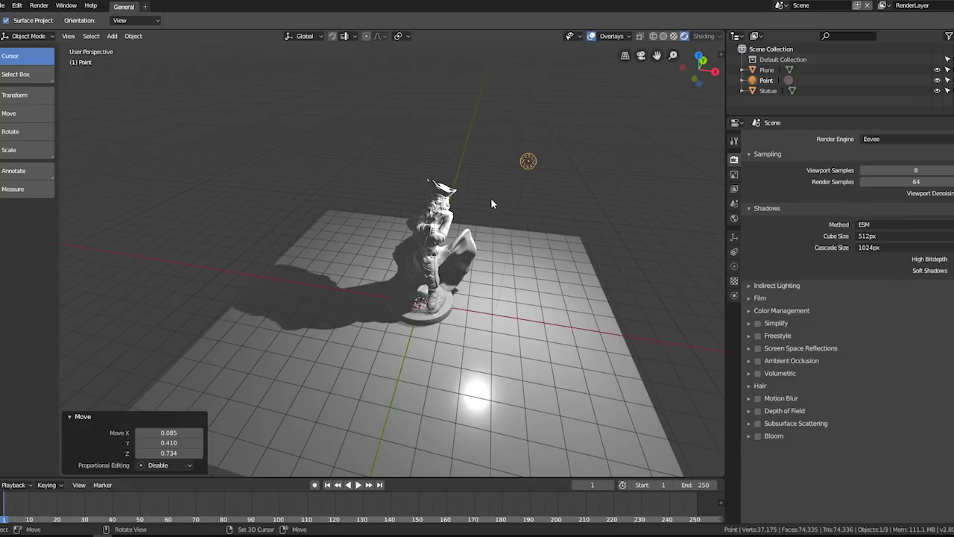
Step: Move the point light several times around the statue to redirect its shadow
key(g)
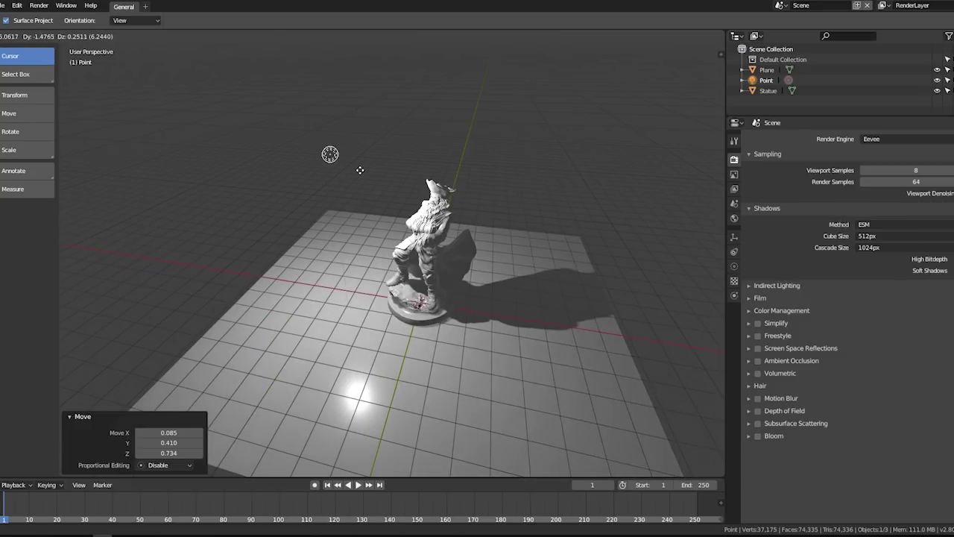
click(361, 171)
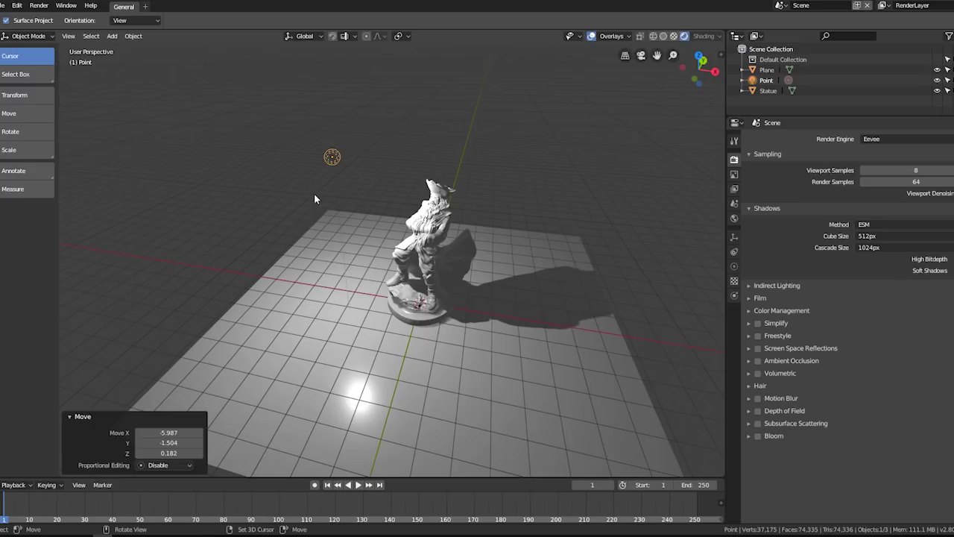
middle_drag(314, 193, 358, 223)
key(g)
click(416, 241)
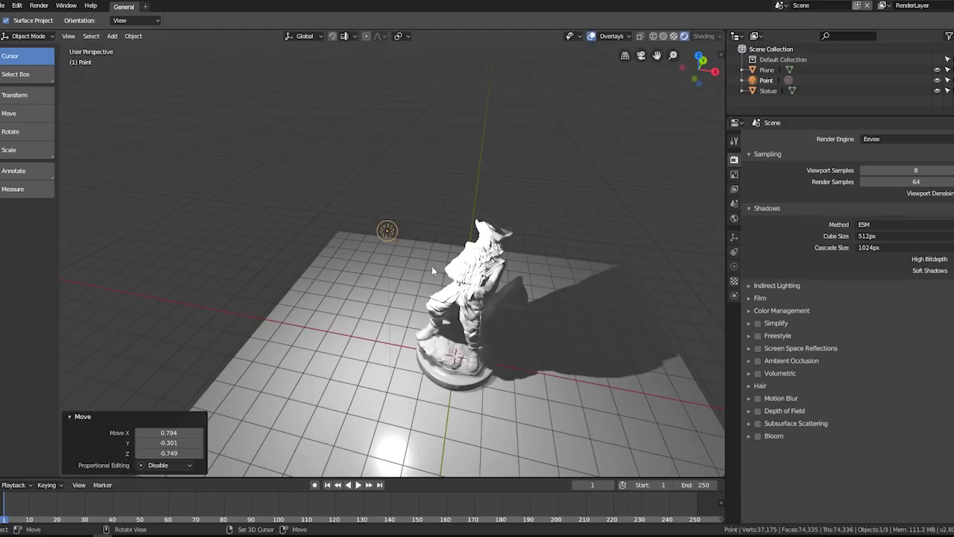
key(g)
click(394, 240)
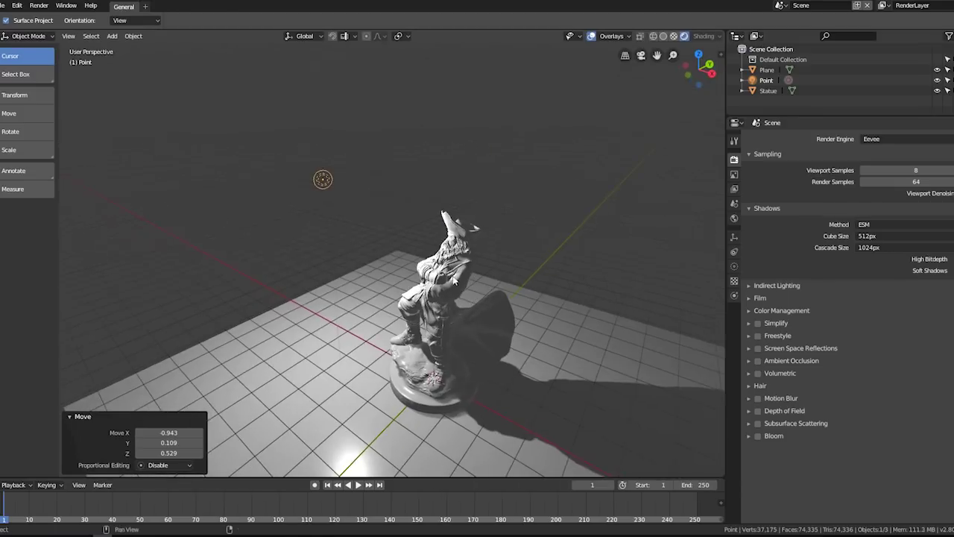
middle_drag(395, 240, 320, 240)
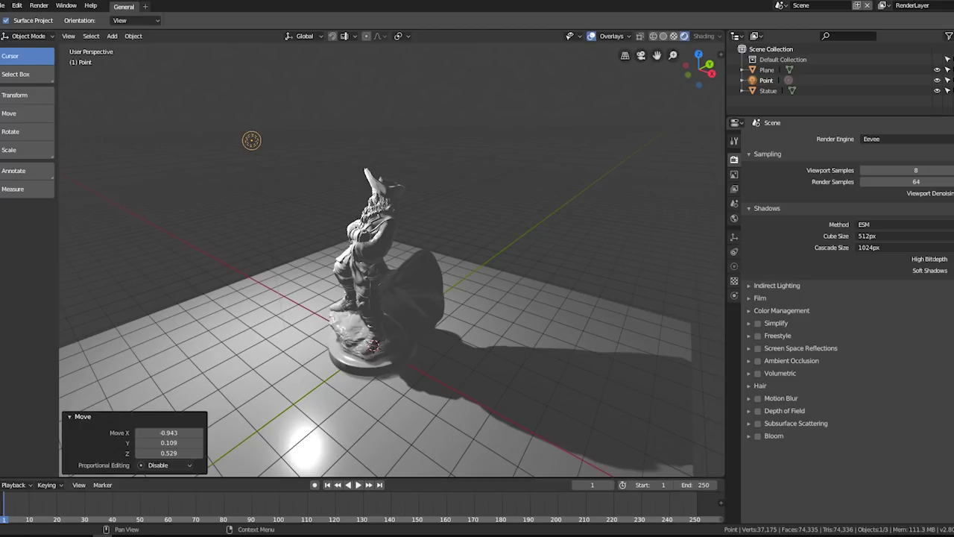
Step: Zoom in and out to inspect the shadow, then delete the point light
scroll(564, 334, up, 3)
scroll(475, 275, up, 3)
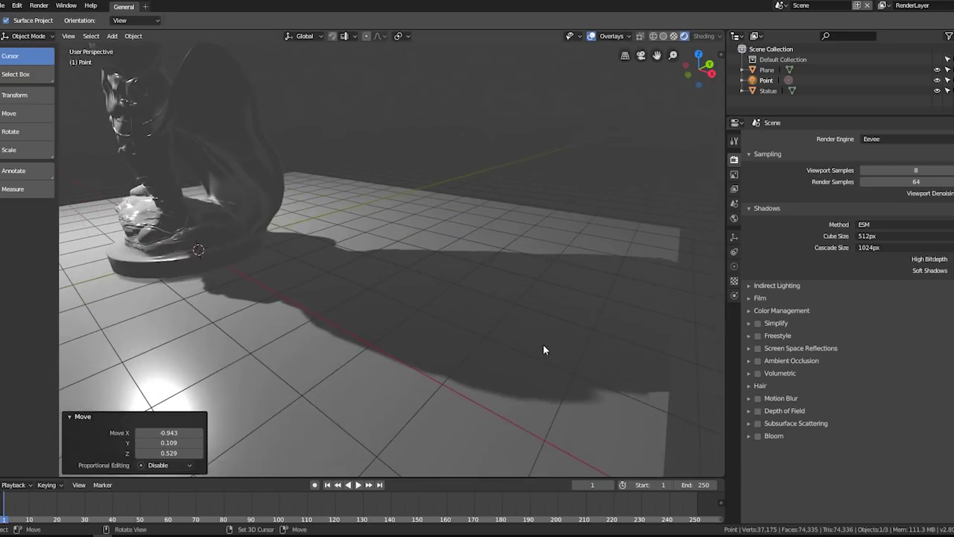
scroll(542, 344, up, 4)
scroll(514, 412, down, 3)
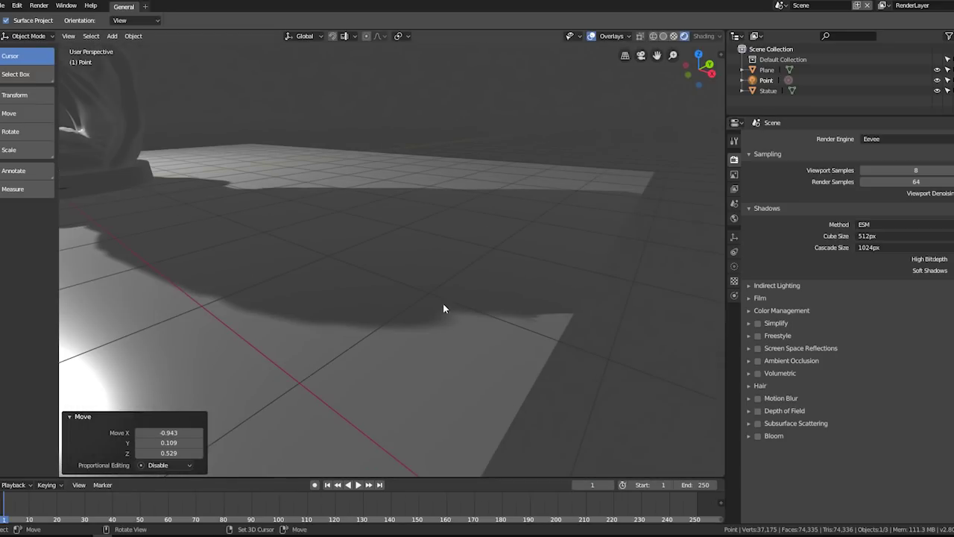
scroll(443, 308, down, 2)
scroll(439, 361, down, 2)
scroll(442, 360, down, 2)
scroll(412, 326, down, 2)
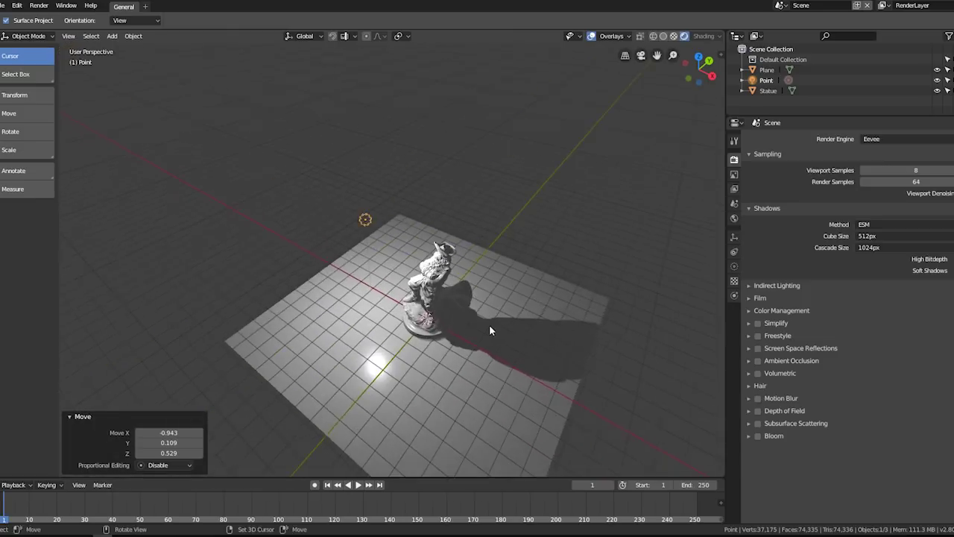
scroll(498, 316, up, 2)
key(x)
click(507, 307)
Step: Add an area light, raise it on Z, scale it to 1.98 and shift it along X
key(shift+a)
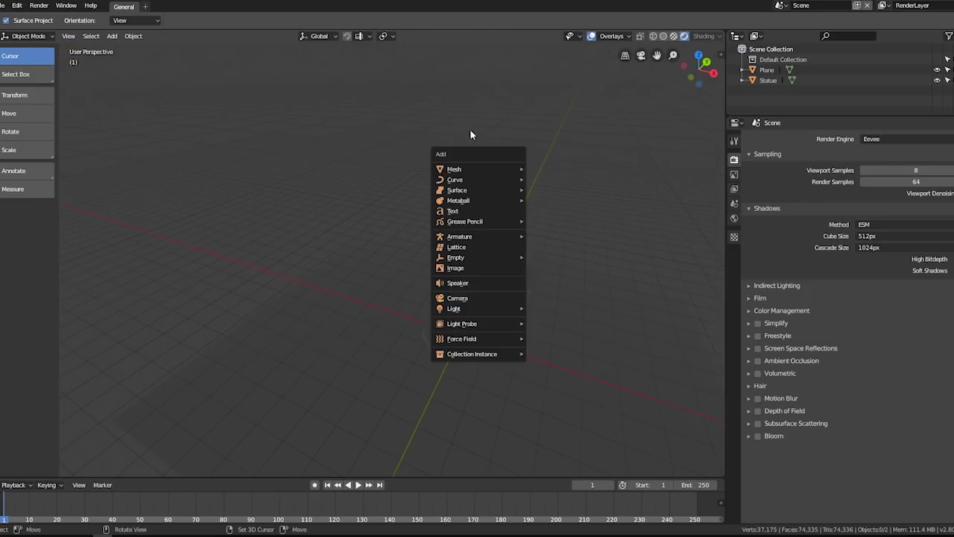
mouse_move(477, 308)
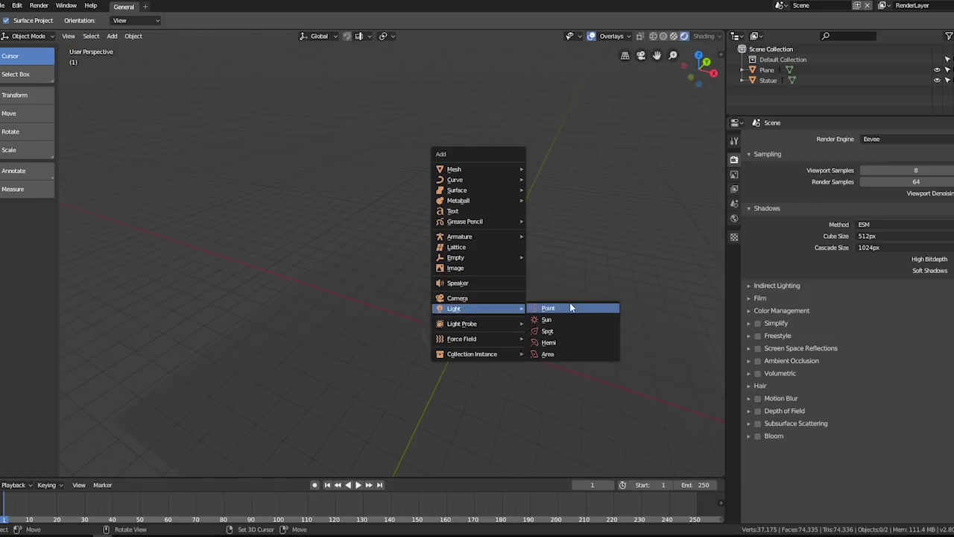
click(583, 353)
key(g)
key(z)
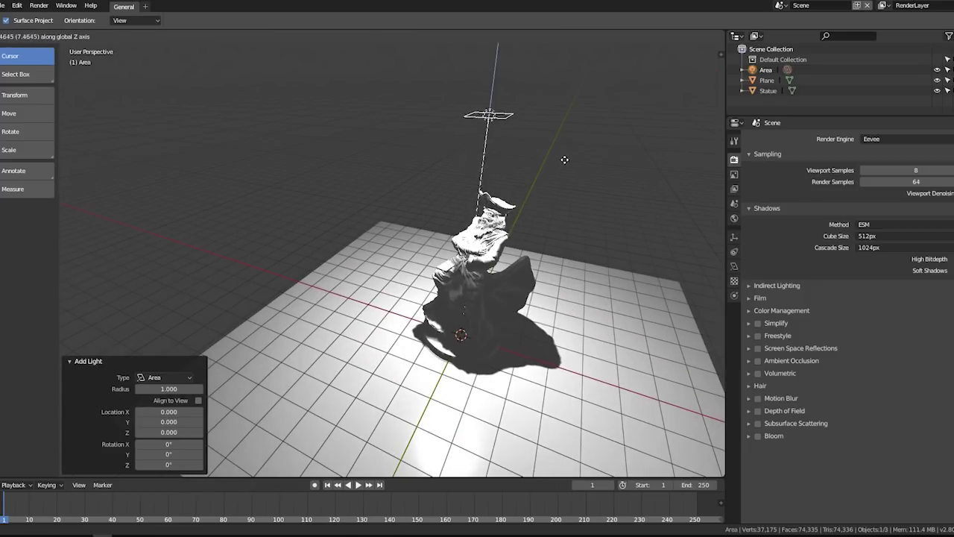
click(564, 160)
key(s)
click(79, 206)
key(g)
key(x)
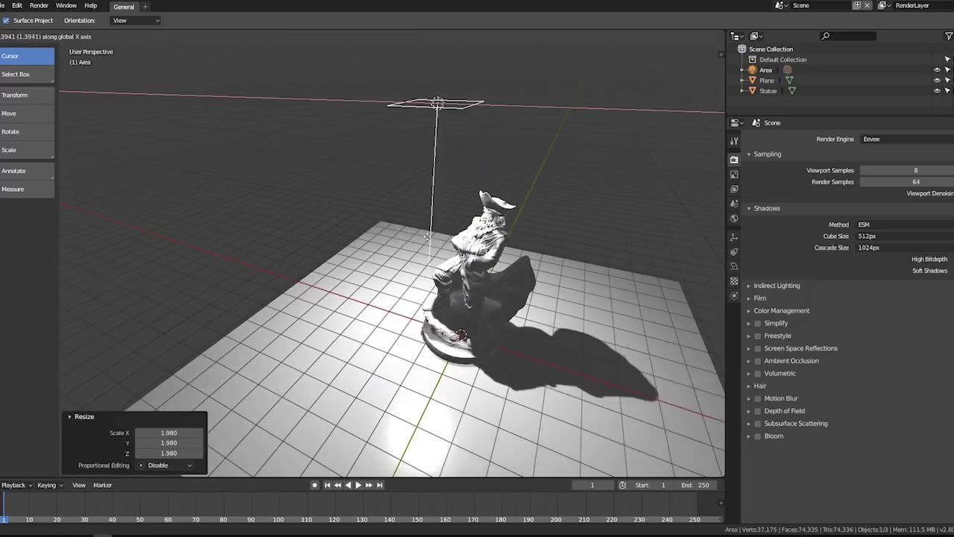
click(406, 256)
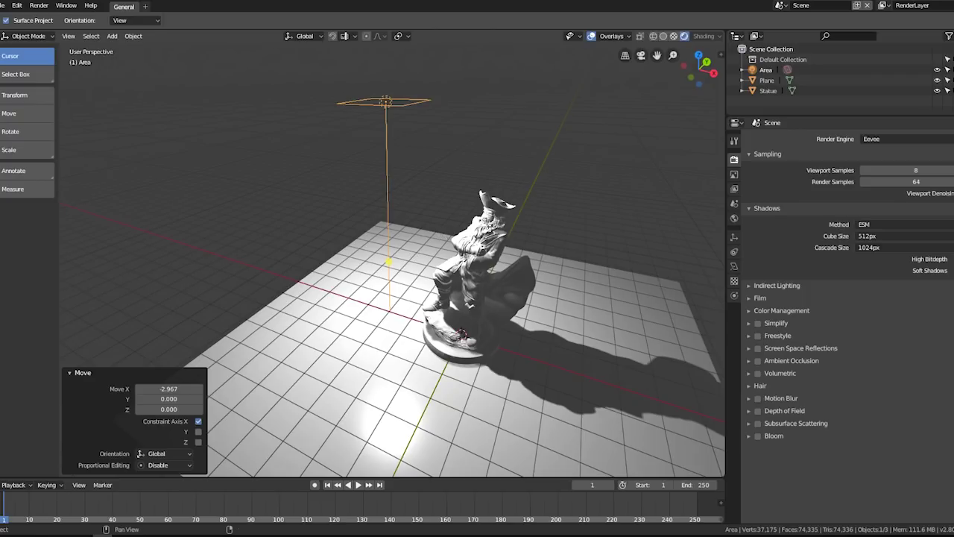
Step: Turn on Soft Shadows and orbit around the scene to check them
middle_drag(491, 228, 435, 226)
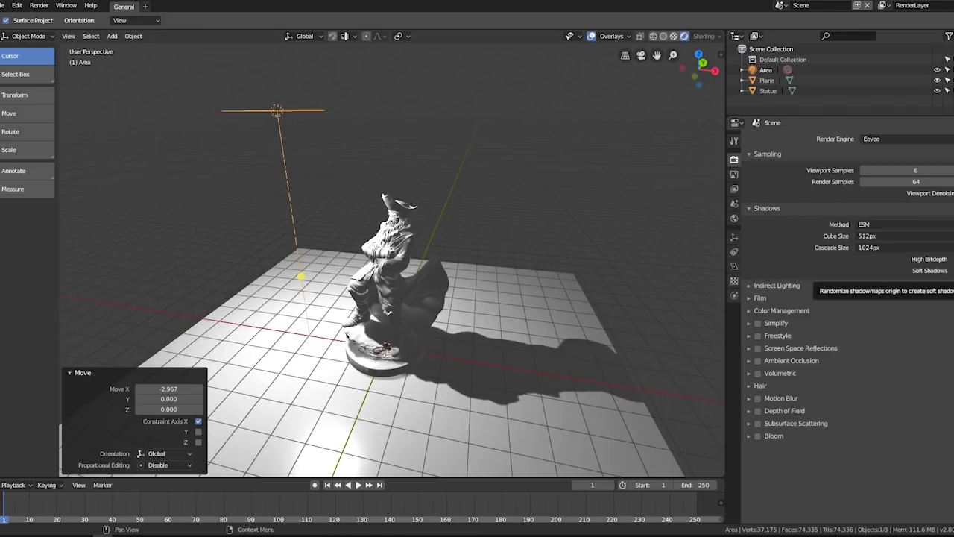
click(930, 270)
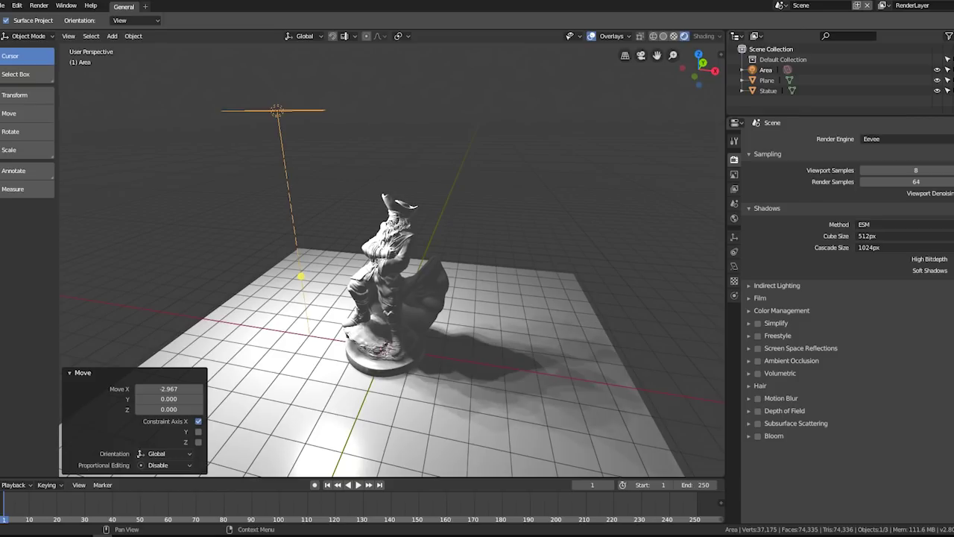
mouse_move(685, 330)
middle_down()
mouse_move(580, 353)
mouse_move(541, 278)
mouse_move(556, 303)
middle_up()
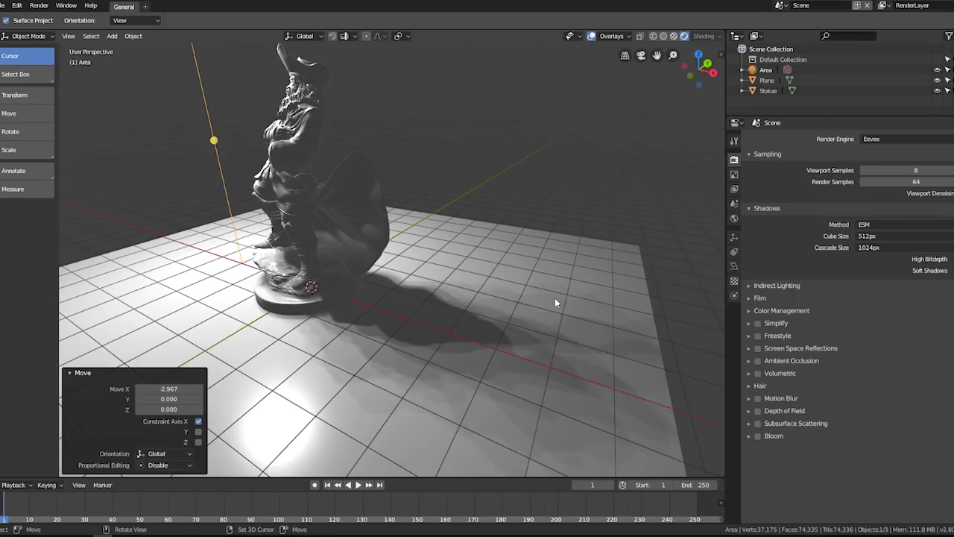
mouse_move(555, 303)
middle_down()
mouse_move(450, 237)
mouse_move(562, 82)
mouse_move(439, 213)
mouse_move(457, 284)
middle_up()
scroll(403, 230, down, 3)
Step: Adjust the area light's position from the front view
key(KP_1)
key(g)
click(507, 89)
scroll(439, 213, up, 3)
scroll(454, 257, down, 2)
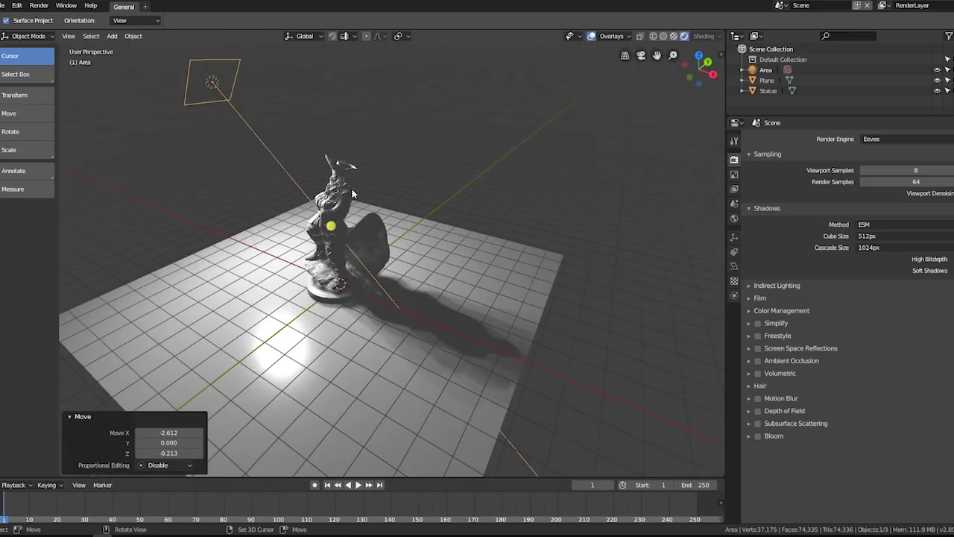
Step: Scale the area light up to 4.063 and orbit to inspect the softer shadow
key(s)
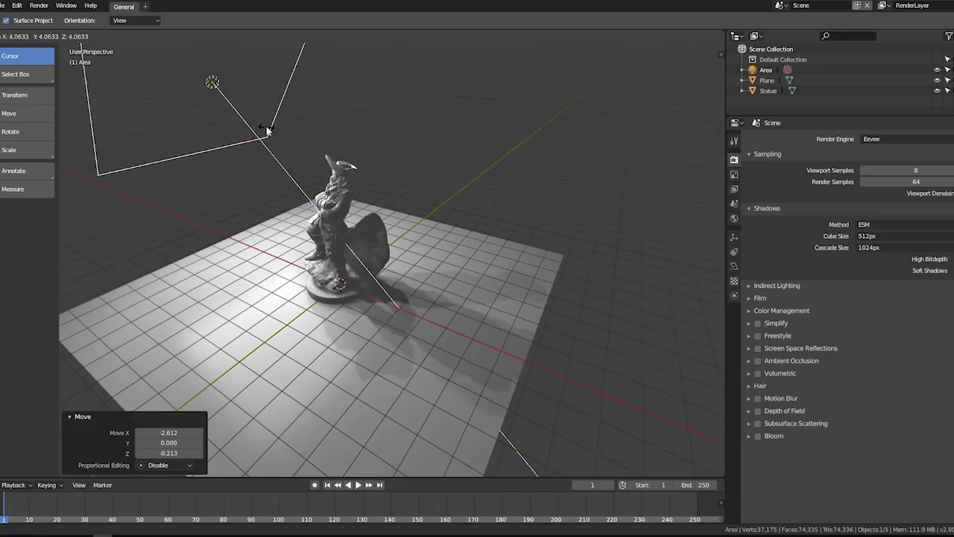
click(308, 149)
middle_drag(394, 319, 319, 304)
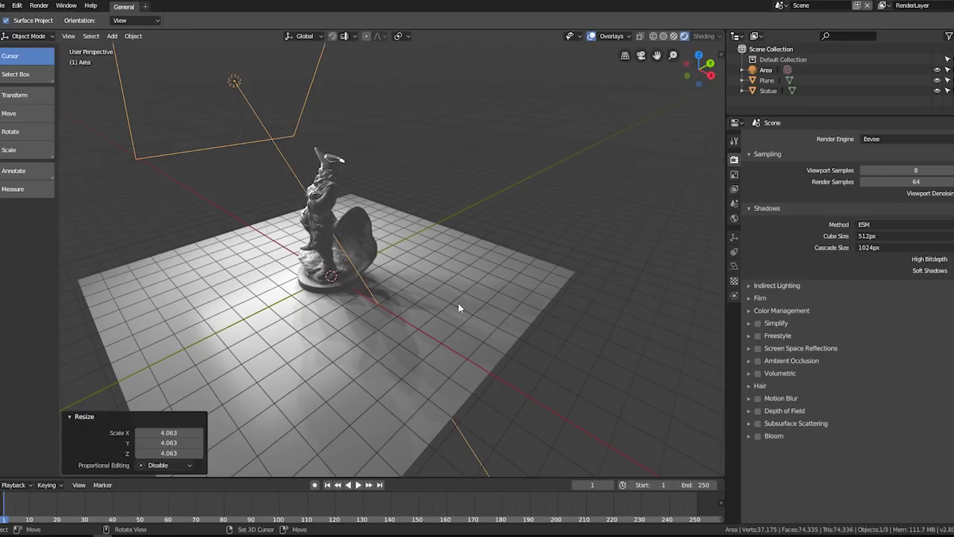
mouse_move(442, 300)
middle_down()
mouse_move(415, 305)
mouse_move(217, 135)
middle_up()
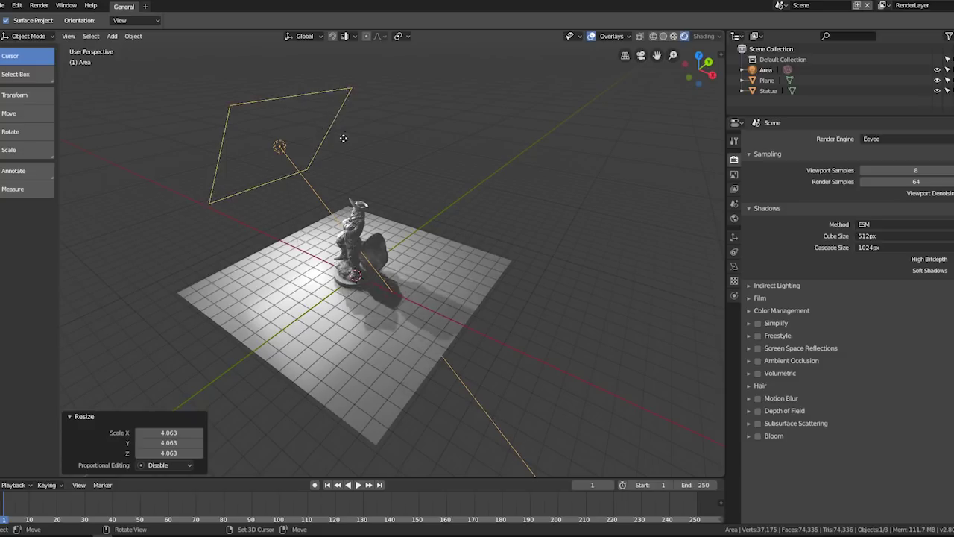
scroll(341, 138, up, 5)
middle_drag(341, 139, 385, 343)
scroll(385, 343, down, 5)
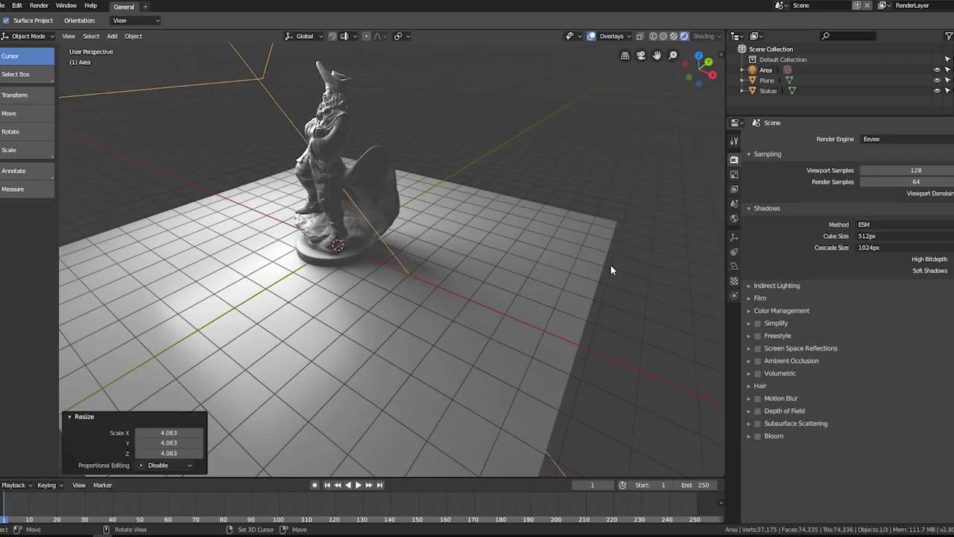
Step: Scale the area light down to 0.458 and orbit to compare the crisper shadow
scroll(467, 236, down, 5)
scroll(465, 256, up, 1)
scroll(464, 255, up, 4)
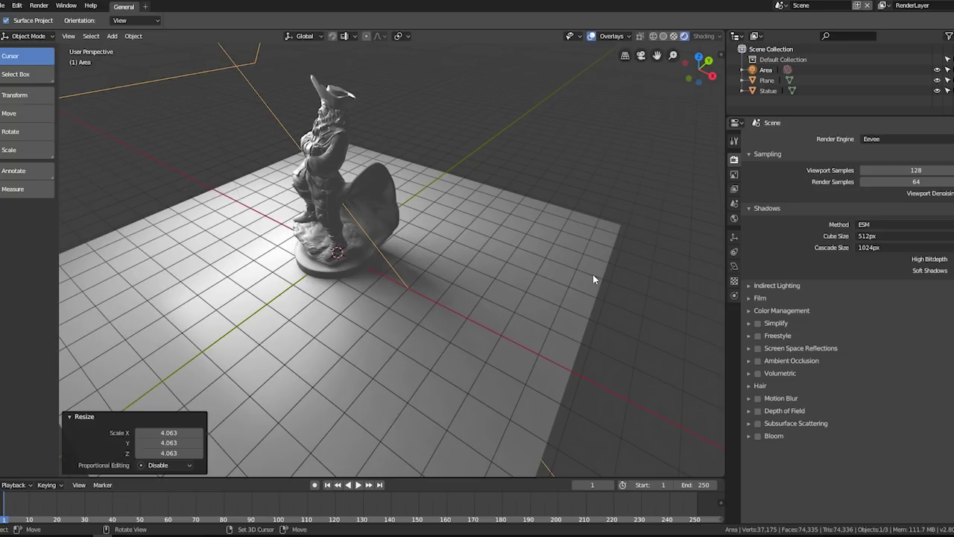
key(s)
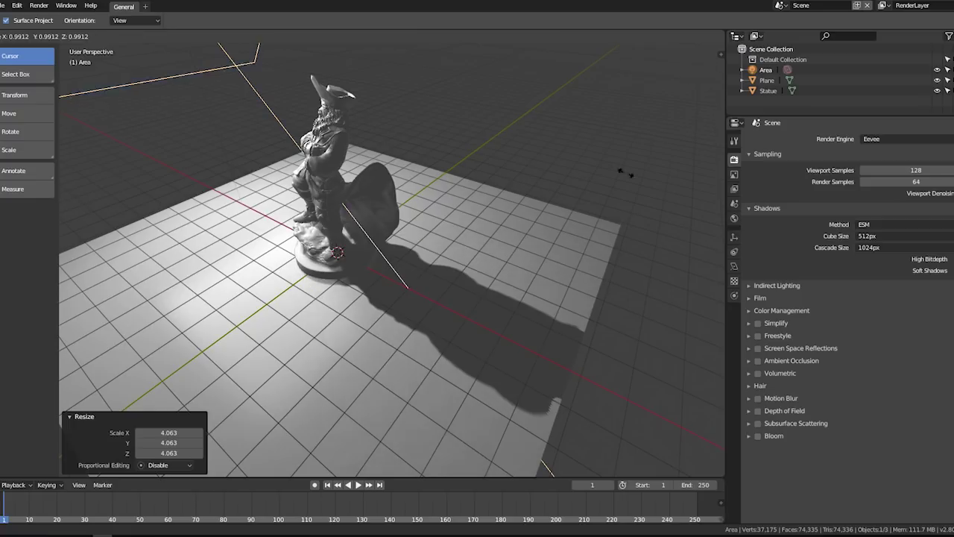
key(Return)
scroll(392, 253, down, 3)
middle_drag(391, 254, 440, 242)
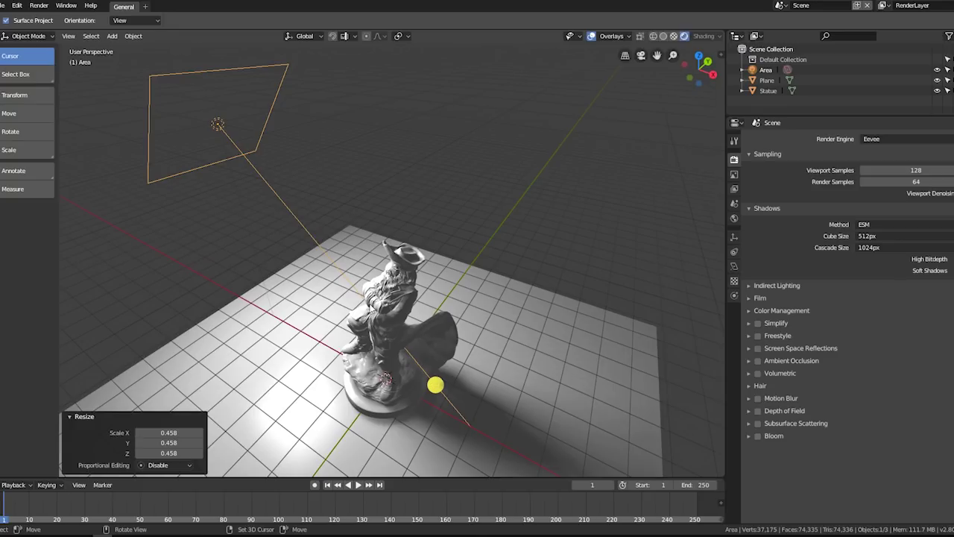
middle_drag(381, 298, 405, 276)
scroll(403, 280, up, 2)
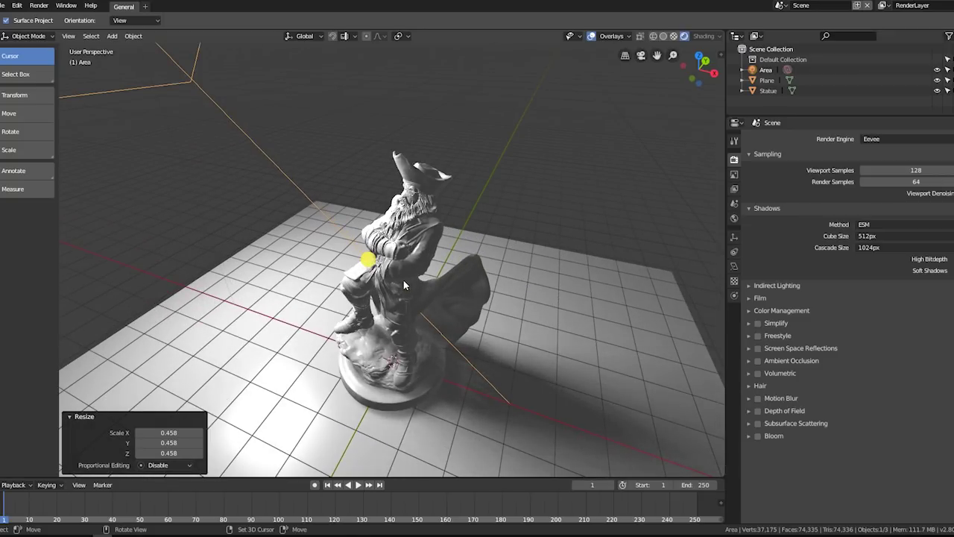
key(shift)
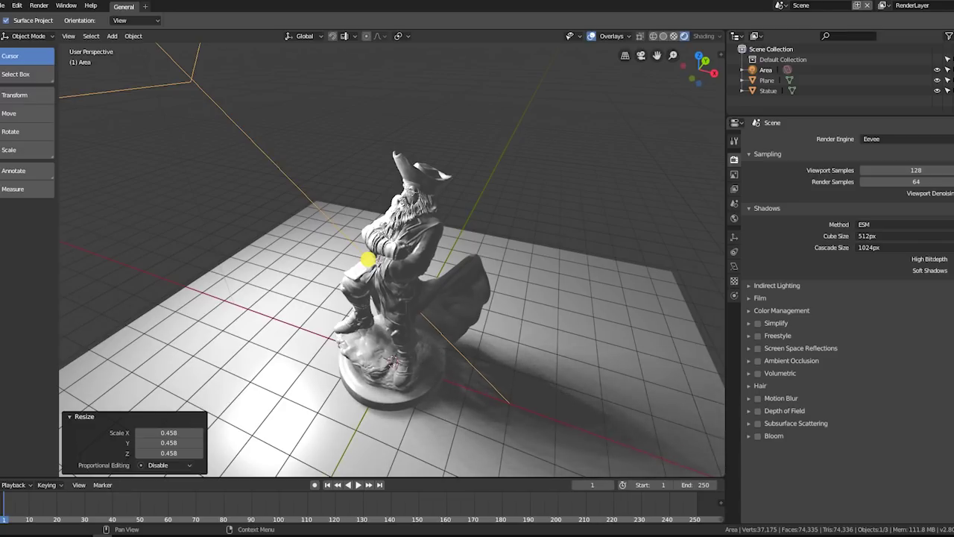
scroll(534, 257, down, 3)
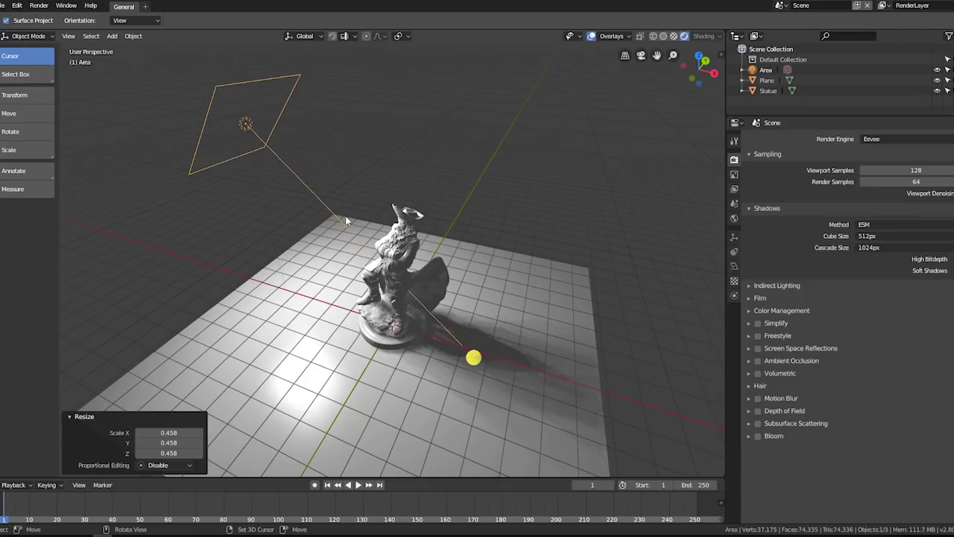
Step: Delete the area light and add a raised point light in its place
key(Delete)
key(shift+a)
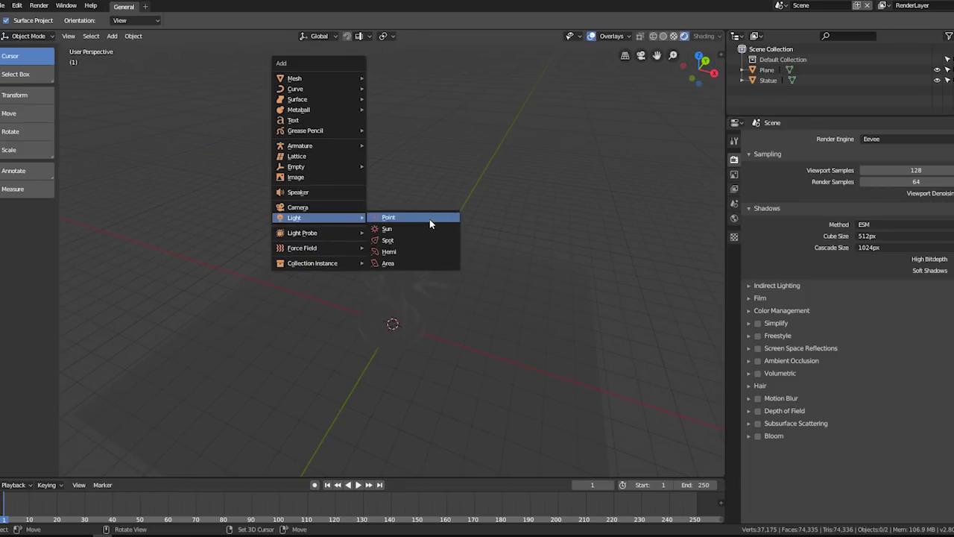
click(390, 216)
key(g)
key(z)
click(450, 140)
Step: Shift the point light along X beside the statue and raise its radius to 2.258
key(g)
key(x)
click(421, 241)
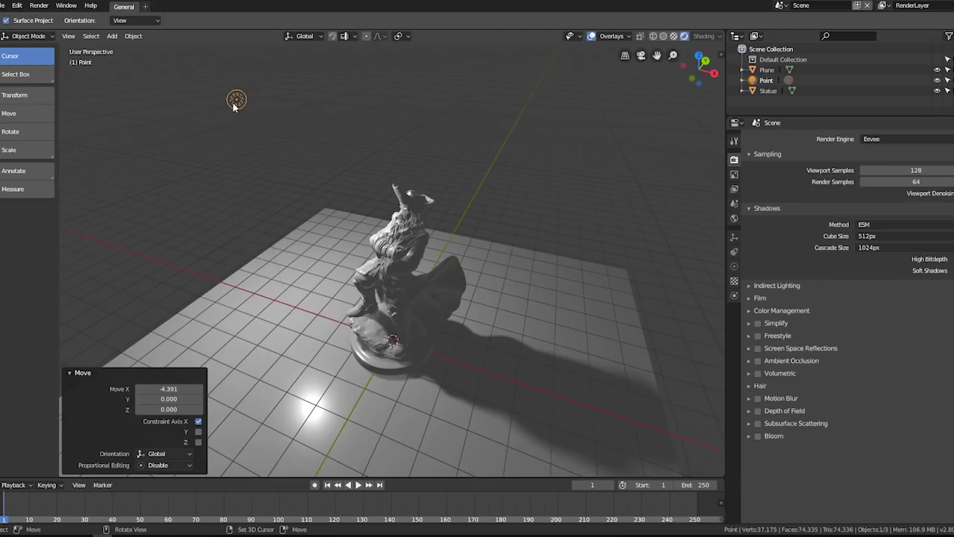
click(734, 266)
drag(887, 234, 806, 265)
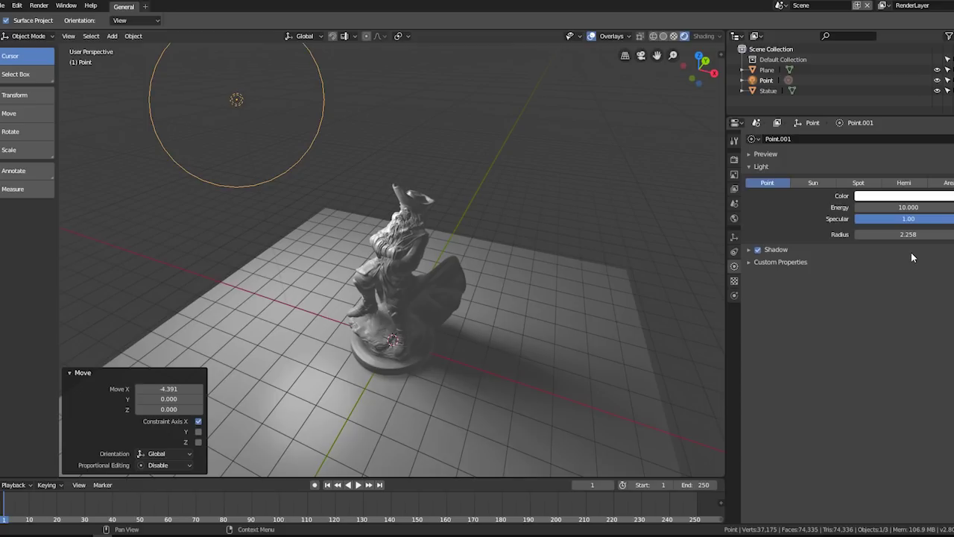
Step: Hide the viewport overlays and orbit around the statue from several angles
middle_drag(538, 307, 570, 267)
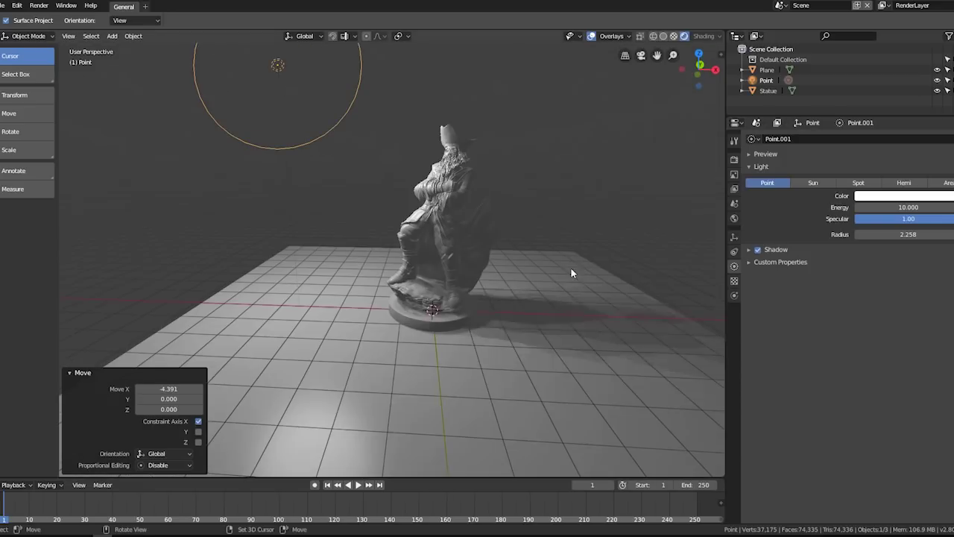
mouse_move(438, 221)
middle_down()
mouse_move(521, 241)
mouse_move(451, 262)
mouse_move(469, 281)
middle_up()
scroll(449, 264, up, 3)
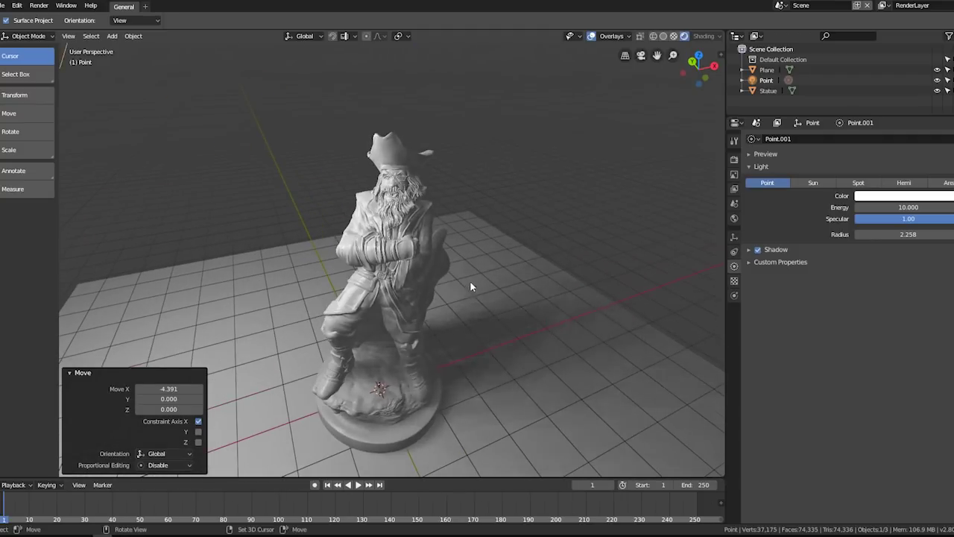
scroll(470, 280, down, 2)
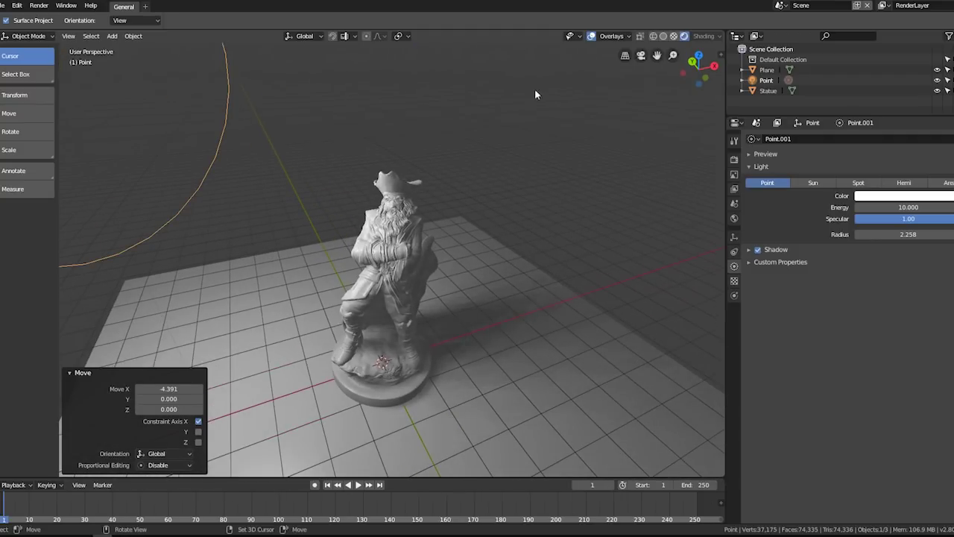
click(592, 37)
mouse_move(552, 238)
middle_down()
mouse_move(551, 260)
mouse_move(553, 241)
middle_up()
scroll(552, 240, up, 4)
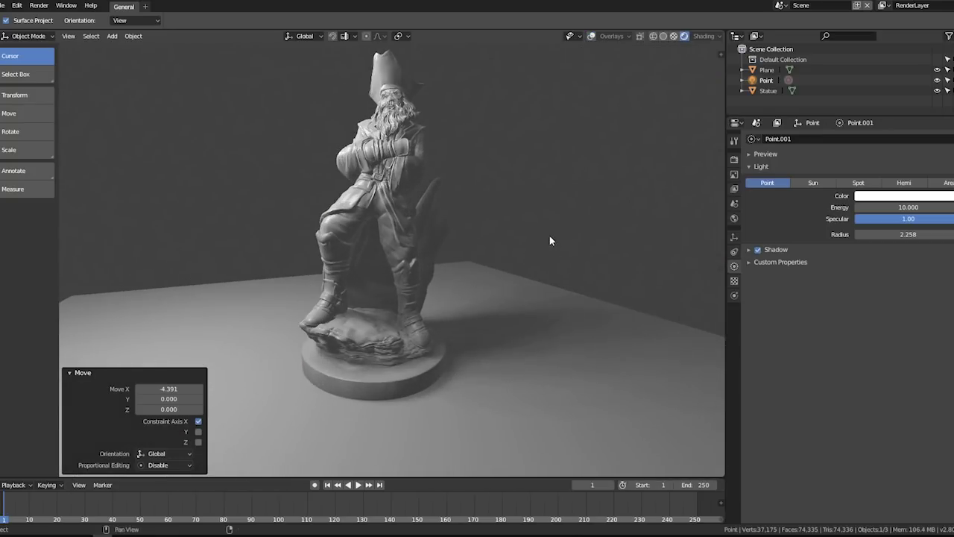
scroll(550, 254, down, 2)
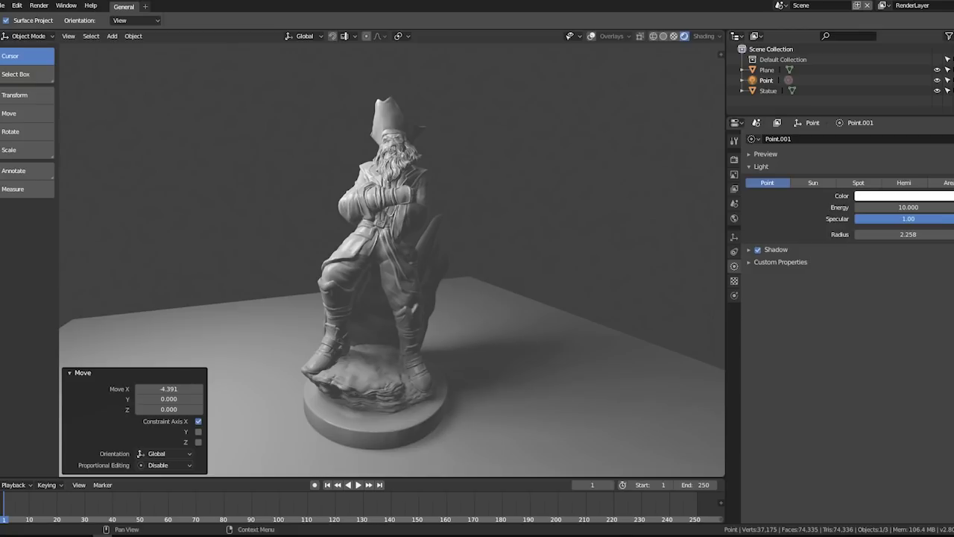
Step: Collapse and re-expand the light's shadow settings, then view the statue from the side
click(750, 250)
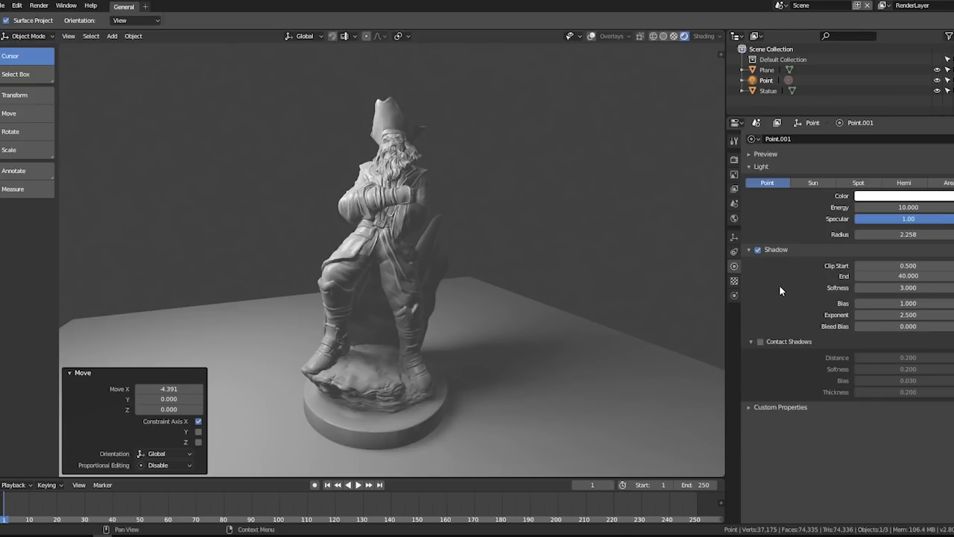
click(761, 251)
click(761, 251)
middle_drag(701, 119, 701, 194)
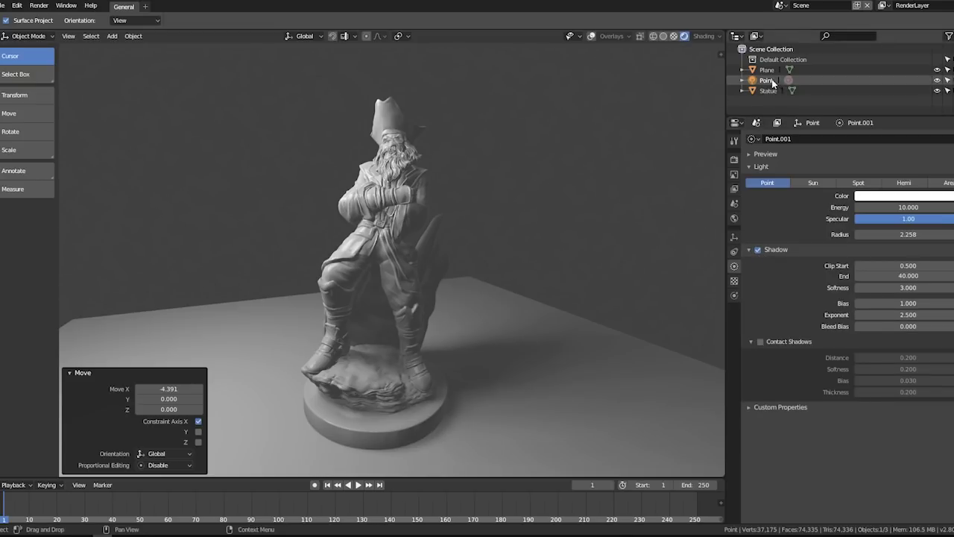
scroll(649, 217, down, 5)
Step: Try wireframe and solid shading, settle on Material Preview, and show overlays again
key(z)
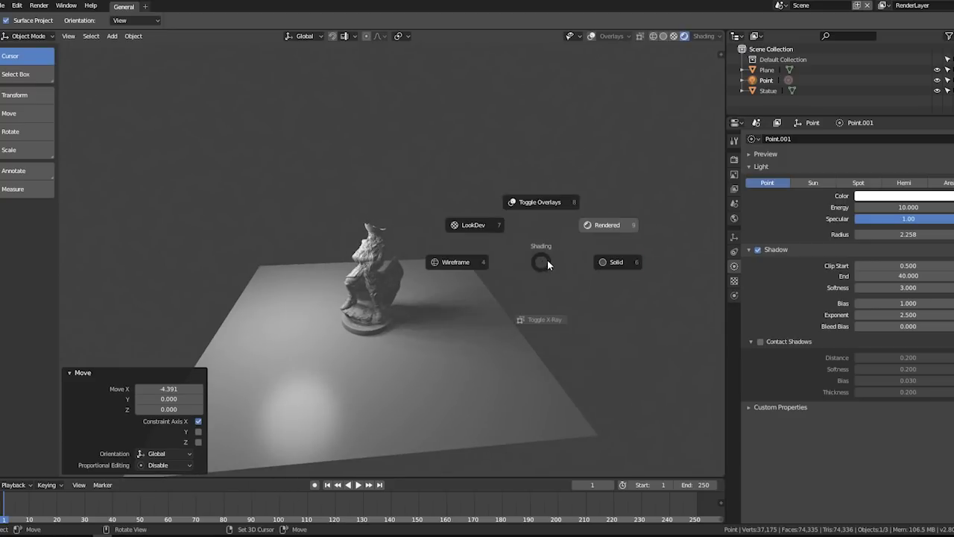
click(505, 260)
key(z)
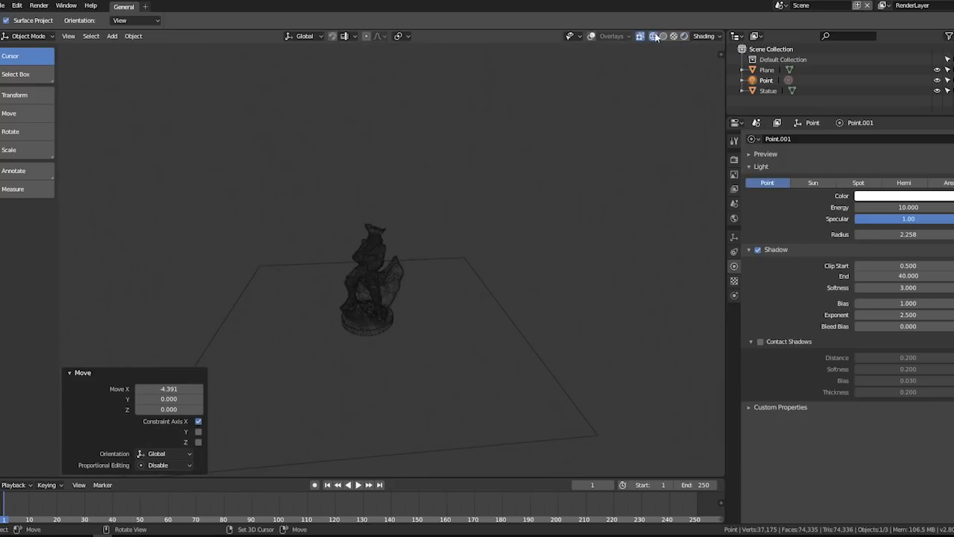
click(663, 37)
click(673, 36)
scroll(545, 223, up, 3)
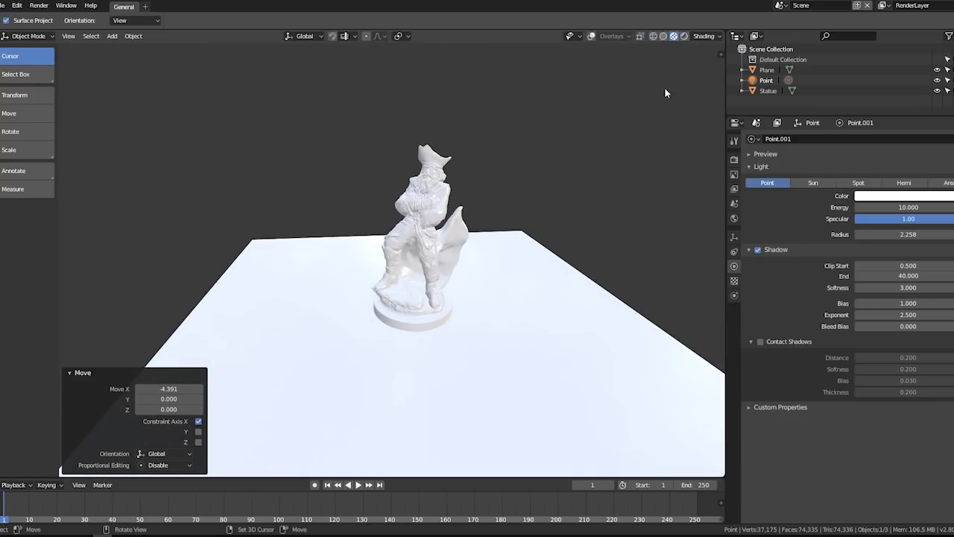
click(592, 36)
Step: Undo the point light's radius change and move, returning to the original area light
key(ctrl+z)
key(ctrl+z)
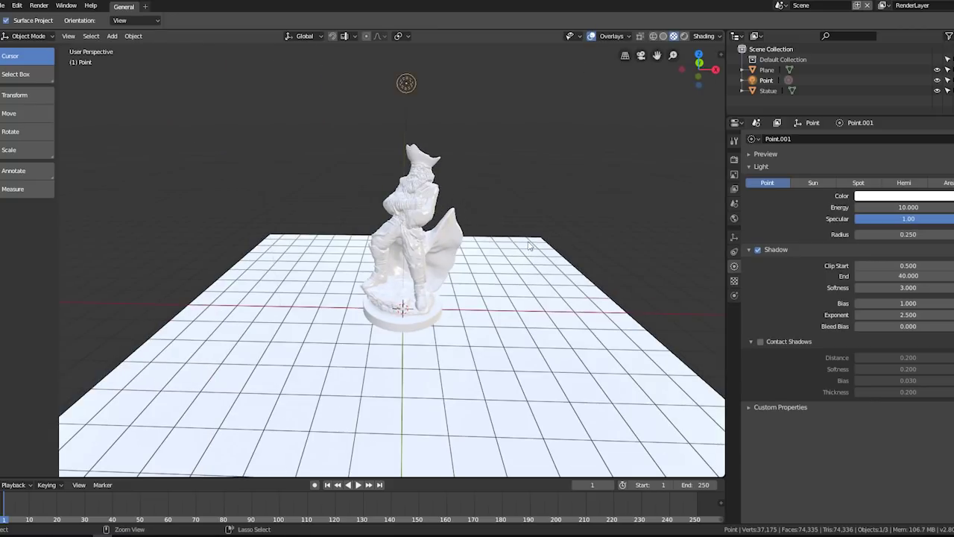
key(ctrl+z)
key(ctrl+z)
key(ctrl+z)
key(ctrl+shift+z)
Step: Orbit around the statue to see the restored area light, then disable its Shadow option
middle_drag(529, 245, 533, 277)
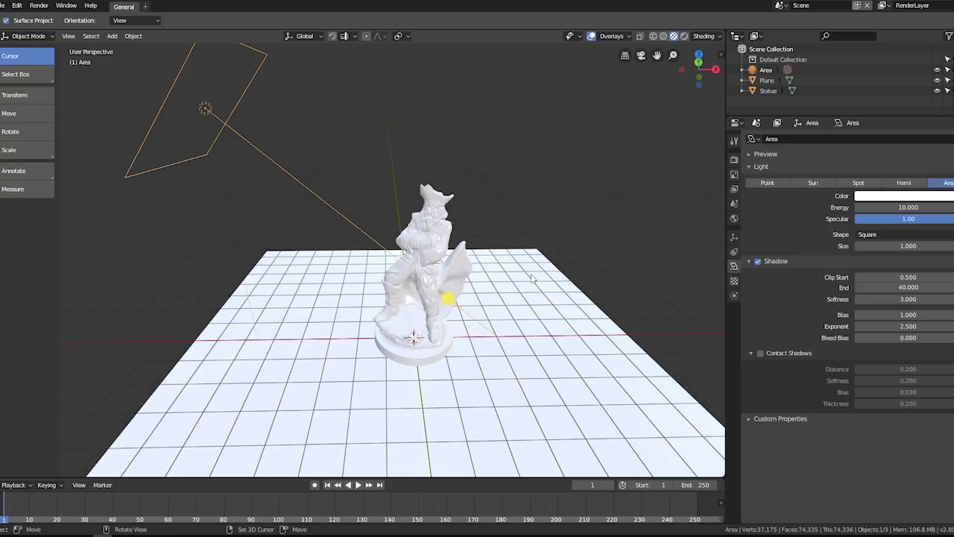
middle_drag(532, 279, 496, 272)
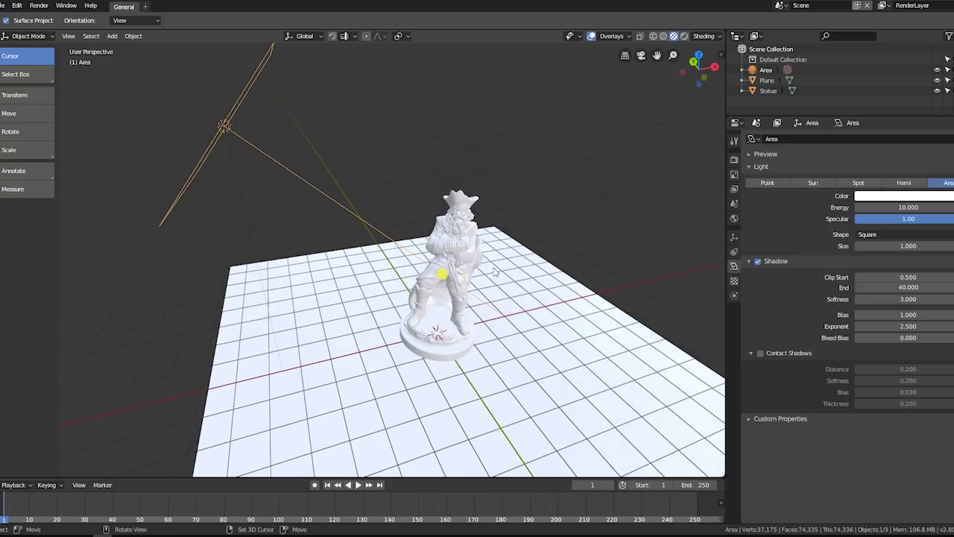
middle_drag(507, 267, 457, 301)
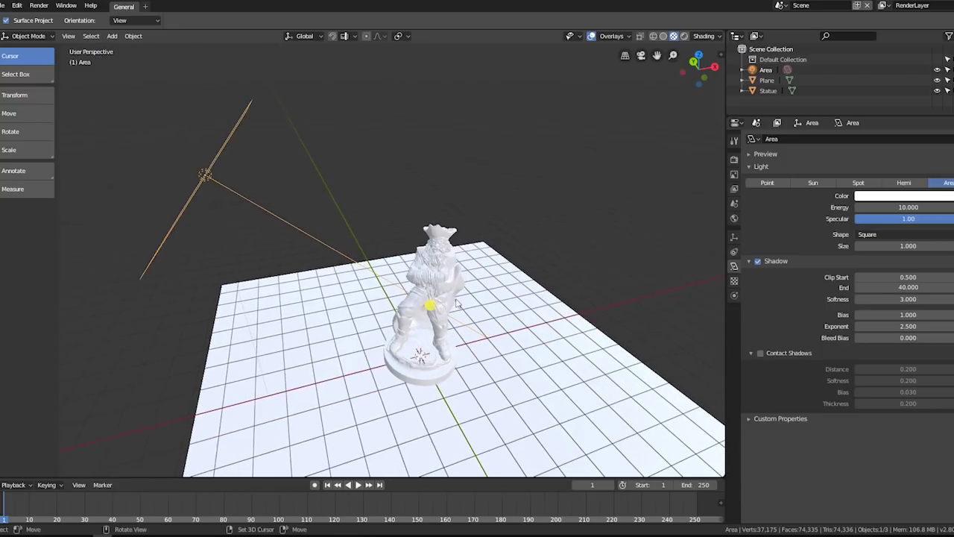
mouse_move(456, 301)
middle_down()
mouse_move(476, 312)
mouse_move(462, 241)
middle_up()
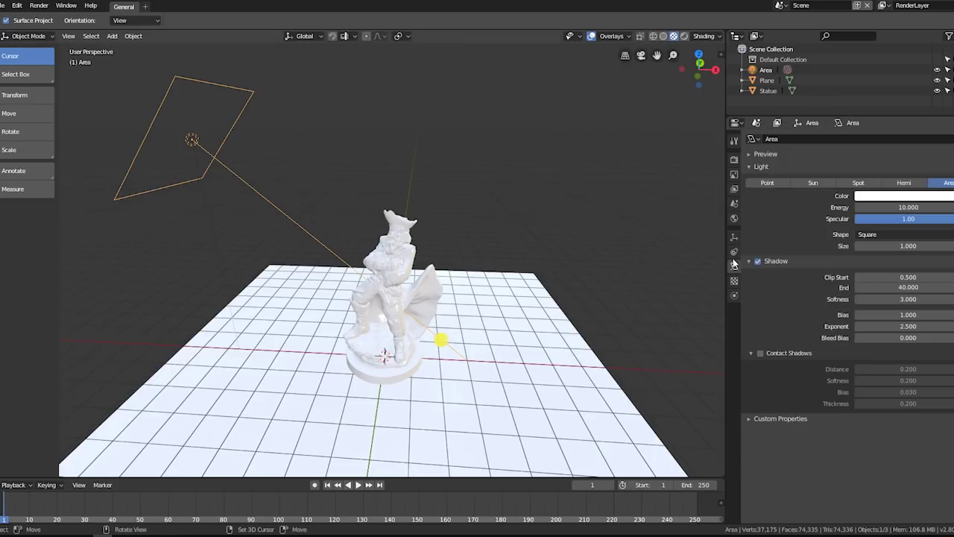
click(757, 261)
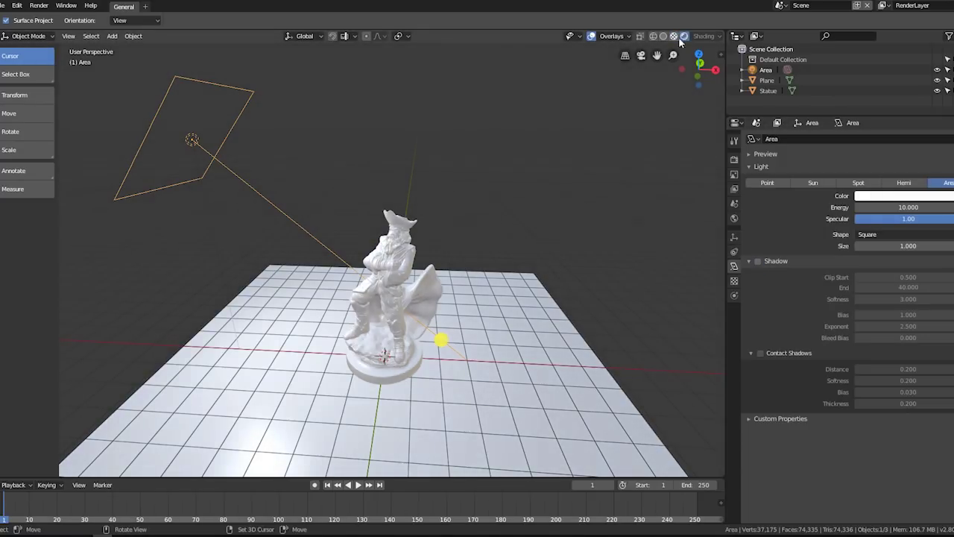
Step: View the statue in Rendered shading and re-enable the area light's Shadow option
mouse_move(527, 244)
middle_down()
mouse_move(514, 208)
mouse_move(618, 171)
middle_up()
click(673, 36)
click(684, 36)
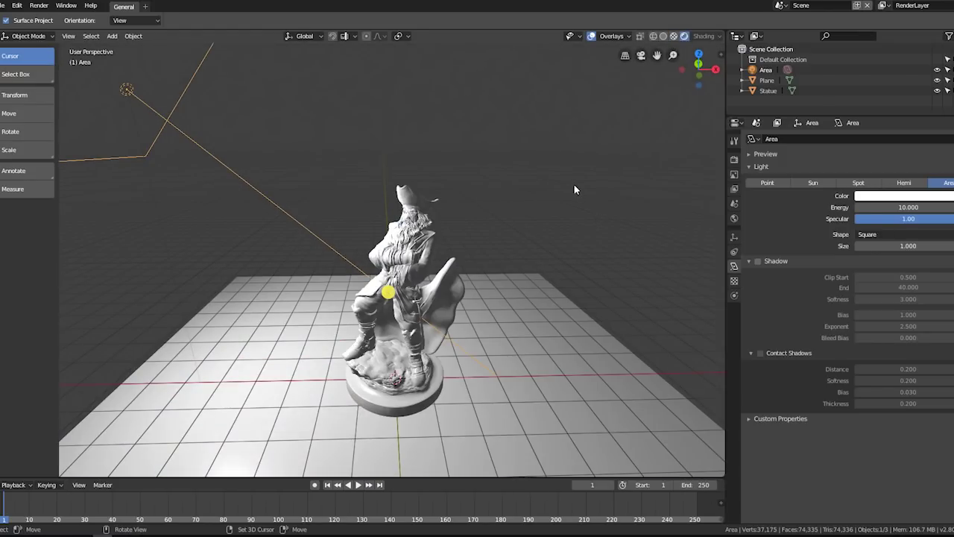
scroll(575, 203, down, 5)
scroll(573, 204, up, 7)
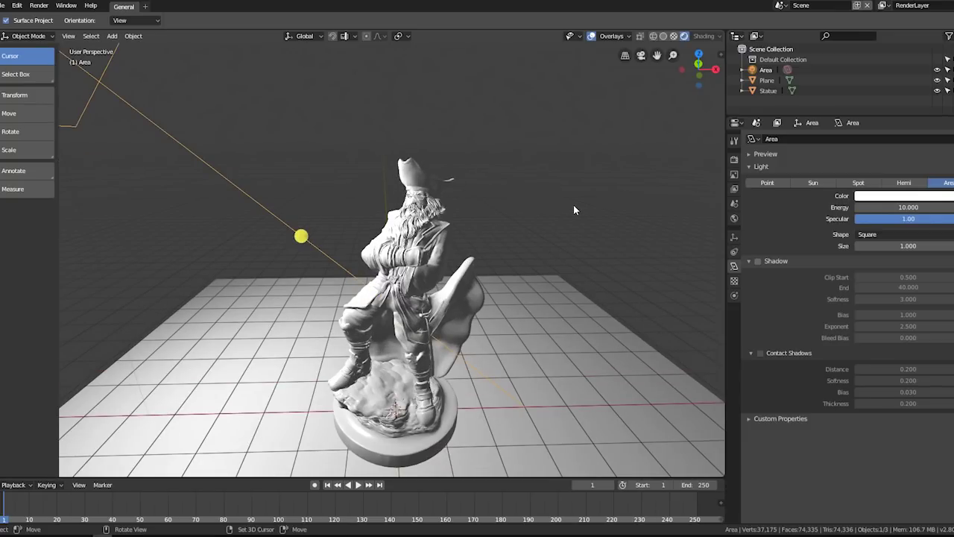
scroll(548, 217, down, 2)
mouse_move(528, 252)
middle_down()
mouse_move(490, 273)
mouse_move(480, 208)
mouse_move(471, 234)
middle_up()
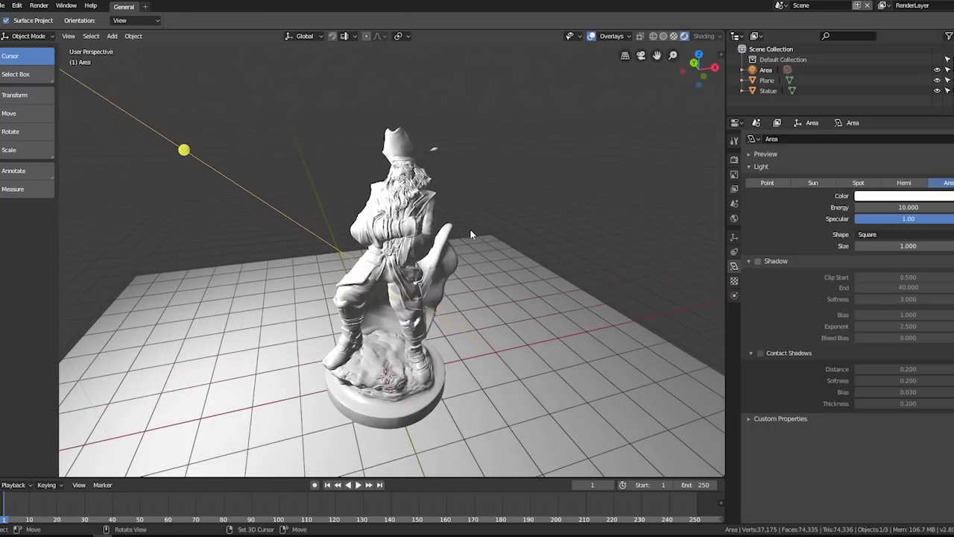
click(684, 36)
click(684, 37)
click(757, 261)
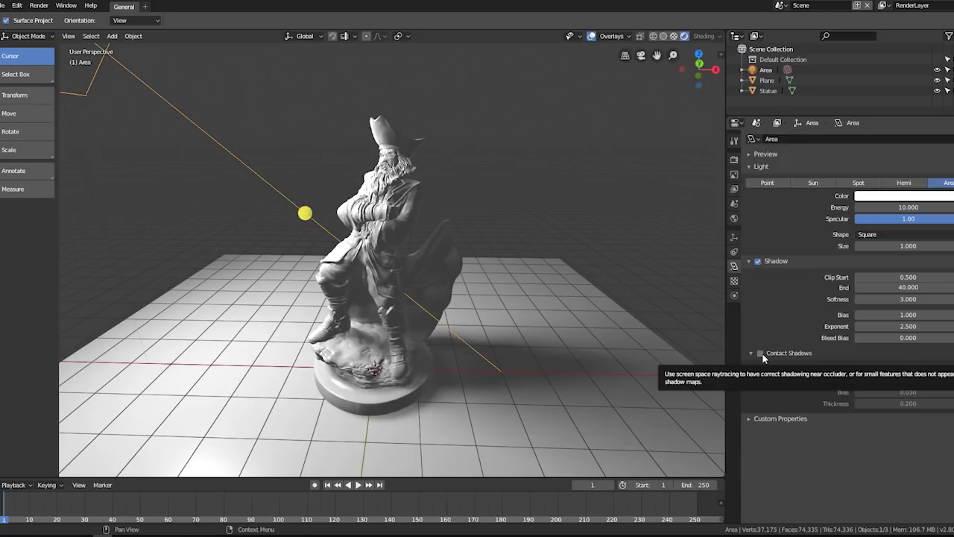
Step: Enable Contact Shadows on the area light, toggling them to compare shadowing at the statue's base
mouse_move(715, 330)
middle_down()
mouse_move(538, 297)
mouse_move(542, 252)
middle_up()
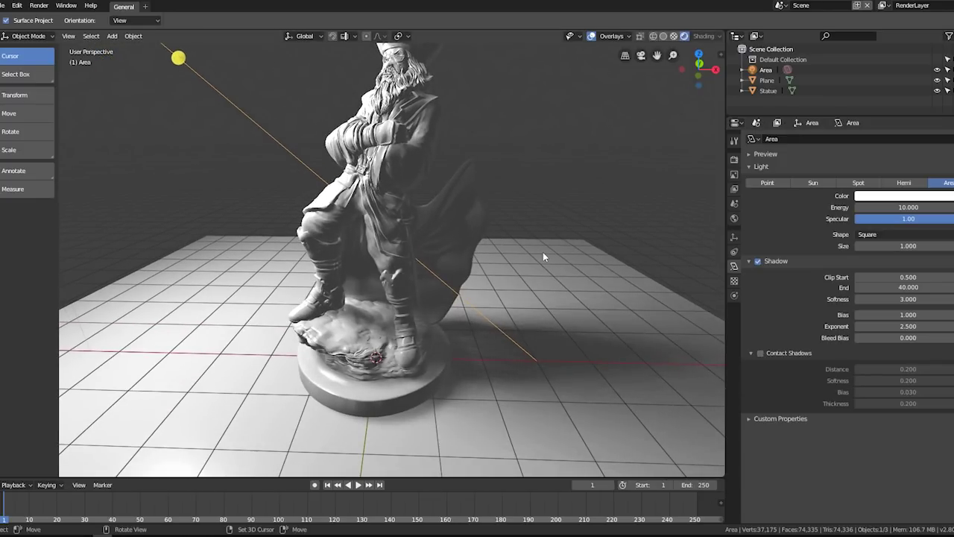
mouse_move(543, 255)
middle_down()
mouse_move(478, 199)
mouse_move(633, 257)
middle_up()
click(761, 353)
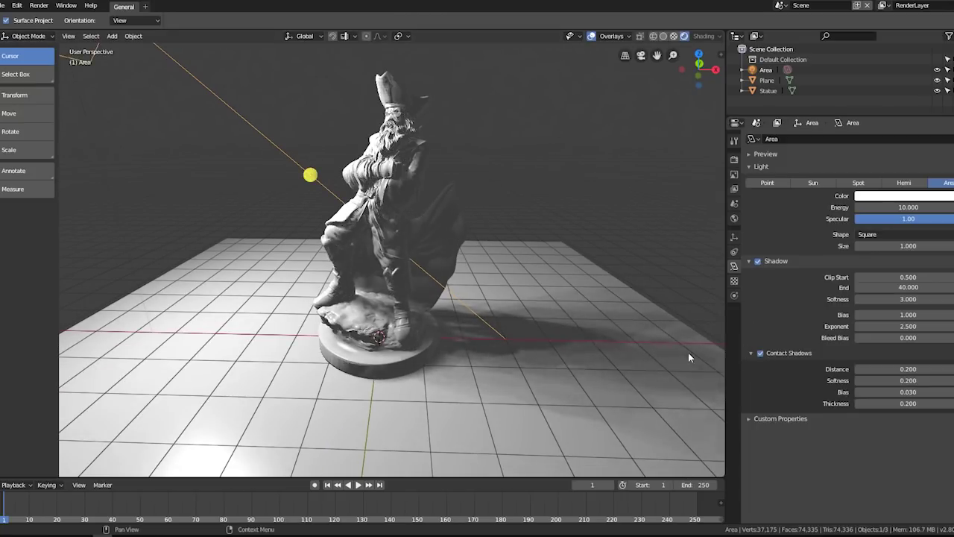
scroll(531, 269, up, 8)
mouse_move(532, 269)
middle_down()
mouse_move(491, 254)
mouse_move(541, 243)
mouse_move(437, 276)
middle_up()
click(761, 354)
click(761, 354)
click(761, 353)
click(761, 353)
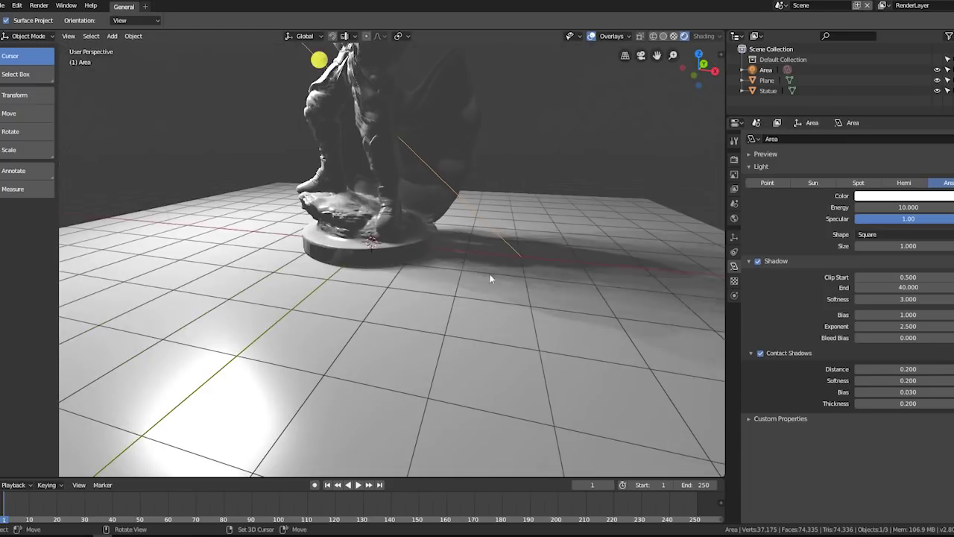
scroll(434, 276, down, 5)
middle_drag(417, 284, 434, 276)
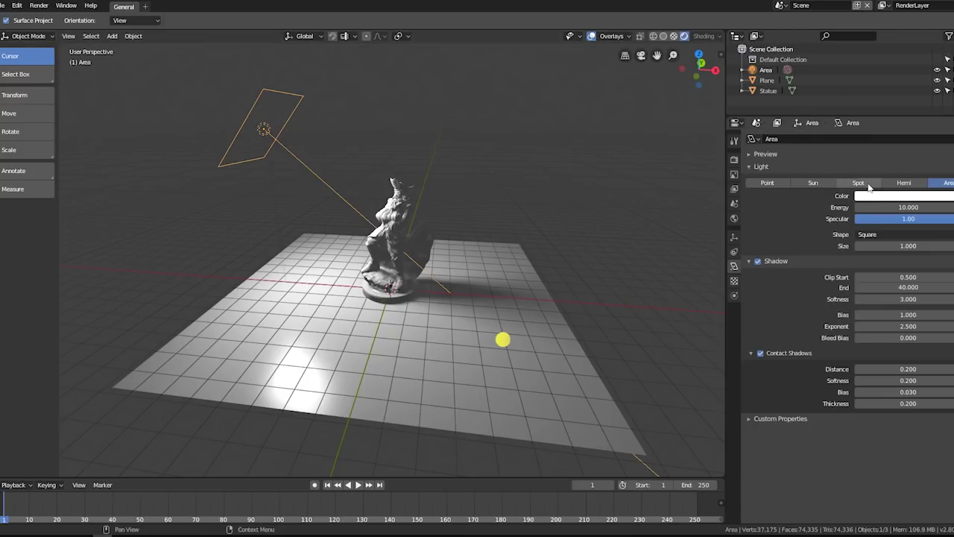
Step: Change the area lamp to a Sun, turn off Contact Shadows, and toggle its Shadow off and on
click(820, 183)
middle_drag(486, 223, 562, 240)
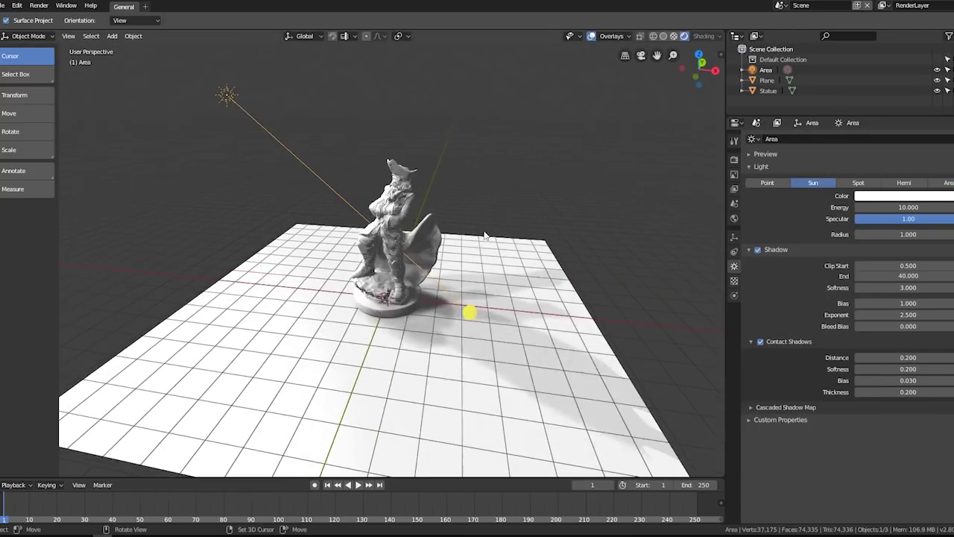
click(760, 342)
middle_drag(694, 270, 541, 271)
click(758, 249)
click(758, 250)
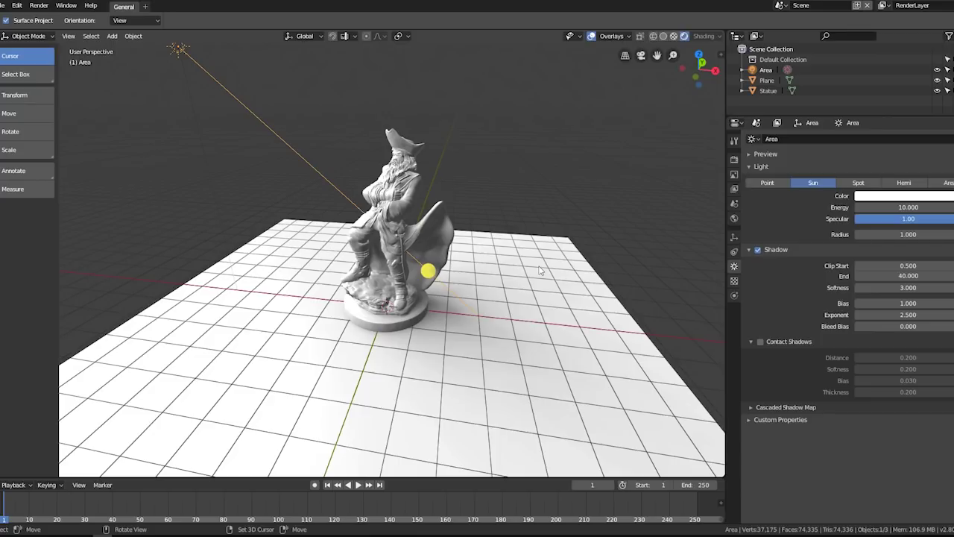
scroll(542, 271, down, 3)
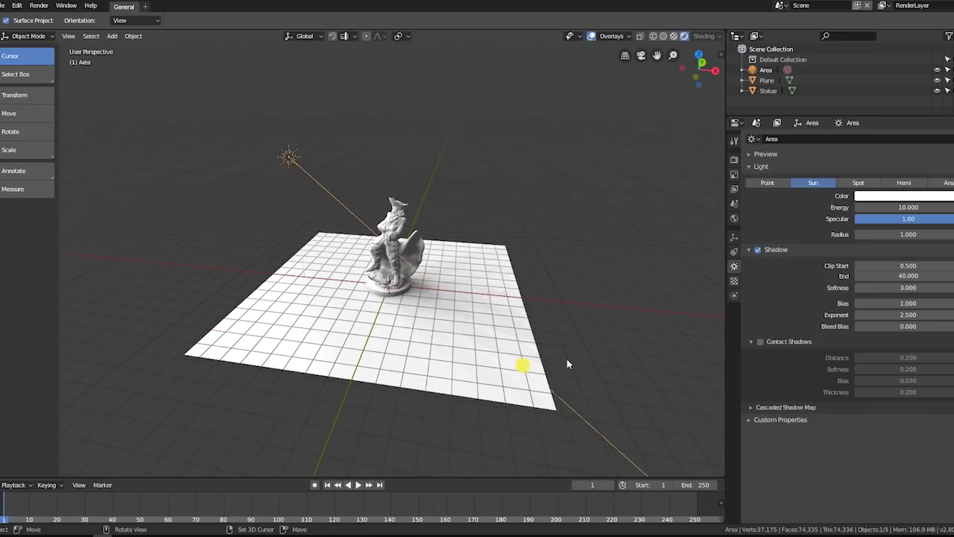
scroll(566, 353, down, 2)
scroll(565, 355, down, 2)
scroll(564, 348, up, 5)
Step: Move the sun lamp along Z and then along X to shift the shadows
key(g)
key(z)
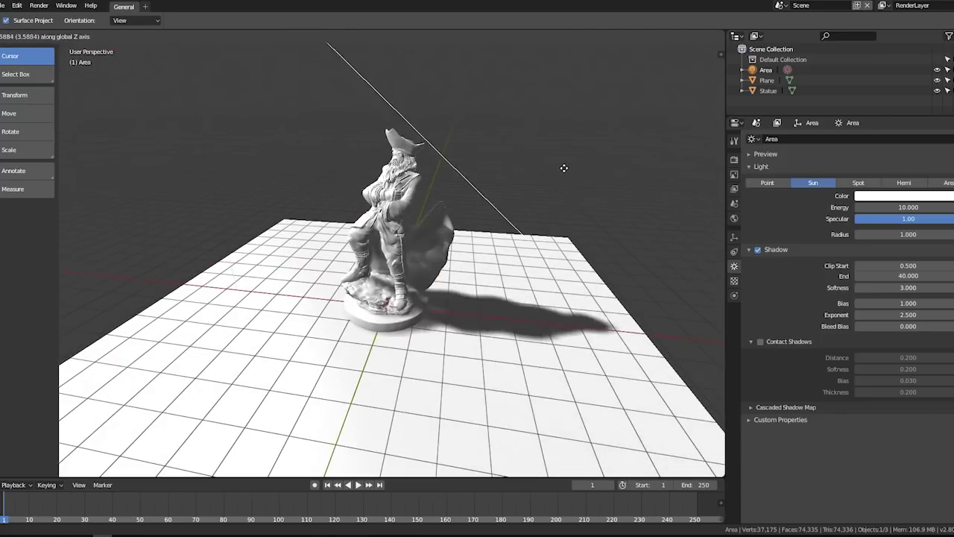
click(565, 208)
scroll(569, 257, down, 4)
key(g)
key(x)
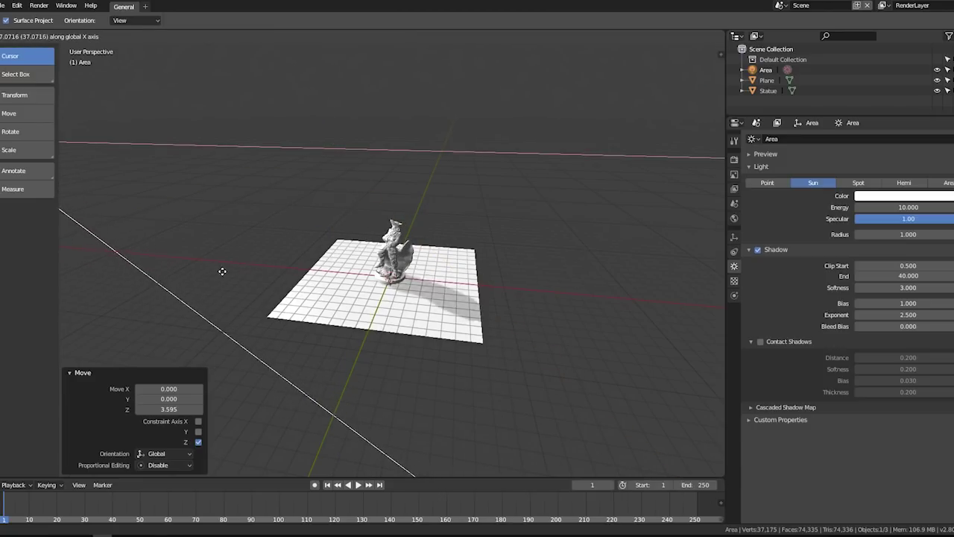
click(233, 278)
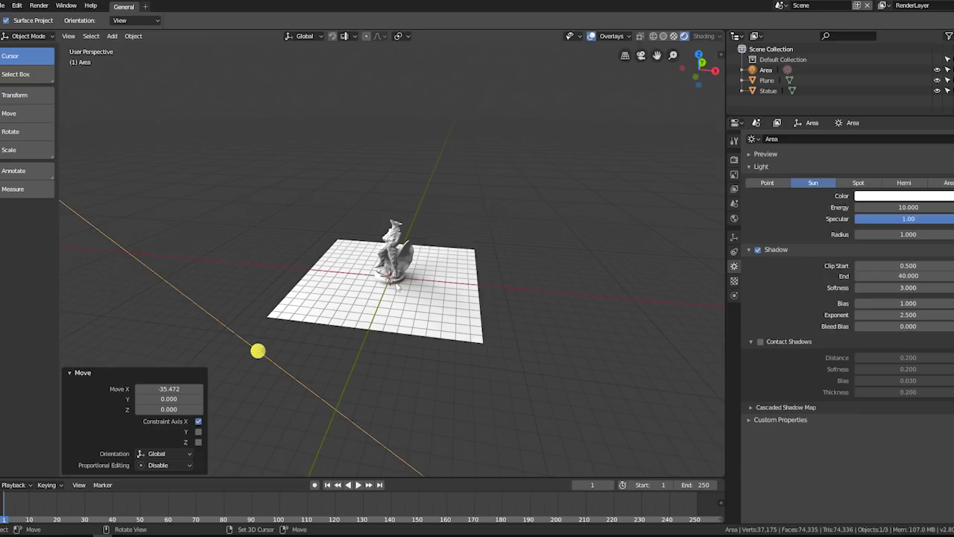
Step: Move the sun further along X and lower along Z, then delete it
key(g)
key(x)
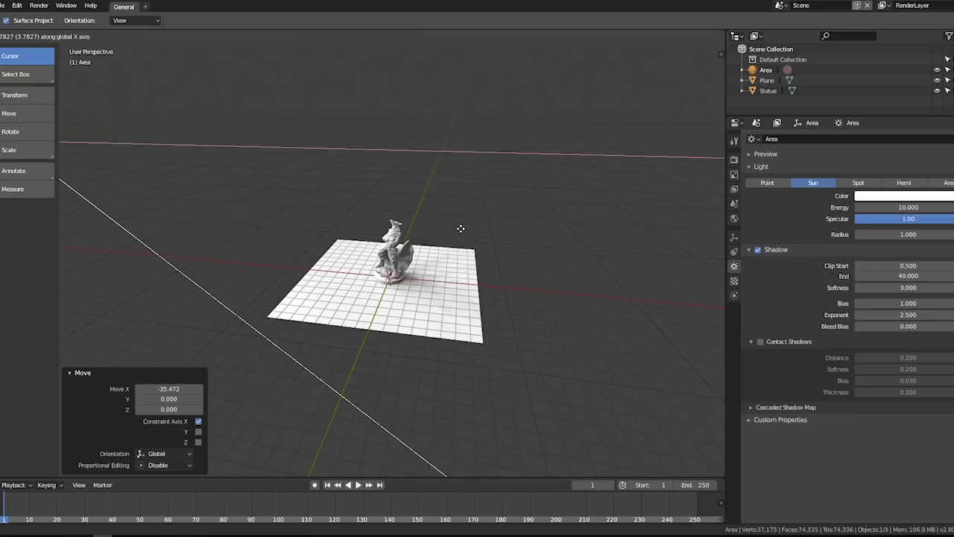
click(589, 229)
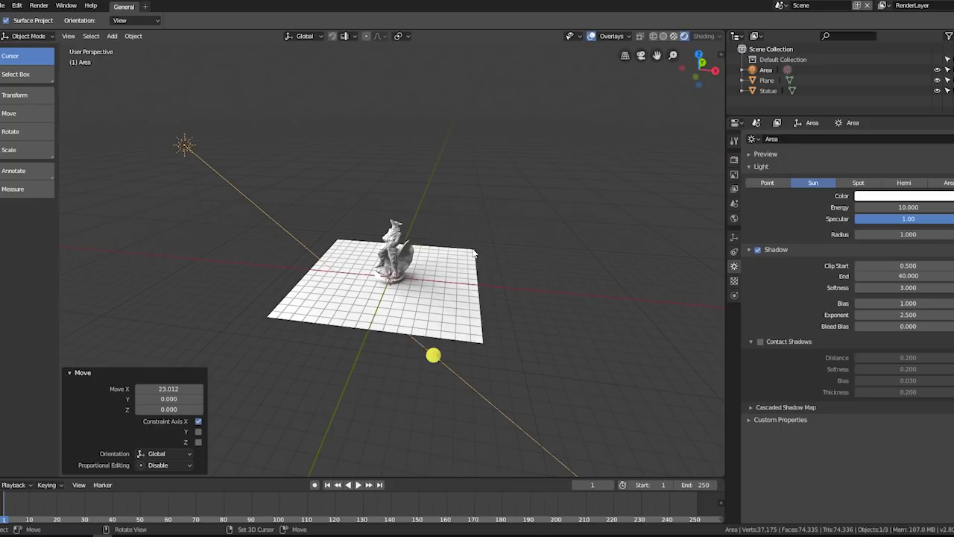
key(g)
key(z)
click(509, 290)
scroll(515, 313, up, 5)
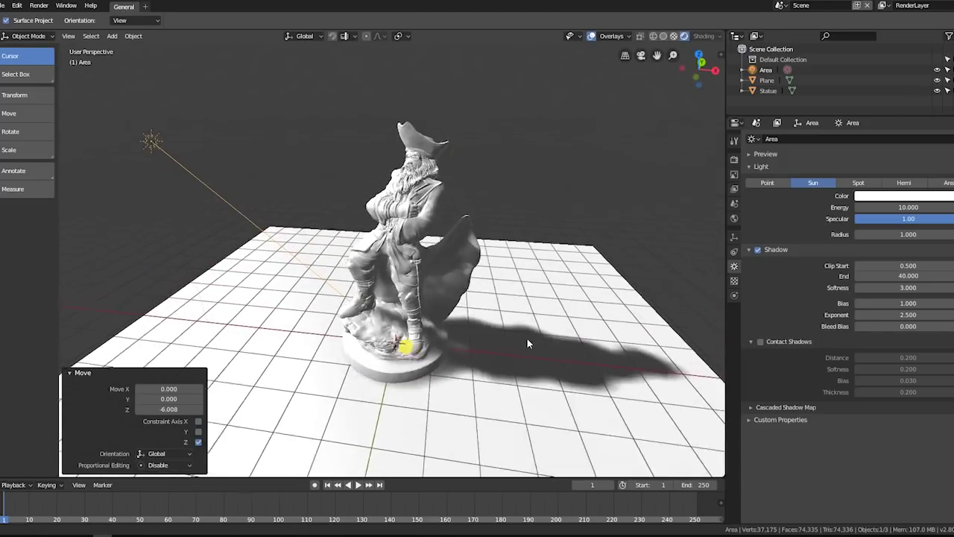
key(Delete)
Step: In Render properties, collapse Sampling, Shadows and Indirect Lighting, and expand Film
key(shift+a)
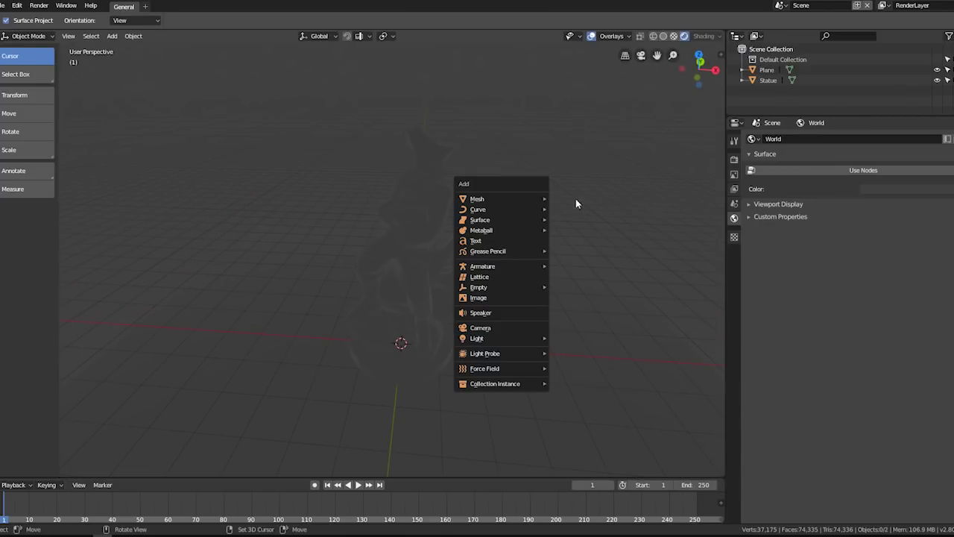
click(736, 158)
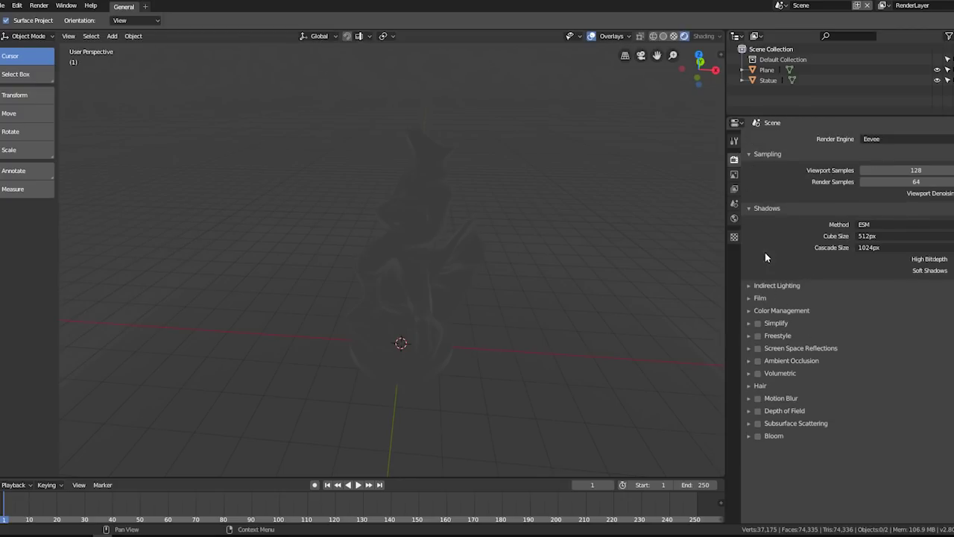
click(748, 154)
click(749, 167)
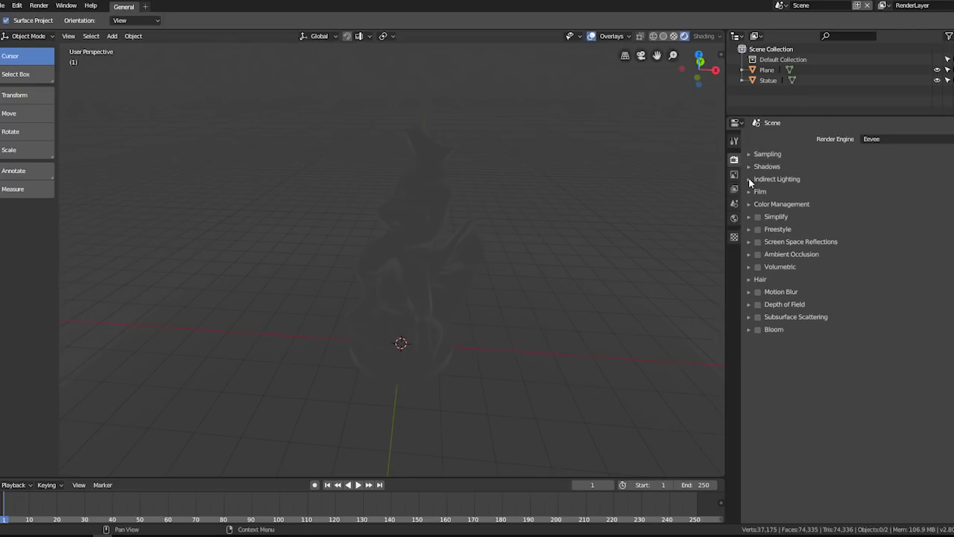
click(749, 179)
click(749, 180)
click(749, 192)
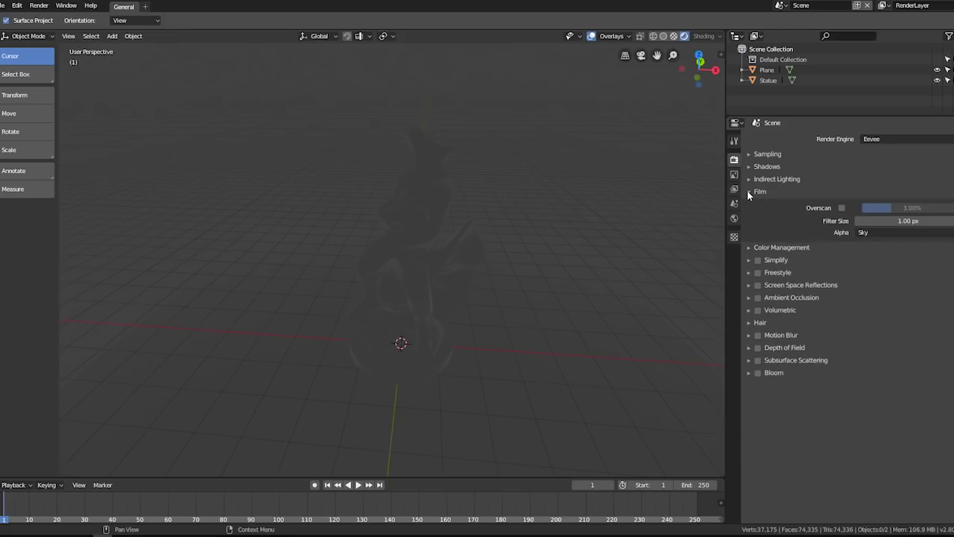
key(shift+a)
Step: Add a point light and move it along the Y axis twice
click(438, 199)
key(g)
key(y)
click(464, 213)
key(g)
key(y)
click(421, 310)
Step: Reposition the point light beside the statue so it casts a long shadow across the plane
key(g)
click(437, 202)
middle_drag(437, 202, 433, 232)
key(g)
click(321, 237)
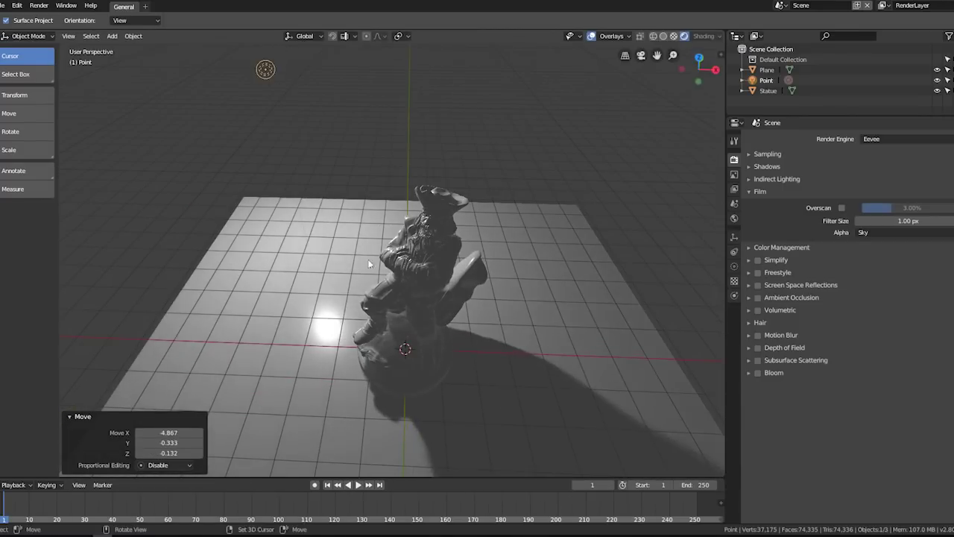
middle_drag(320, 237, 427, 279)
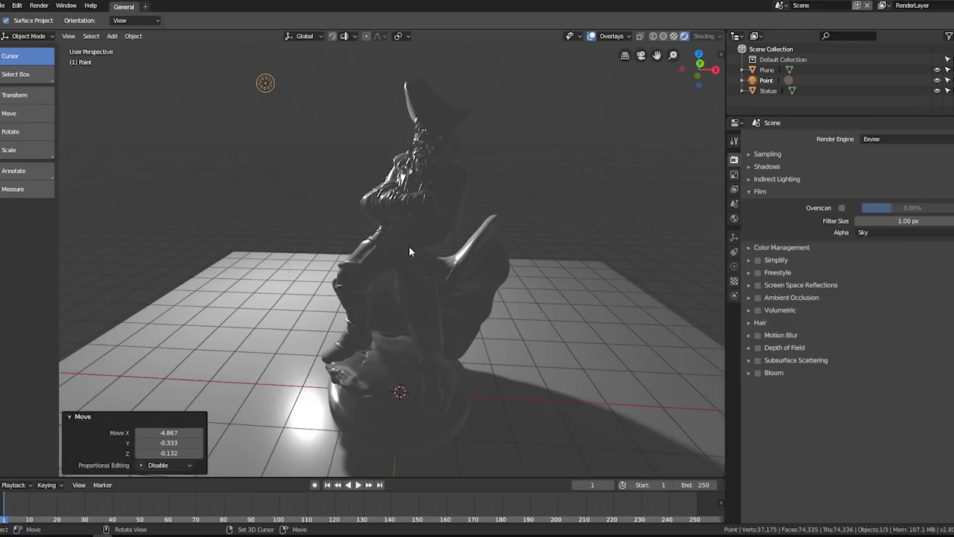
middle_drag(348, 189, 309, 153)
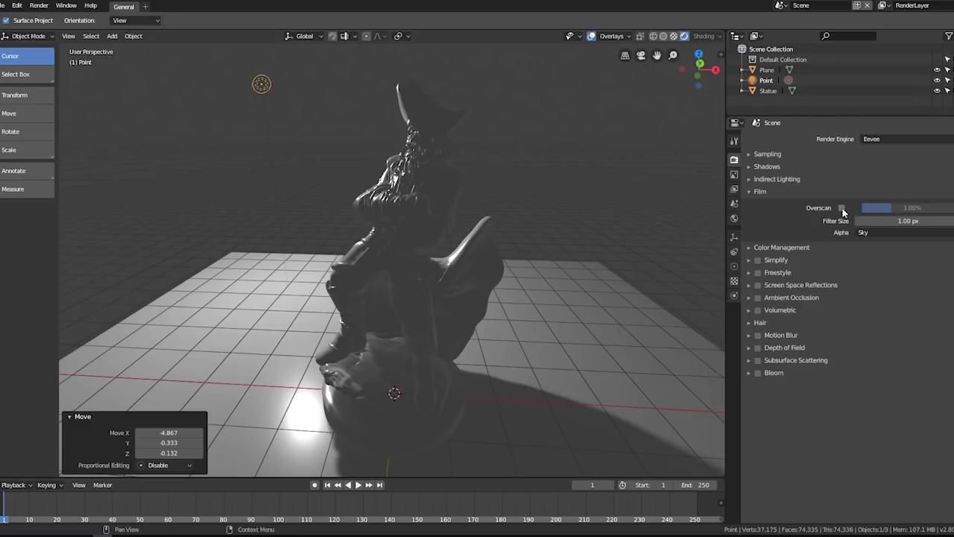
Step: Turn on Film Overscan at 3.00%, try adjusting Filter Size, and deselect the light
click(842, 208)
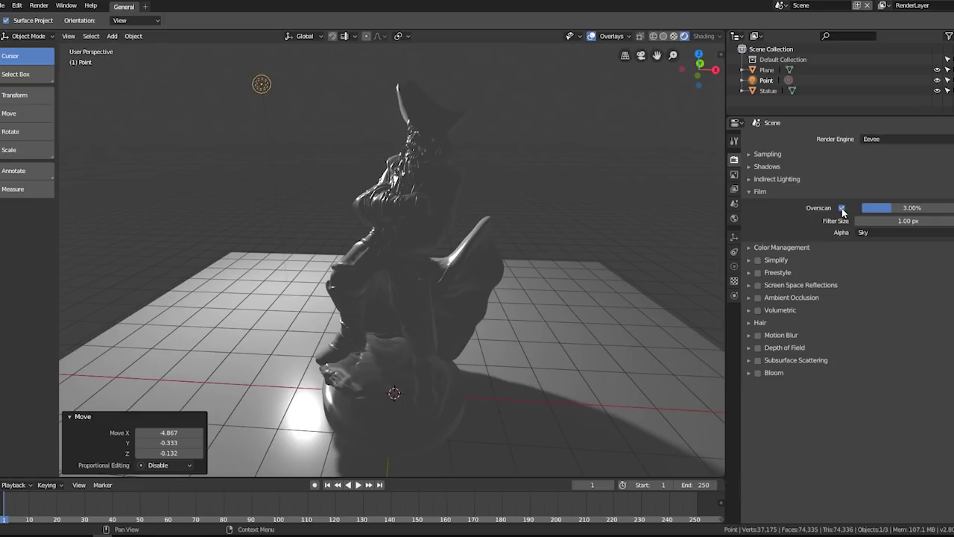
click(842, 209)
mouse_move(448, 194)
middle_down()
mouse_move(369, 188)
mouse_move(496, 215)
mouse_move(370, 218)
mouse_move(501, 211)
mouse_move(462, 201)
middle_up()
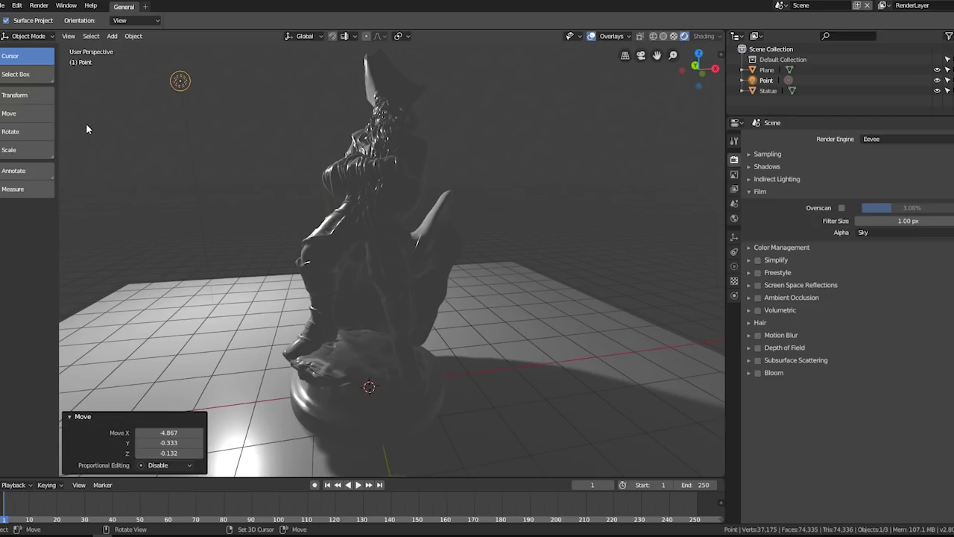
click(842, 208)
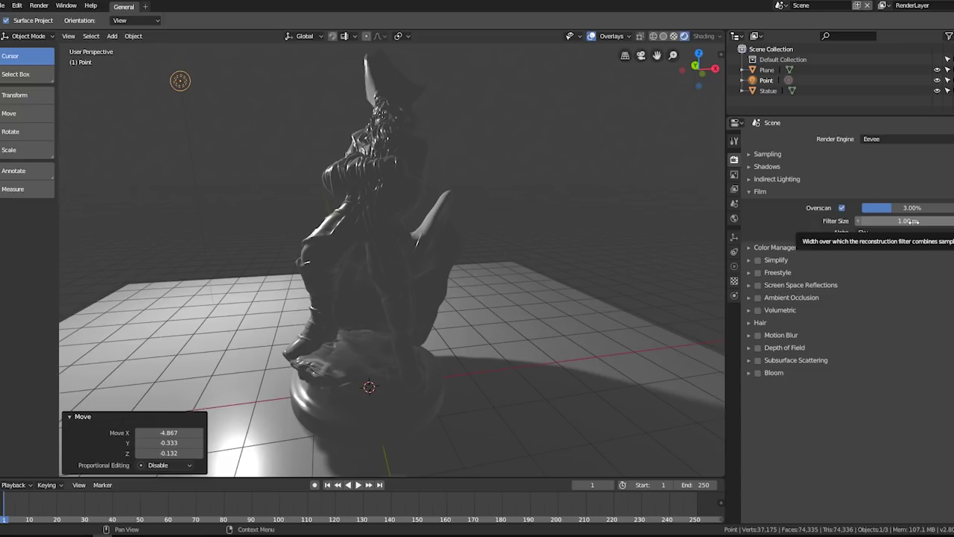
drag(914, 220, 905, 220)
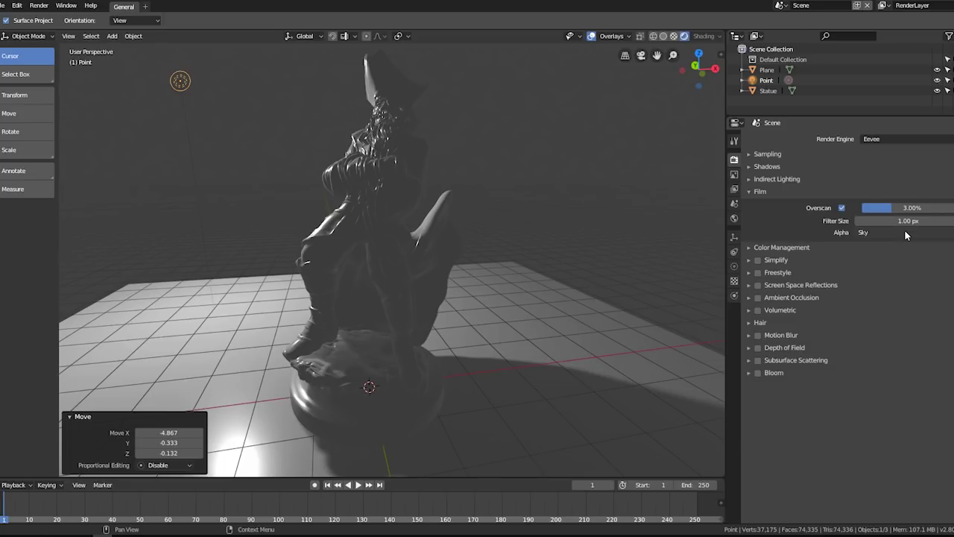
key(alt+a)
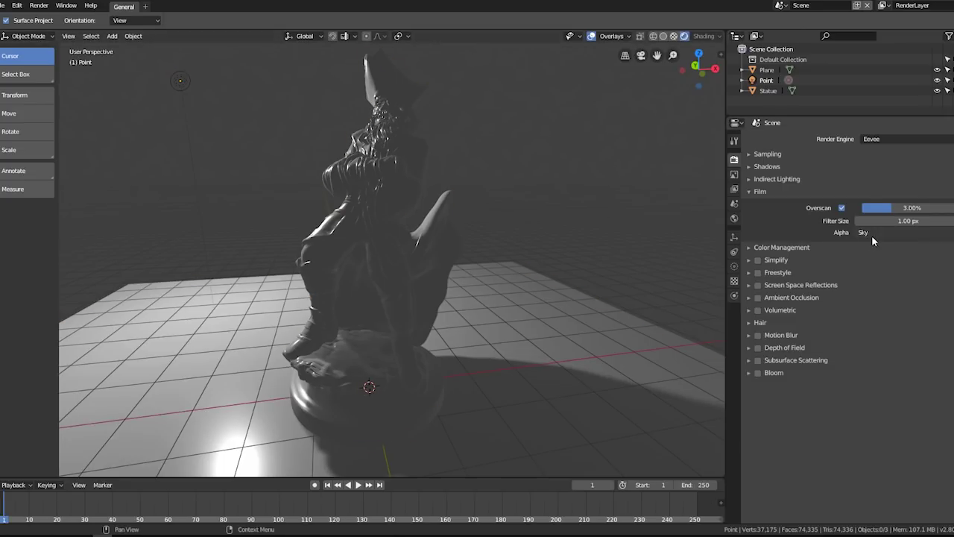
Step: Set the Film Alpha to Sky, then change it to Transparent
click(871, 233)
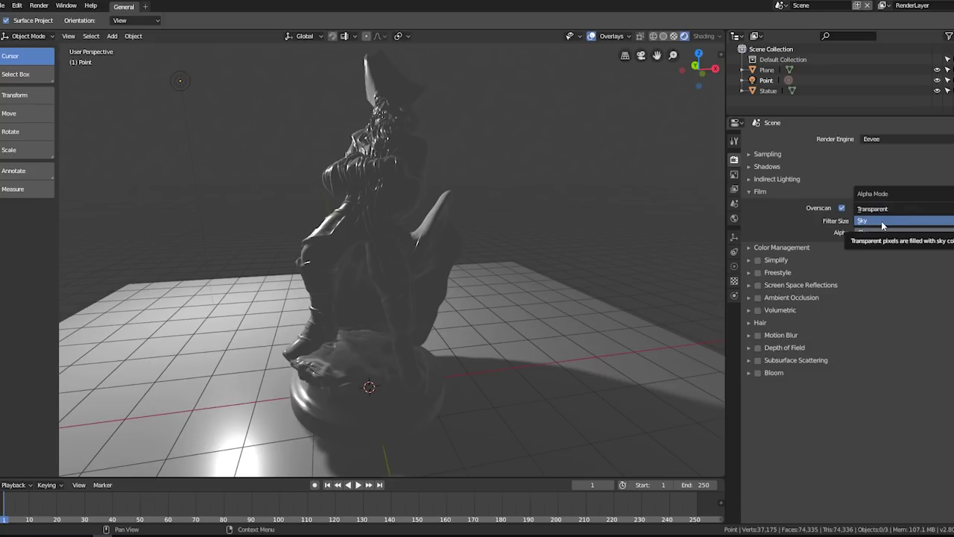
click(883, 220)
mouse_move(384, 191)
middle_down()
mouse_move(399, 210)
mouse_move(299, 212)
middle_up()
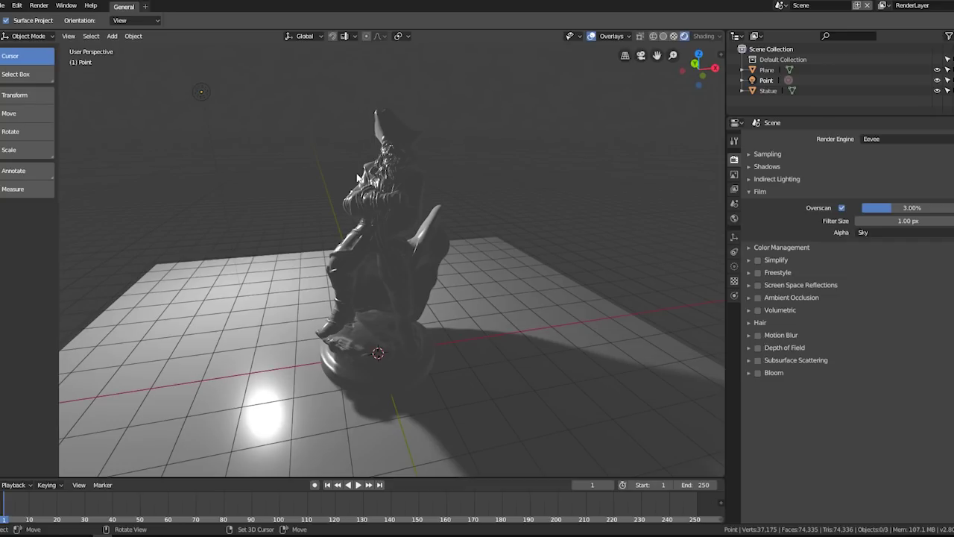
click(893, 233)
click(895, 209)
key(shift+a)
Step: Add a camera aligned to the current view, pull it back, and render with F12
click(352, 246)
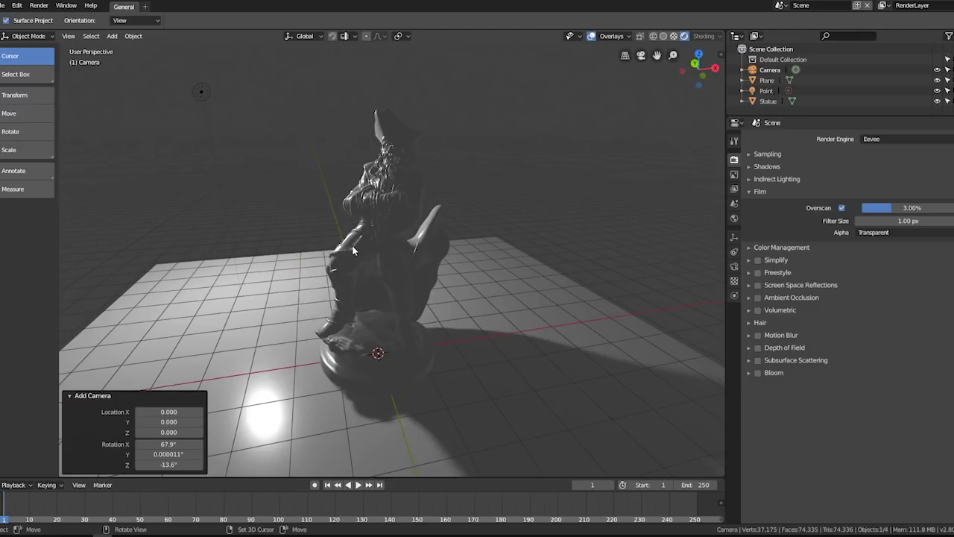
key(ctrl+alt+KP_0)
key(g)
key(z)
key(z)
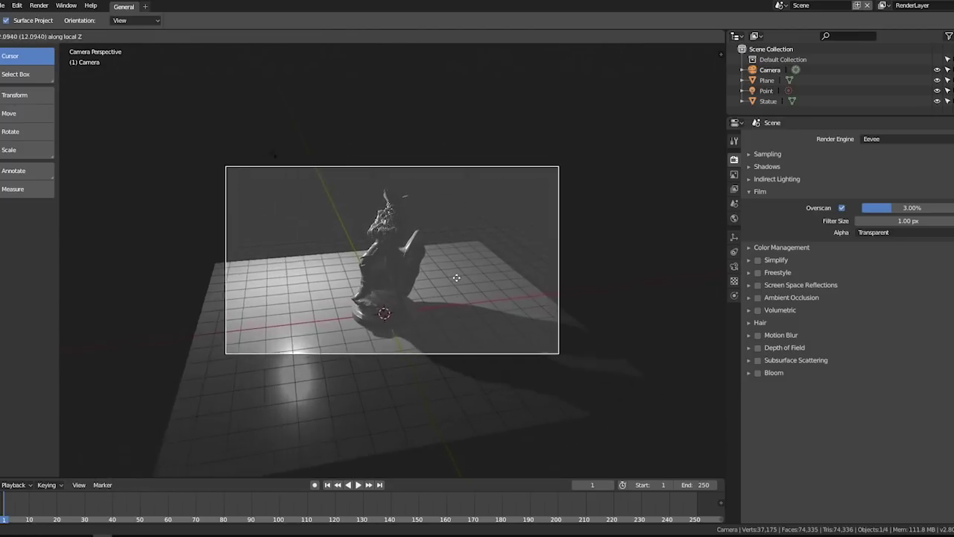
click(458, 286)
key(F12)
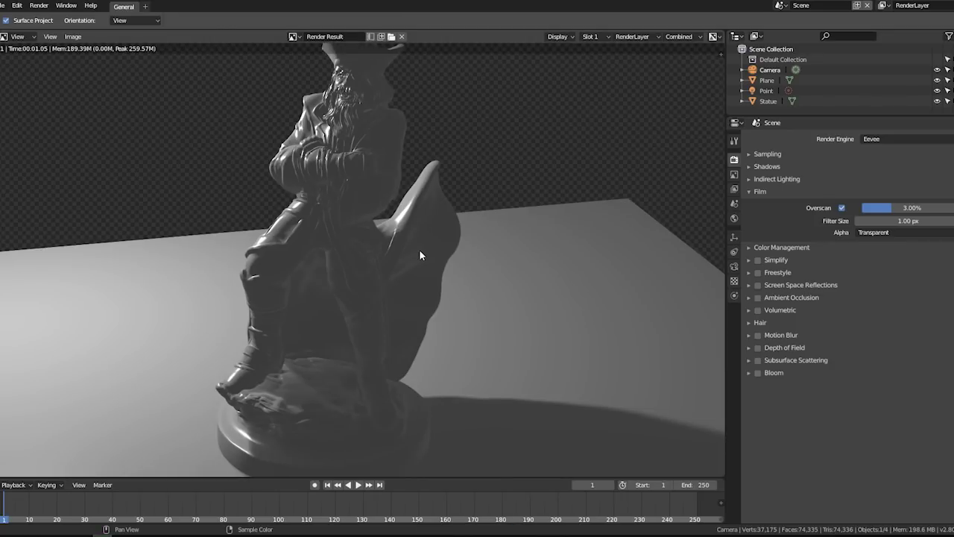
Step: Show the render's alpha as a black-and-white mask, then close it and reopen 10Years_CDL_002.blend
scroll(419, 253, up, 5)
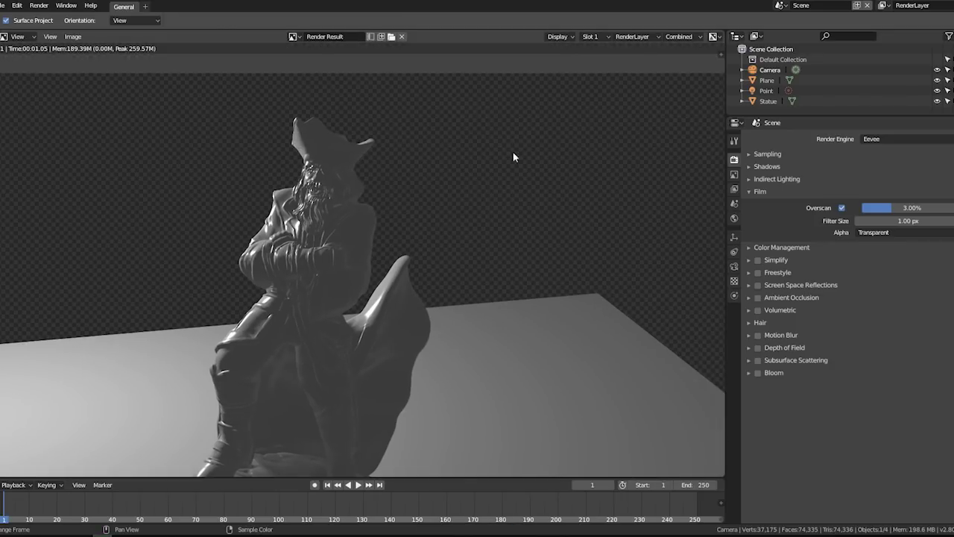
click(632, 37)
click(686, 36)
click(713, 37)
click(735, 75)
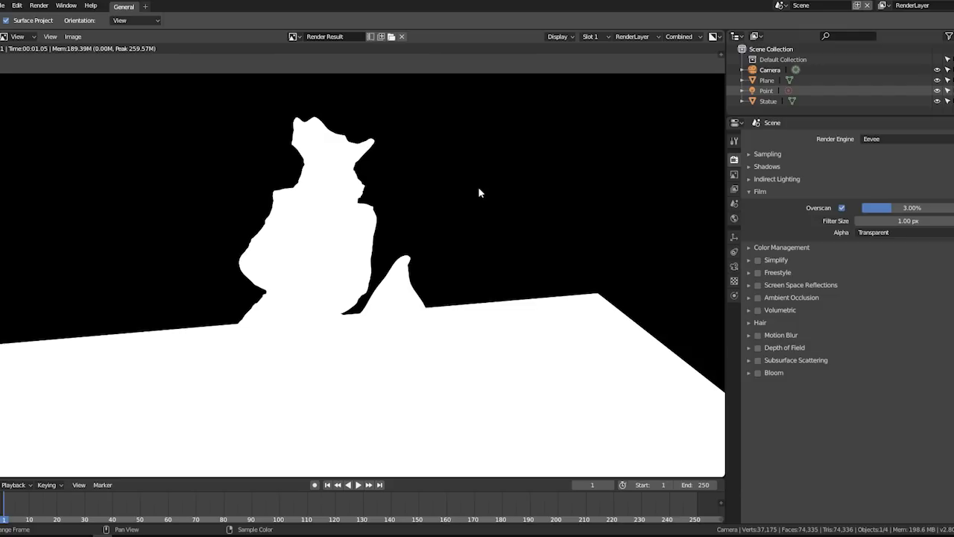
key(Escape)
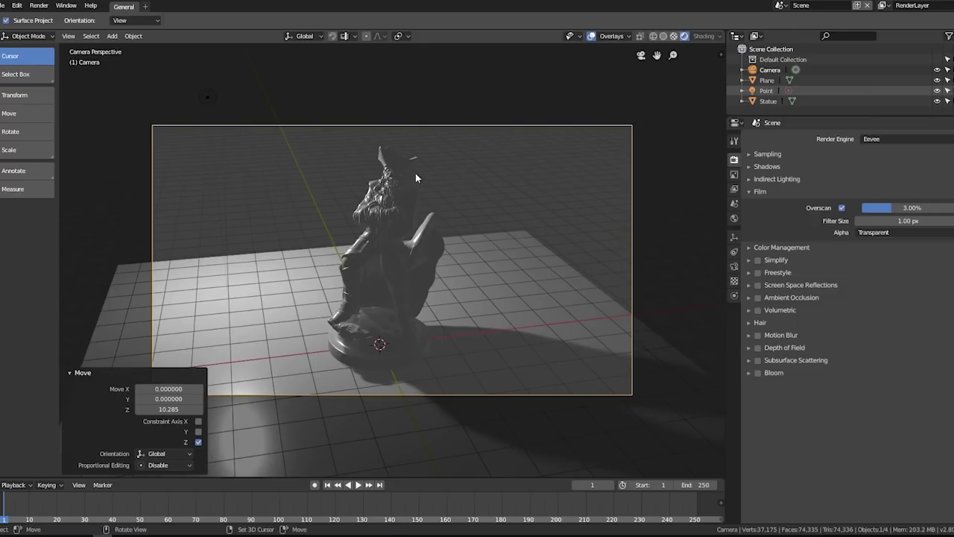
click(4, 5)
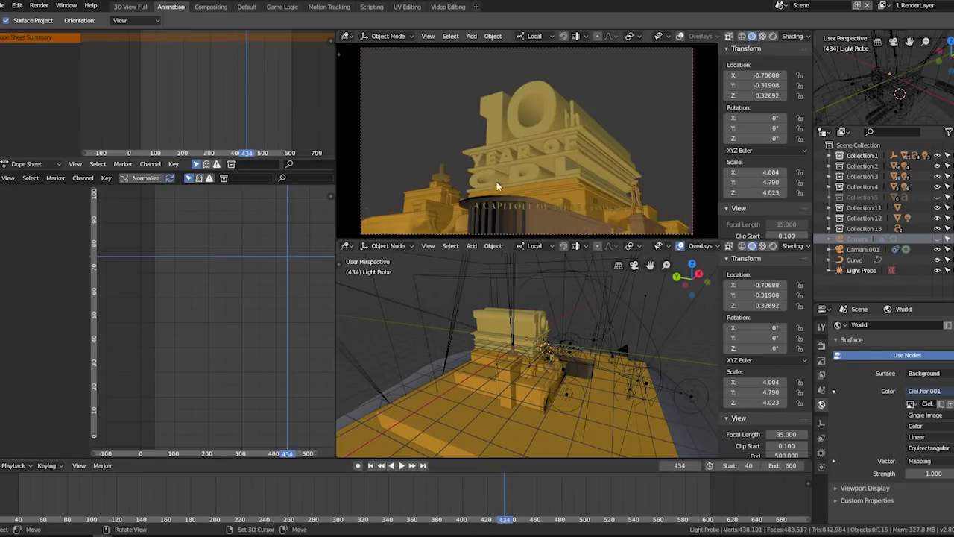
Step: Show the logo camera view rendered, enlarge the properties area, and open Color Management's Look list
key(z)
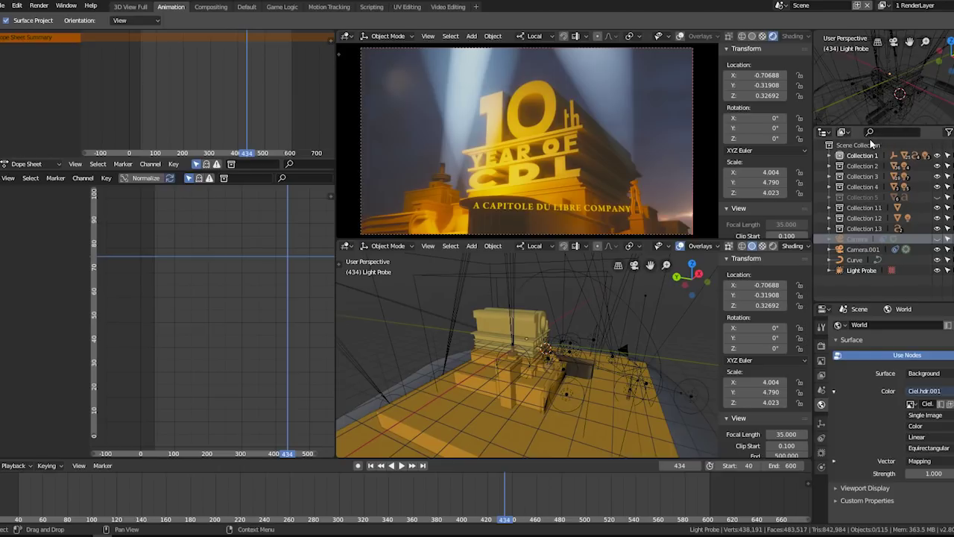
drag(870, 129, 866, 77)
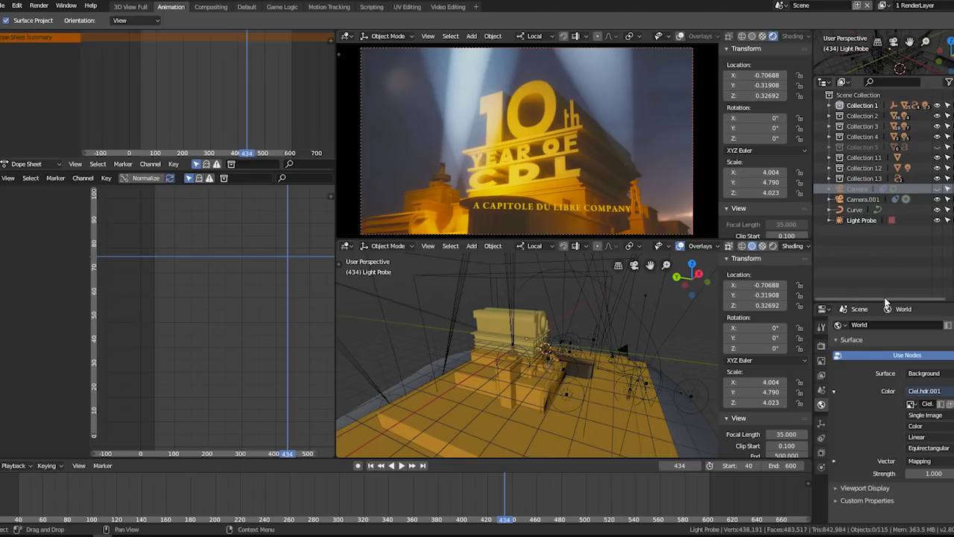
drag(894, 302, 889, 130)
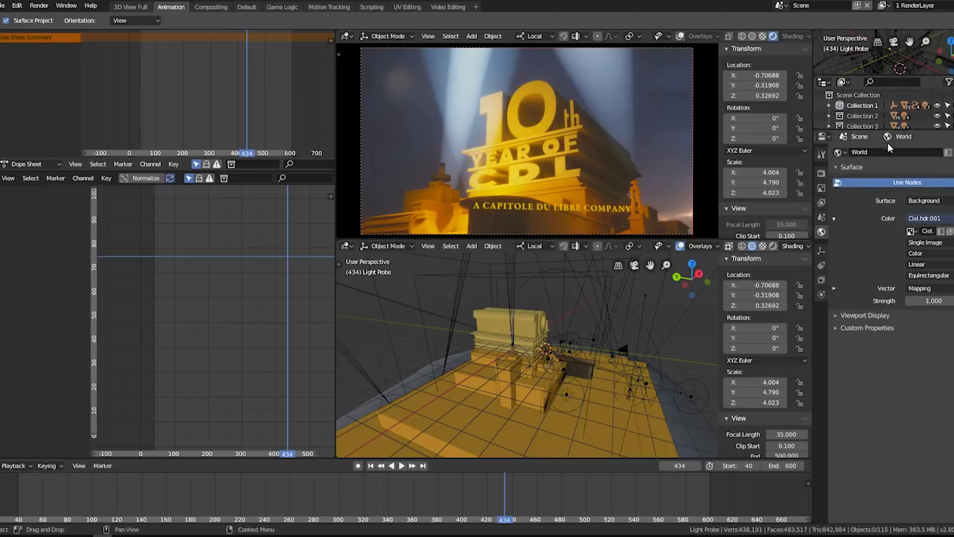
click(822, 202)
click(822, 173)
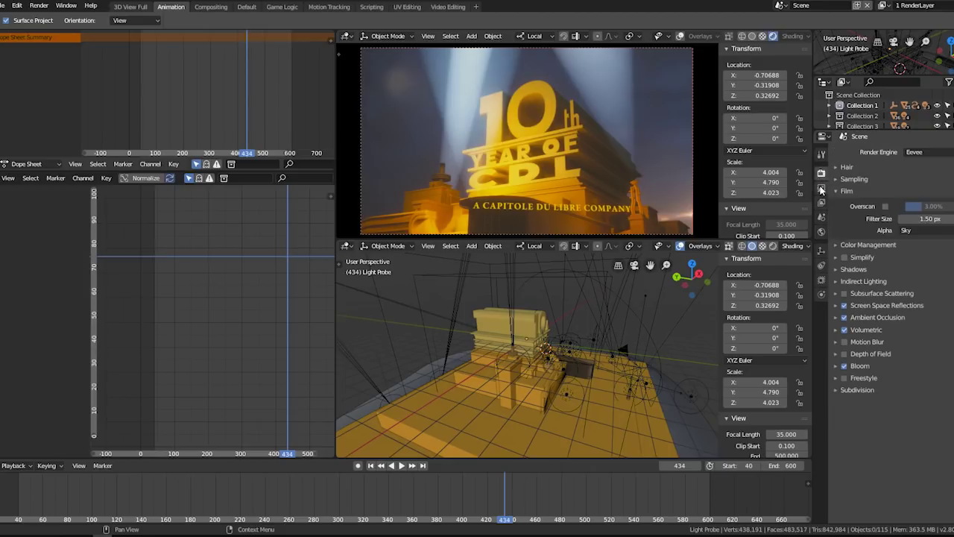
click(829, 246)
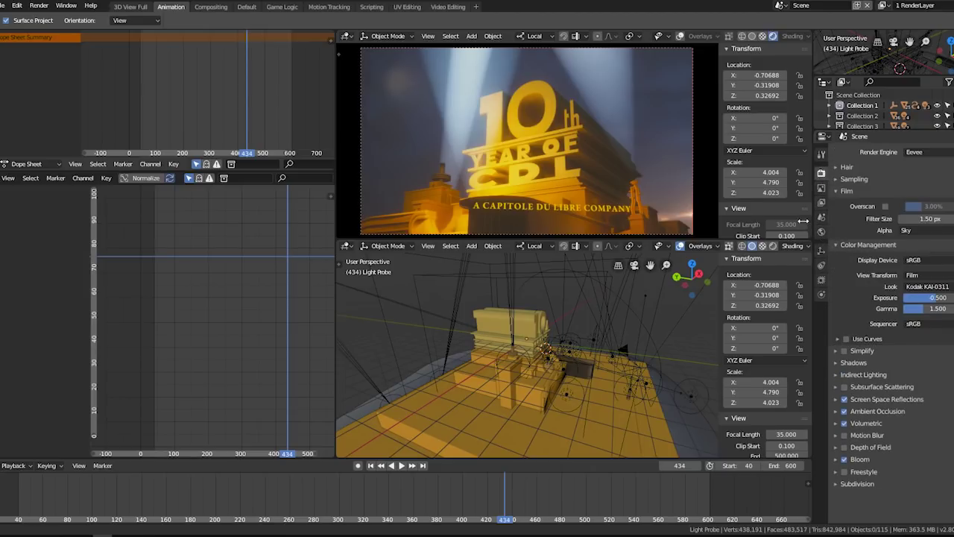
drag(813, 229, 763, 223)
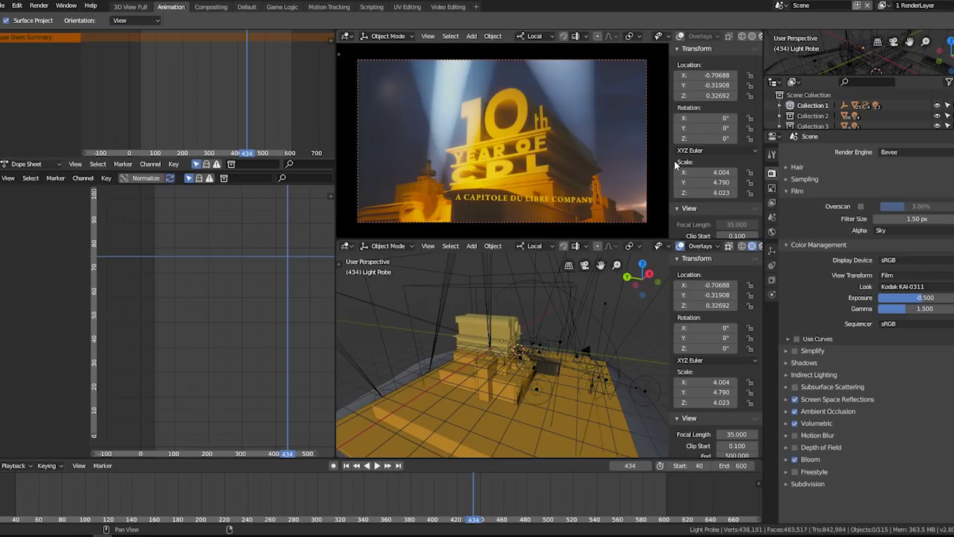
key(n)
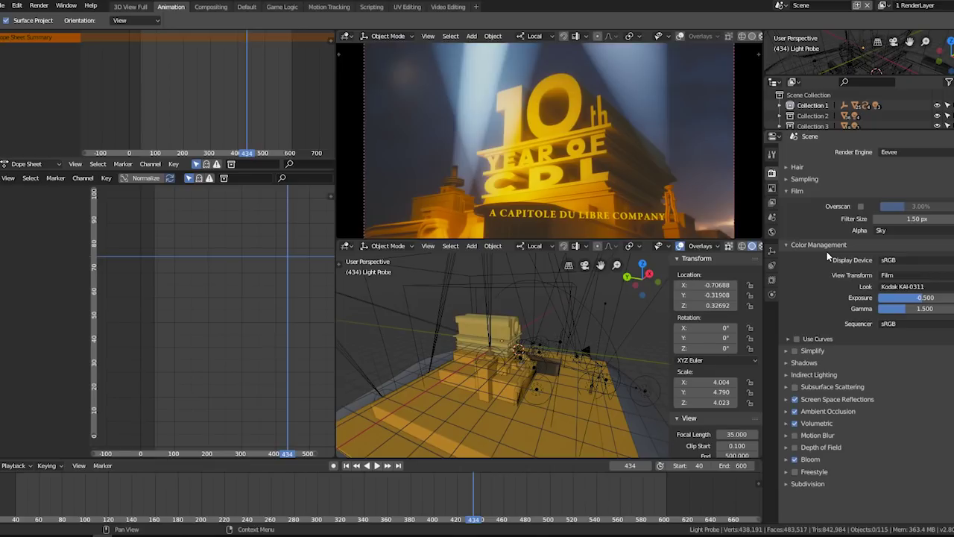
click(931, 289)
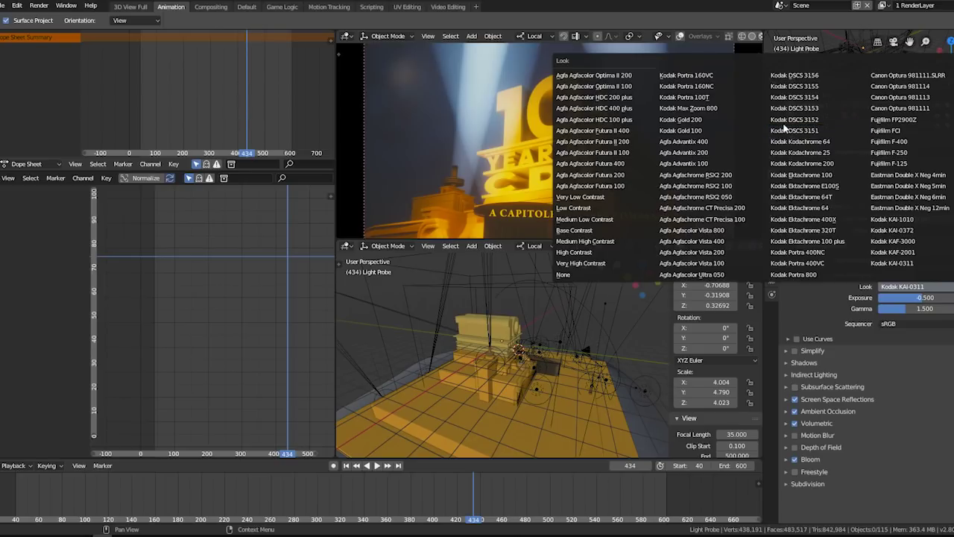
Step: Apply the Fujifilm F-125 film look, then switch it to Kodak Ektachrome 100 plus
click(883, 164)
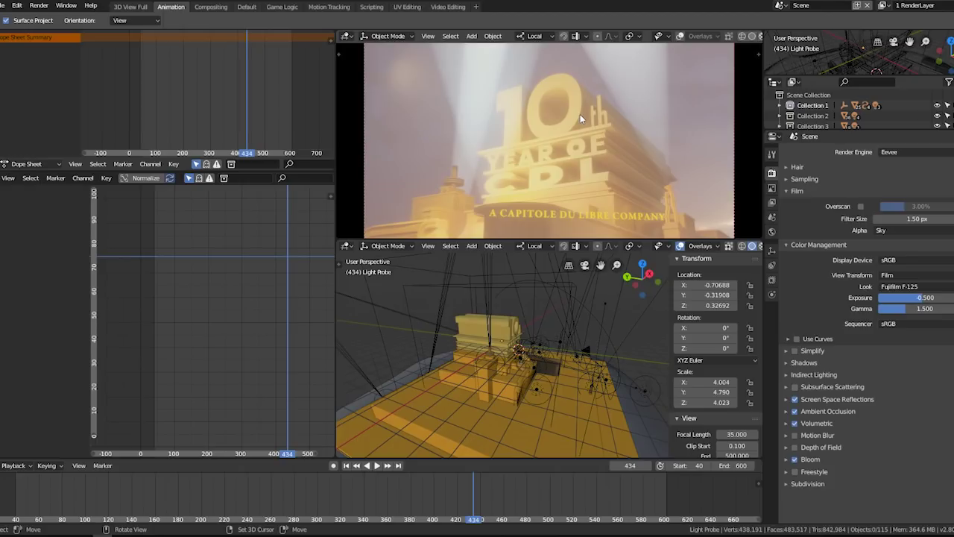
click(923, 288)
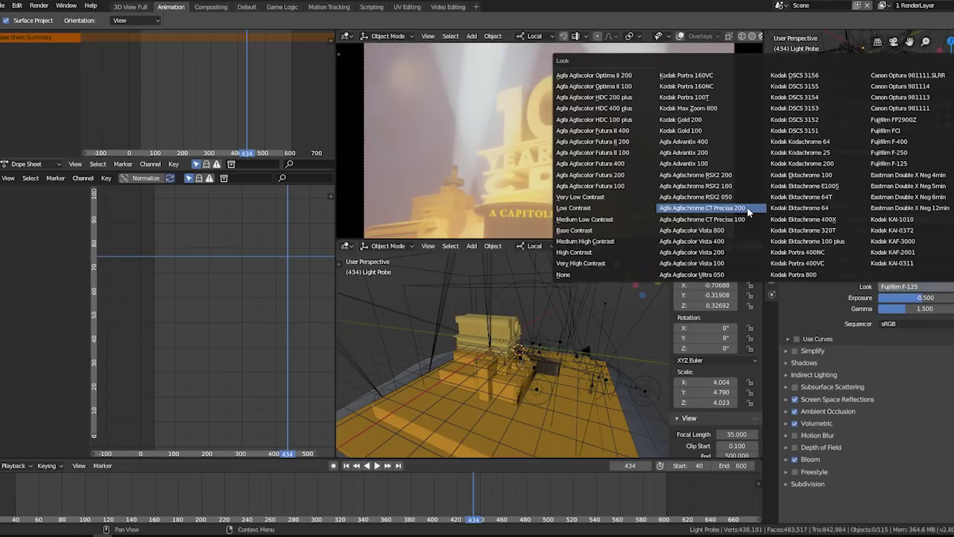
click(792, 241)
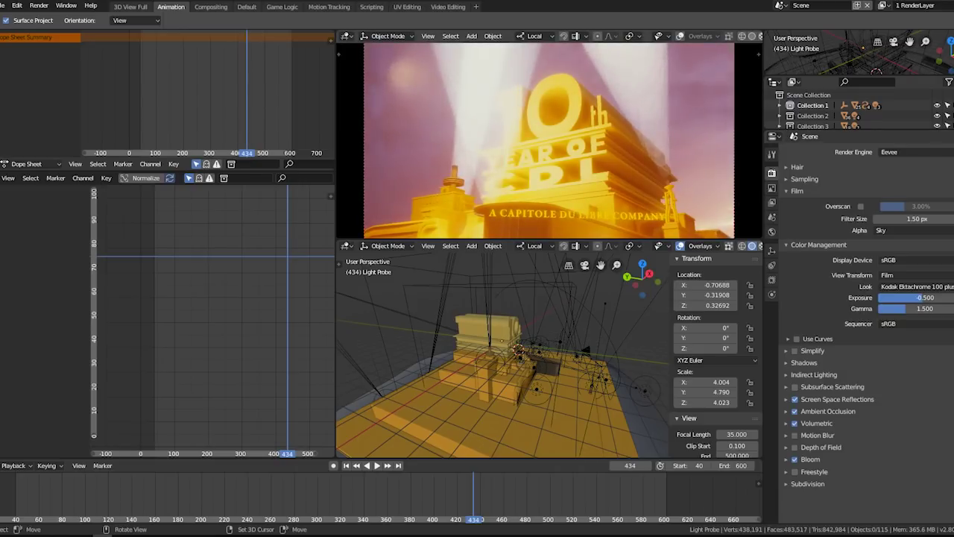
click(911, 276)
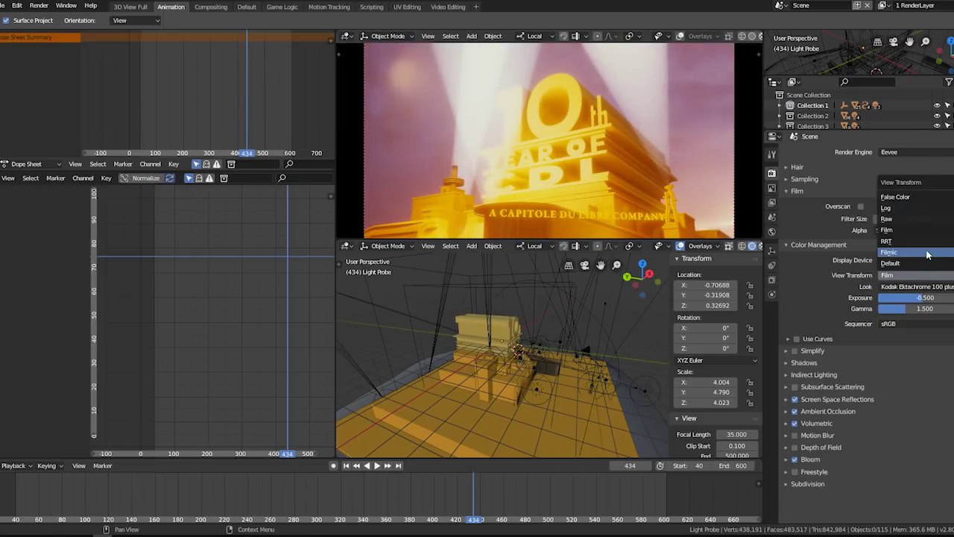
Step: Use the Filmic view transform, enable Use Curves and bend the curve, then step to frame 433
click(917, 254)
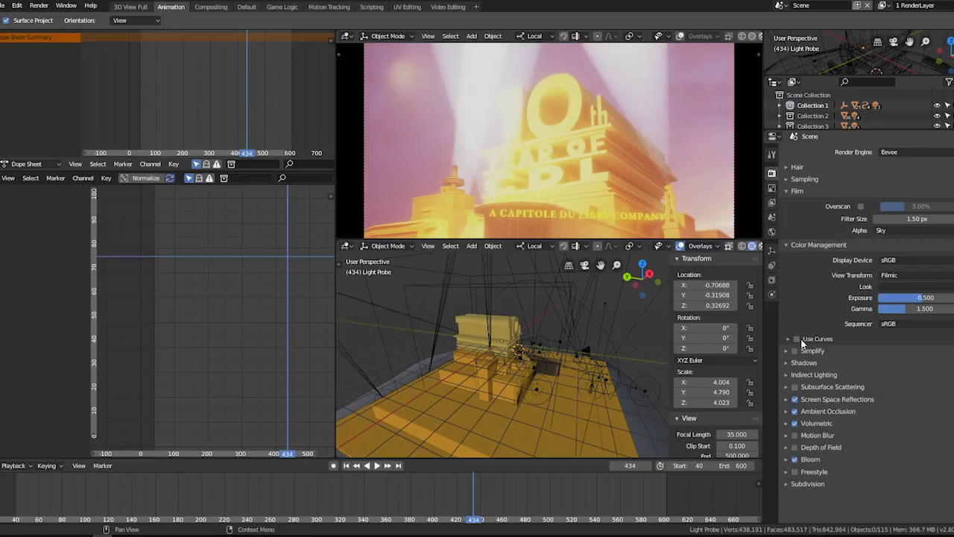
click(808, 340)
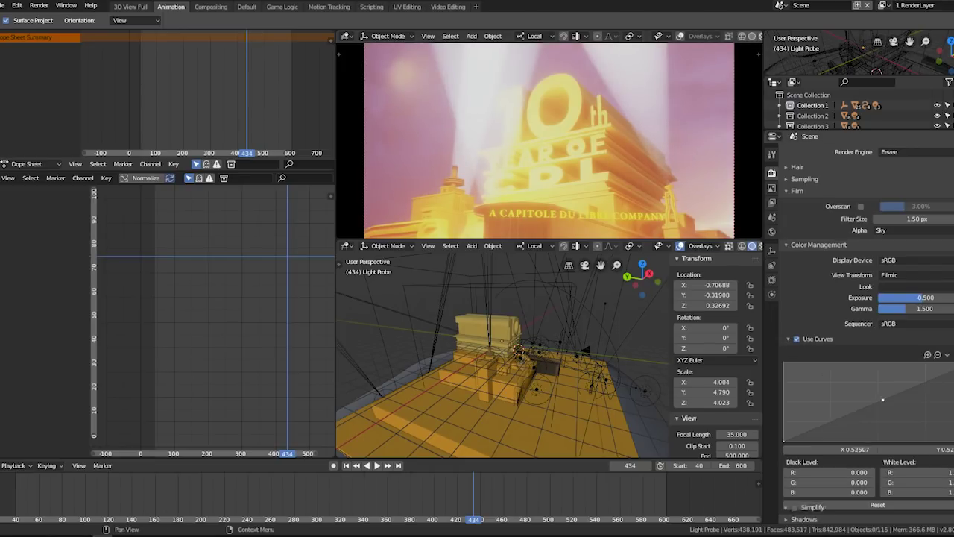
click(796, 338)
drag(909, 416, 904, 410)
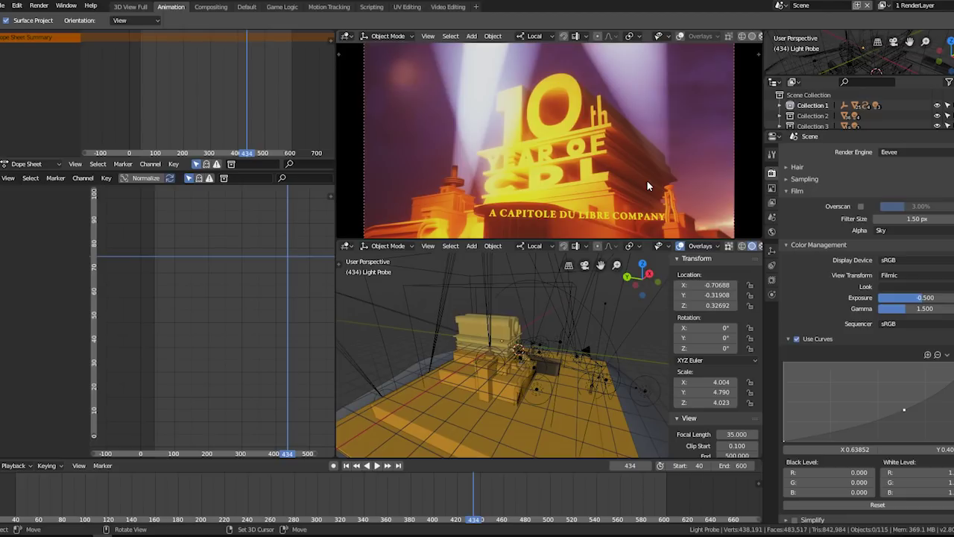
key(Left)
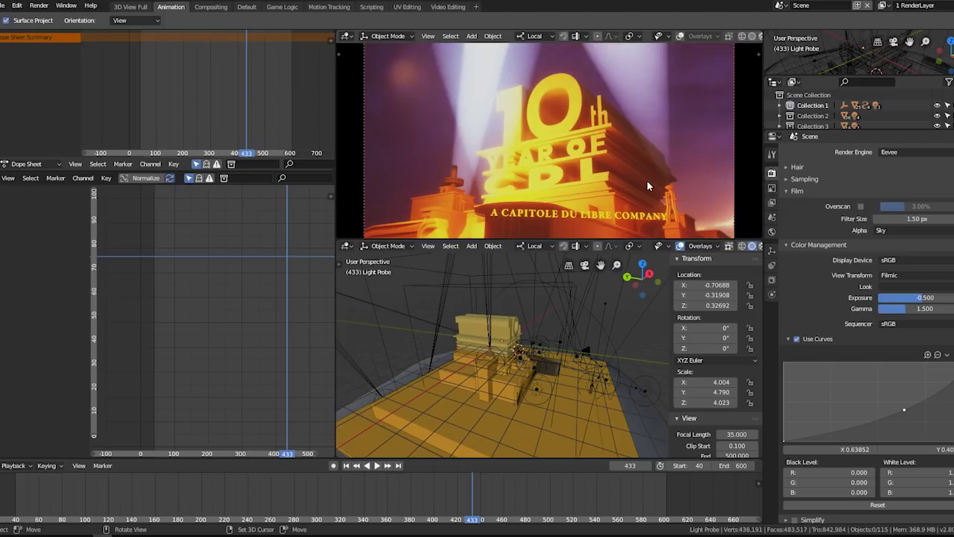
Step: Raise the exposure to 2.500, then lower it again to darken the render
click(787, 192)
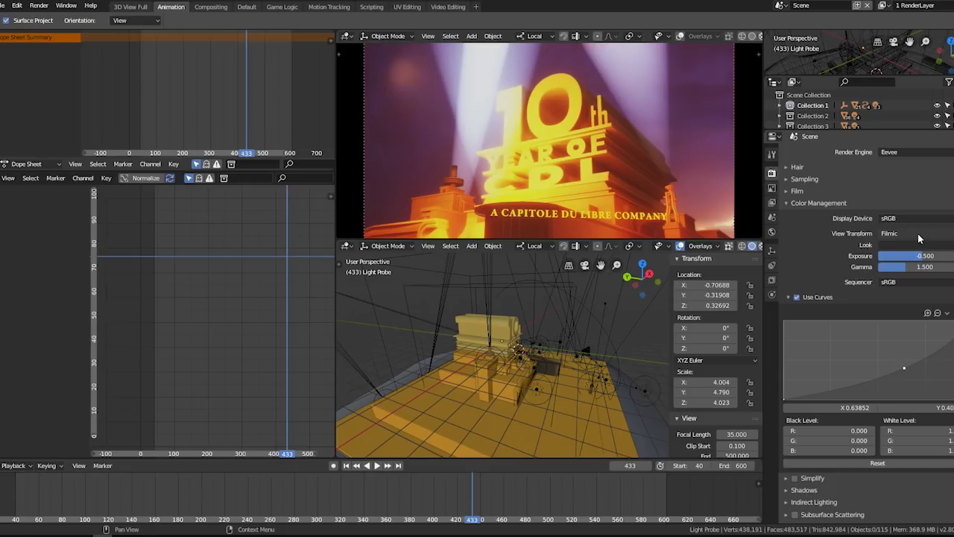
drag(925, 256, 941, 259)
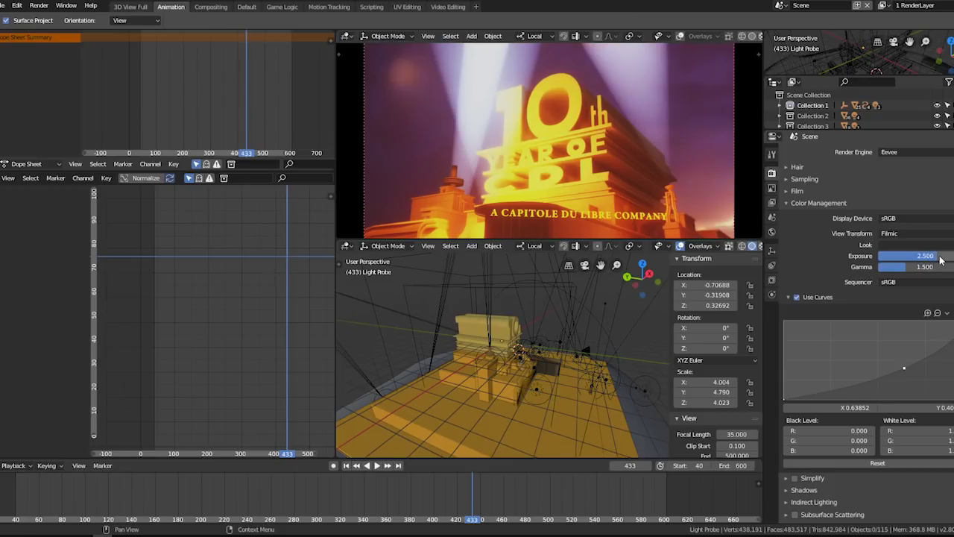
key(Left)
drag(922, 260, 917, 258)
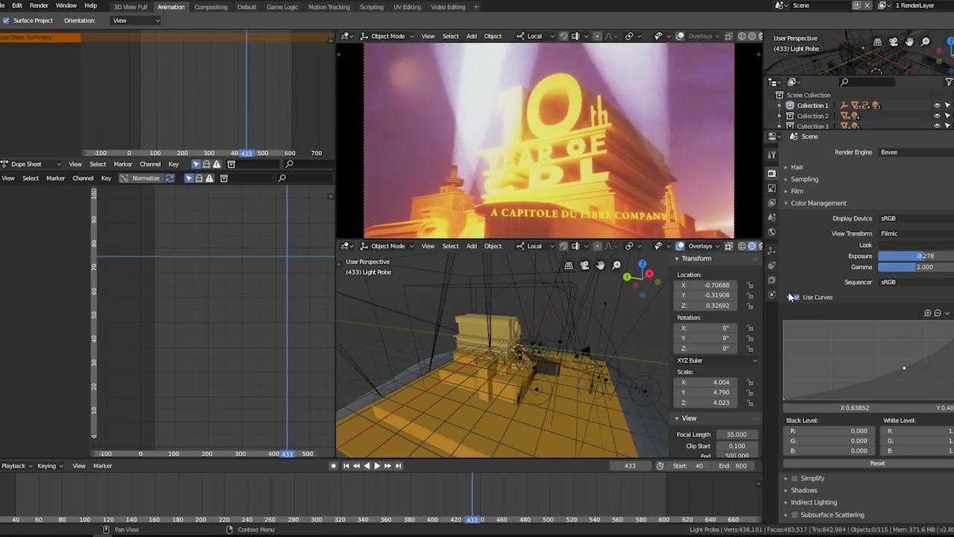
Step: Enable Simplify and show its options: Max Subdivision 6, Max Child Particles 1.000
click(788, 203)
click(795, 215)
click(791, 216)
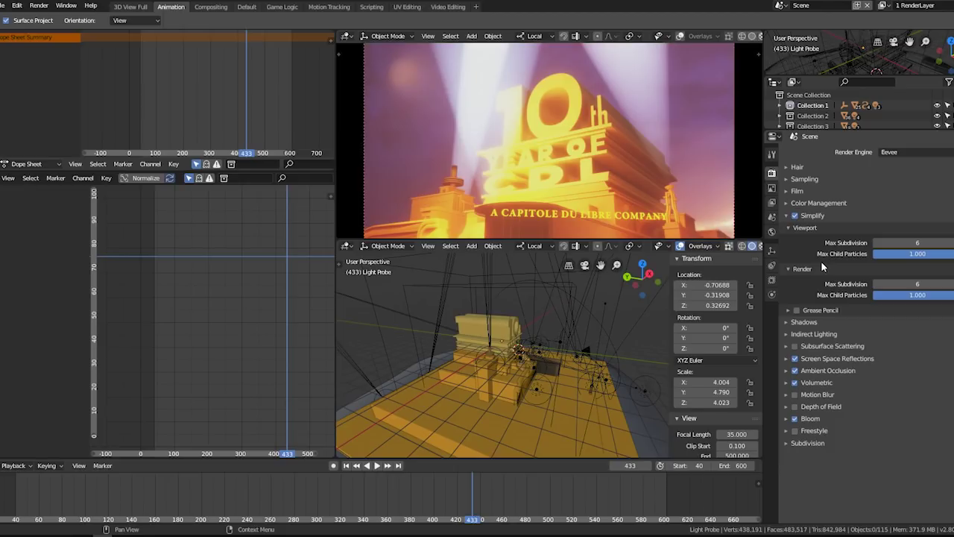
Step: Return the view to the camera and expand Shadows to show the VSM/ESM Method choices
mouse_move(521, 165)
middle_down()
mouse_move(530, 149)
mouse_move(542, 176)
mouse_move(530, 182)
middle_up()
key(KP_0)
click(786, 216)
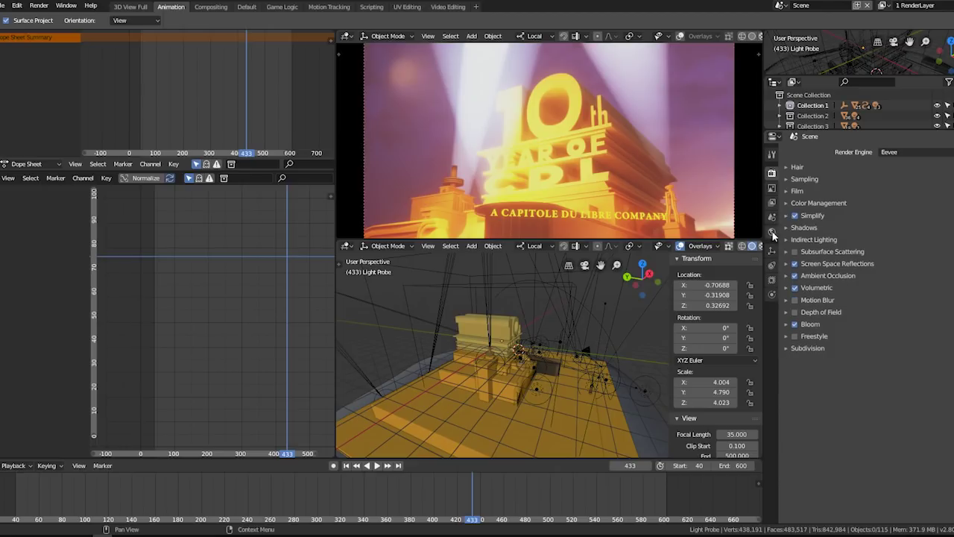
click(787, 229)
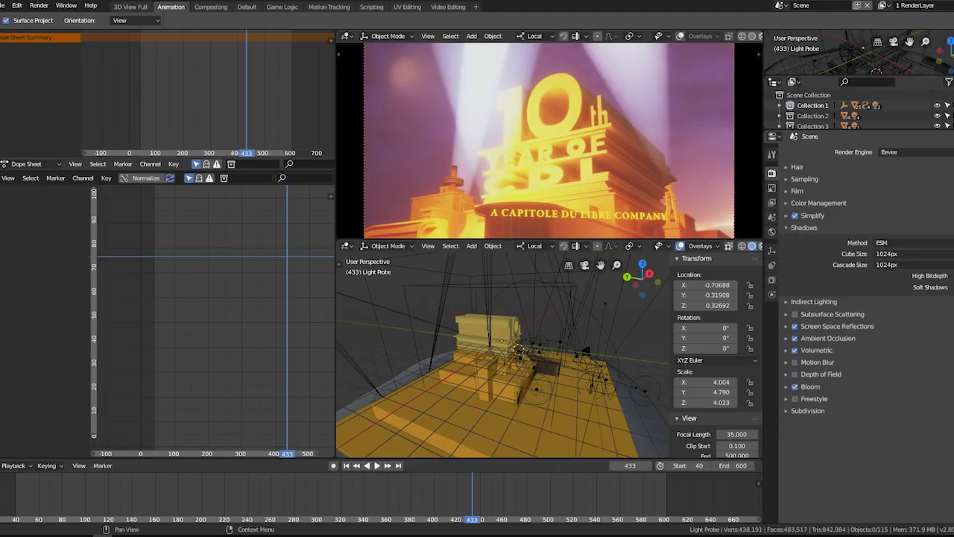
click(937, 244)
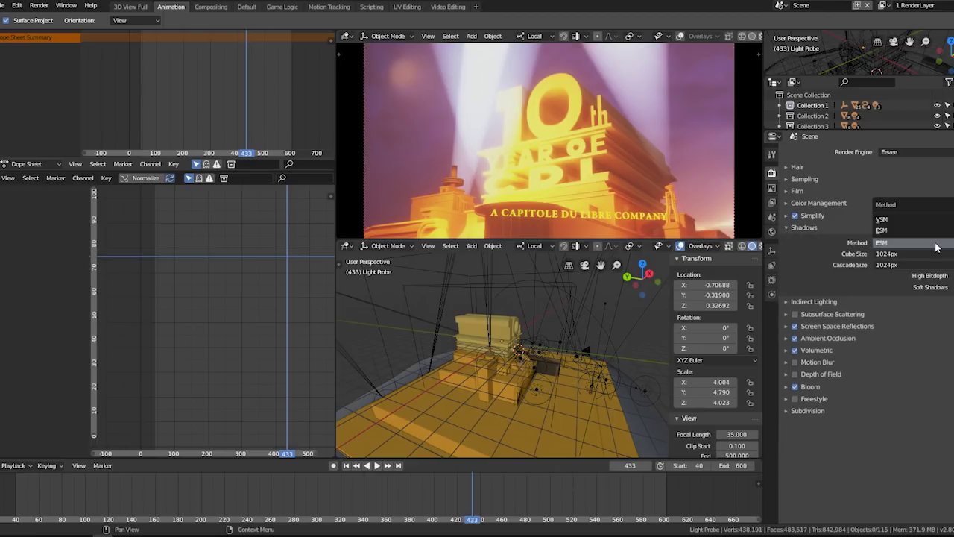
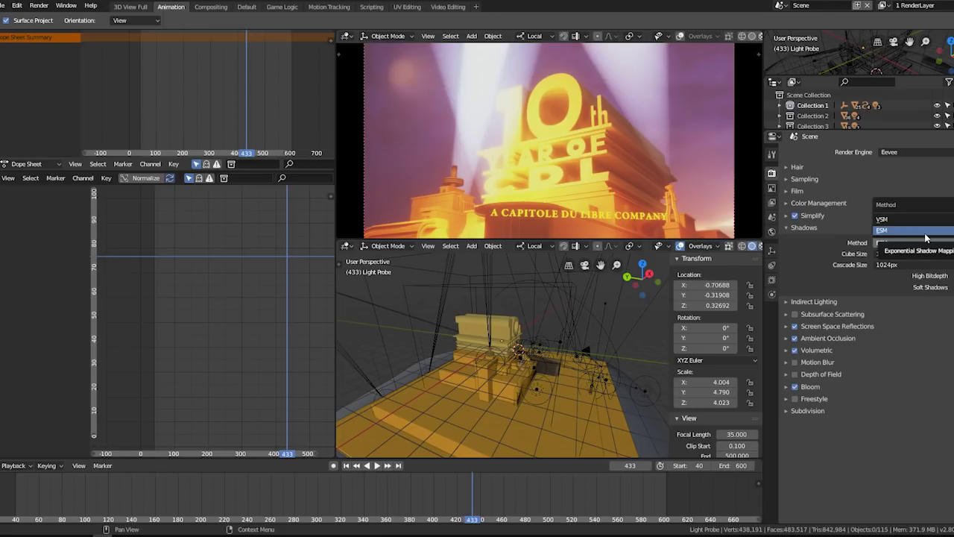
Step: Set the Eevee shadow method to ESM and expand the Screen Space Reflections panel
click(908, 231)
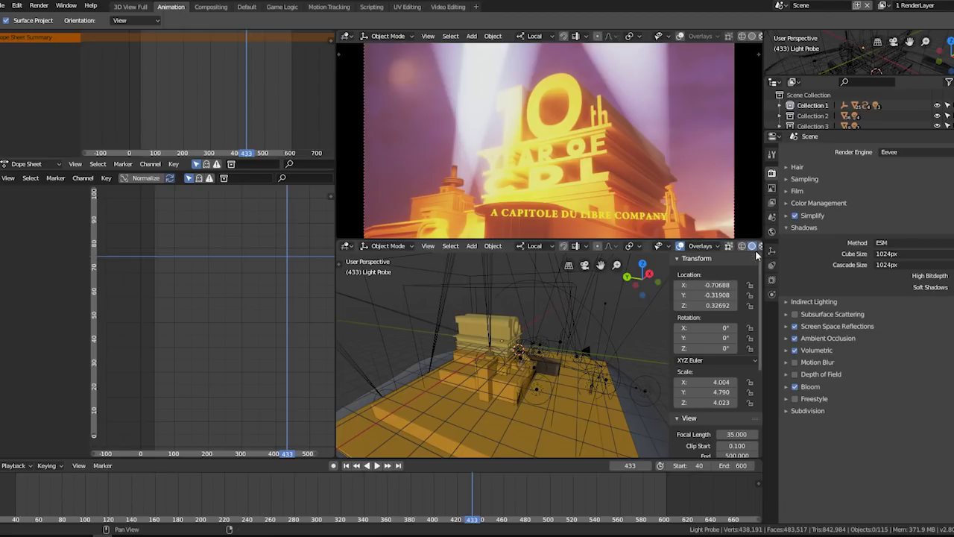
click(789, 327)
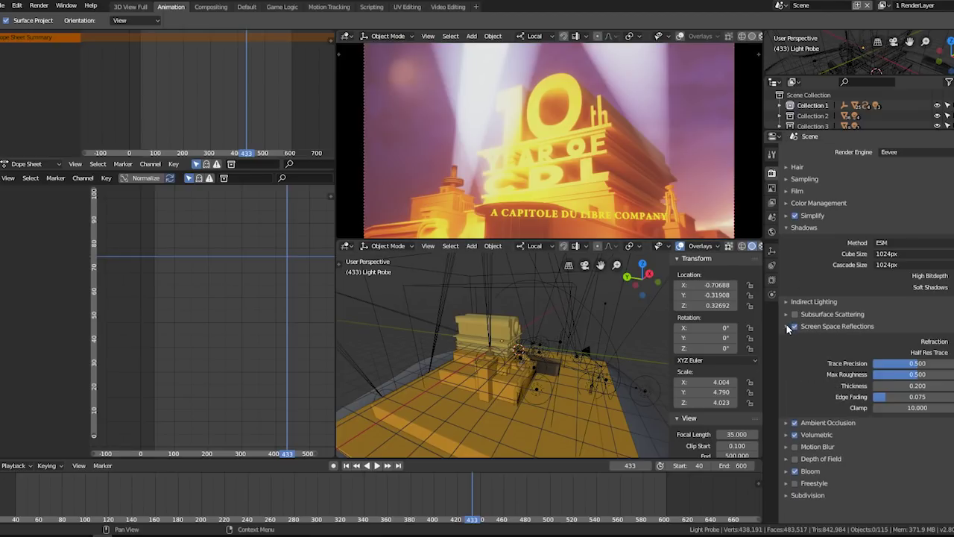
click(6, 5)
Step: Start a new General file, then open the recent pirate statue scene and zoom in
click(127, 19)
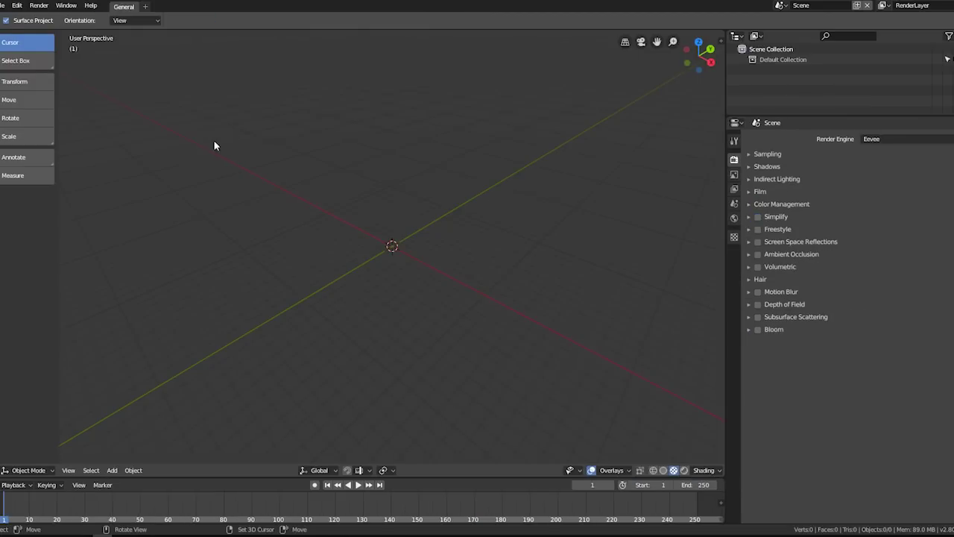
click(5, 5)
mouse_move(26, 39)
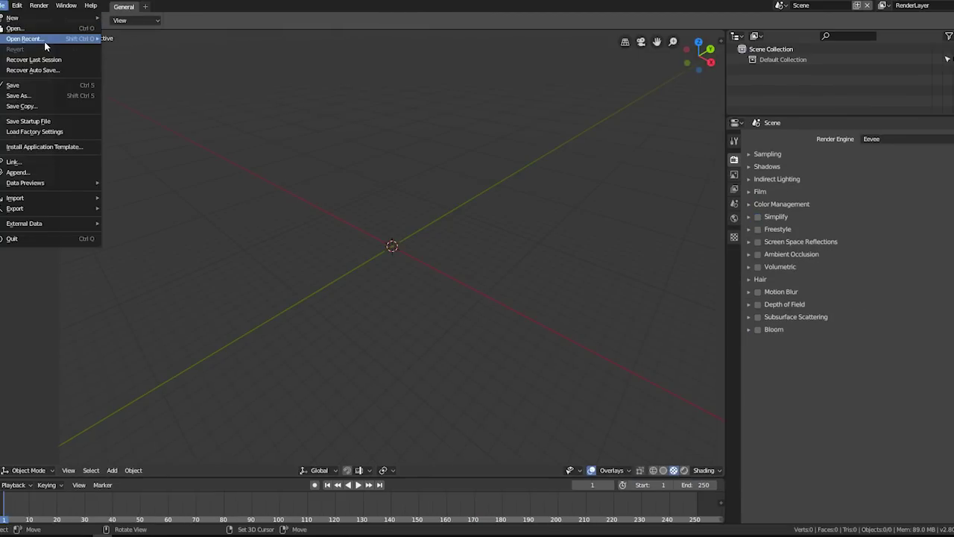
click(179, 49)
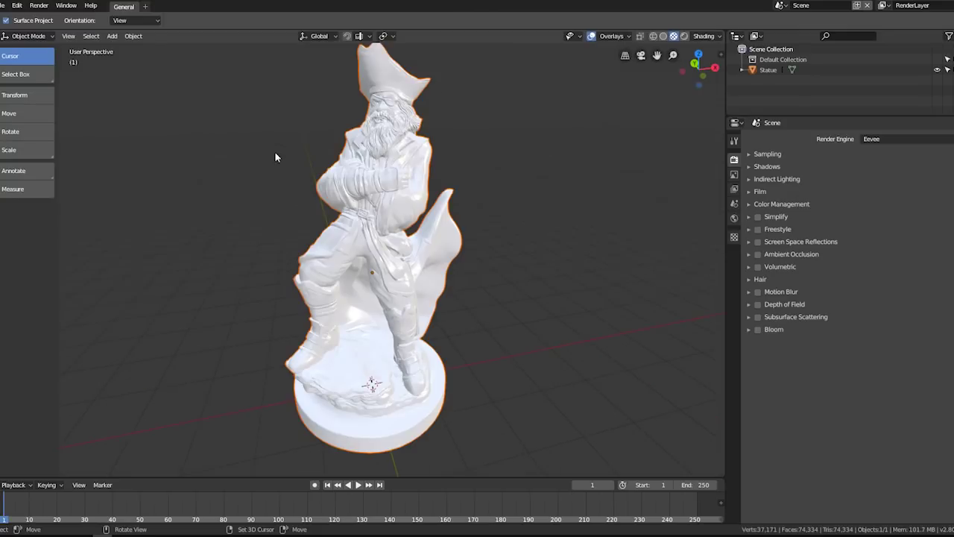
middle_drag(359, 232, 329, 82)
scroll(328, 82, up, 2)
Step: Add a plane, scale it up into a large floor under the statue, and select it
key(shift+a)
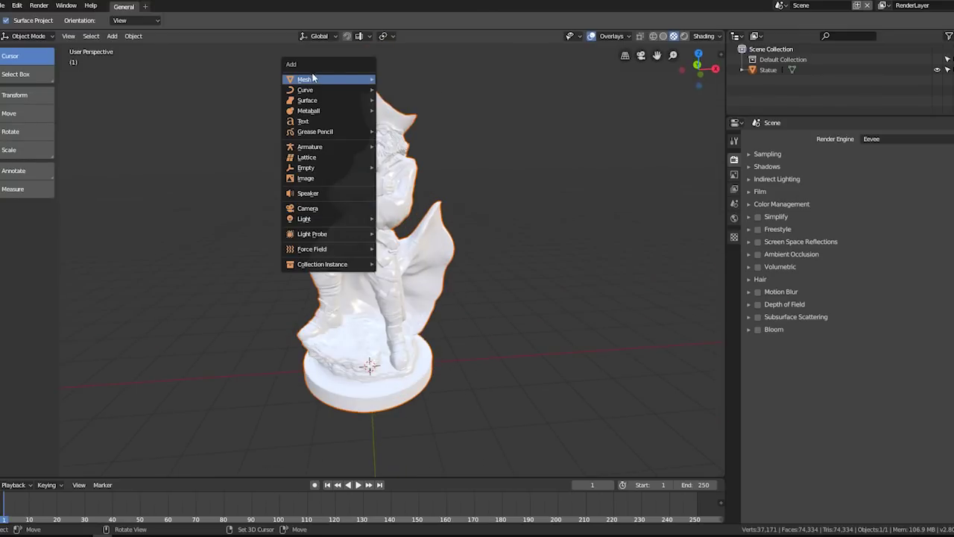
click(400, 79)
key(s)
click(415, 238)
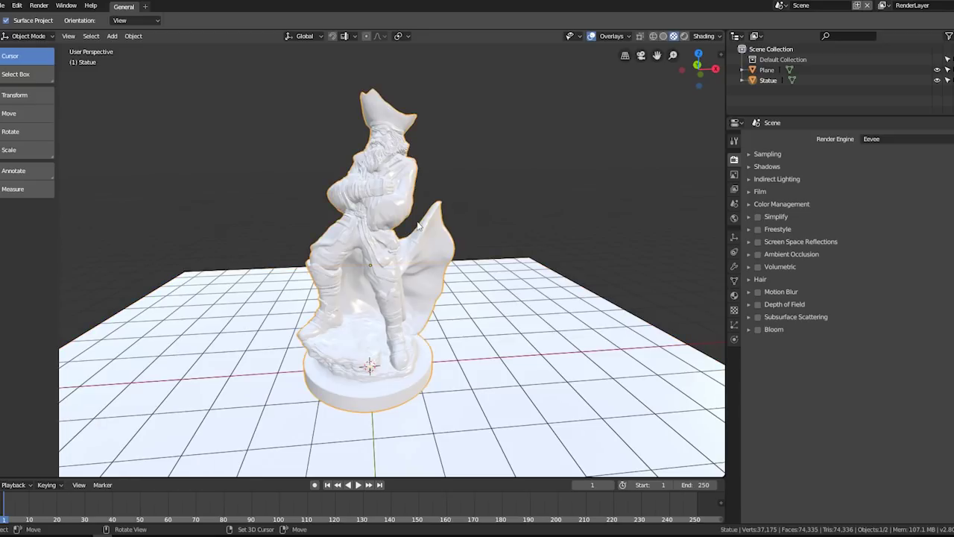
middle_drag(415, 239, 447, 224)
click(567, 321)
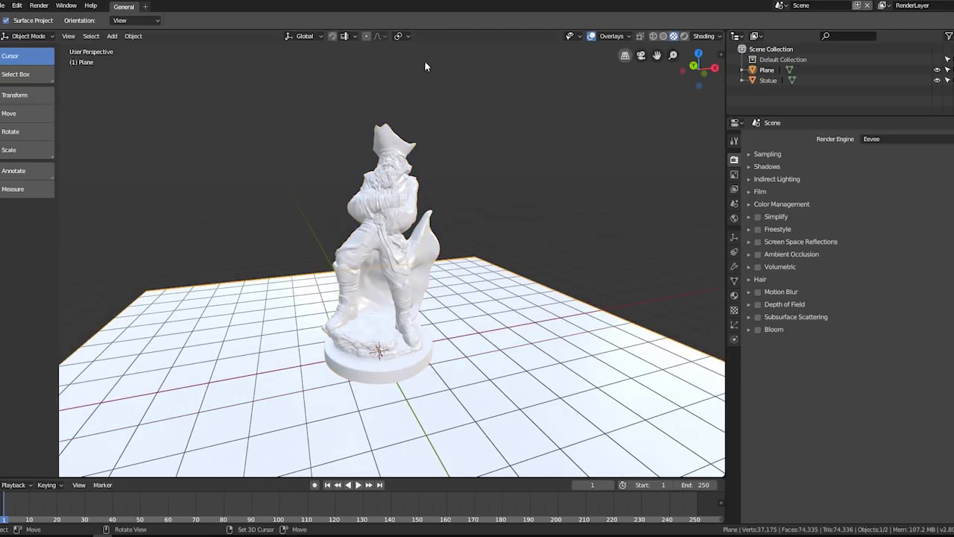
Step: Give the plane a new material with a Wood_Tile.png Image Texture as Base Color, then select the statue
click(734, 218)
click(734, 298)
click(882, 185)
click(748, 289)
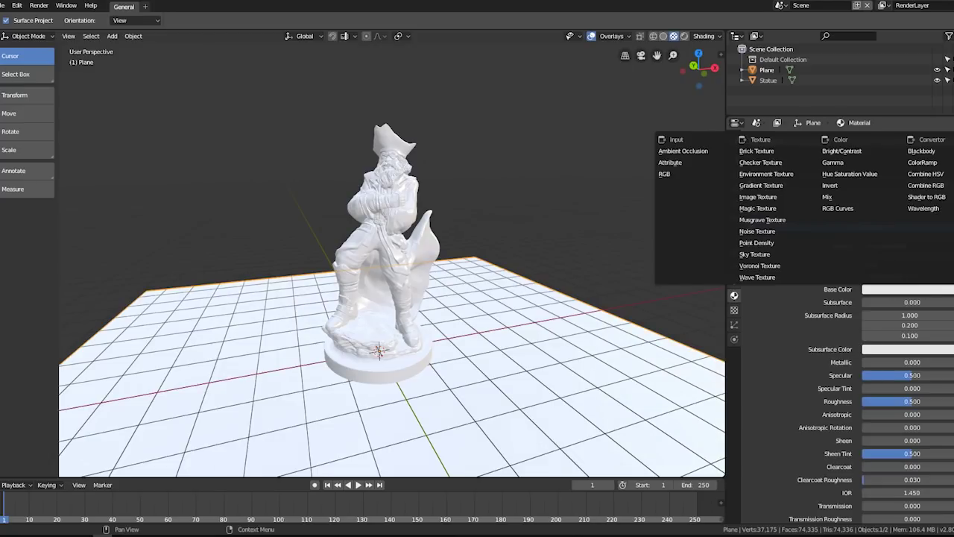
click(765, 197)
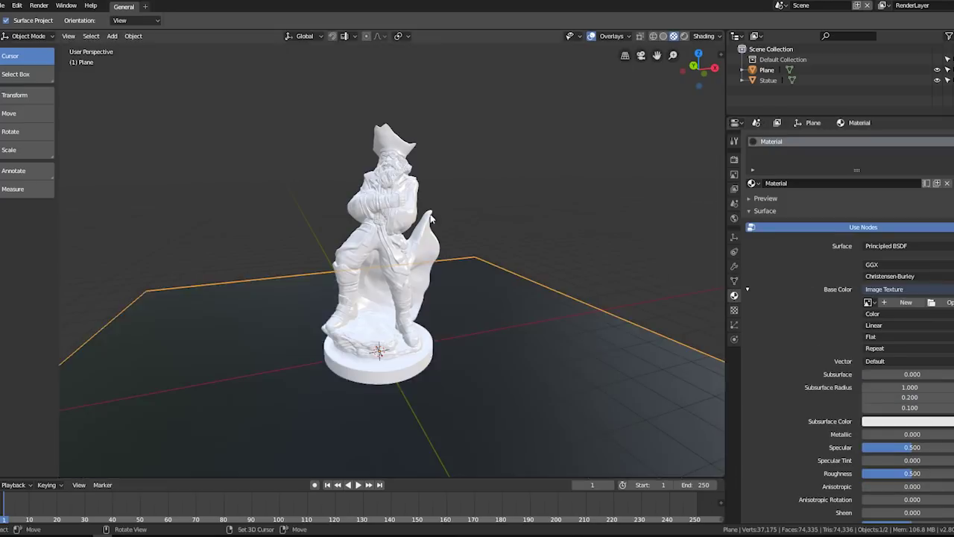
click(948, 302)
double_click(132, 85)
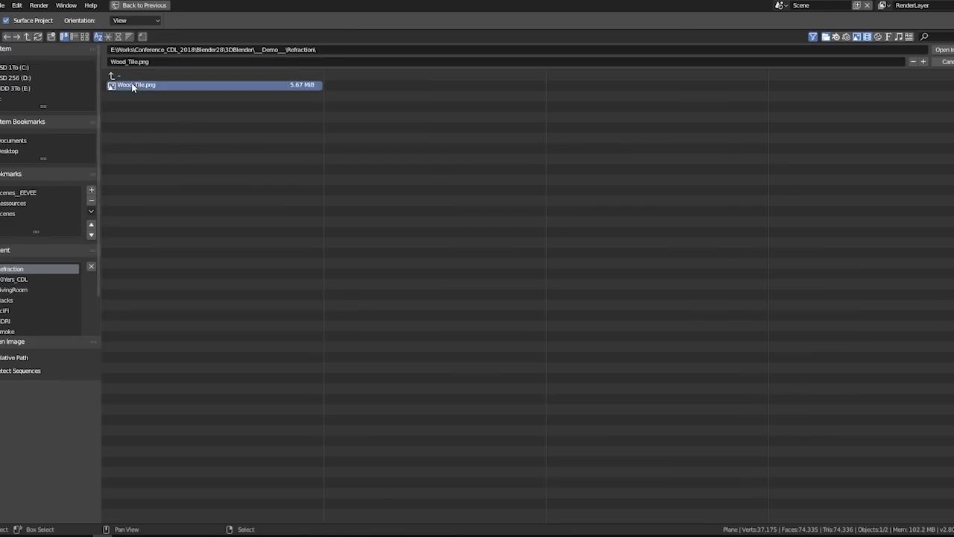
click(399, 275)
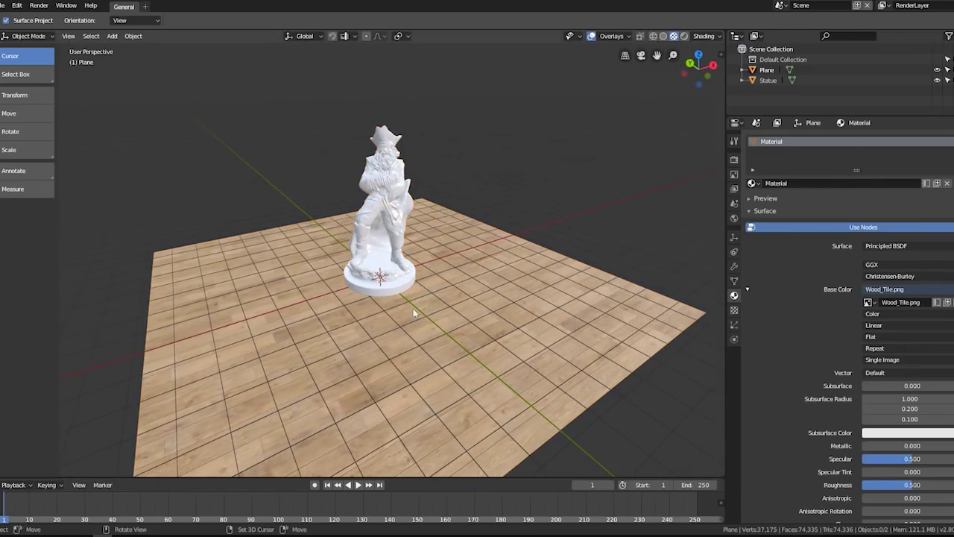
mouse_move(432, 298)
middle_down()
mouse_move(447, 175)
mouse_move(507, 223)
middle_up()
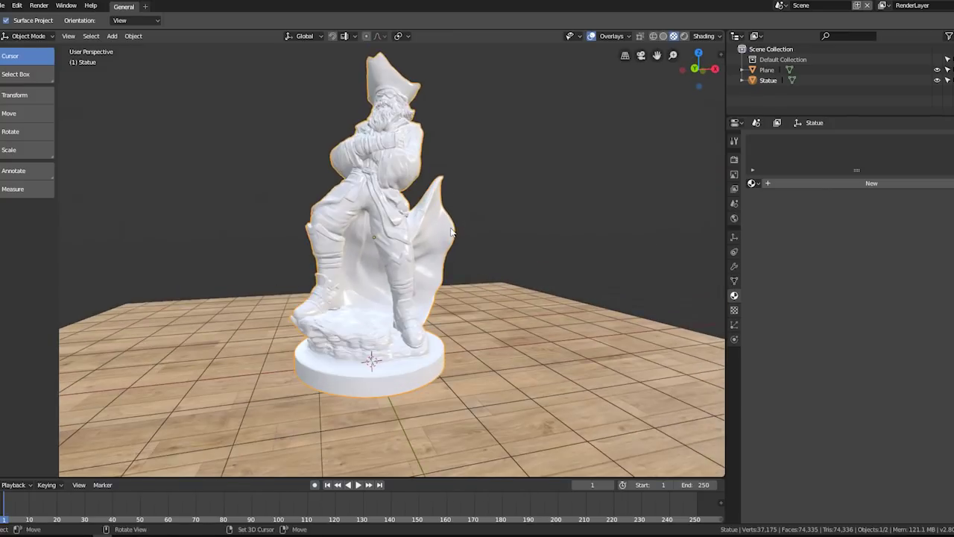
Step: Create Material.001 for the statue and raise its Transmission to 1.000
click(857, 184)
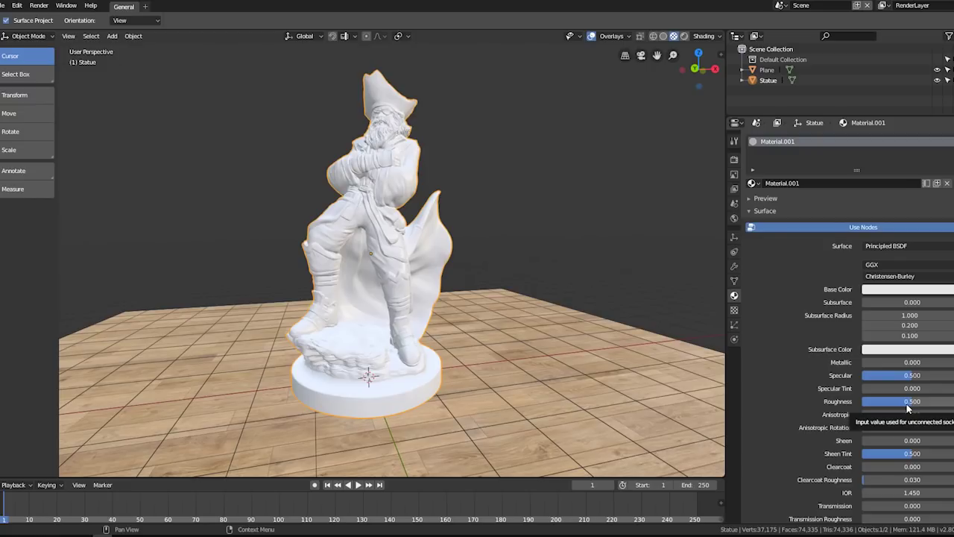
scroll(908, 407, down, 5)
click(774, 433)
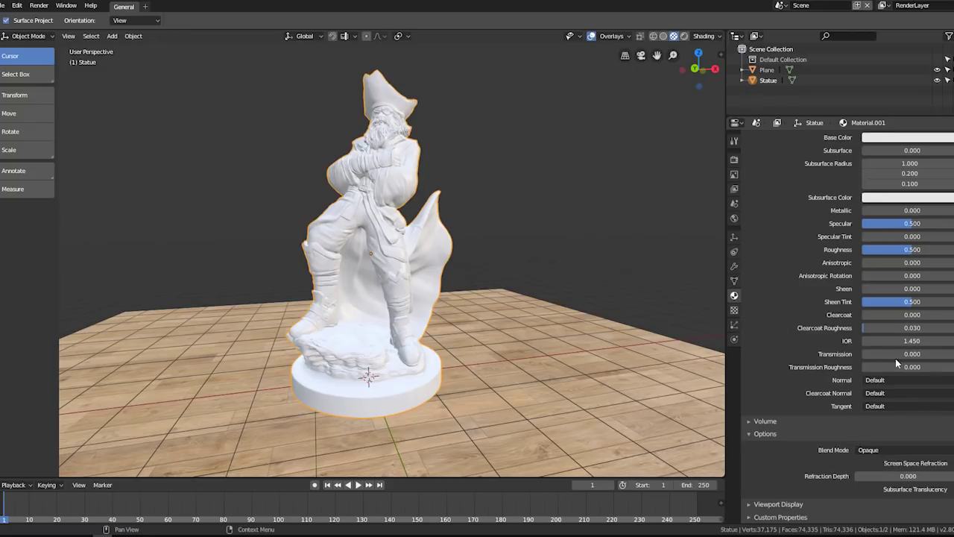
drag(879, 353, 953, 353)
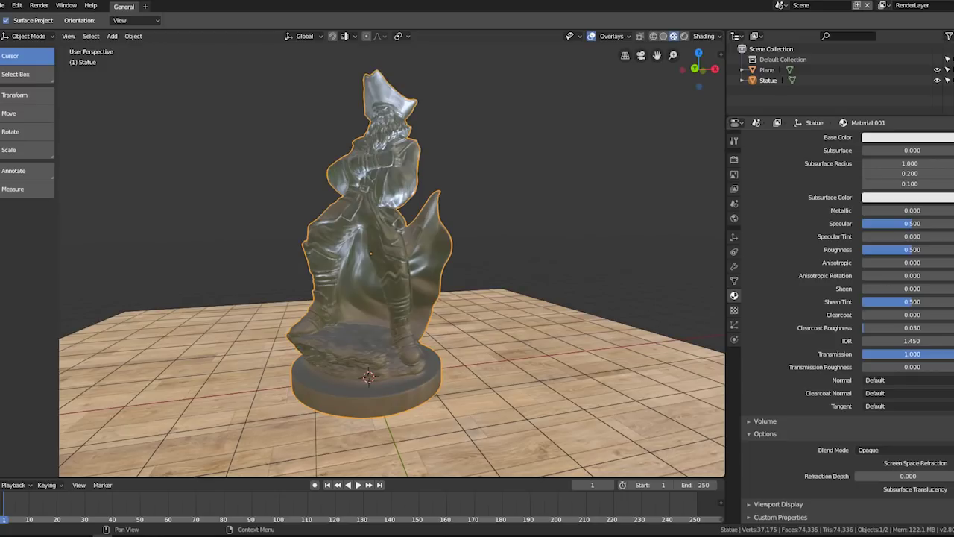
mouse_move(525, 258)
middle_down()
mouse_move(523, 226)
mouse_move(524, 262)
mouse_move(440, 251)
mouse_move(518, 258)
mouse_move(509, 221)
mouse_move(514, 270)
mouse_move(484, 247)
mouse_move(385, 246)
mouse_move(459, 248)
middle_up()
scroll(542, 279, up, 3)
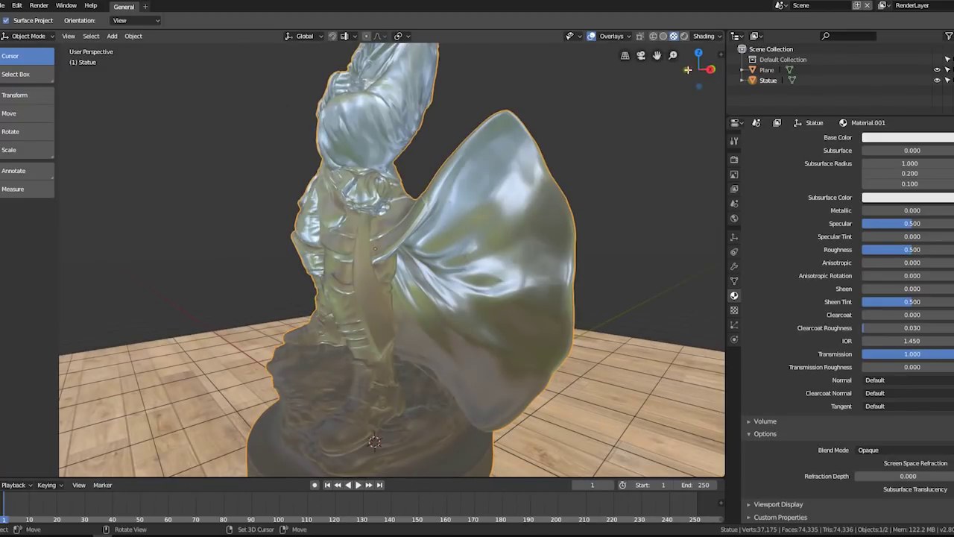
Step: Try a few different HDRI environments in the viewport shading lighting options
click(720, 36)
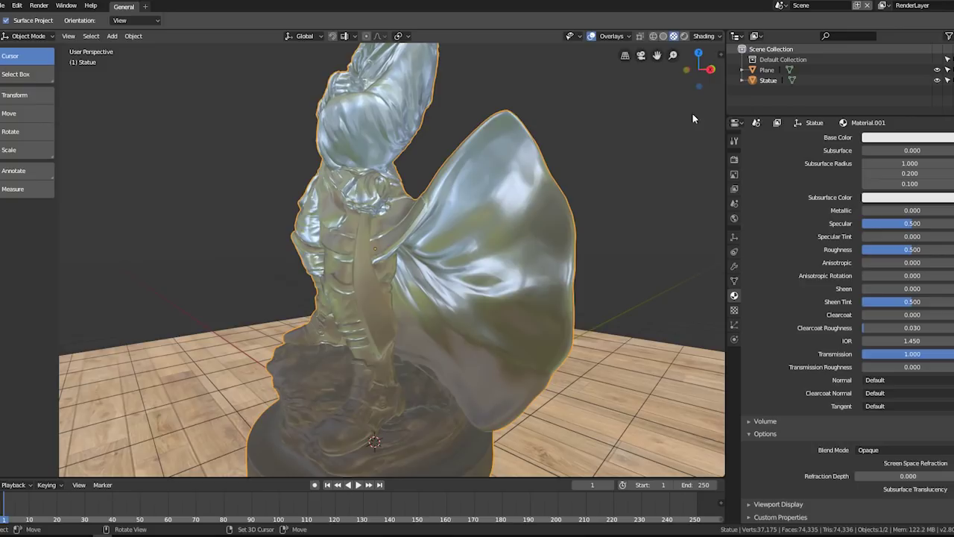
click(705, 36)
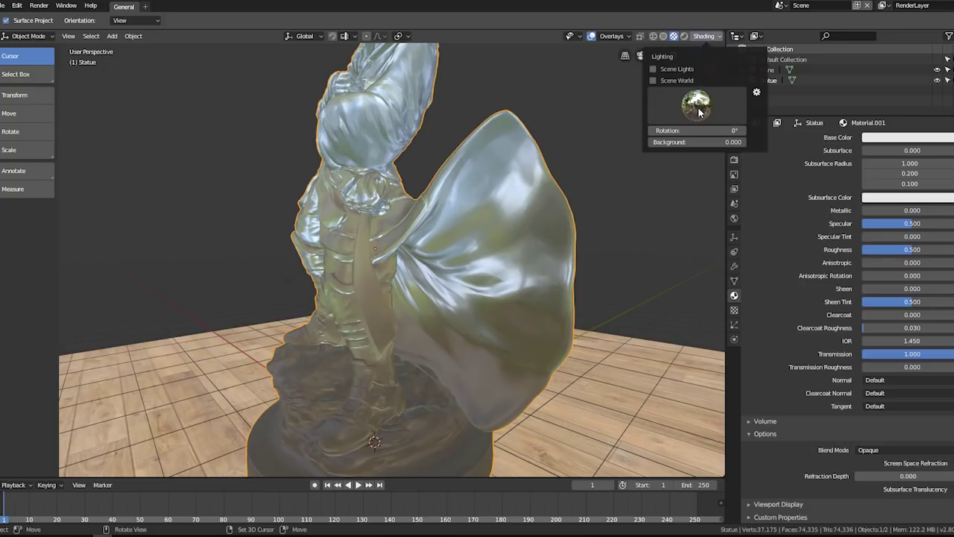
click(699, 112)
click(699, 143)
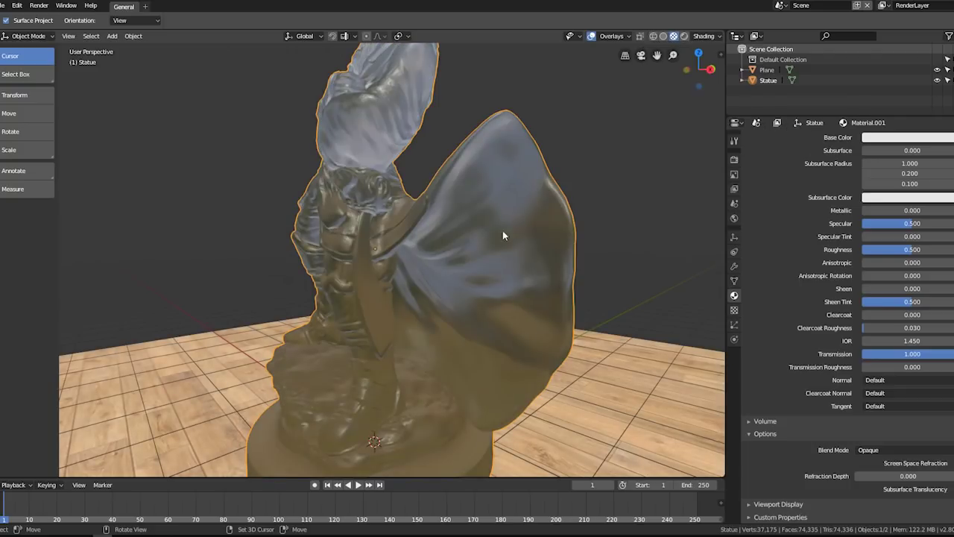
middle_drag(503, 231, 528, 202)
scroll(528, 208, up, 2)
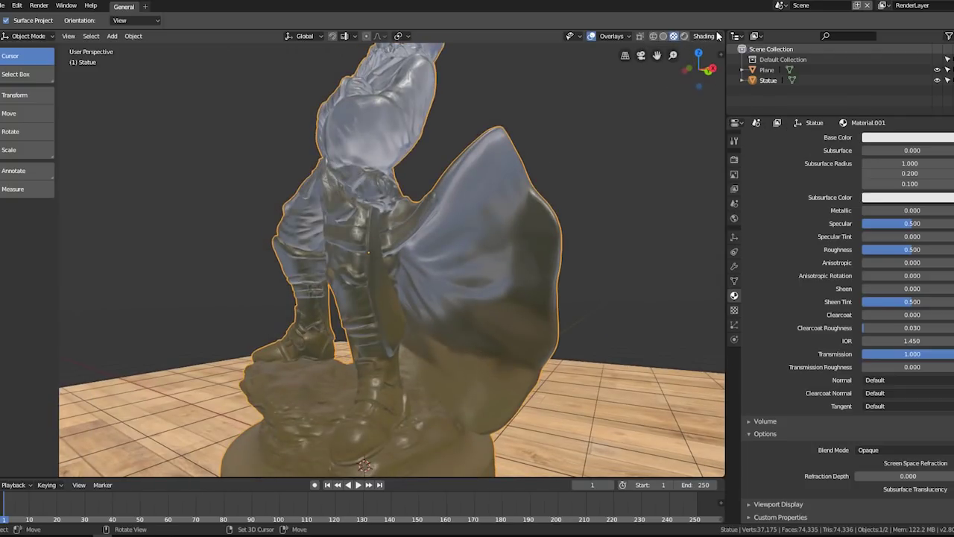
click(704, 36)
click(693, 105)
click(769, 142)
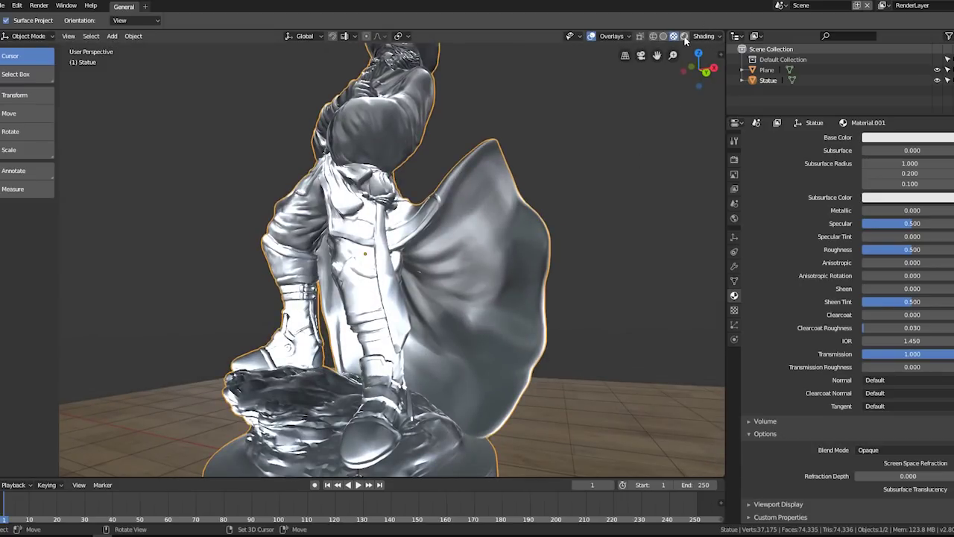
Step: Lower the statue's Roughness to near zero, switch to the forest HDRI, and deselect everything
drag(913, 249, 862, 250)
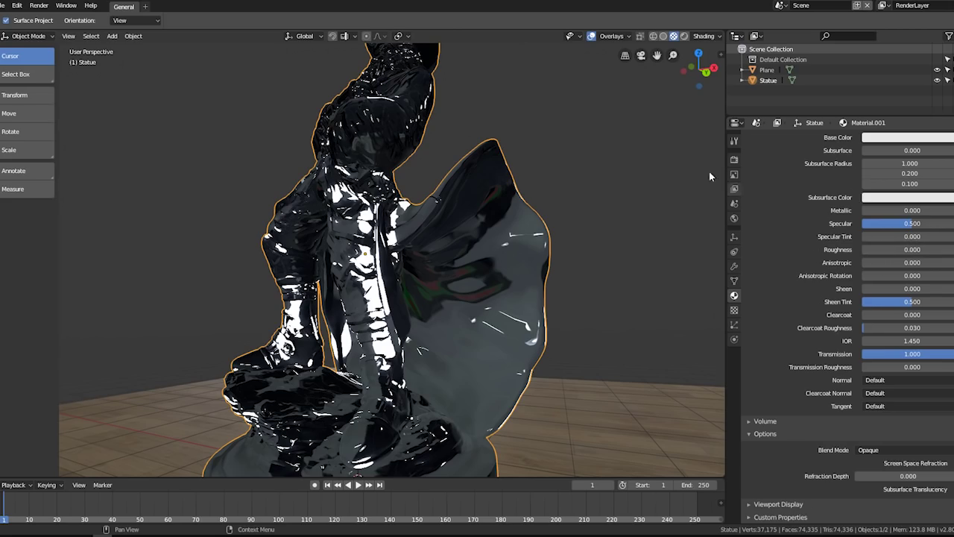
click(704, 36)
click(729, 105)
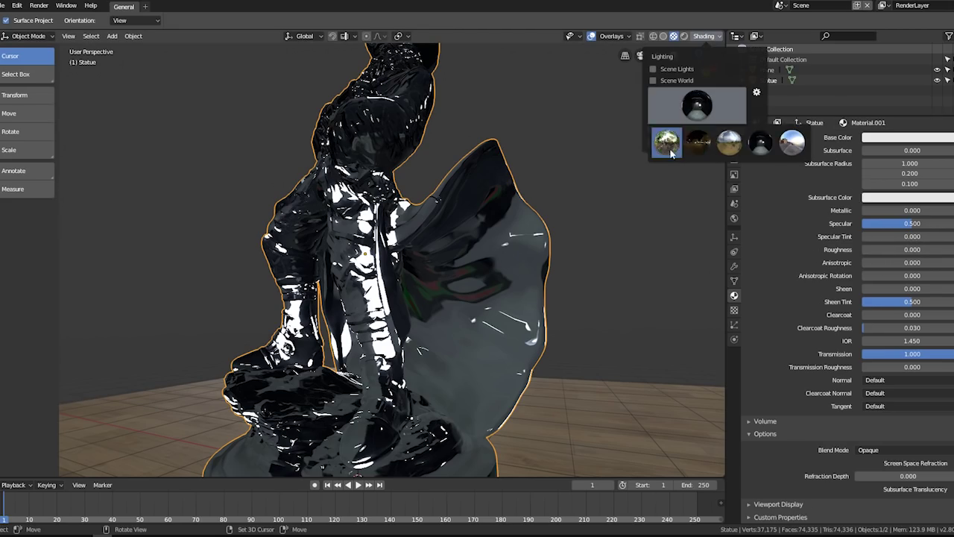
click(667, 144)
middle_drag(468, 274, 478, 267)
scroll(475, 264, up, 3)
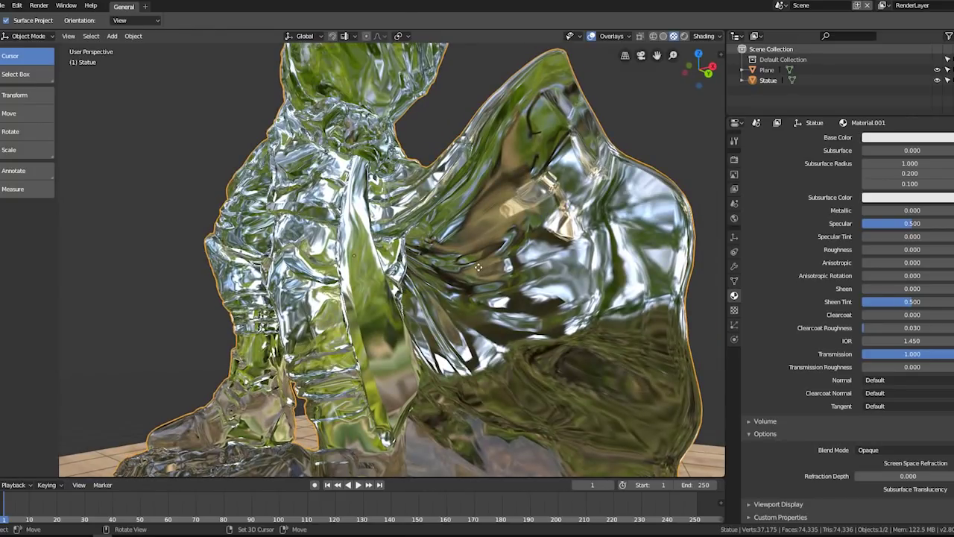
scroll(478, 267, down, 3)
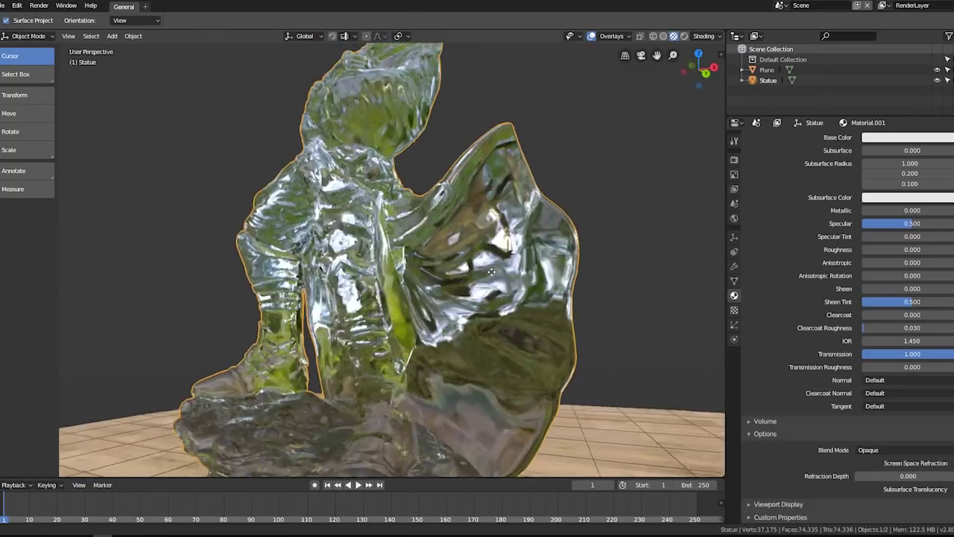
middle_drag(478, 267, 498, 286)
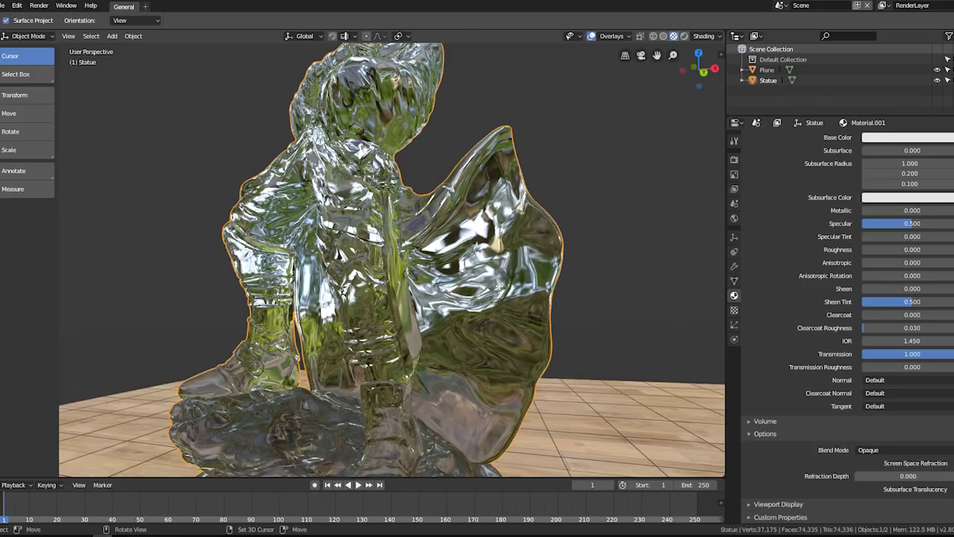
key(alt+a)
middle_drag(498, 286, 673, 47)
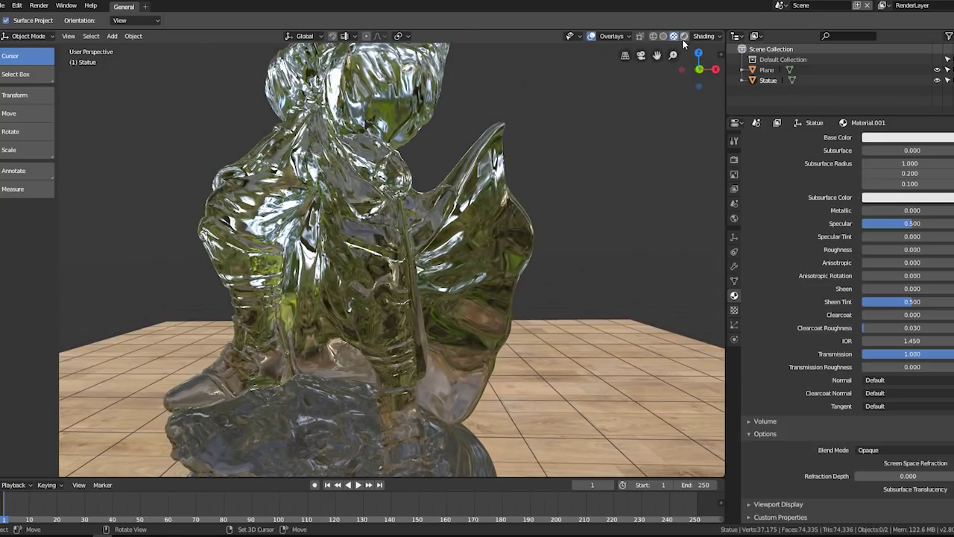
click(684, 39)
Step: Add a Point light, move it to the statue's upper left, then select the statue
key(shift+a)
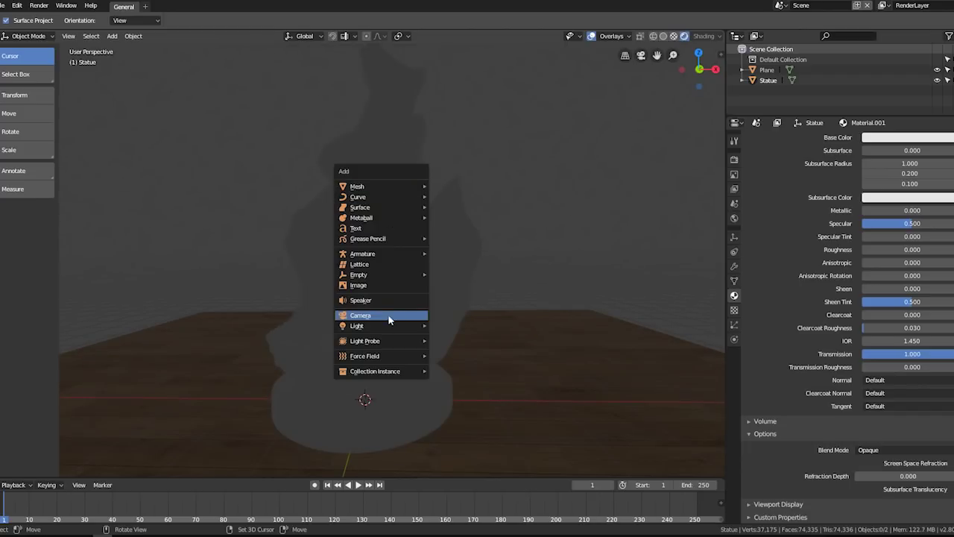
mouse_move(357, 325)
click(453, 329)
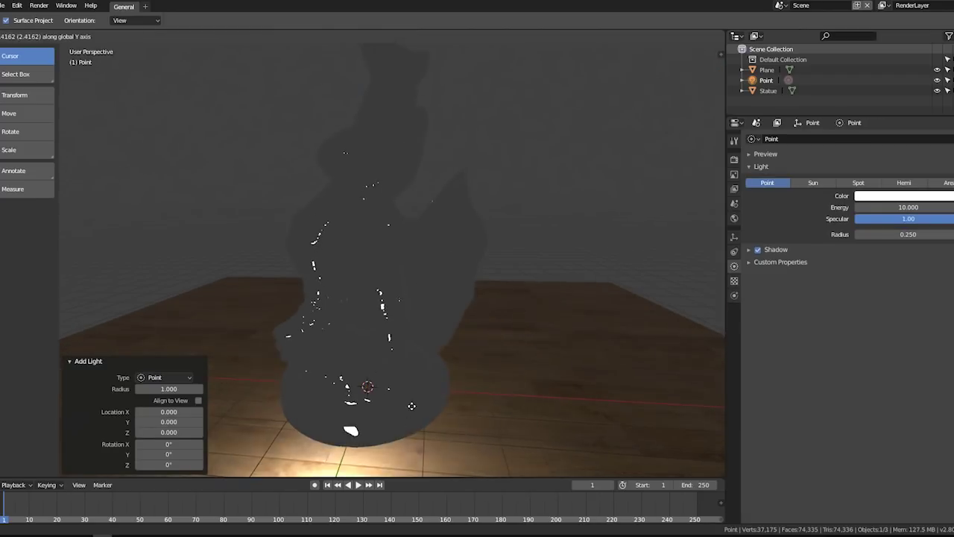
key(g)
key(z)
click(324, 206)
middle_drag(324, 207, 418, 239)
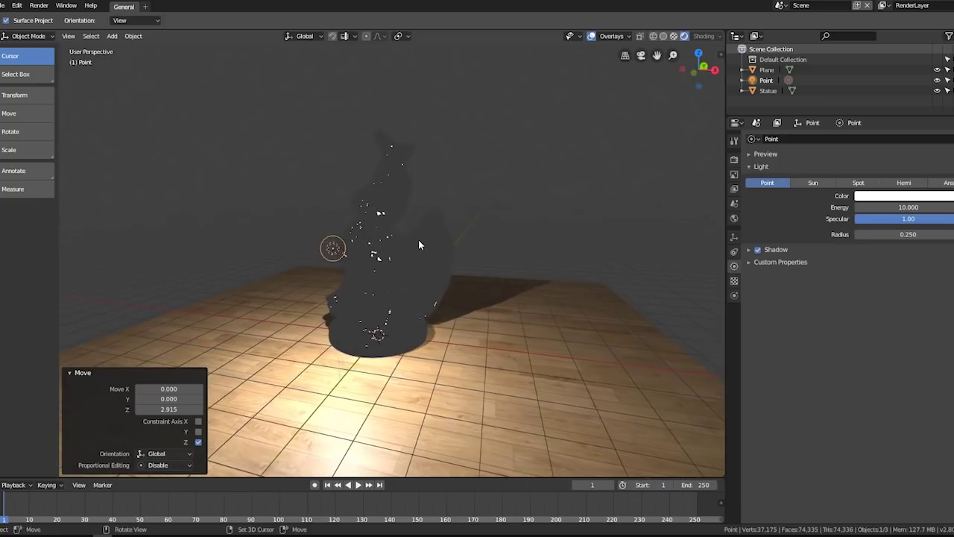
key(g)
click(324, 145)
scroll(354, 236, up, 3)
mouse_move(353, 236)
middle_down()
mouse_move(402, 224)
mouse_move(484, 256)
mouse_move(503, 234)
mouse_move(491, 233)
middle_up()
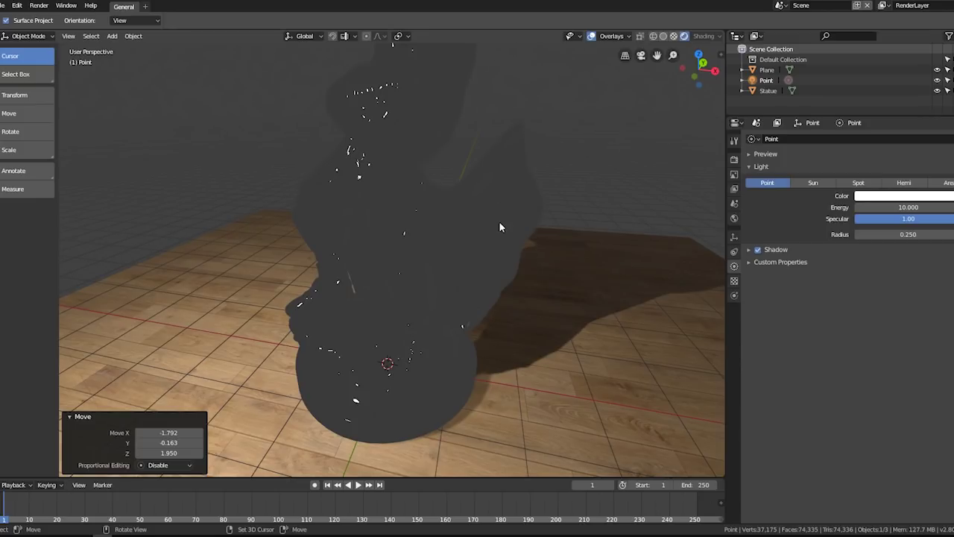
click(488, 181)
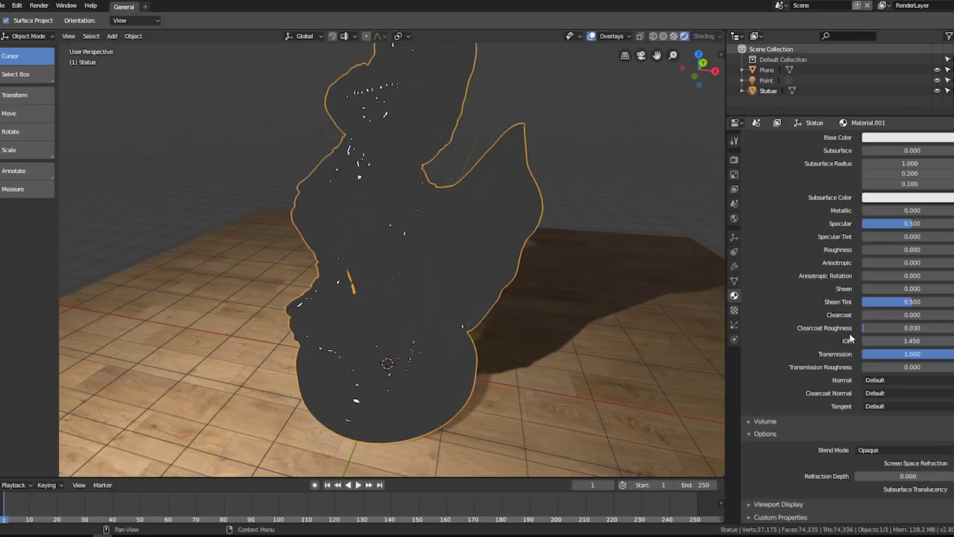
Step: Turn on Screen Space Reflections in the render settings
click(735, 175)
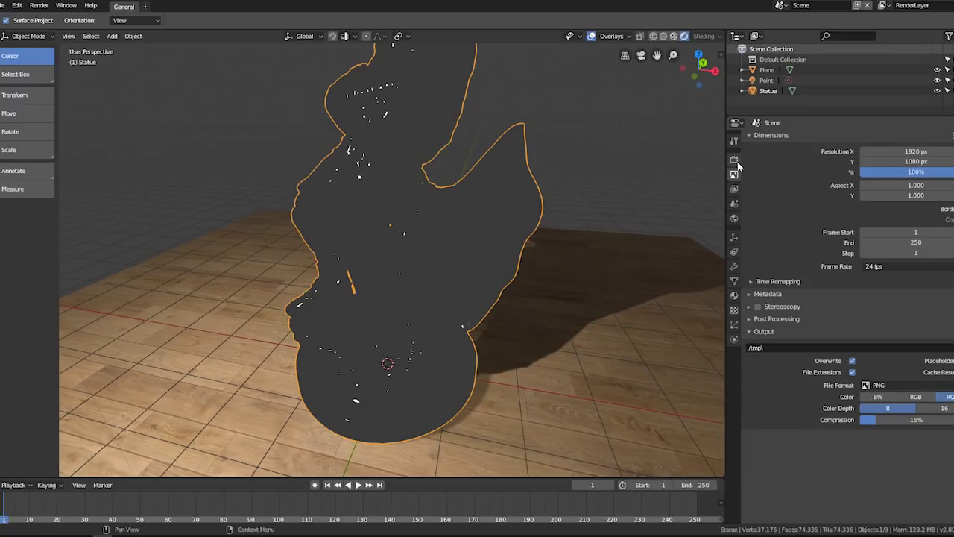
click(735, 159)
click(757, 239)
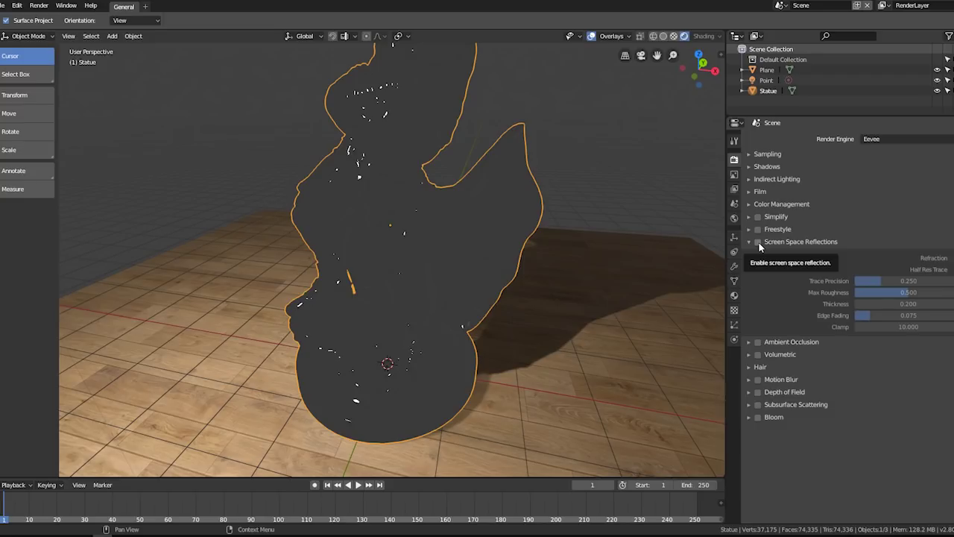
click(758, 242)
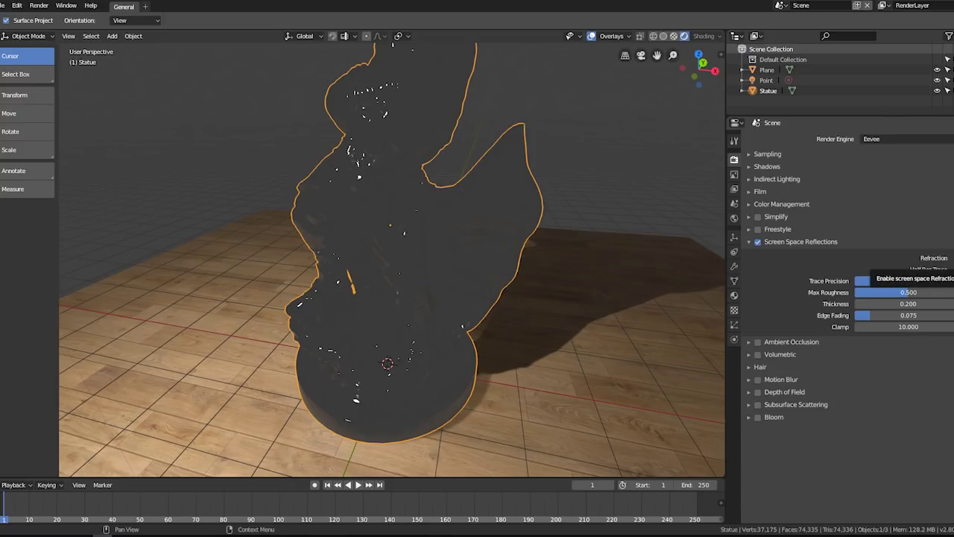
mouse_move(535, 238)
middle_down()
mouse_move(435, 227)
mouse_move(451, 222)
middle_up()
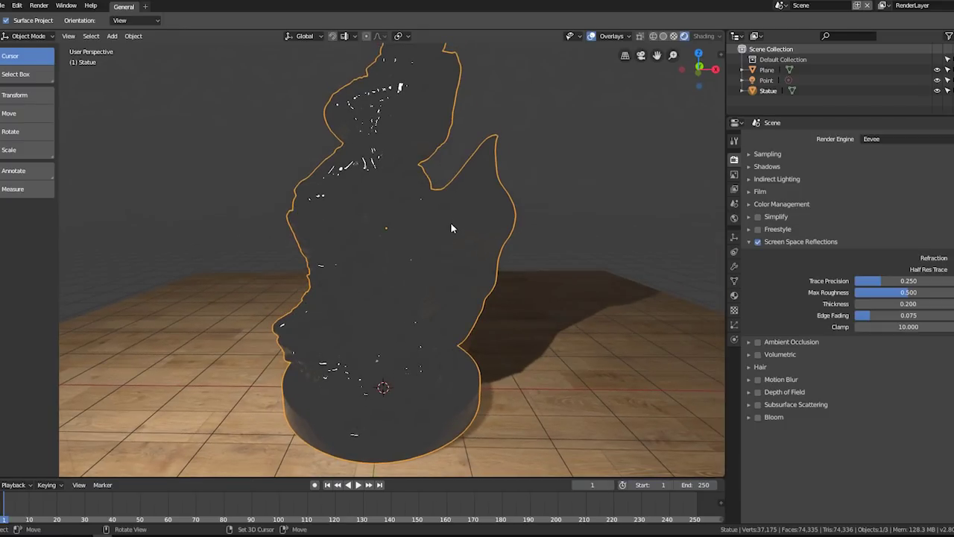
Step: Enable Screen Space Refraction in the statue material's options so the statue becomes transparent
click(734, 296)
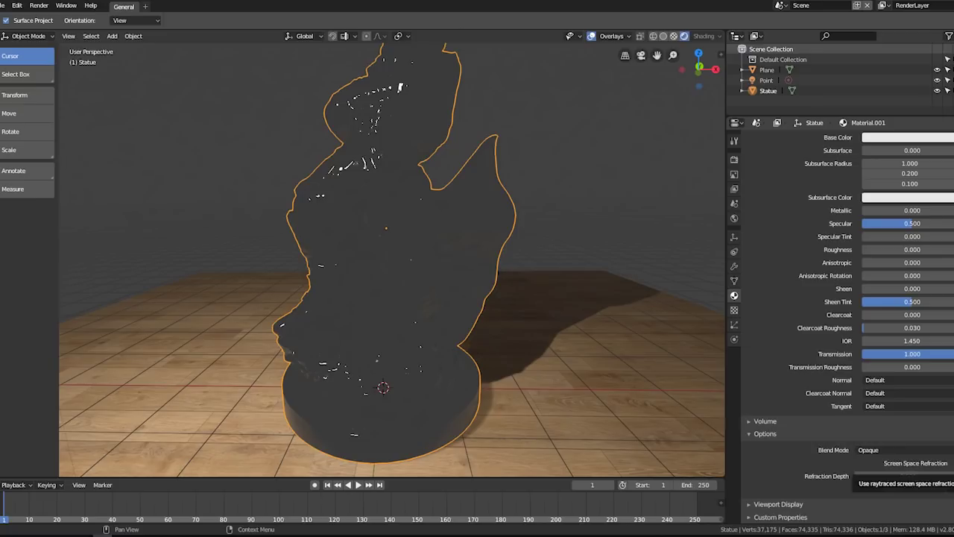
ctrl+middle_drag(922, 440, 946, 411)
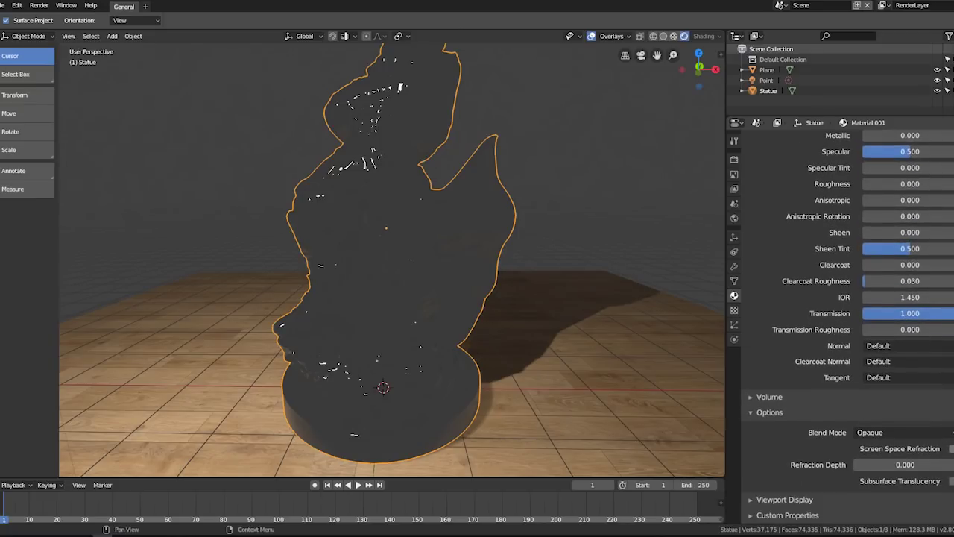
click(951, 449)
middle_drag(463, 227, 440, 252)
scroll(474, 302, up, 5)
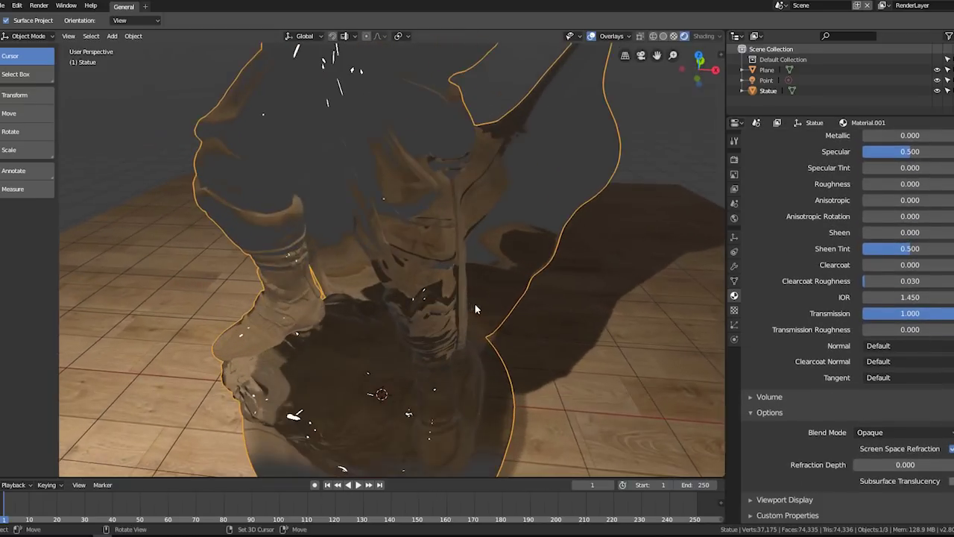
scroll(475, 303, down, 2)
scroll(481, 308, down, 2)
scroll(479, 303, down, 2)
middle_drag(480, 304, 467, 279)
mouse_move(473, 245)
middle_down()
mouse_move(473, 278)
mouse_move(471, 227)
middle_up()
Step: Enable nodes for the World and bring up the inputs for its Color
click(734, 224)
click(871, 183)
click(947, 227)
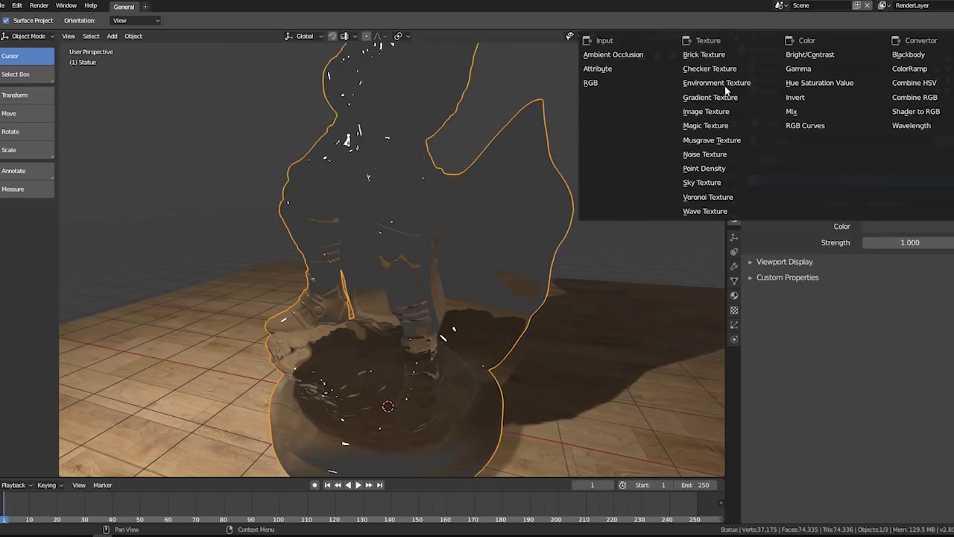
Step: Set the World Color to an Environment Texture loading 00304_OpenfootageNET_Burgenland_low.hdr from the HDRI folder
click(716, 83)
click(943, 247)
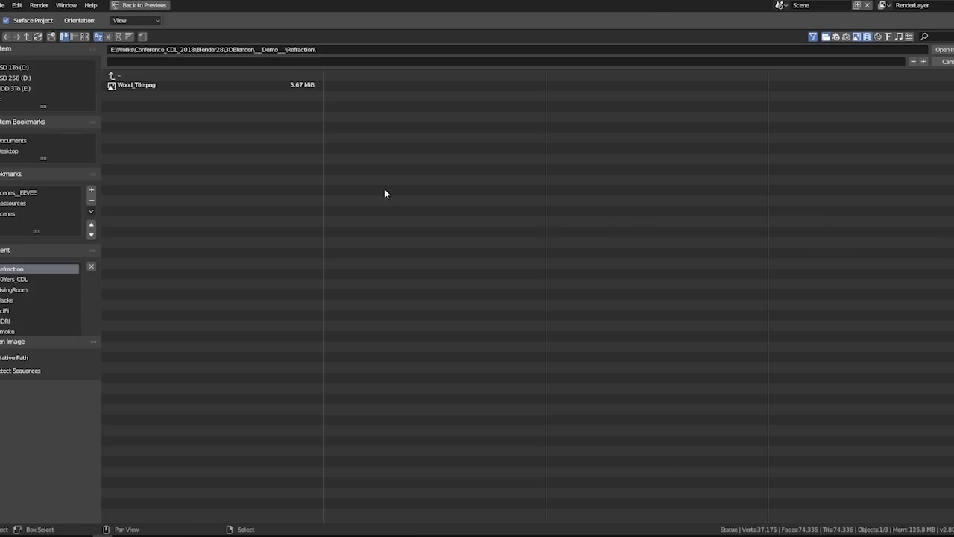
click(149, 75)
click(145, 105)
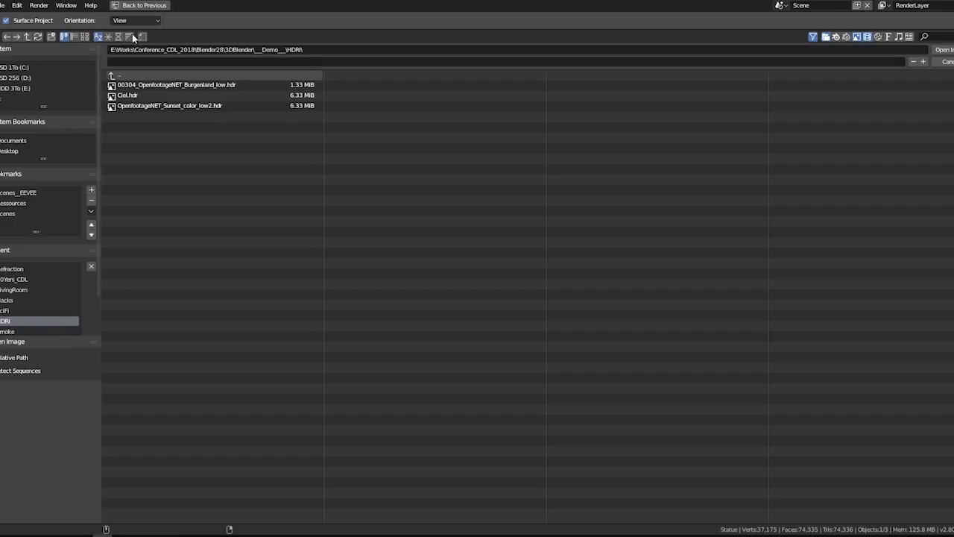
click(85, 37)
double_click(221, 110)
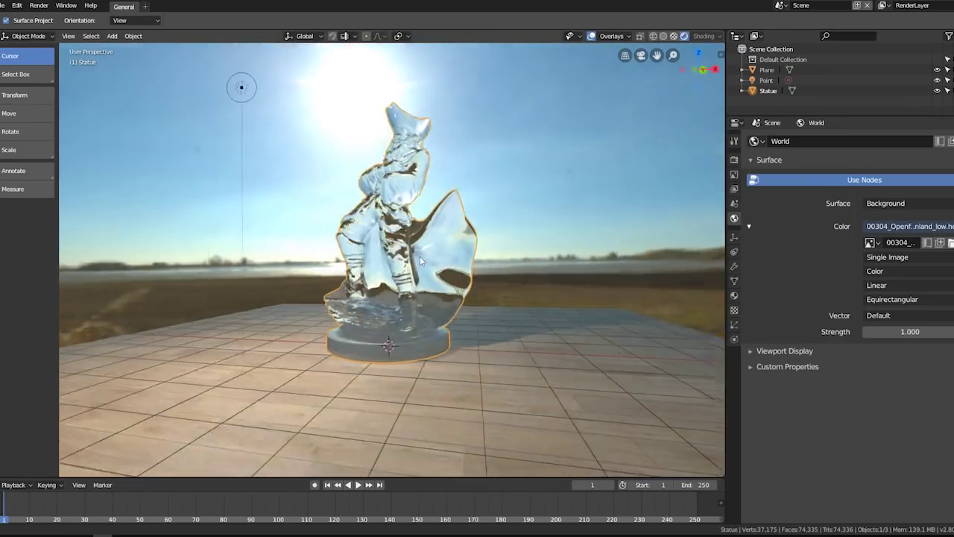
middle_drag(420, 255, 428, 274)
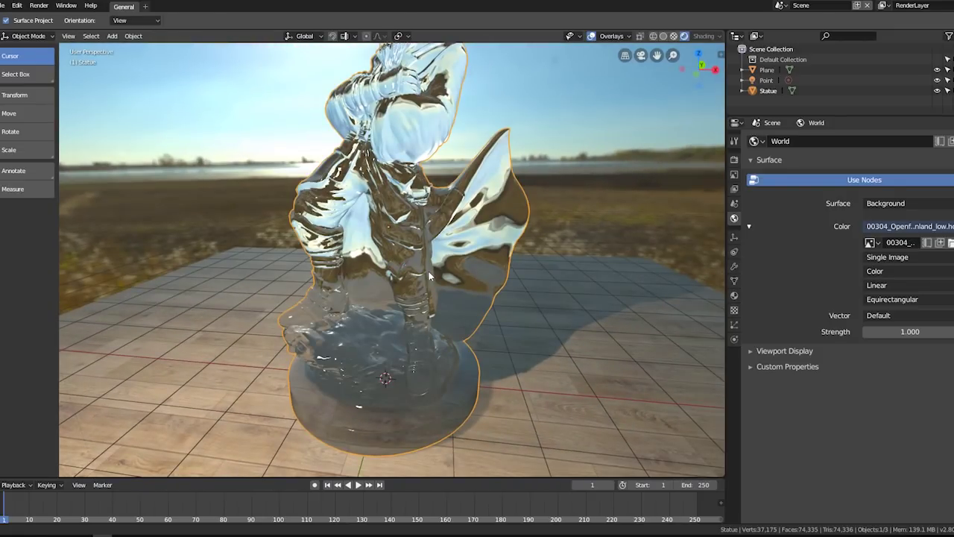
scroll(428, 269, down, 3)
click(213, 110)
Step: Add a UV sphere, shrink it, and move it along Y beside the statue
key(shift+a)
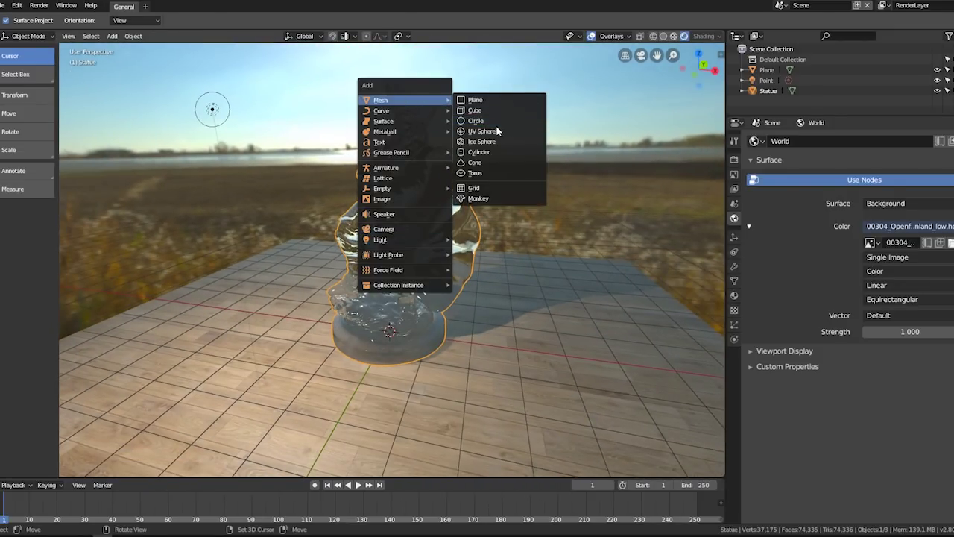
click(497, 131)
key(s)
click(426, 321)
key(g)
key(y)
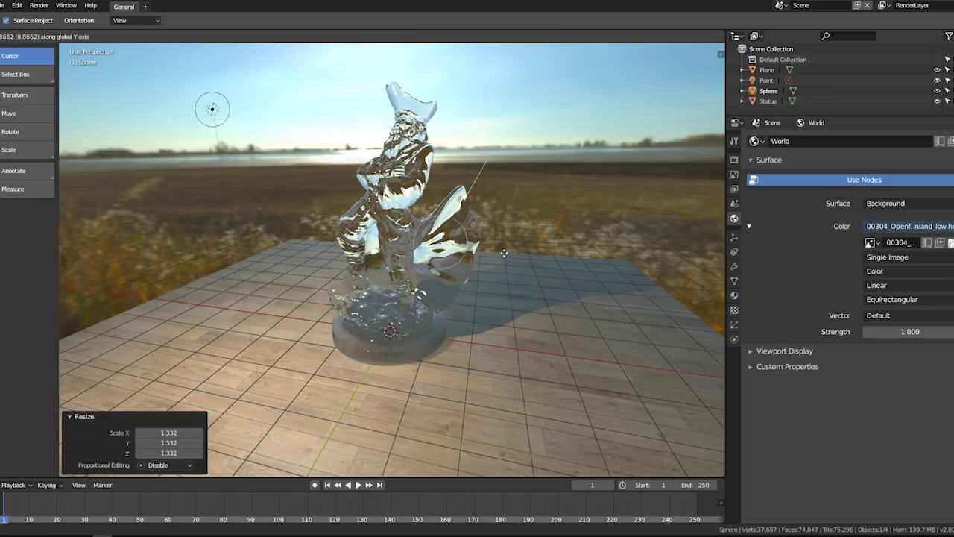
click(459, 290)
Step: Raise the sphere, scale it to 1.705, and give it a new material
middle_drag(458, 291, 522, 284)
key(g)
key(z)
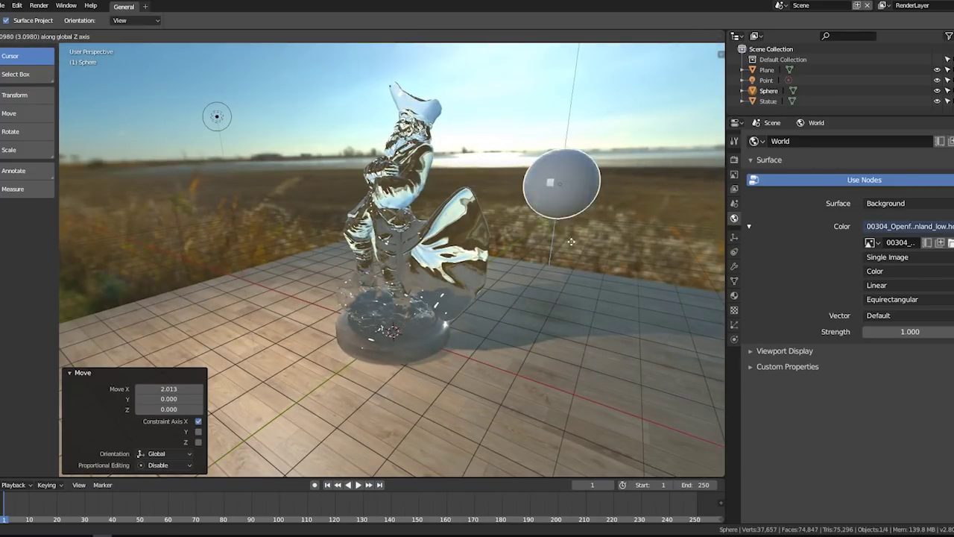
click(609, 255)
key(s)
click(600, 270)
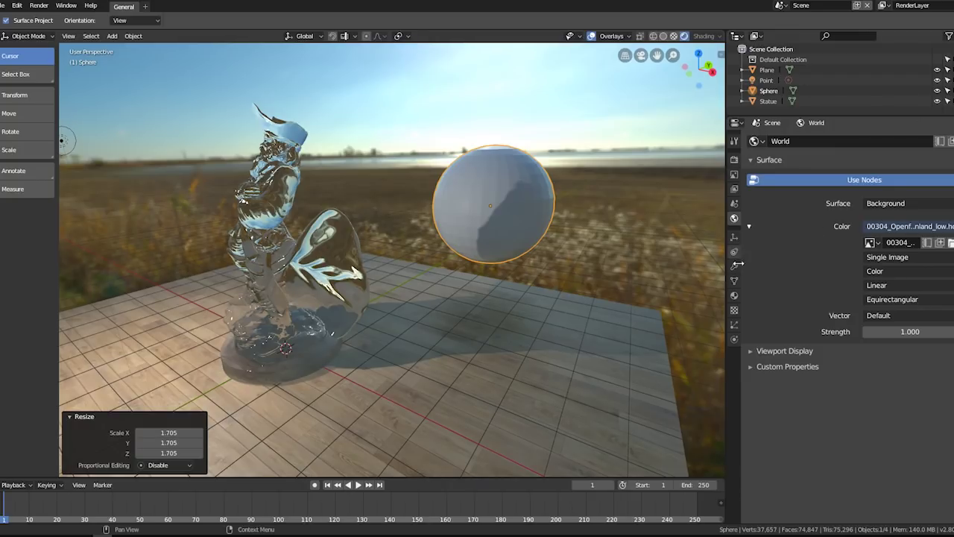
click(735, 295)
click(888, 195)
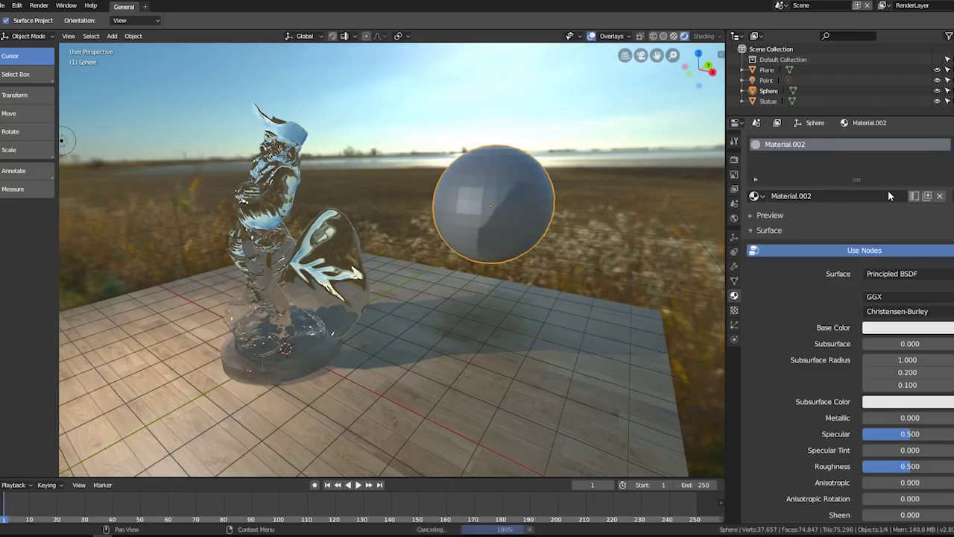
Step: Set the sphere's Base Color to red
click(917, 328)
click(891, 236)
middle_drag(567, 261, 618, 265)
Step: Duplicate the sphere along X and give the copy its own green Material.003
key(shift+d)
key(x)
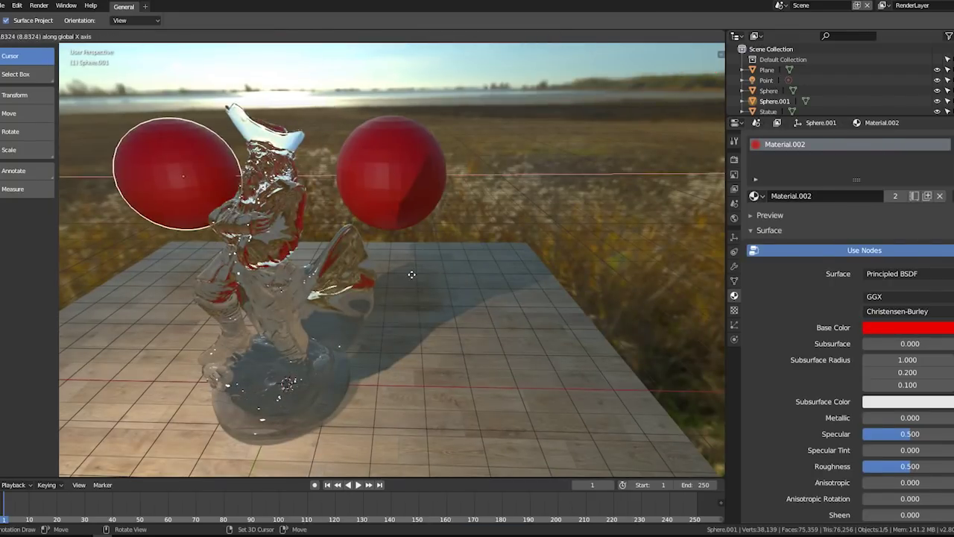
key(Return)
click(904, 196)
click(916, 334)
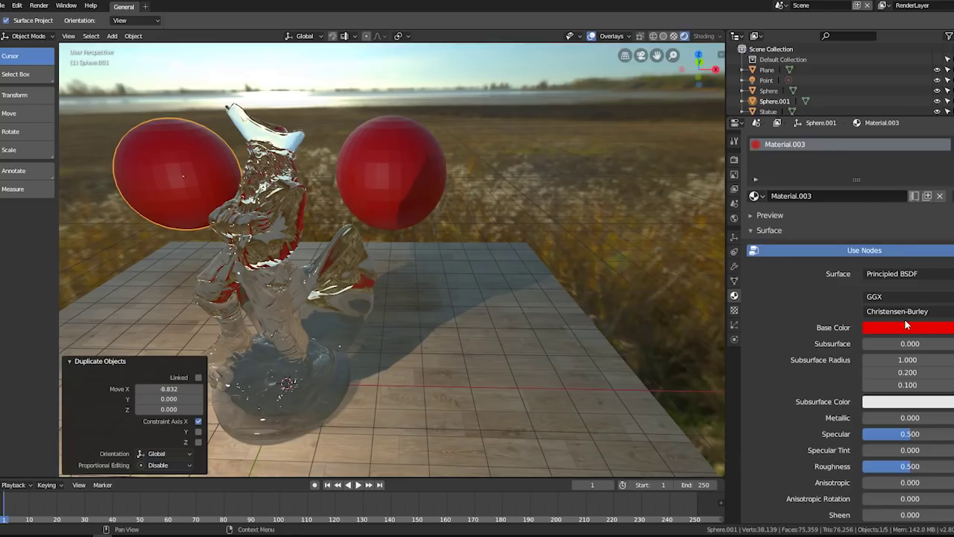
click(910, 330)
click(889, 198)
click(853, 164)
Step: Move the red sphere behind the statue and the green sphere closer to it
middle_drag(436, 273, 445, 209)
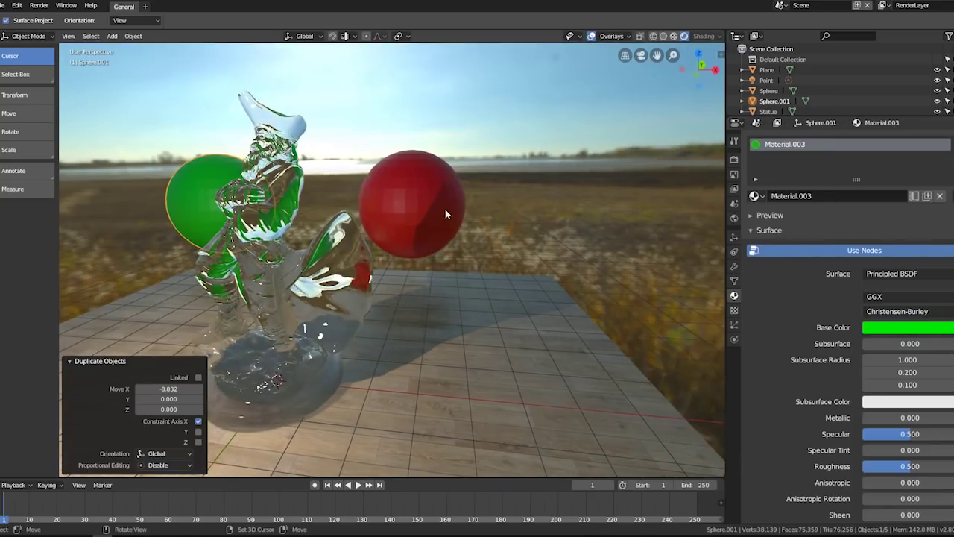
click(321, 223)
drag(320, 224, 343, 224)
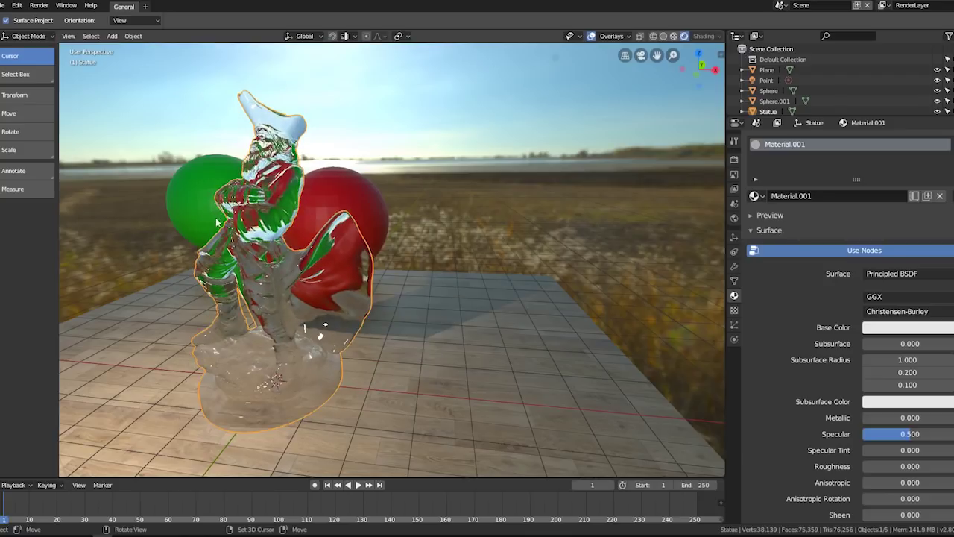
drag(201, 194, 224, 208)
scroll(250, 298, up, 3)
middle_drag(250, 299, 404, 263)
Step: Hide the viewport overlays and select the glass statue
click(592, 36)
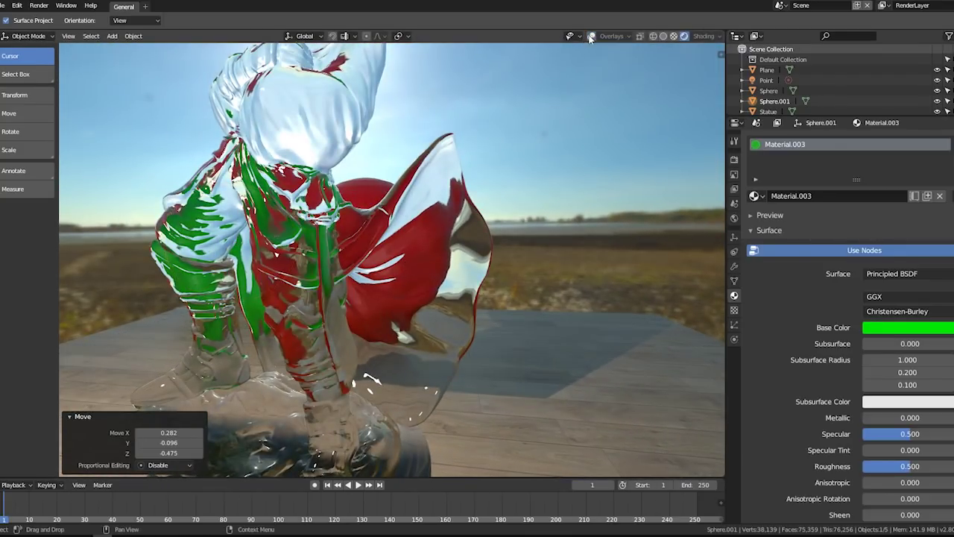
click(452, 181)
key(Tab)
key(Tab)
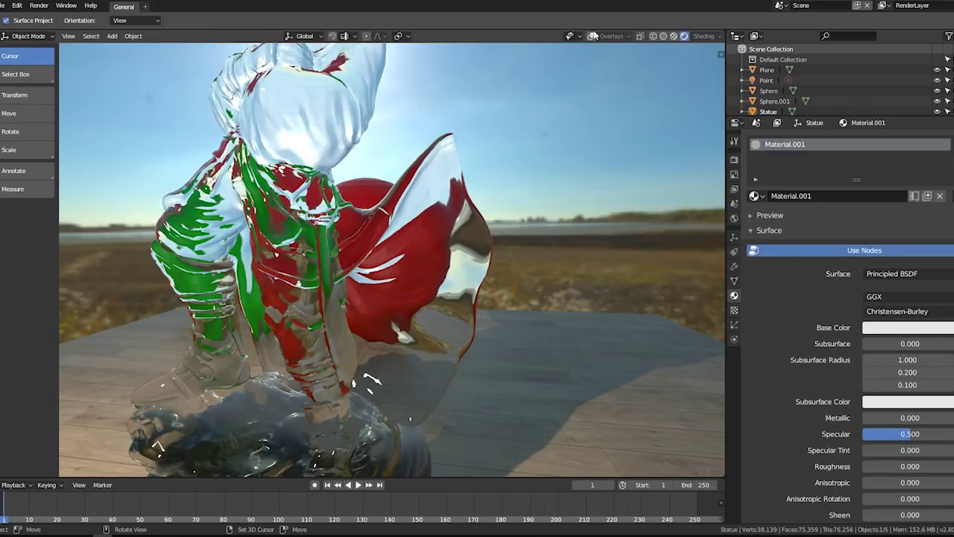
click(591, 36)
click(592, 37)
Step: Set the statue's glass Roughness to about 0.56 and expand the render Sampling panel
scroll(835, 298, down, 2)
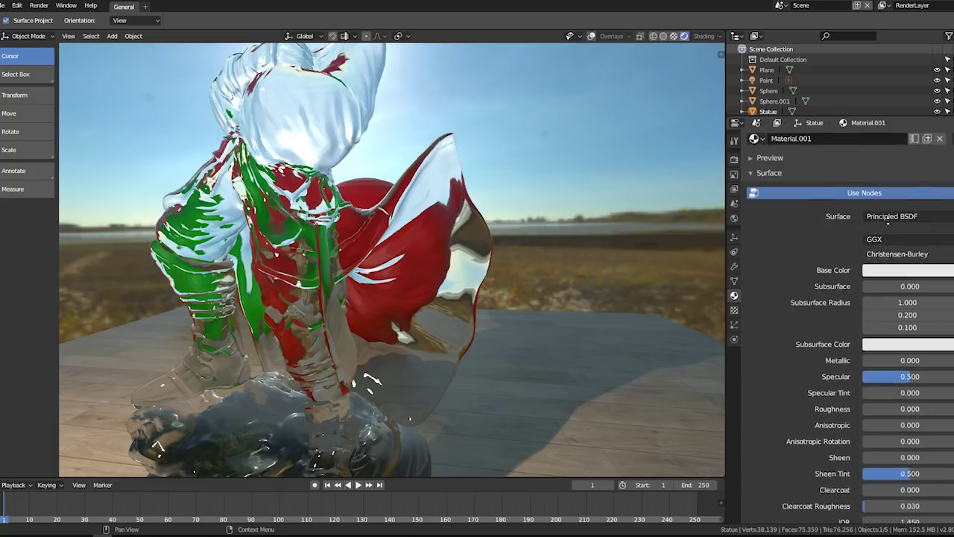
scroll(835, 298, down, 2)
drag(910, 340, 943, 340)
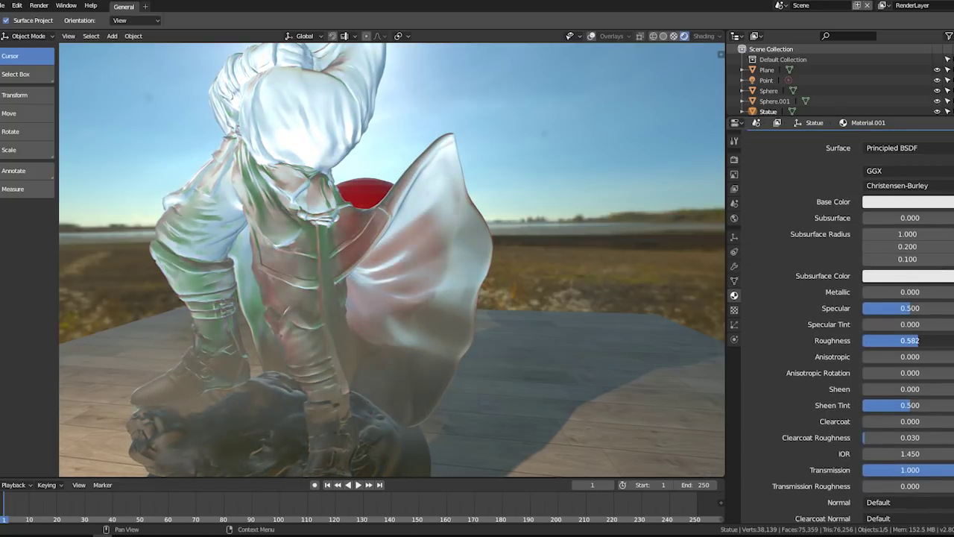
mouse_move(395, 324)
middle_down()
mouse_move(456, 311)
mouse_move(444, 305)
mouse_move(450, 326)
mouse_move(534, 314)
middle_up()
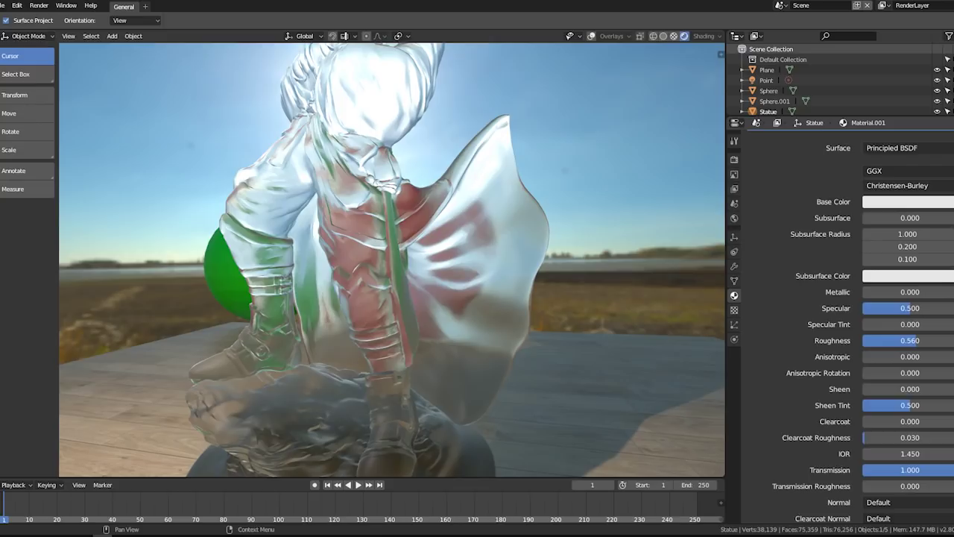
click(735, 160)
click(772, 161)
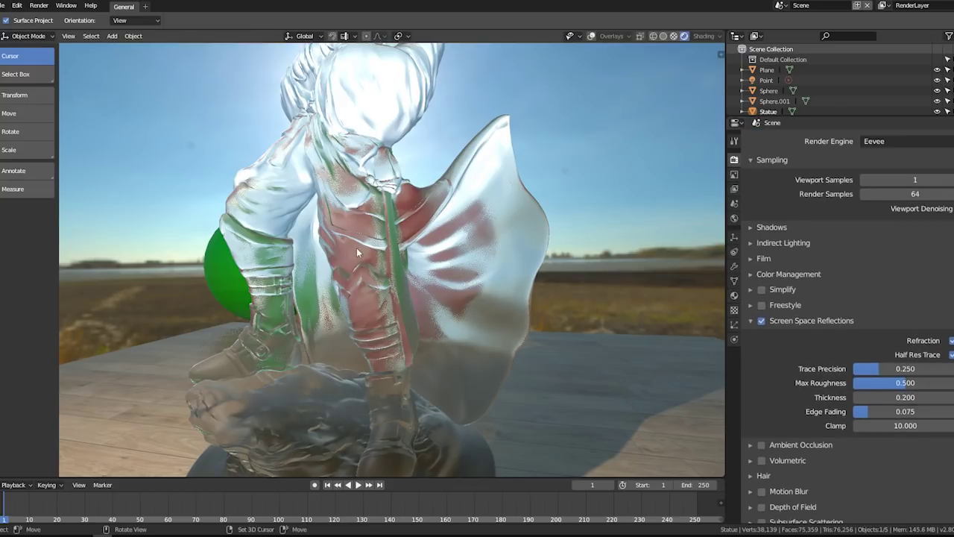
Step: Set Eevee Viewport Samples to 64, matching the 64 Render Samples
click(923, 179)
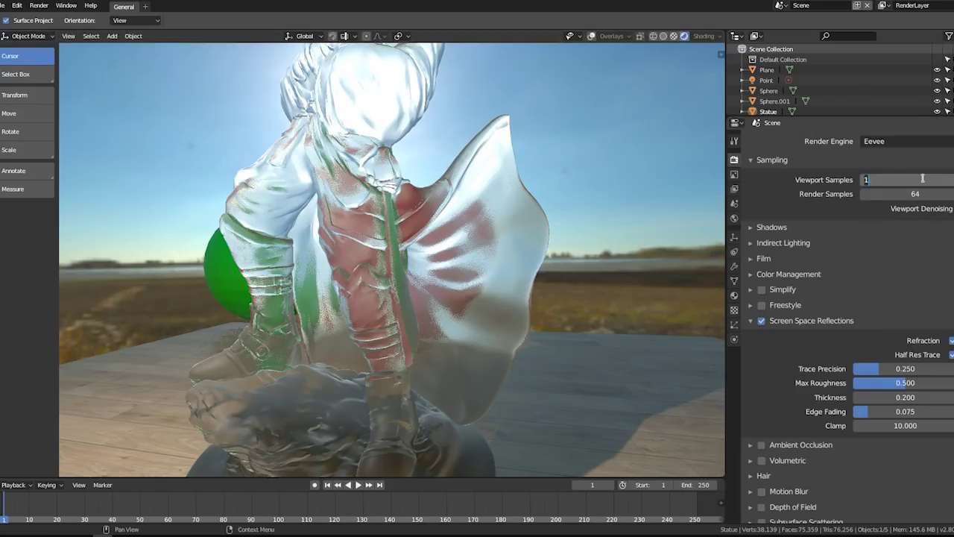
text(4)
key(Return)
click(920, 179)
key(Return)
click(920, 179)
text(64)
key(Return)
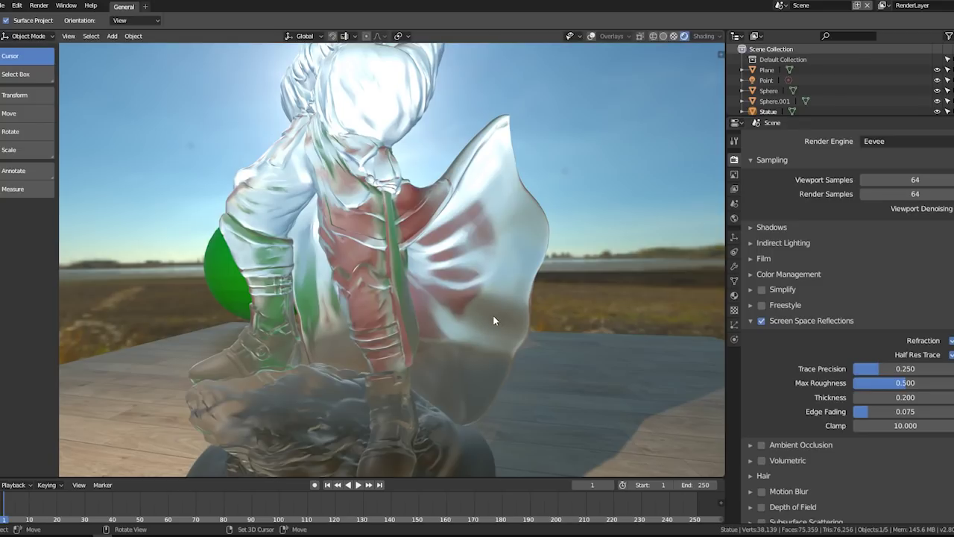
scroll(403, 292, down, 5)
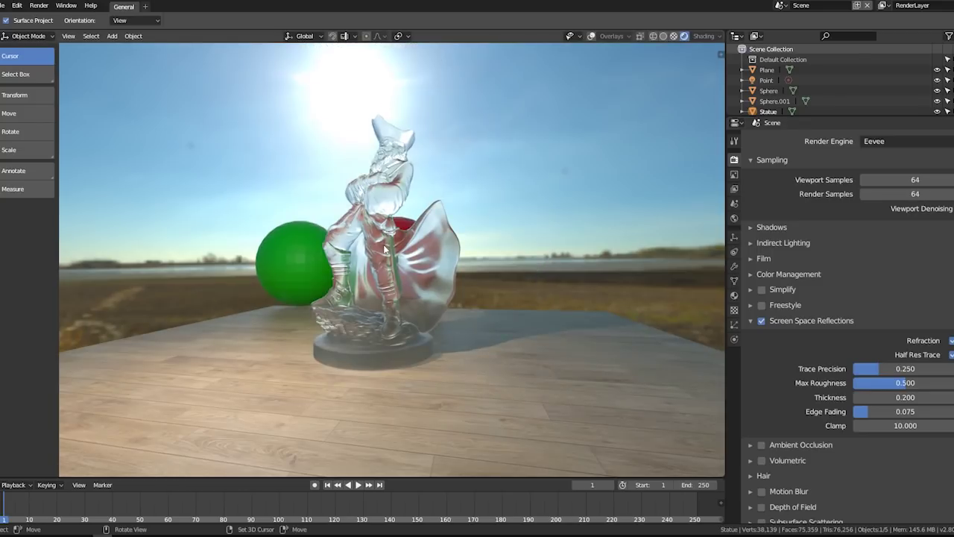
Step: Add a view-aligned camera, pull it back to frame statue and spheres, and render with F12
key(shift+a)
click(341, 369)
key(ctrl+alt+KP_0)
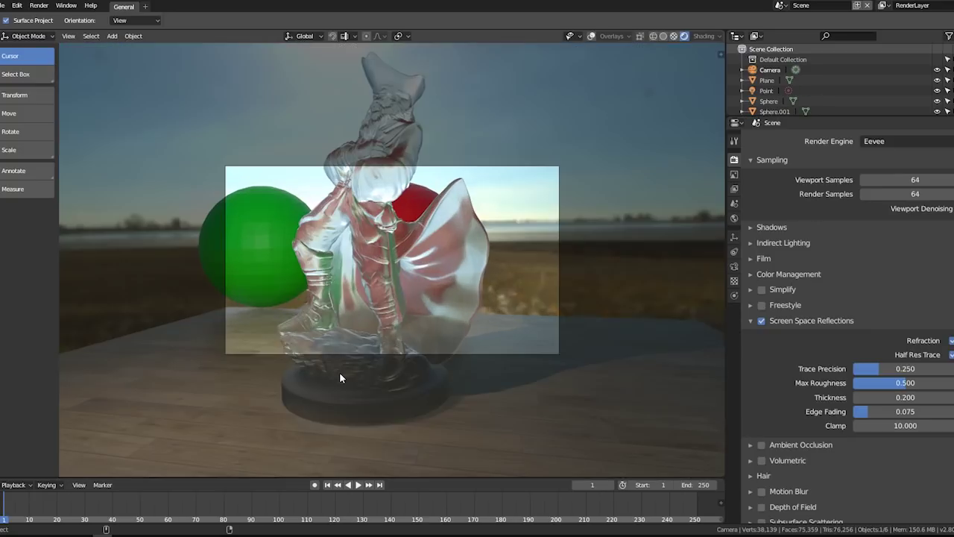
key(g)
click(441, 373)
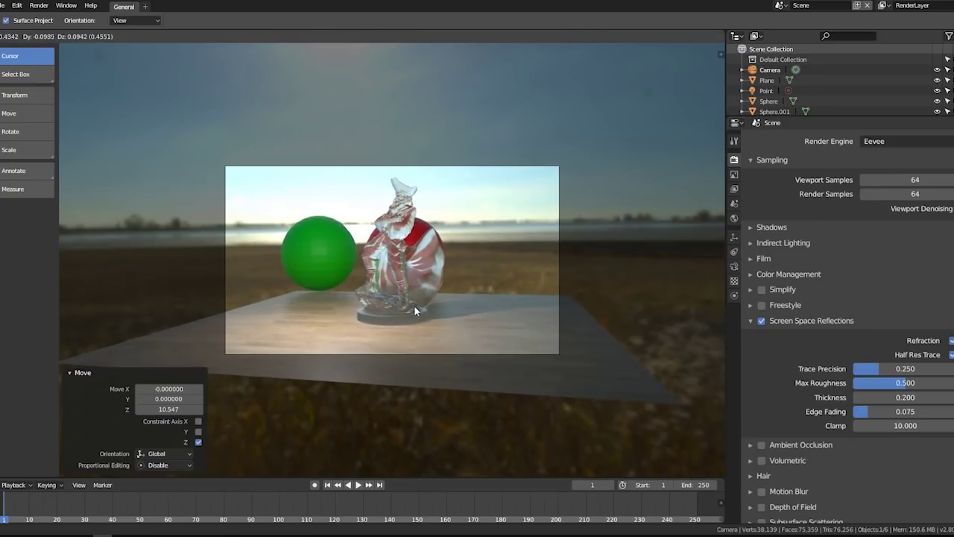
key(F12)
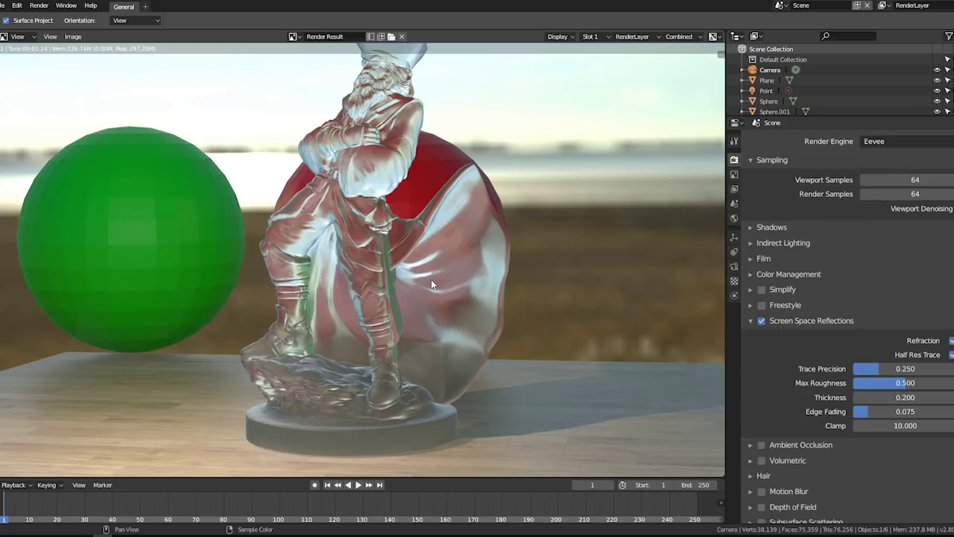
click(749, 322)
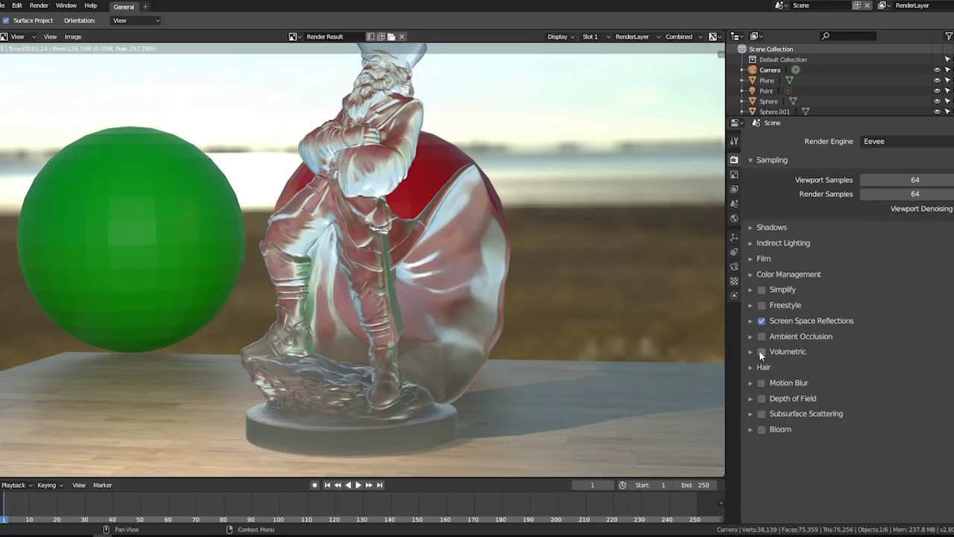
Step: Browse from the demo folder into LivingRoom and open Livingroom Eevee_Final.blend
click(3, 6)
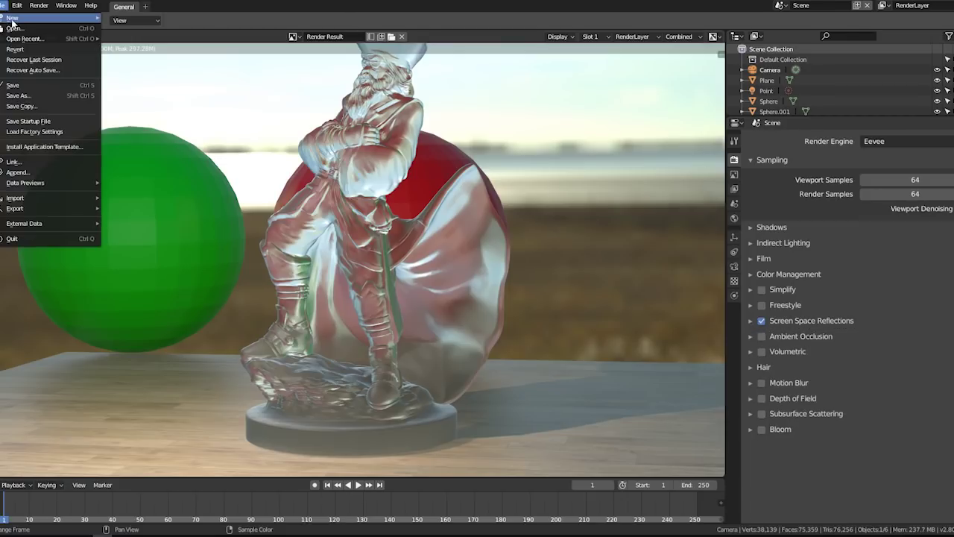
click(19, 34)
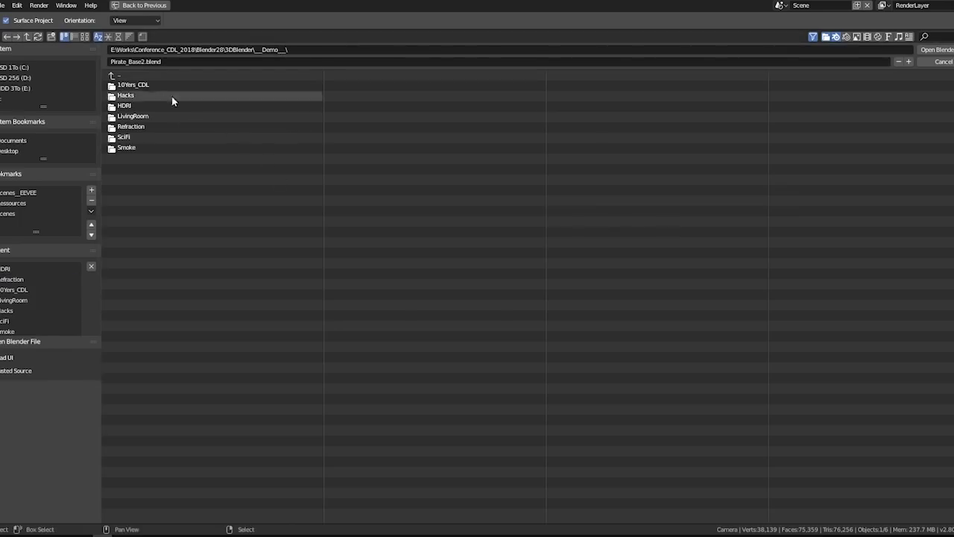
click(178, 126)
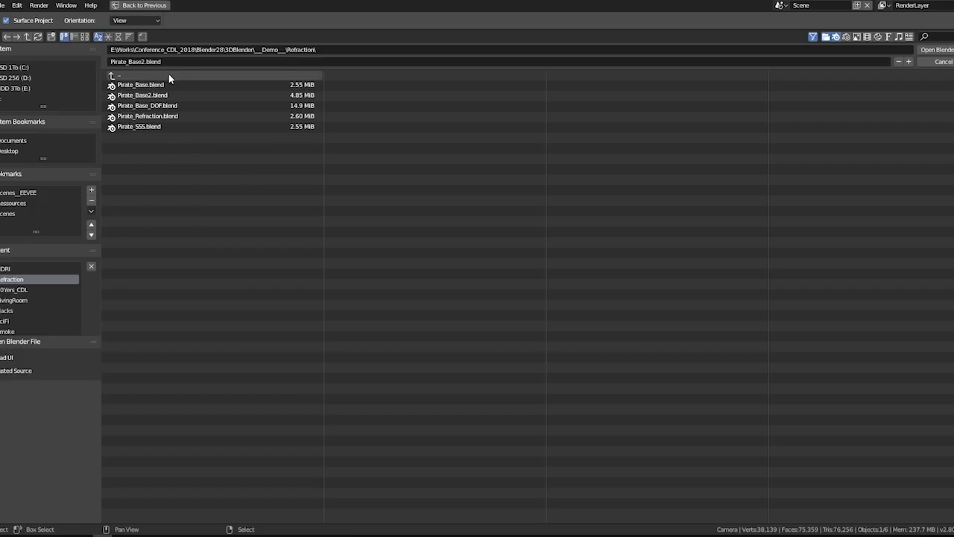
click(168, 75)
click(163, 115)
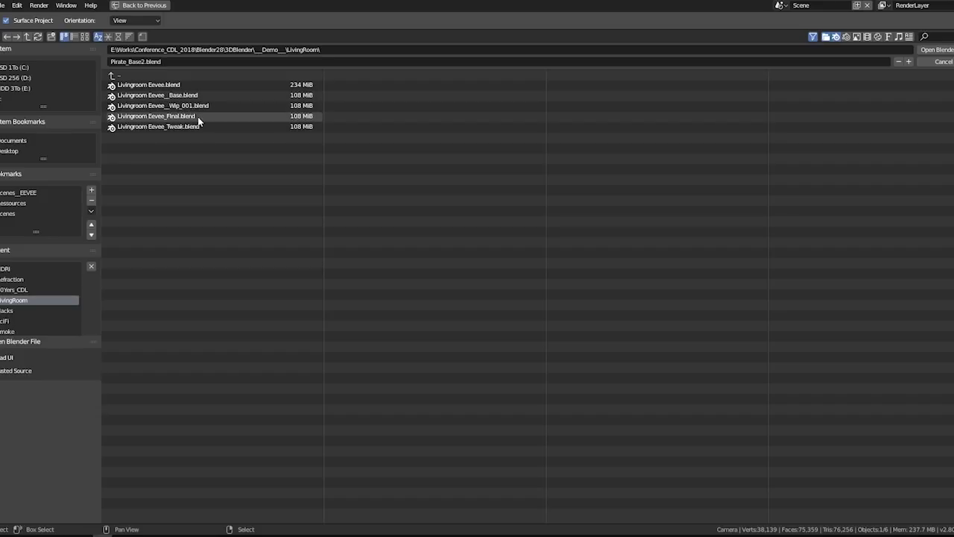
click(197, 118)
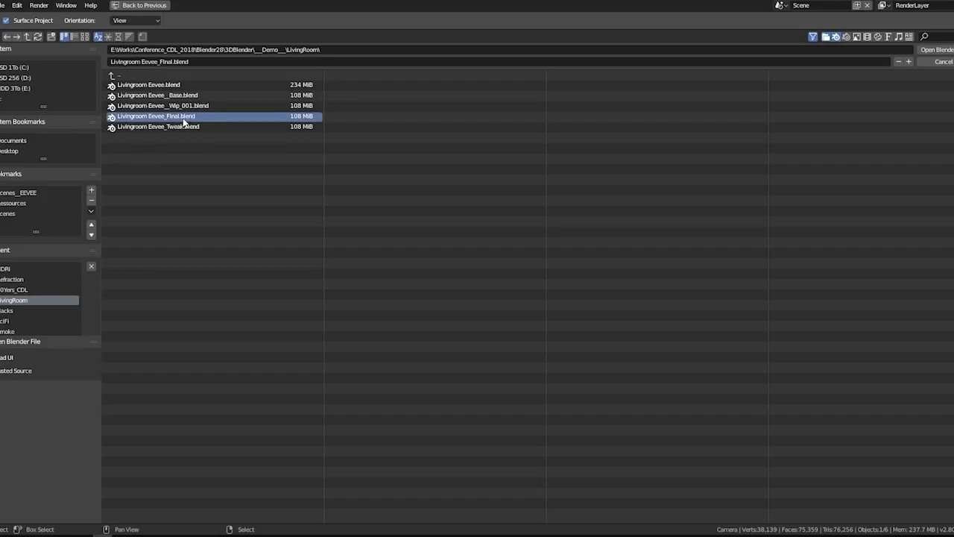
click(192, 97)
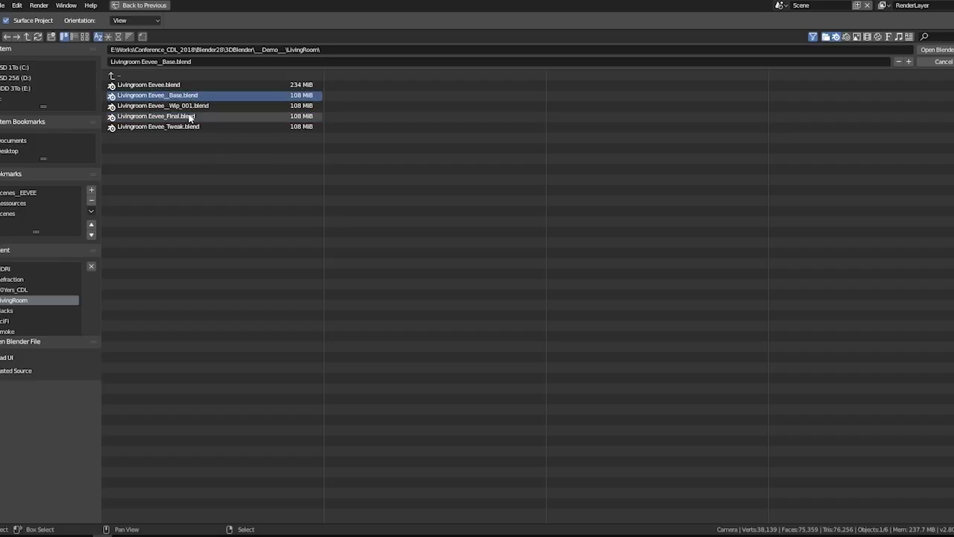
double_click(191, 118)
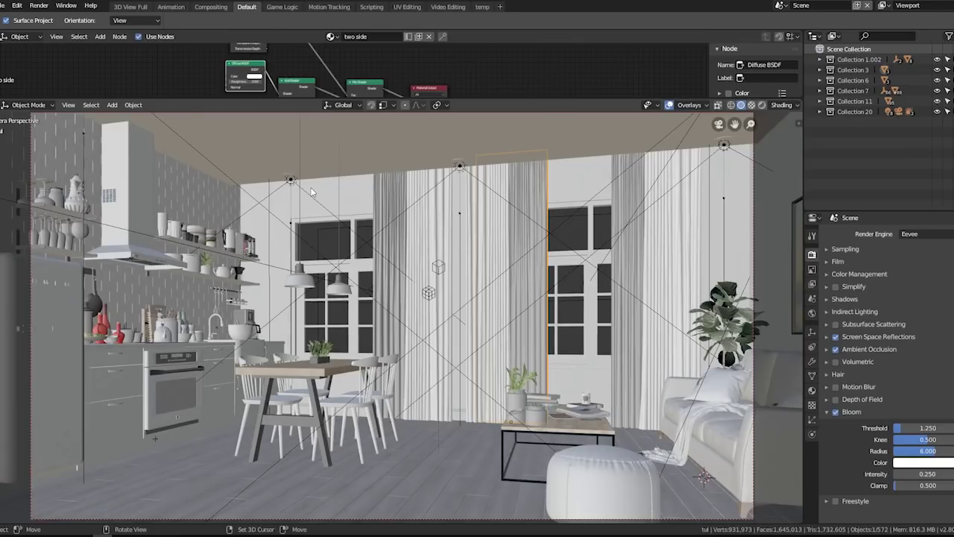
Step: Switch the living room to Rendered shading, turn off overlays, and recenter the camera frame
key(shift)
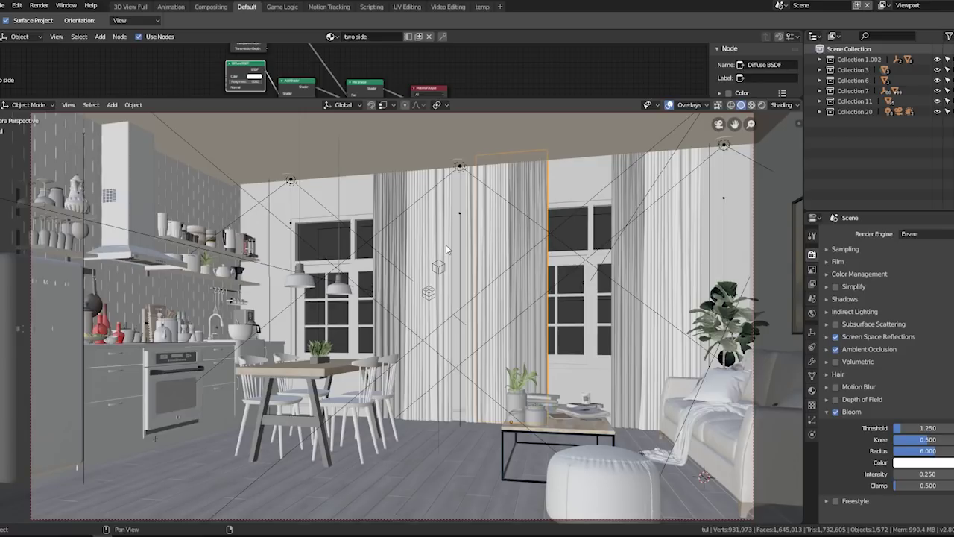
key(shift+z)
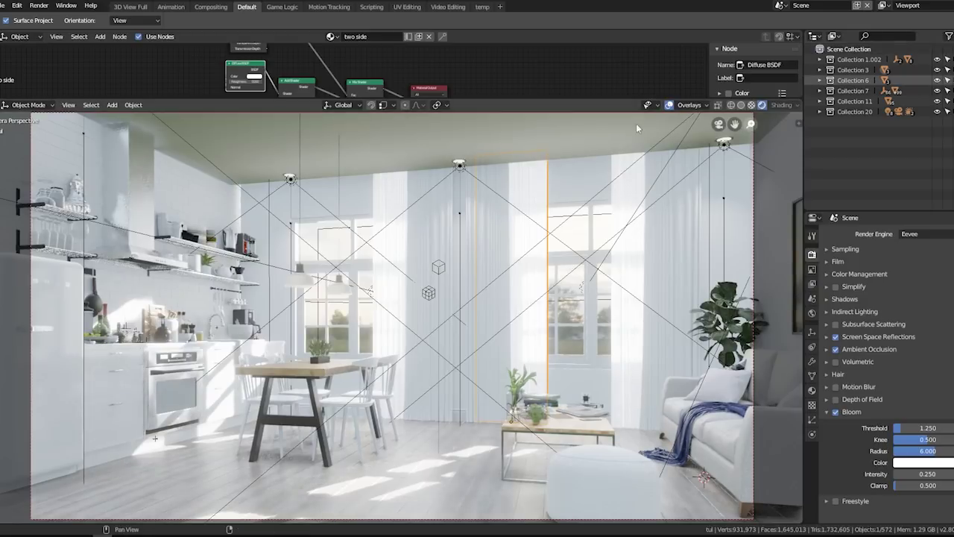
click(669, 105)
shift+middle_drag(491, 386, 488, 369)
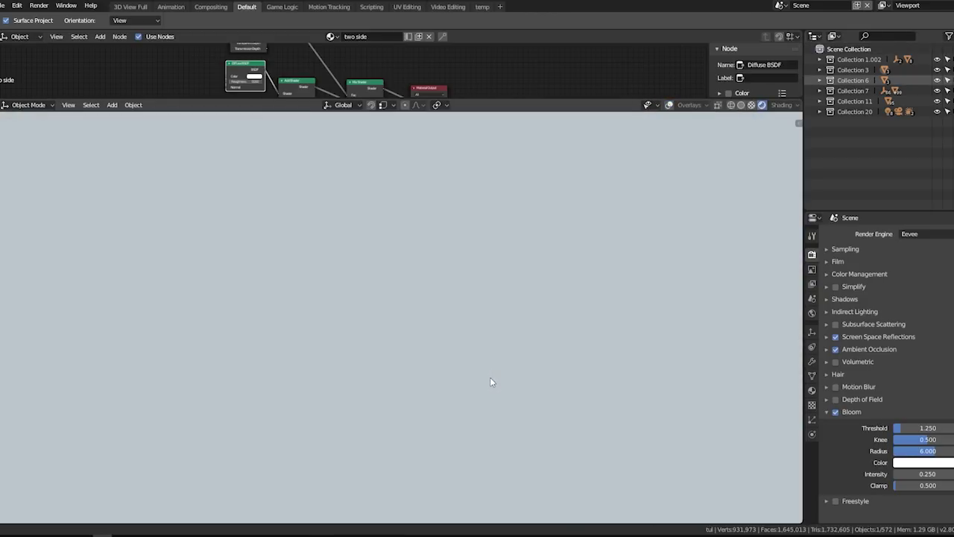
Step: Enable Lock Camera to View and bring the camera close onto the tabletop plant
key(n)
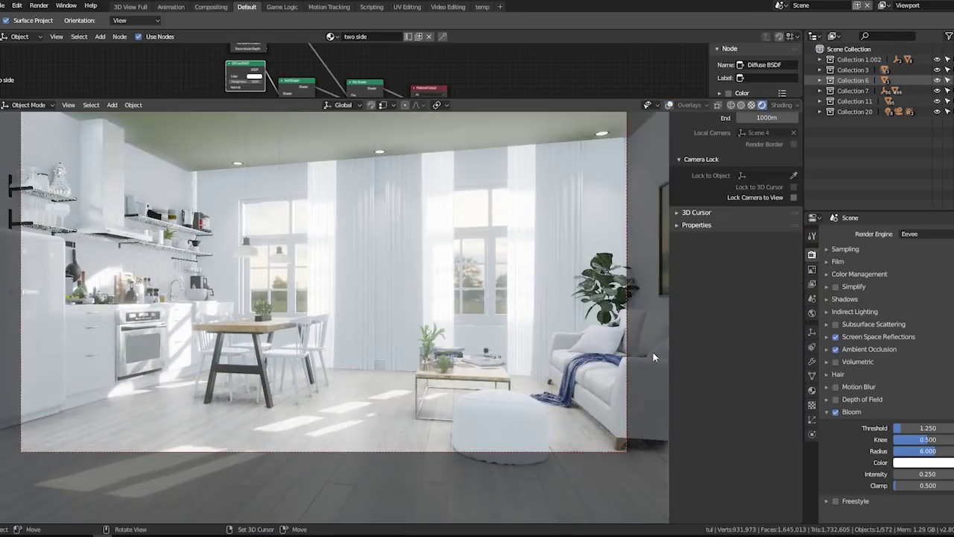
scroll(755, 197, up, 2)
click(793, 260)
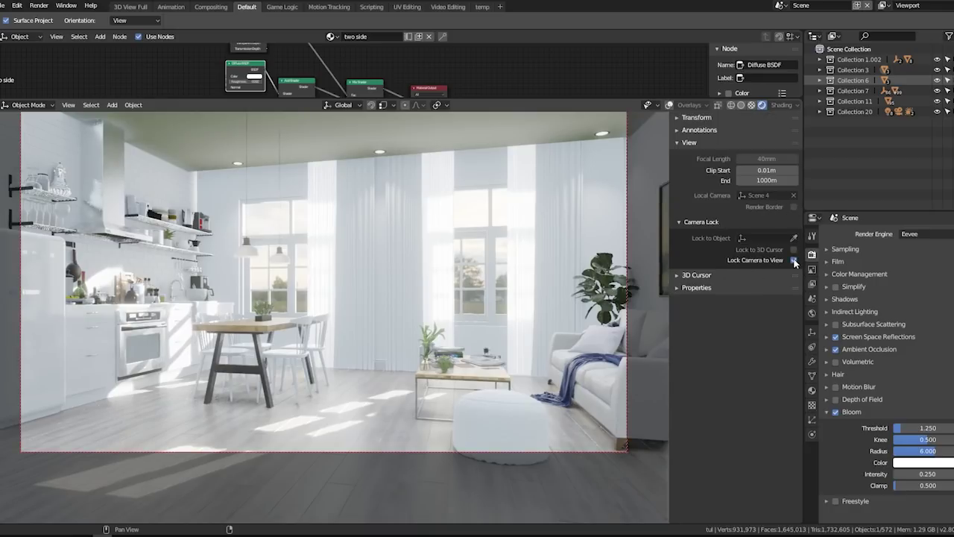
middle_drag(406, 288, 417, 327)
scroll(442, 263, up, 3)
scroll(448, 253, up, 2)
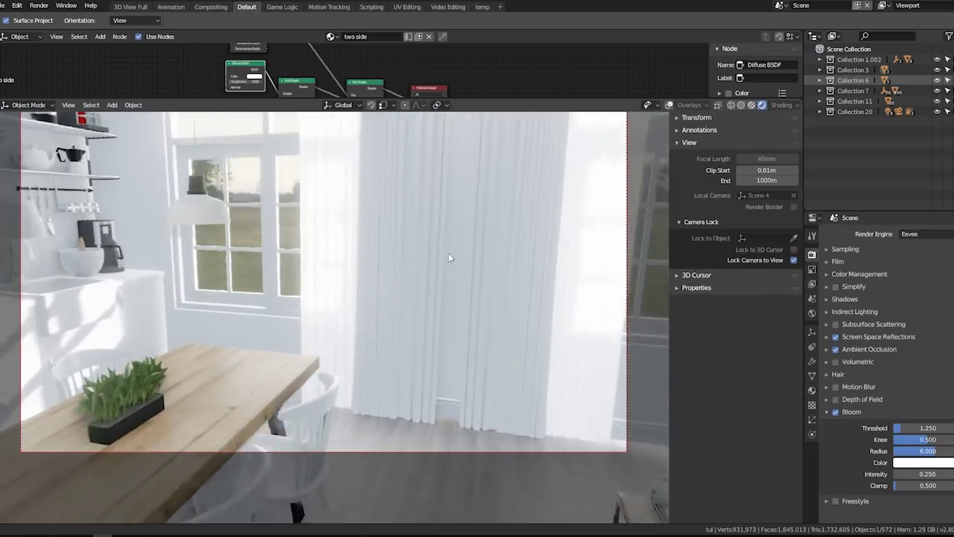
middle_drag(448, 253, 509, 250)
scroll(469, 275, up, 2)
middle_drag(468, 275, 473, 346)
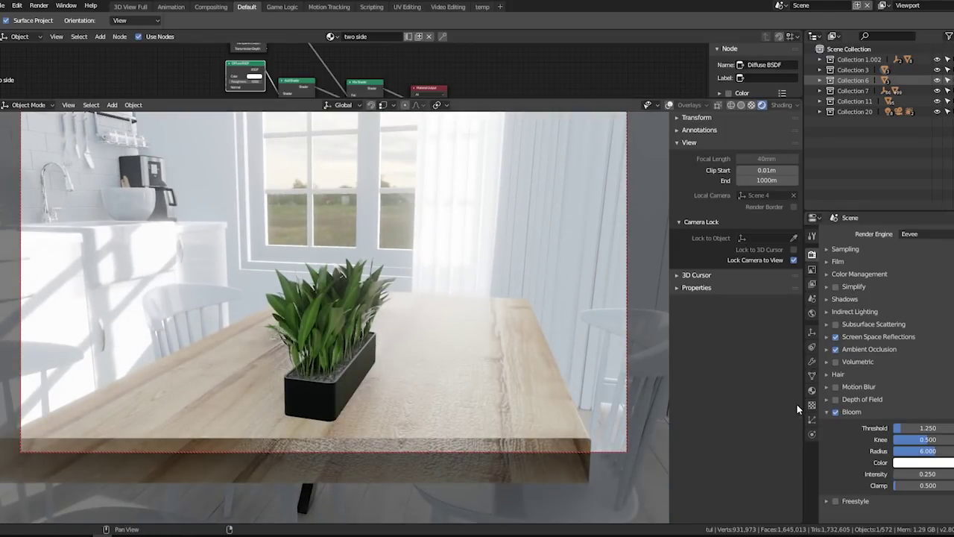
Step: Browse the material and modifier properties and select the object using the White Diff material
click(812, 390)
click(812, 354)
click(812, 361)
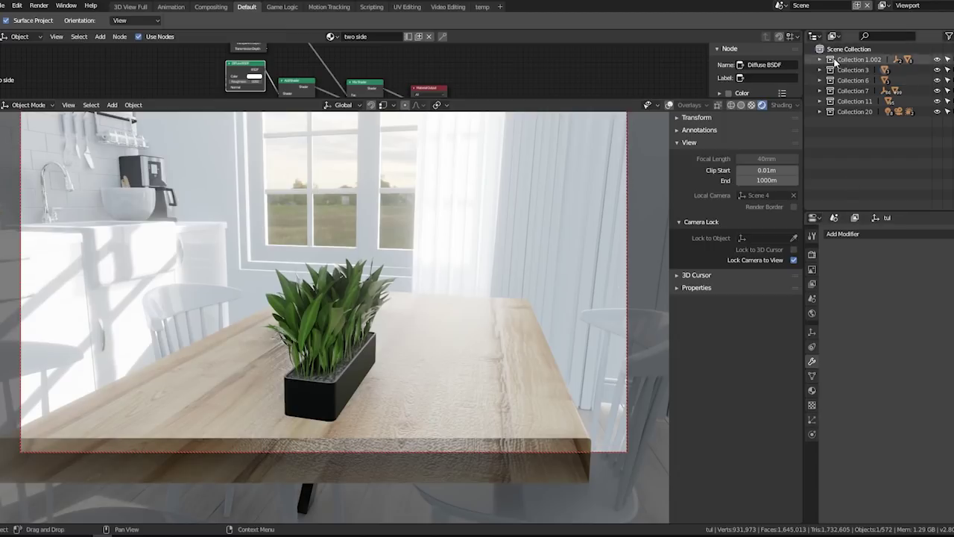
click(627, 170)
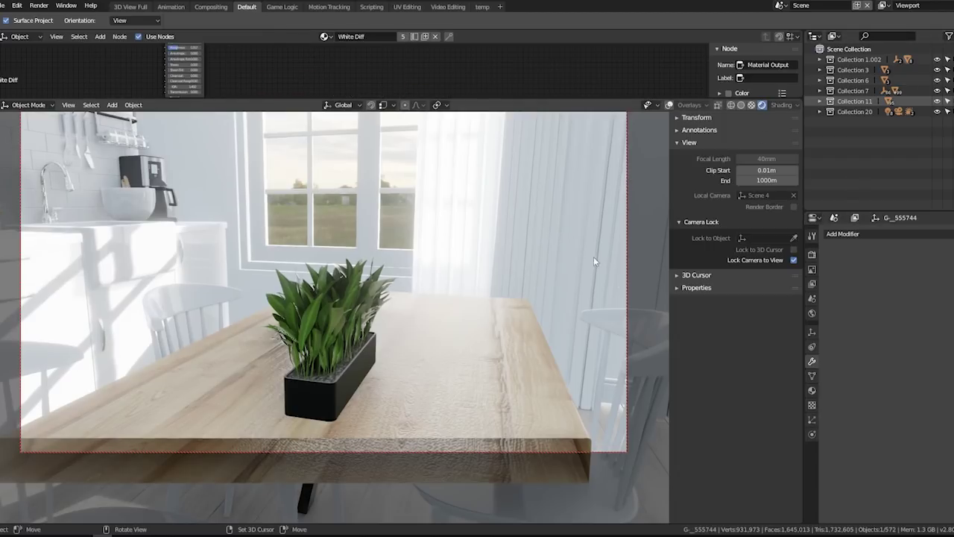
Step: Filter the outliner with "came" and adjust the camera angle on the table
text(came)
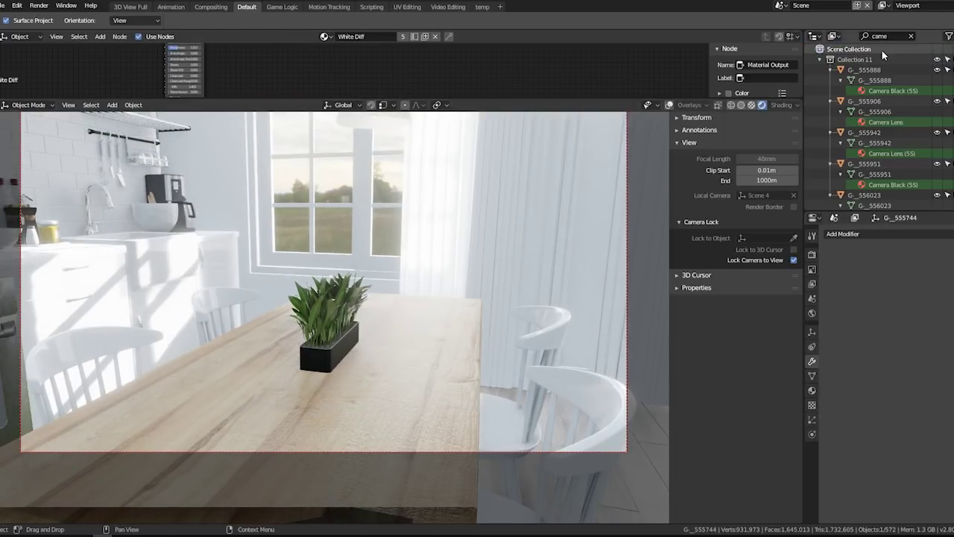
key(Return)
middle_drag(429, 261, 479, 281)
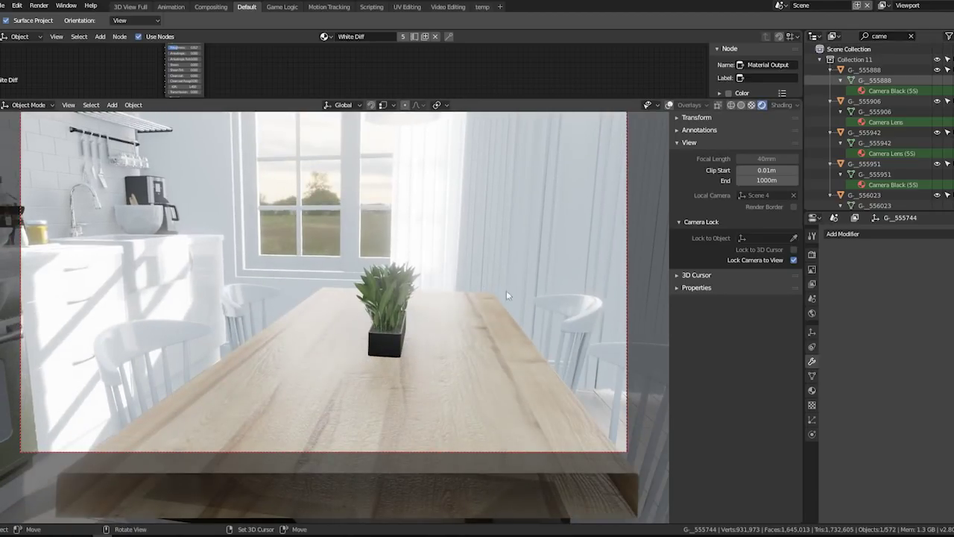
Step: Unlock the camera from the view, set Clip Start to 0.001 m, and inspect the room up close
click(793, 259)
middle_drag(543, 259, 776, 172)
click(775, 171)
text(0.001)
key(Return)
middle_drag(447, 284, 355, 325)
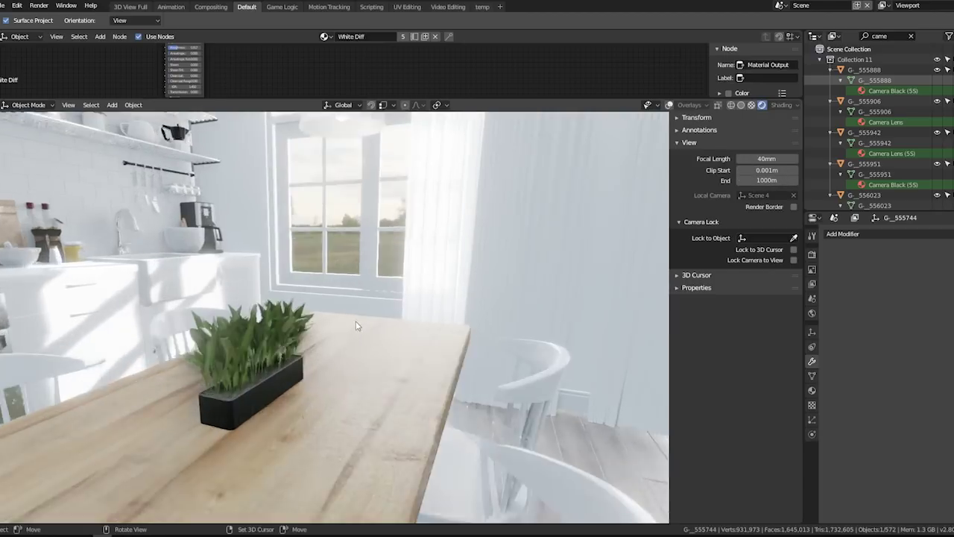
key(KP_0)
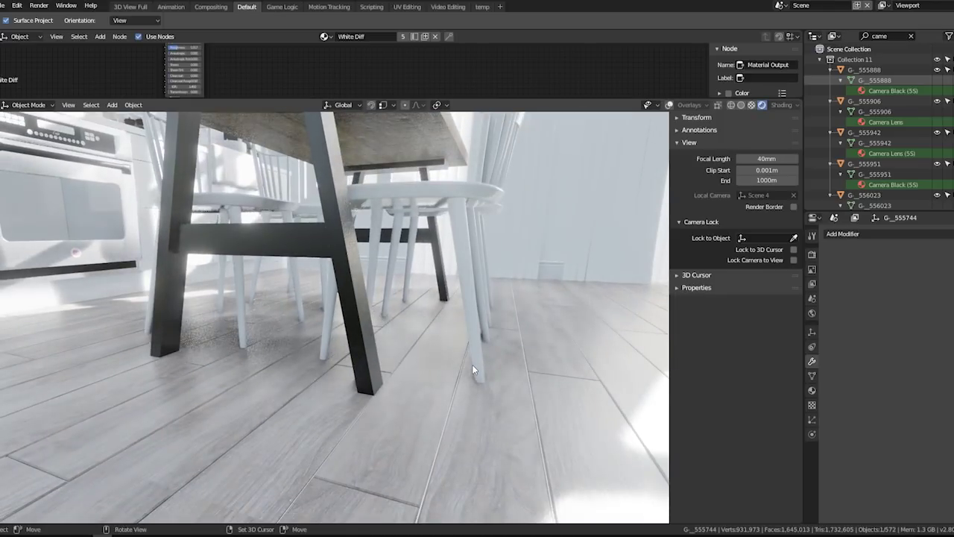
middle_drag(467, 340, 457, 310)
scroll(458, 306, up, 2)
scroll(458, 301, up, 2)
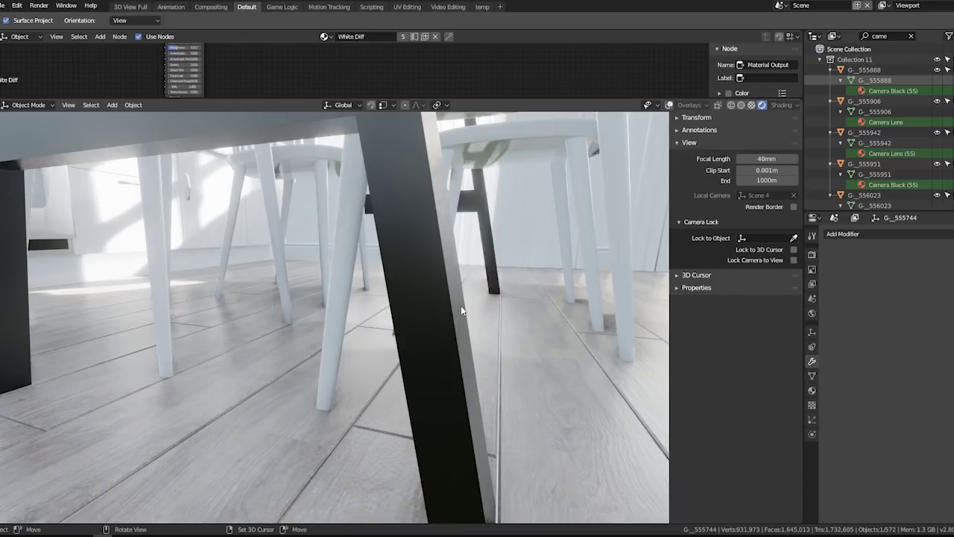
mouse_move(461, 306)
shift+middle_down()
mouse_move(502, 268)
mouse_move(503, 289)
mouse_move(404, 353)
shift+middle_up()
Step: Select the curtain and shift it sideways along the X axis
click(339, 299)
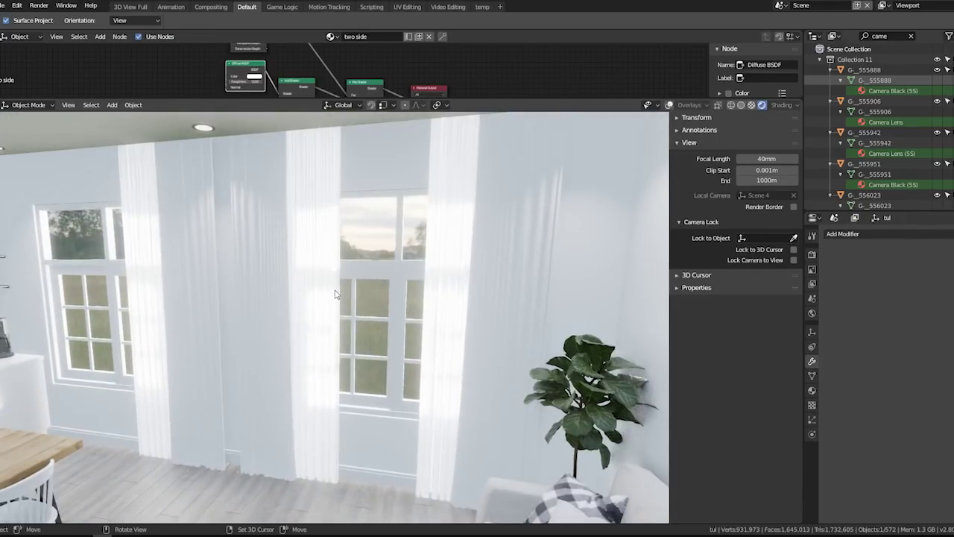
mouse_move(338, 298)
ctrl+middle_down()
mouse_move(395, 335)
mouse_move(426, 334)
mouse_move(320, 337)
mouse_move(356, 341)
mouse_move(337, 337)
ctrl+middle_up()
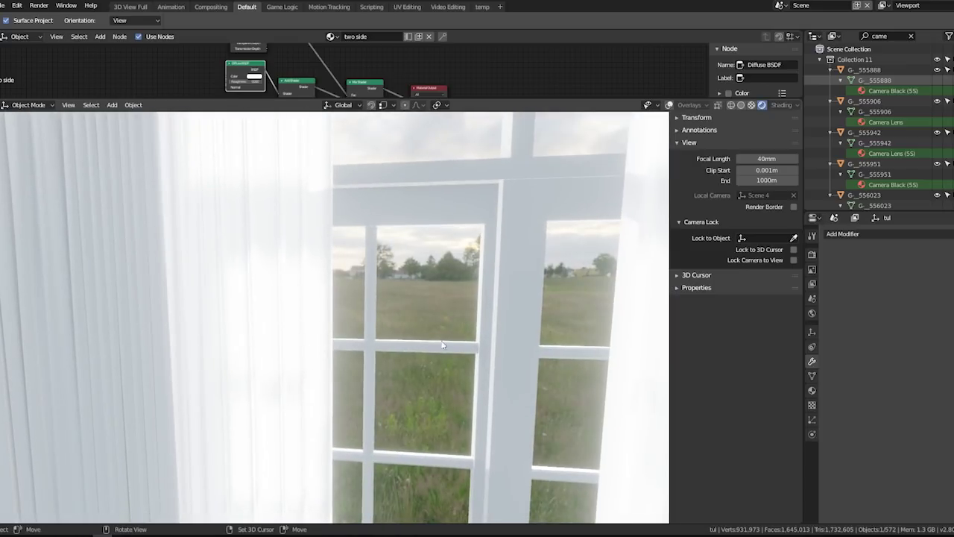
mouse_move(328, 286)
middle_down()
mouse_move(361, 233)
mouse_move(347, 270)
mouse_move(345, 239)
mouse_move(319, 281)
mouse_move(290, 283)
mouse_move(352, 188)
mouse_move(320, 239)
mouse_move(340, 301)
middle_up()
key(g)
key(x)
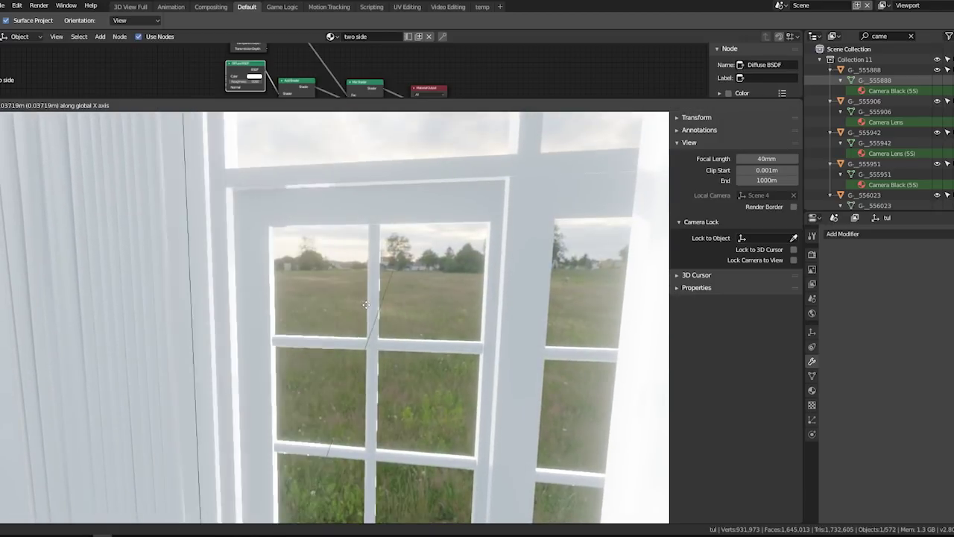
click(312, 301)
scroll(340, 340, down, 1)
scroll(341, 340, down, 2)
scroll(340, 351, down, 2)
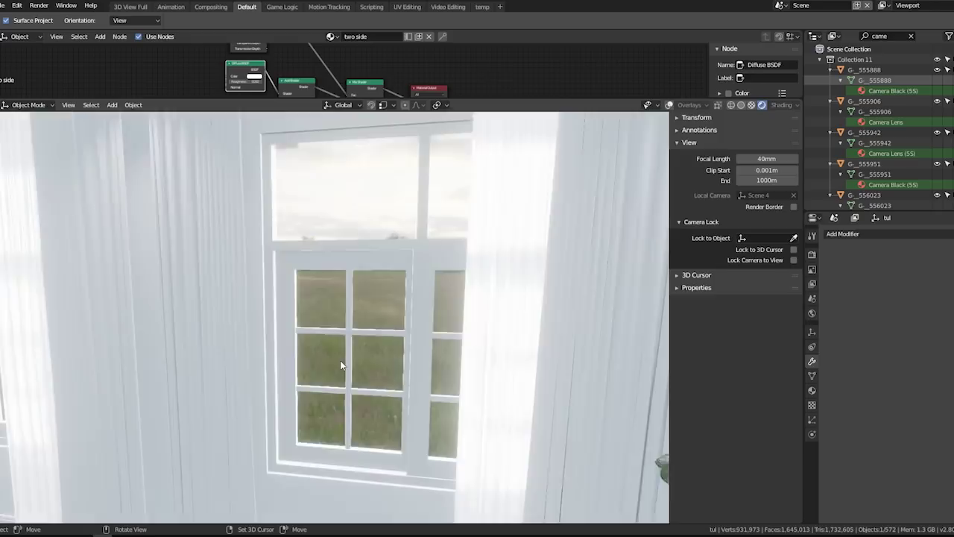
scroll(338, 359, down, 2)
scroll(337, 358, up, 7)
Step: Move the curtain again along X to its final position and enlarge the node editor
key(g)
key(x)
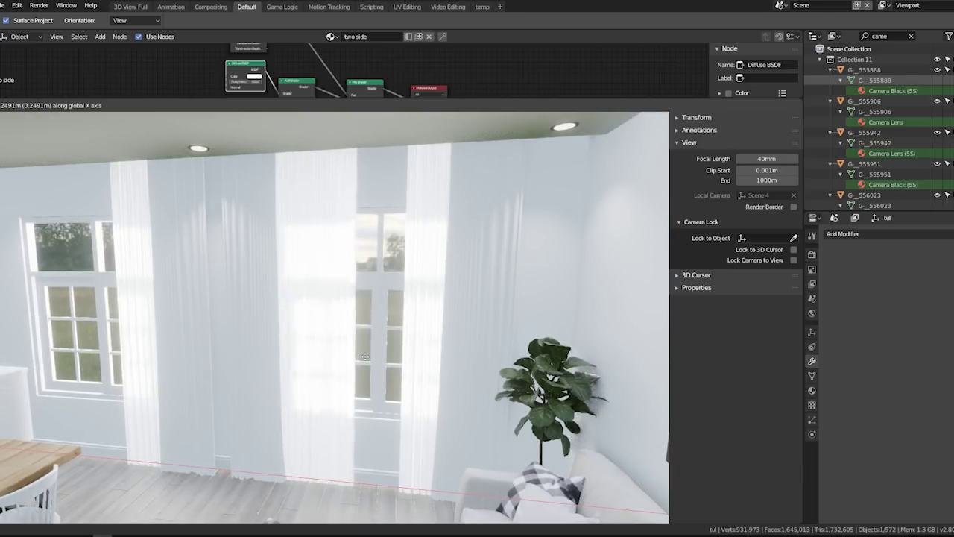
click(341, 360)
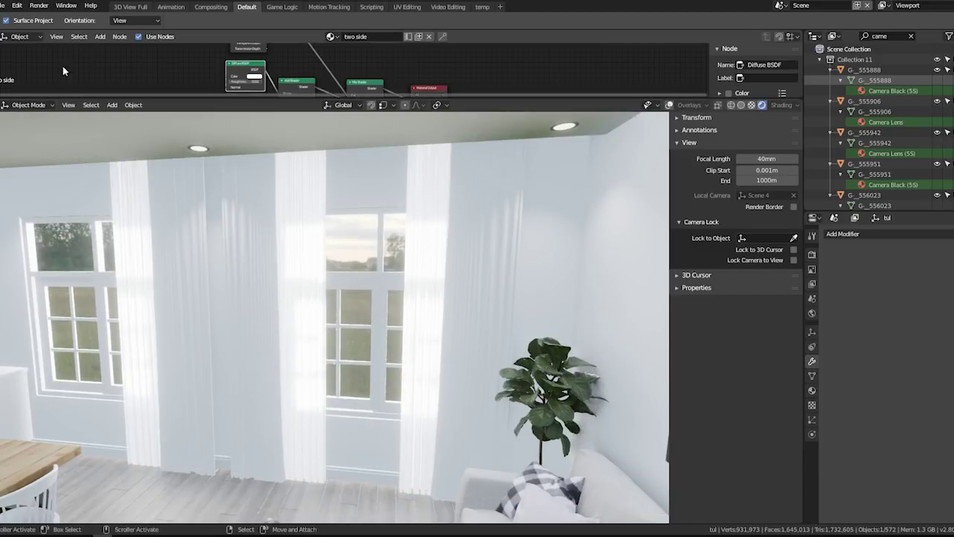
click(3, 6)
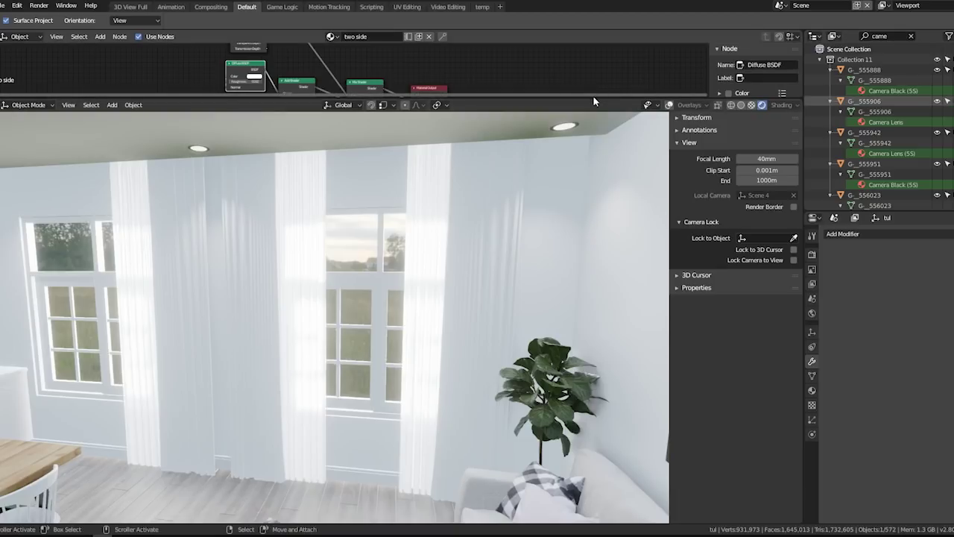
drag(592, 97, 522, 214)
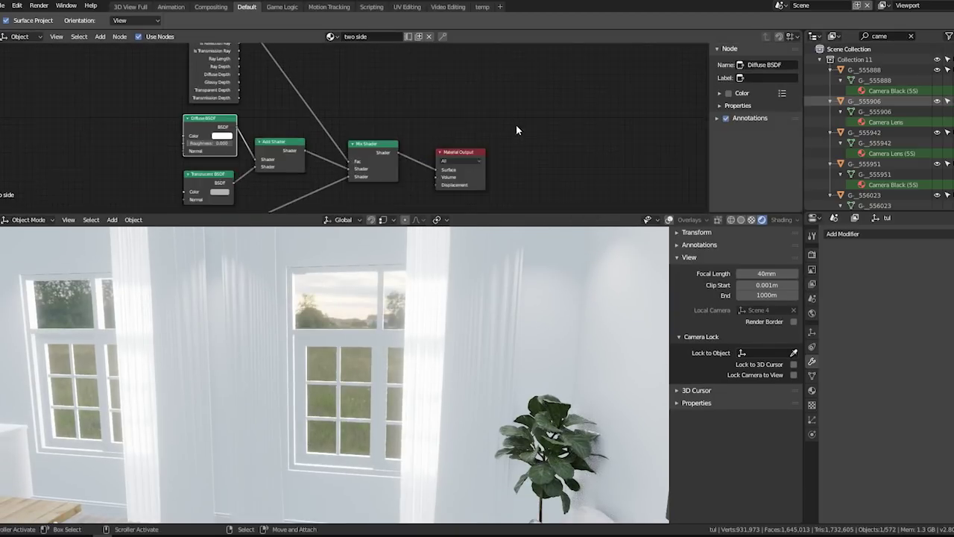
Step: Change the Render Engine from Eevee to Cycles in the Render properties
scroll(516, 124, up, 2)
key(shift+a)
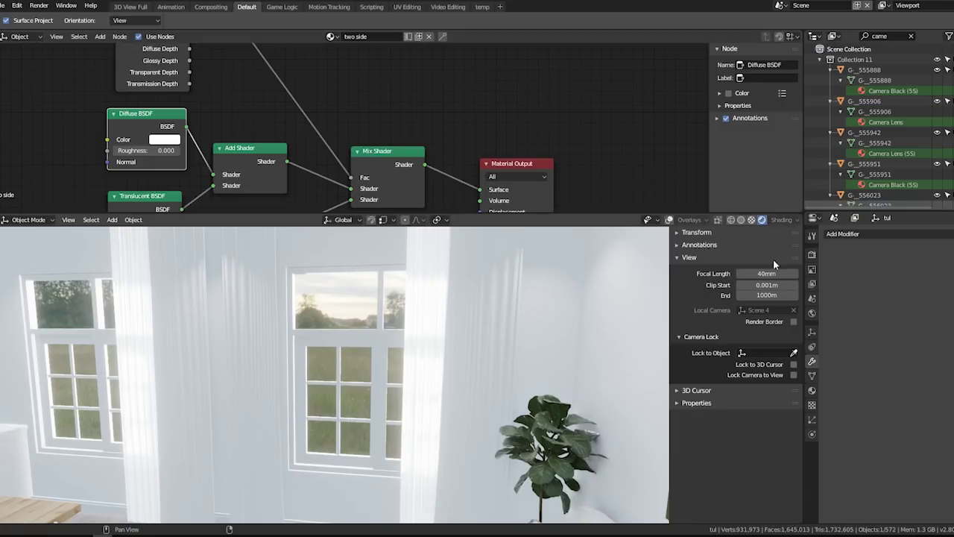
click(812, 253)
click(932, 233)
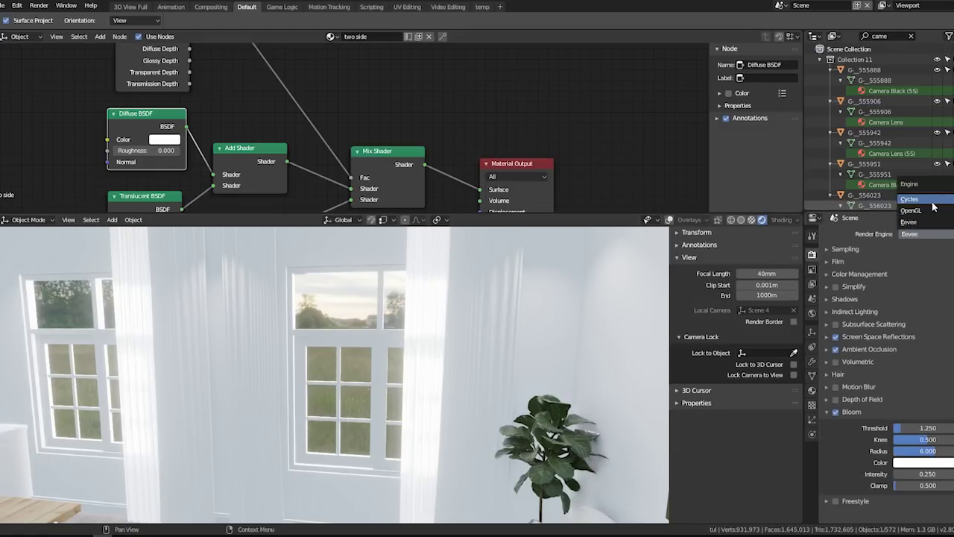
click(932, 200)
key(shift+a)
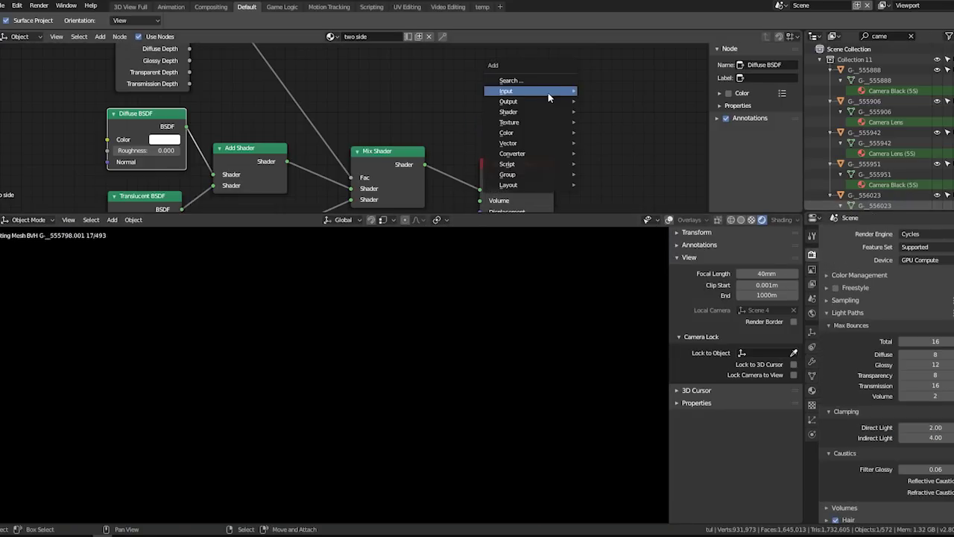
mouse_move(529, 112)
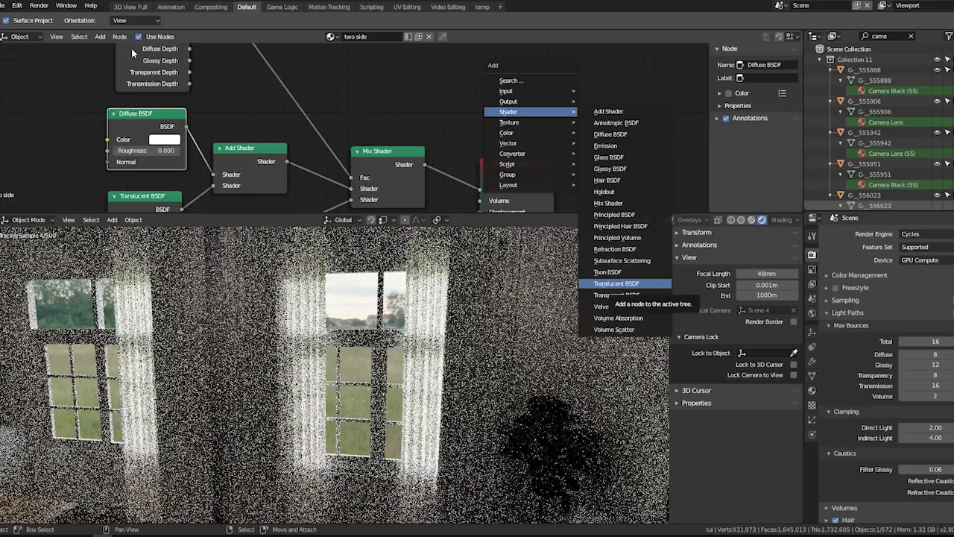
key(Escape)
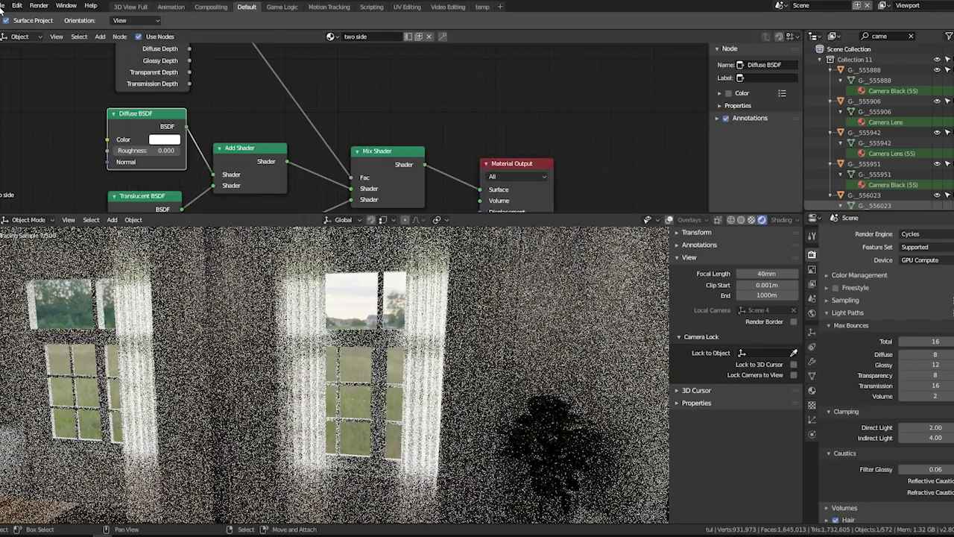
click(2, 9)
click(3, 10)
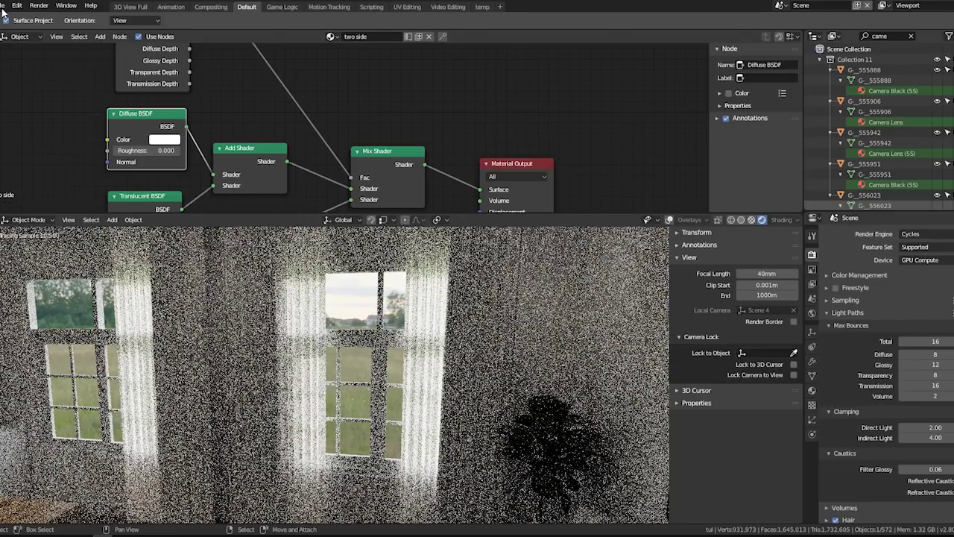
click(3, 10)
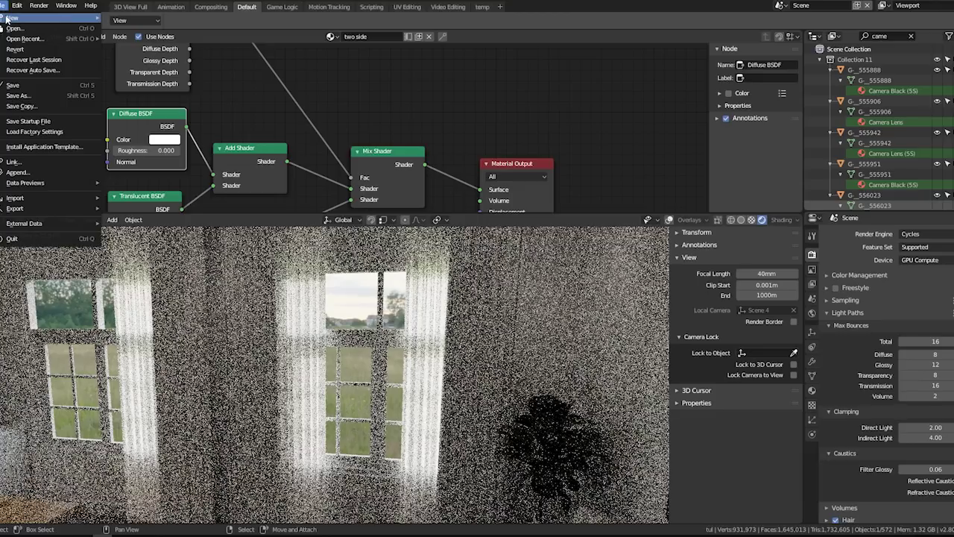
Step: Start a new General file, then open Translucency.blend from the Demo's Hacks folder
click(129, 17)
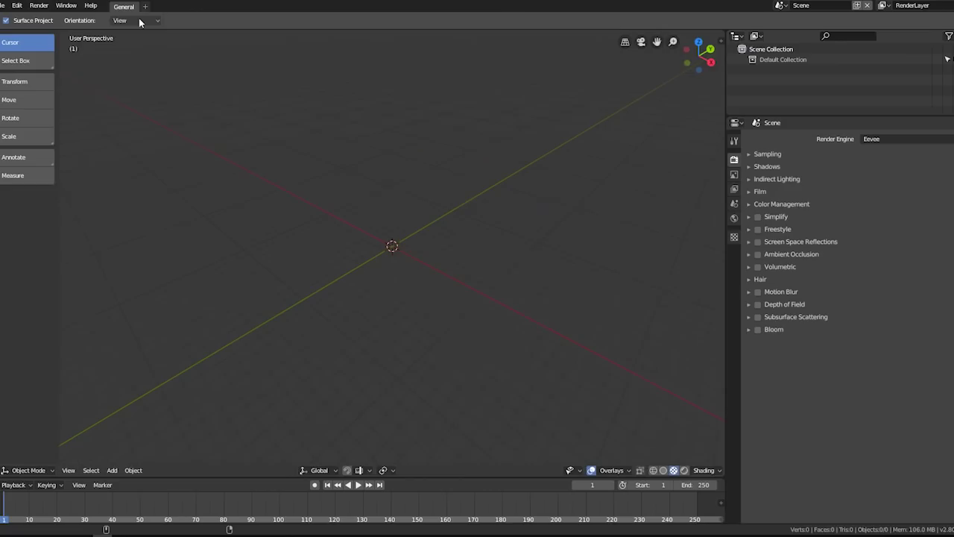
click(3, 5)
mouse_move(26, 39)
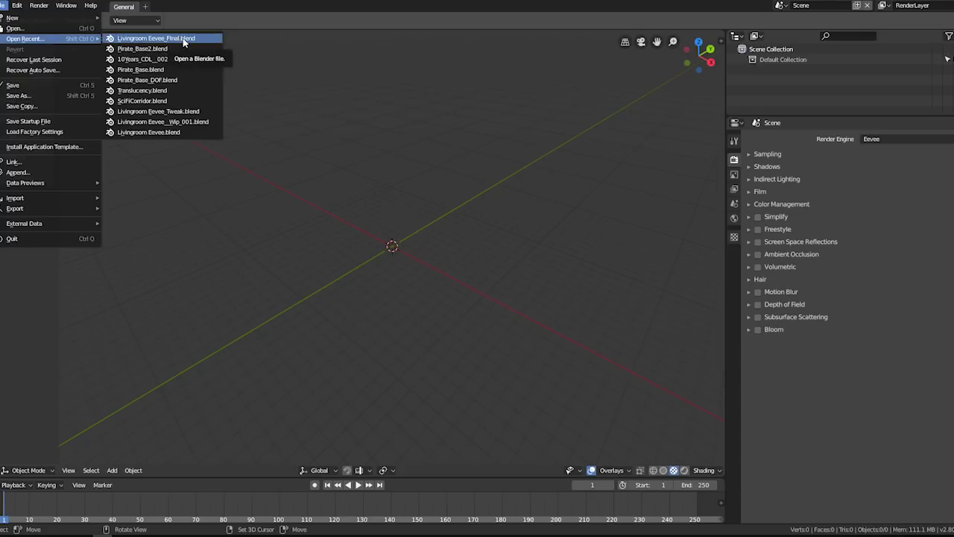
click(64, 29)
click(170, 76)
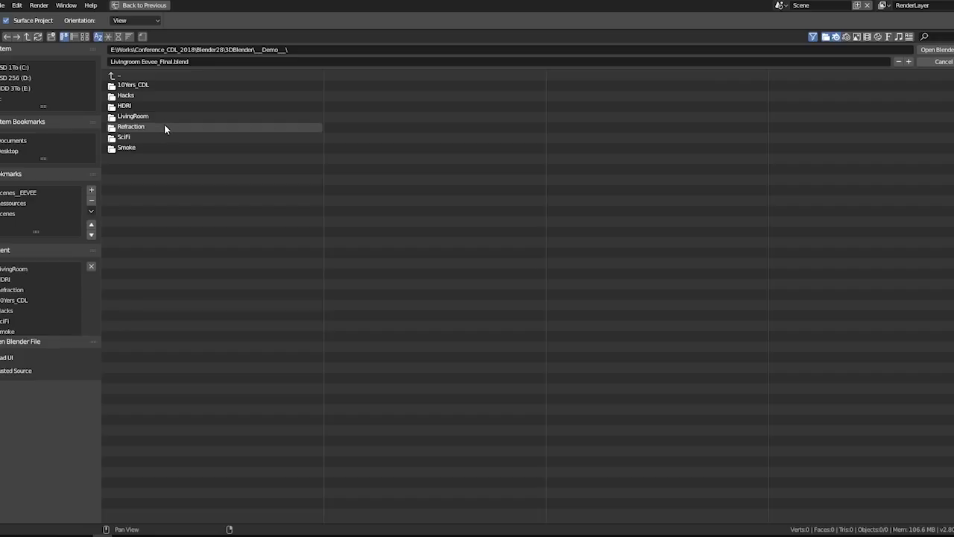
click(154, 94)
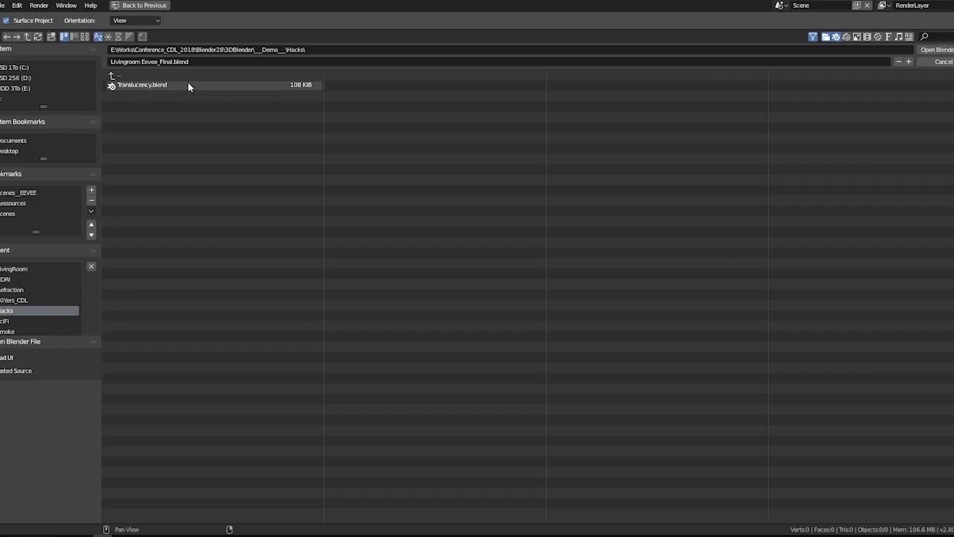
double_click(188, 83)
mouse_move(448, 296)
middle_down()
mouse_move(402, 303)
mouse_move(410, 307)
middle_up()
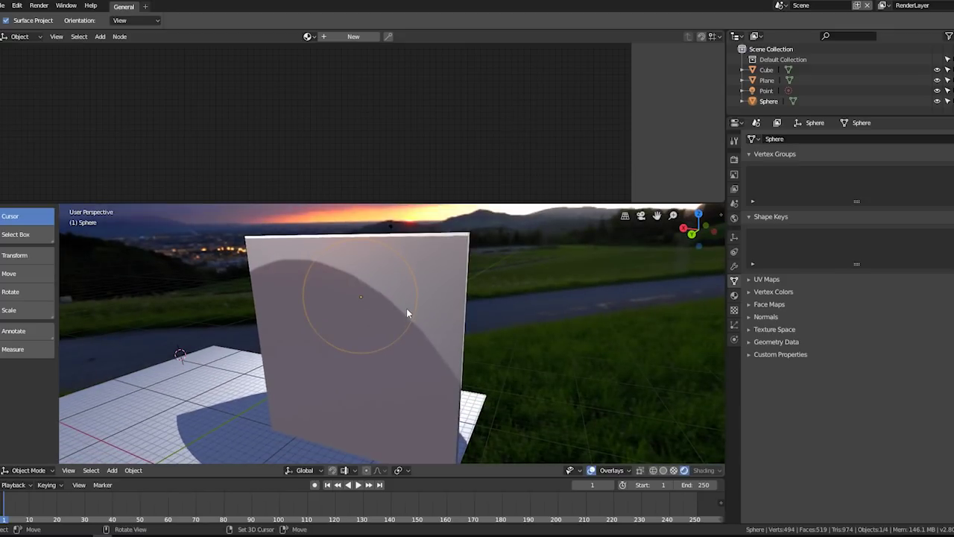
Step: Move the sphere beside the plane and inspect the objects and point light against the sunset
key(g)
click(483, 309)
mouse_move(483, 308)
middle_down()
mouse_move(473, 340)
mouse_move(374, 328)
mouse_move(464, 322)
mouse_move(394, 326)
mouse_move(569, 299)
mouse_move(388, 298)
middle_up()
scroll(373, 326, down, 4)
scroll(394, 326, up, 3)
click(340, 292)
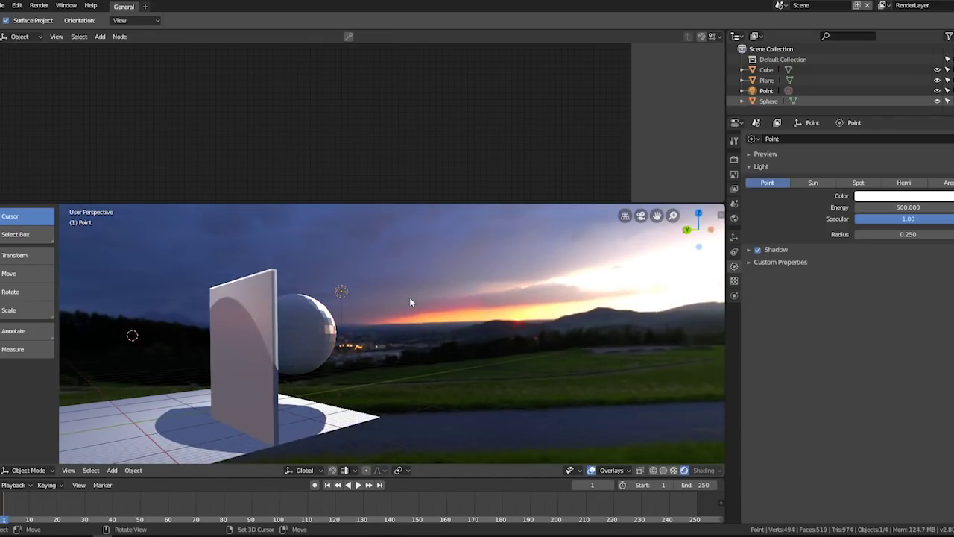
scroll(332, 341, up, 3)
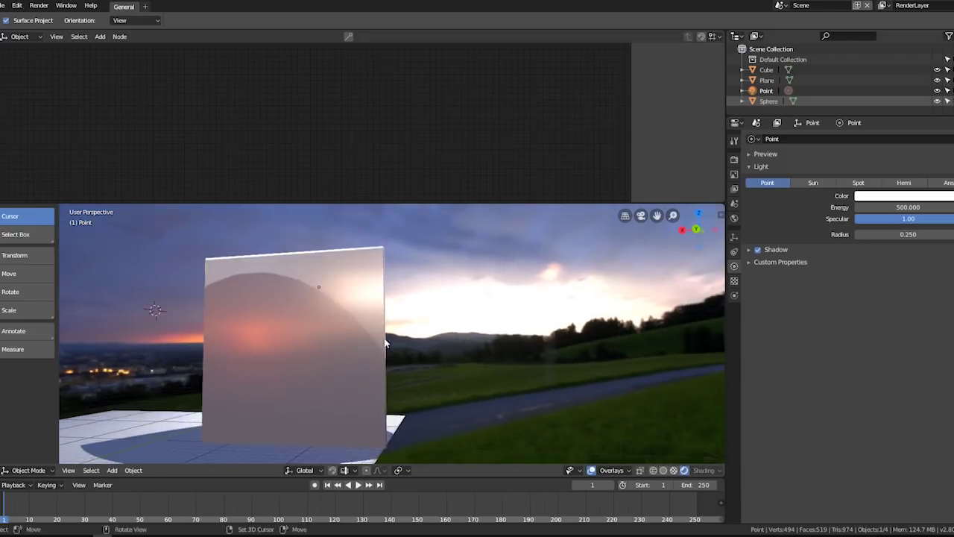
mouse_move(333, 341)
middle_down()
mouse_move(412, 345)
mouse_move(327, 323)
middle_up()
scroll(412, 345, down, 3)
Step: Place the sphere behind the translucent plane to check the effect
click(328, 323)
scroll(398, 340, up, 3)
key(g)
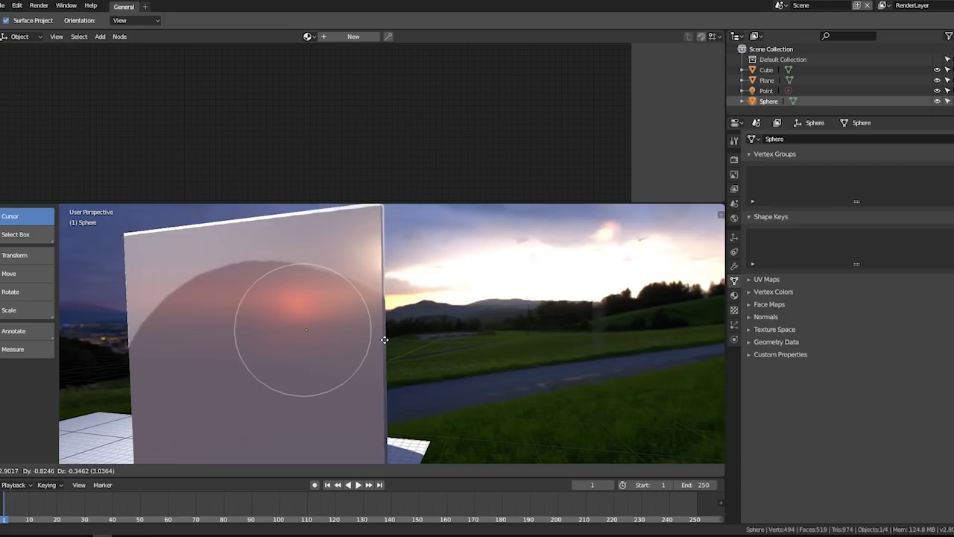
click(358, 336)
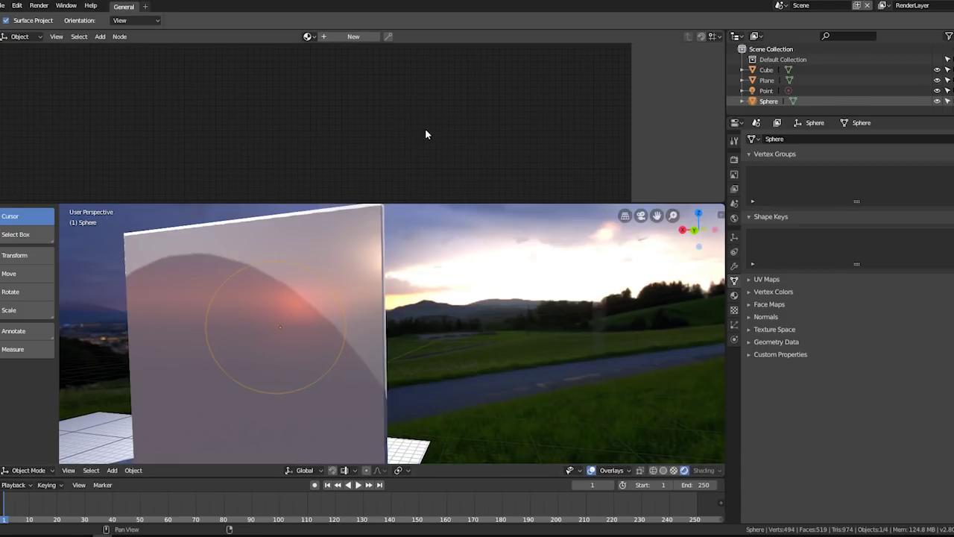
key(shift+a)
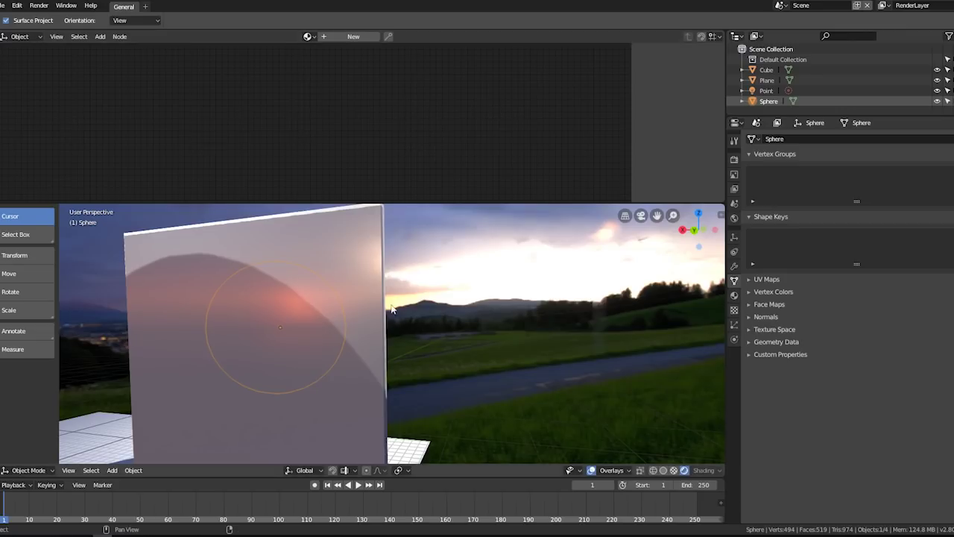
middle_drag(410, 290, 398, 298)
Step: Consult the notes document, then start a new General file
click(3, 5)
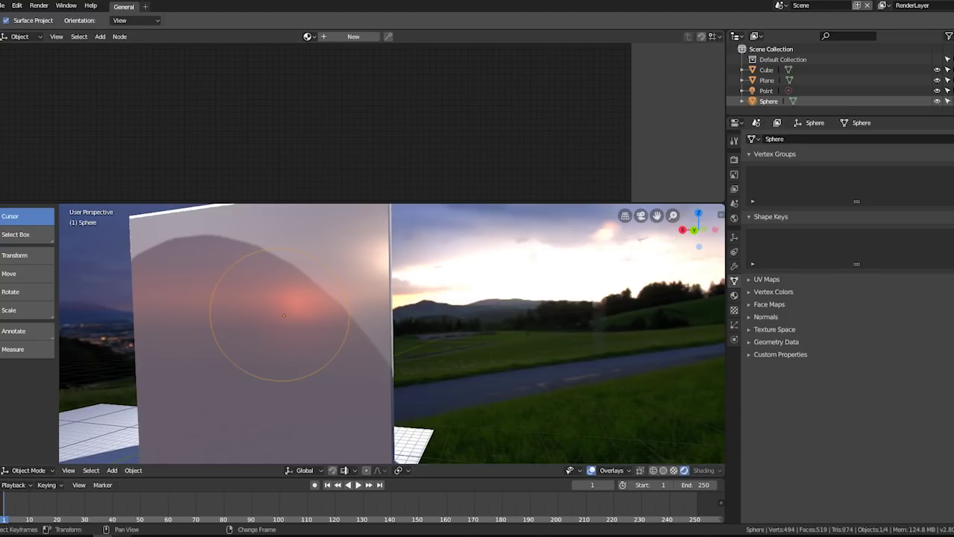
key(alt+Tab)
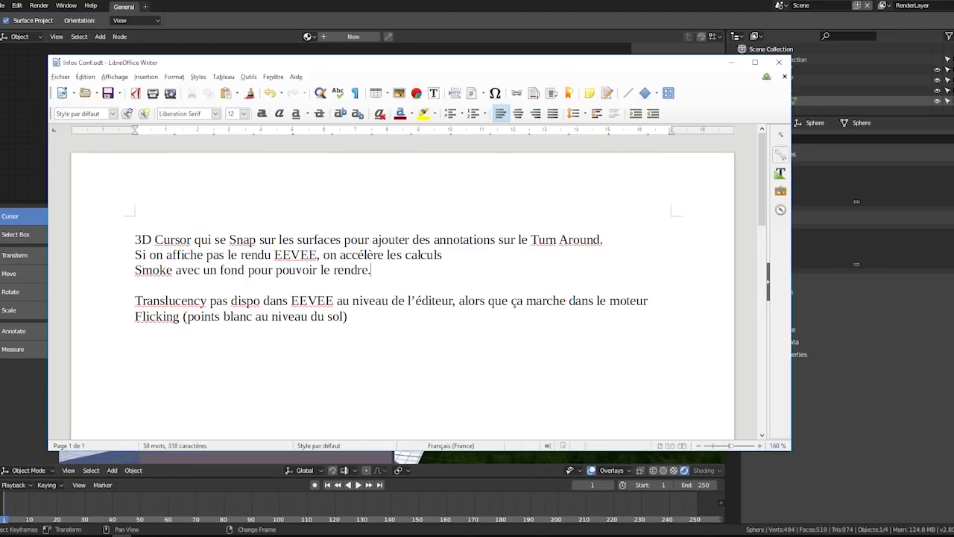
key(alt+Tab)
click(3, 6)
Step: Open the recent file Pirate_Base2.blend
click(149, 17)
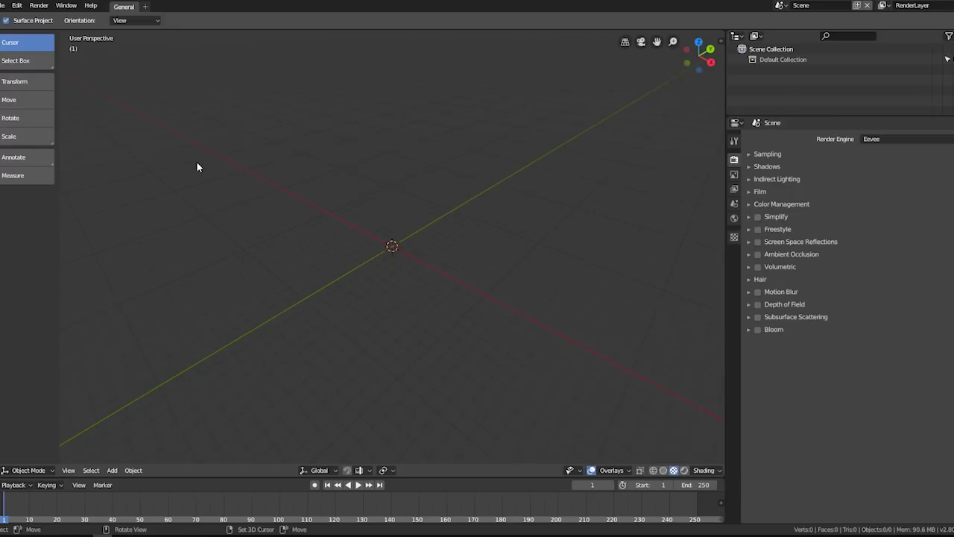
click(3, 5)
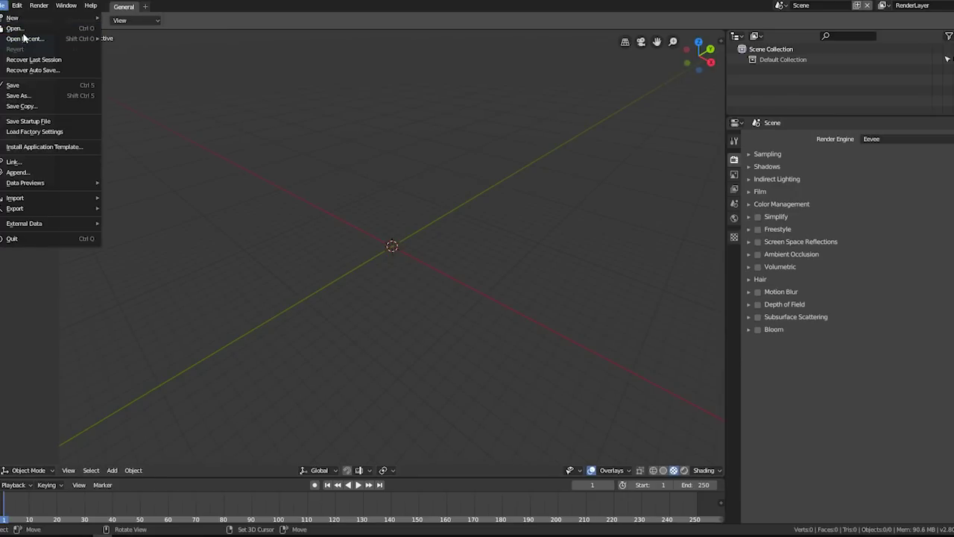
mouse_move(26, 38)
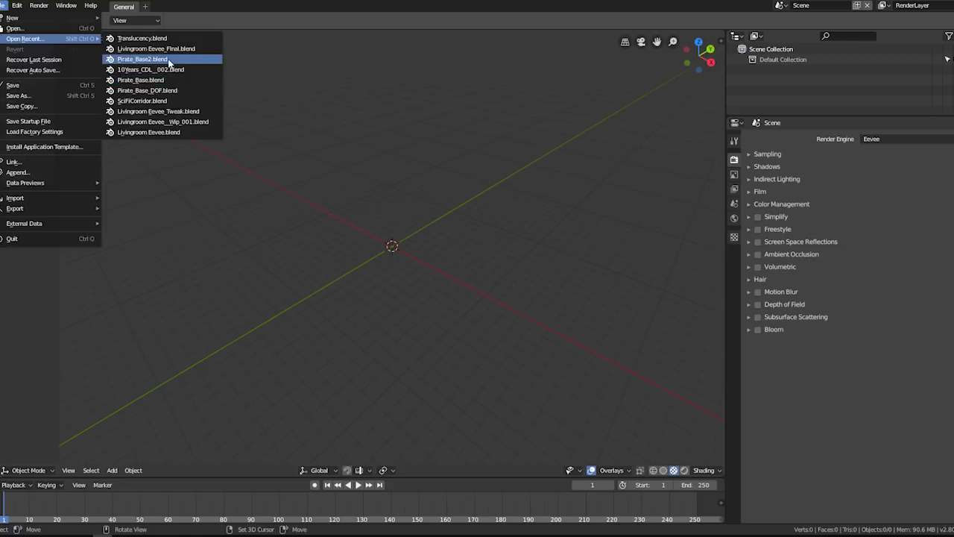
click(169, 63)
Step: Snap the 3D cursor onto the statue's beard and then its chest
middle_drag(361, 282, 379, 273)
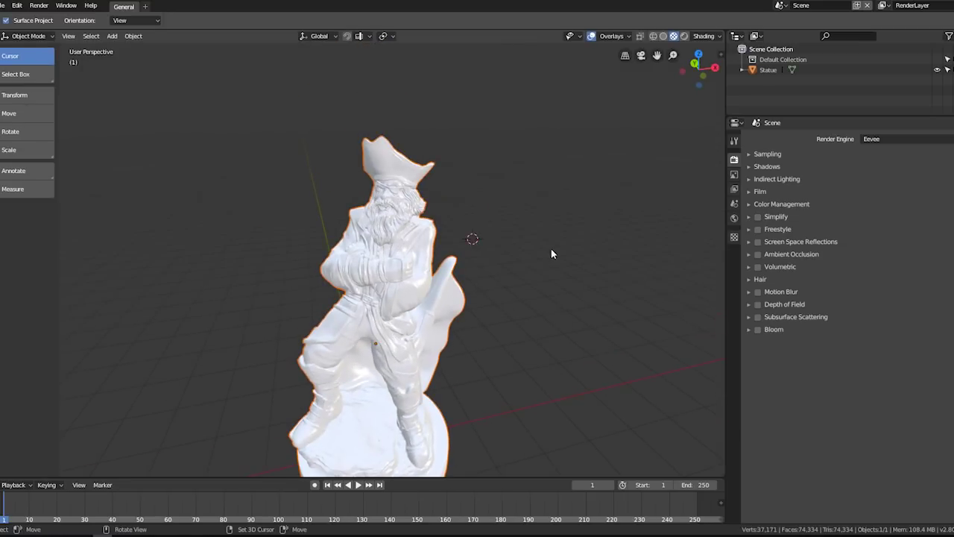
drag(551, 254, 548, 246)
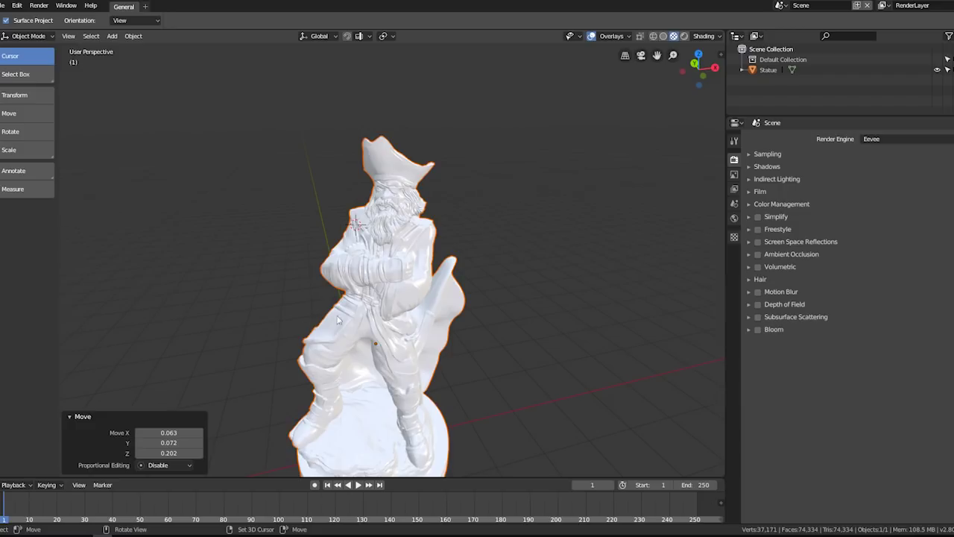
click(416, 288)
scroll(407, 291, up, 3)
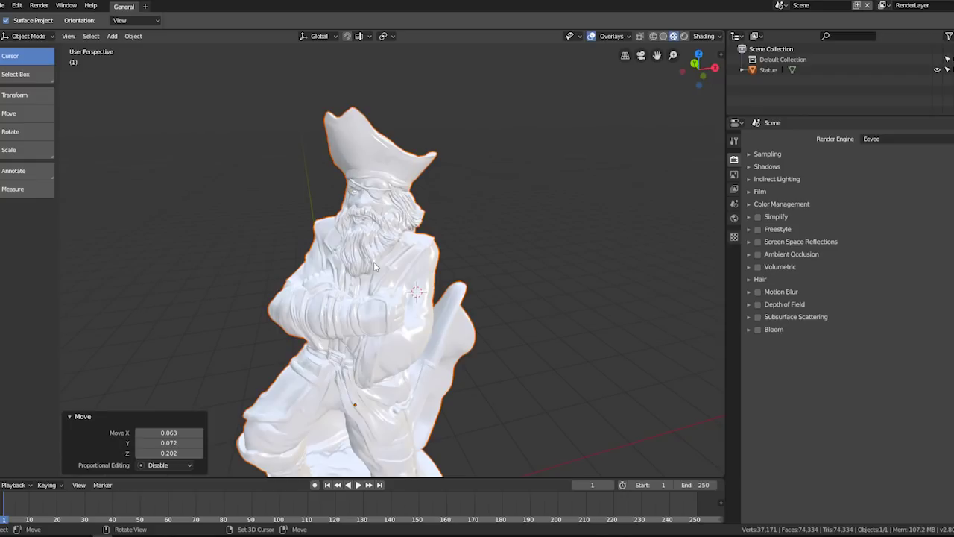
Step: Move the 3D cursor to the floor, then the eye patch, forearm and torso
middle_drag(405, 276, 363, 213)
click(252, 304)
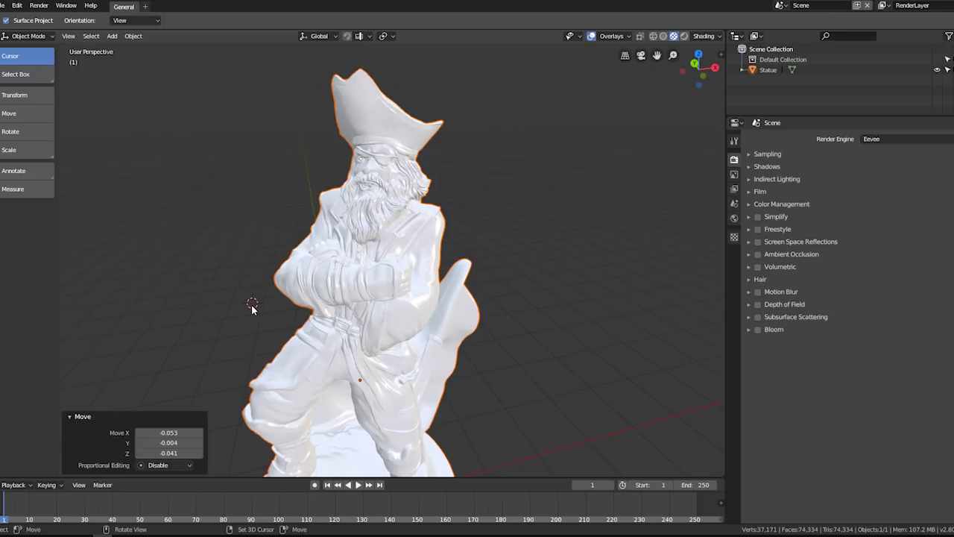
click(394, 166)
click(302, 255)
mouse_move(337, 266)
middle_down()
mouse_move(548, 202)
mouse_move(403, 308)
mouse_move(315, 284)
mouse_move(363, 264)
middle_up()
scroll(549, 202, up, 5)
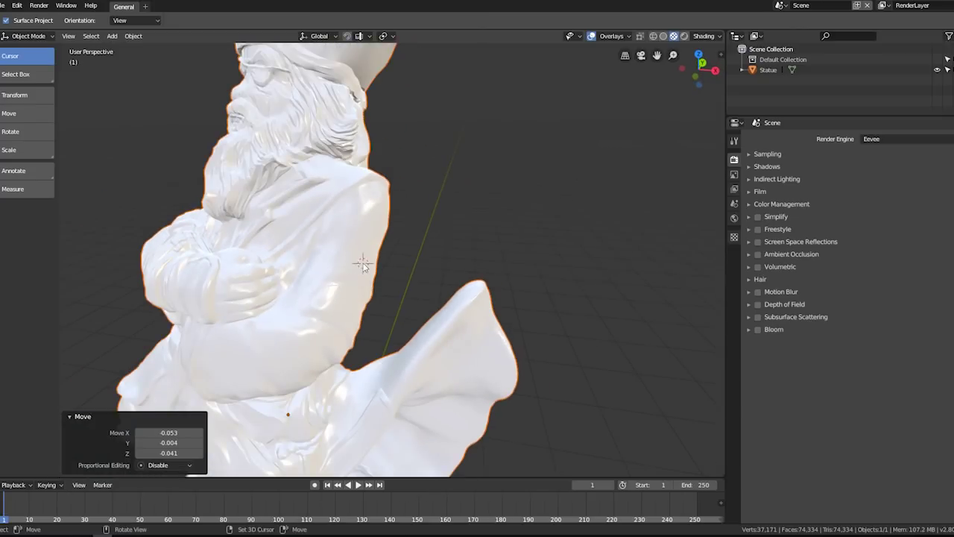
click(340, 289)
mouse_move(407, 370)
middle_down()
mouse_move(373, 298)
mouse_move(395, 295)
middle_up()
scroll(397, 295, up, 4)
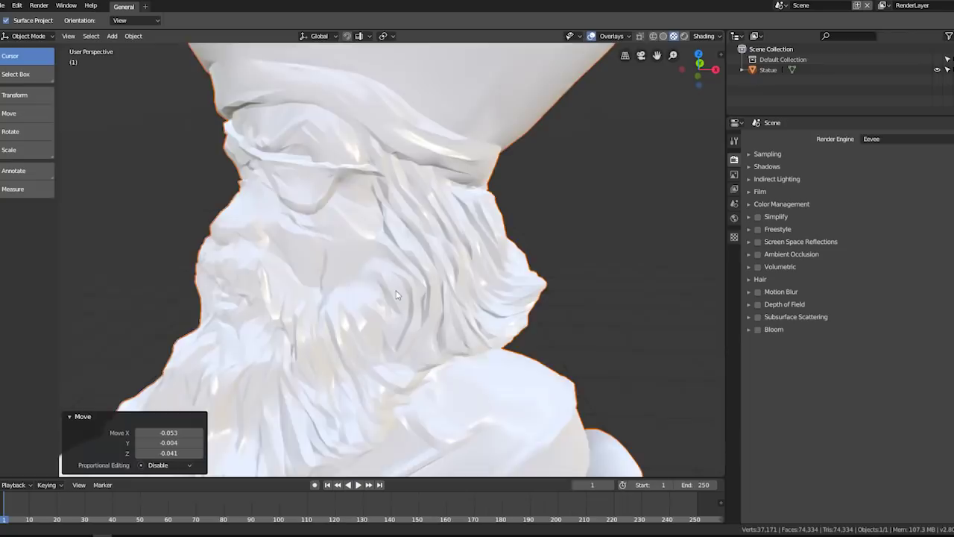
scroll(395, 293, down, 4)
scroll(384, 300, down, 1)
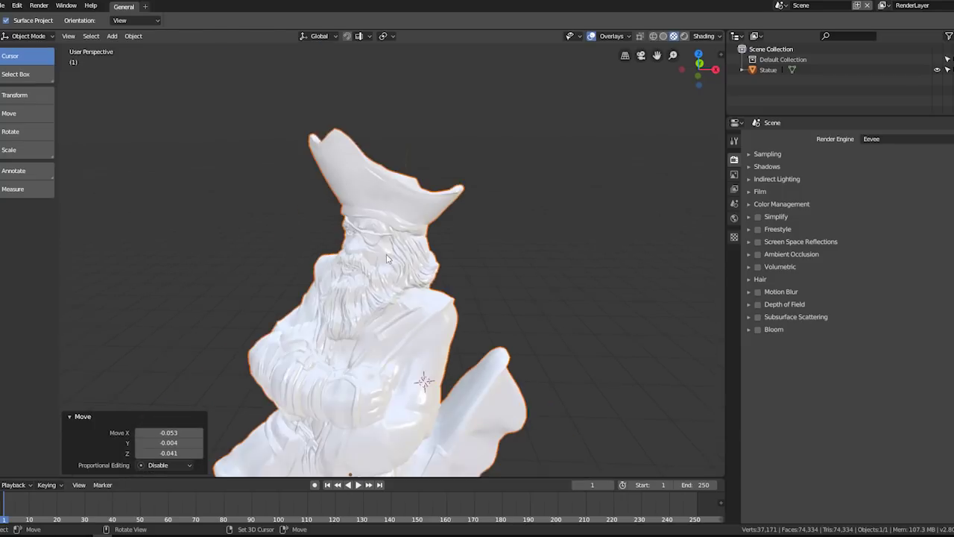
scroll(358, 192, up, 3)
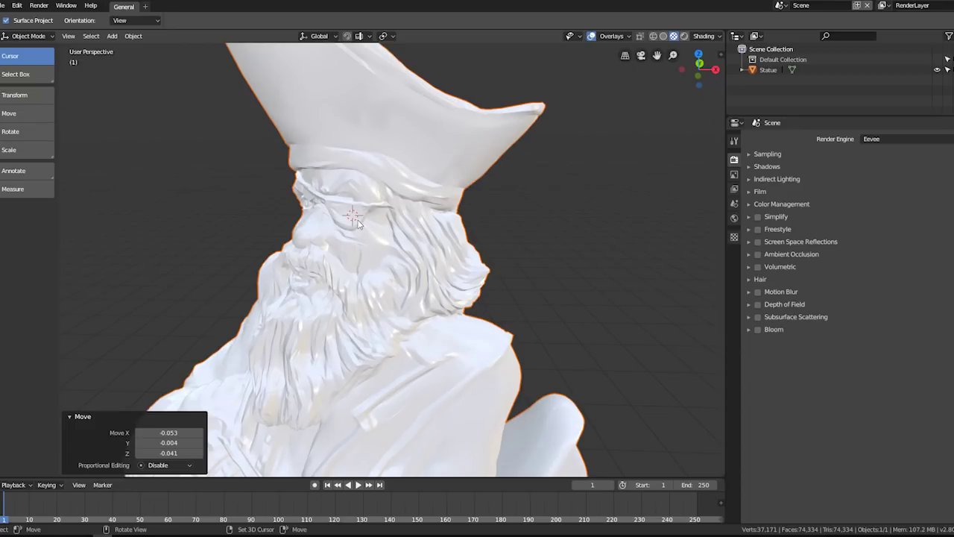
Step: Draw annotation strokes across the statue's cheek and beard
mouse_move(358, 222)
mouse_down()
mouse_move(475, 271)
mouse_move(571, 271)
mouse_up()
drag(464, 313, 554, 313)
drag(446, 344, 557, 347)
mouse_move(467, 467)
middle_down()
mouse_move(448, 304)
mouse_move(475, 293)
middle_up()
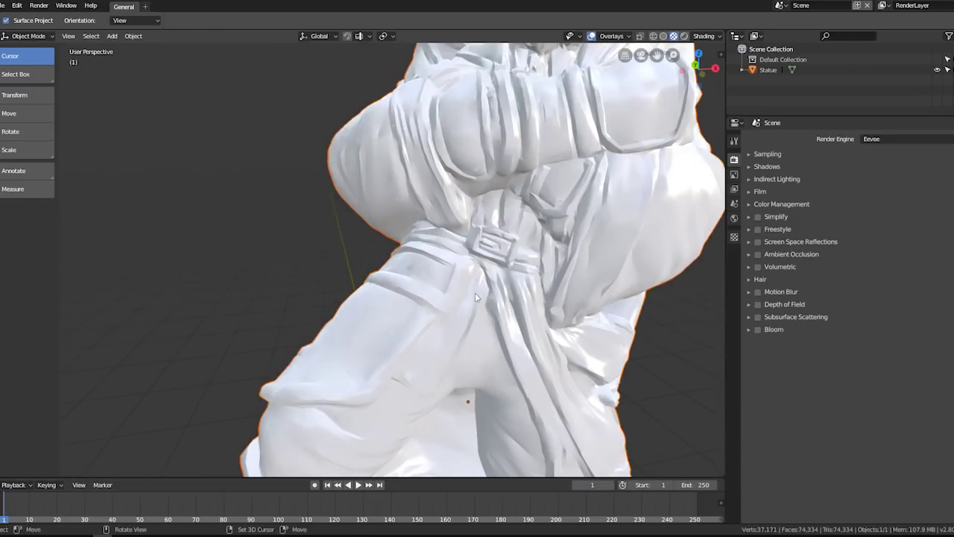
Step: Annotate the belt with an arrow and a hooked curve, and handwrite an underlined note beside the statue
drag(419, 258, 301, 307)
drag(386, 240, 416, 299)
drag(167, 330, 165, 350)
mouse_move(218, 339)
mouse_down()
mouse_move(211, 377)
mouse_move(258, 364)
mouse_move(313, 369)
mouse_up()
drag(310, 395, 396, 346)
drag(221, 422, 395, 431)
mouse_move(368, 405)
middle_down()
mouse_move(413, 313)
mouse_move(337, 318)
mouse_move(337, 330)
middle_up()
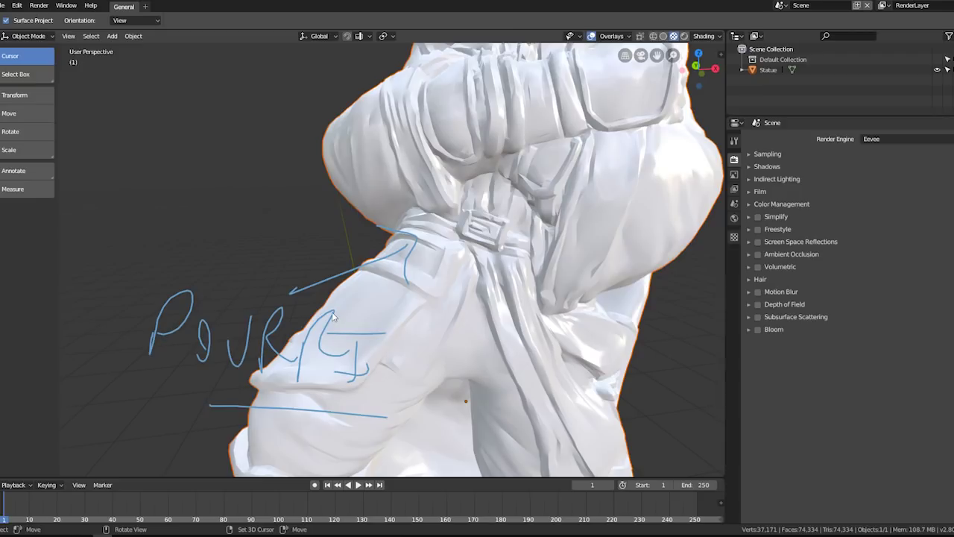
Step: Add an annotation curve from the 3D cursor and view the annotations from the side
middle_drag(332, 316, 344, 300)
mouse_move(452, 291)
middle_down()
mouse_move(413, 302)
mouse_move(328, 258)
middle_up()
scroll(409, 308, up, 2)
scroll(409, 307, up, 2)
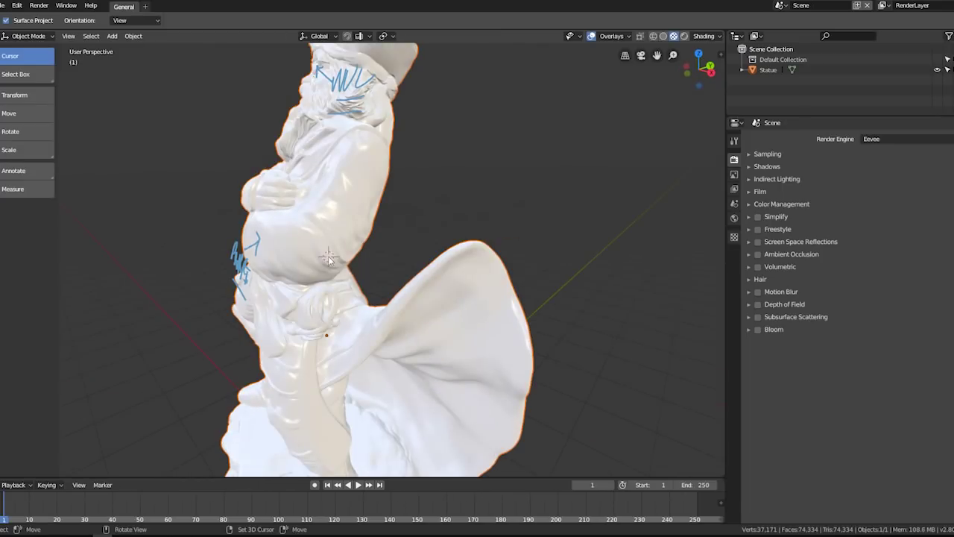
drag(335, 260, 421, 302)
middle_drag(339, 298, 325, 294)
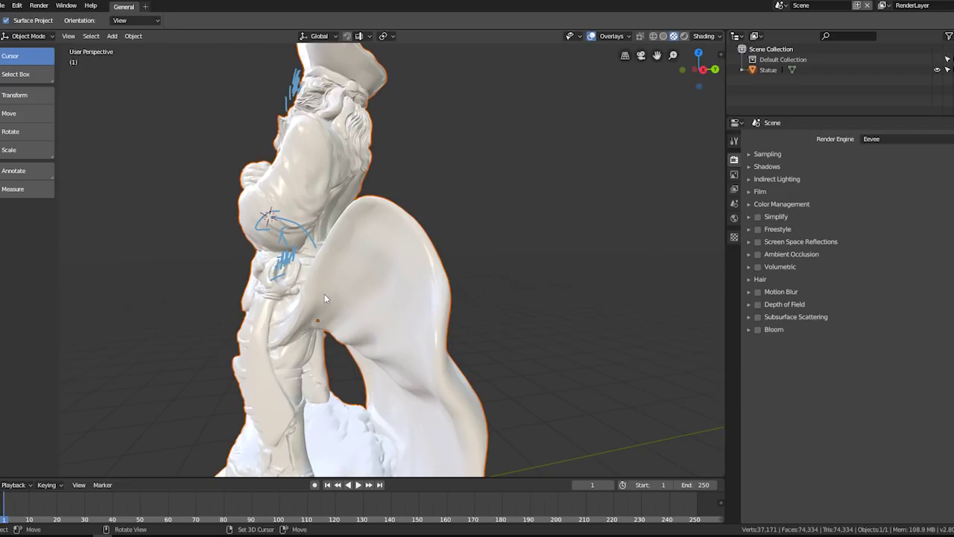
middle_drag(443, 278, 473, 287)
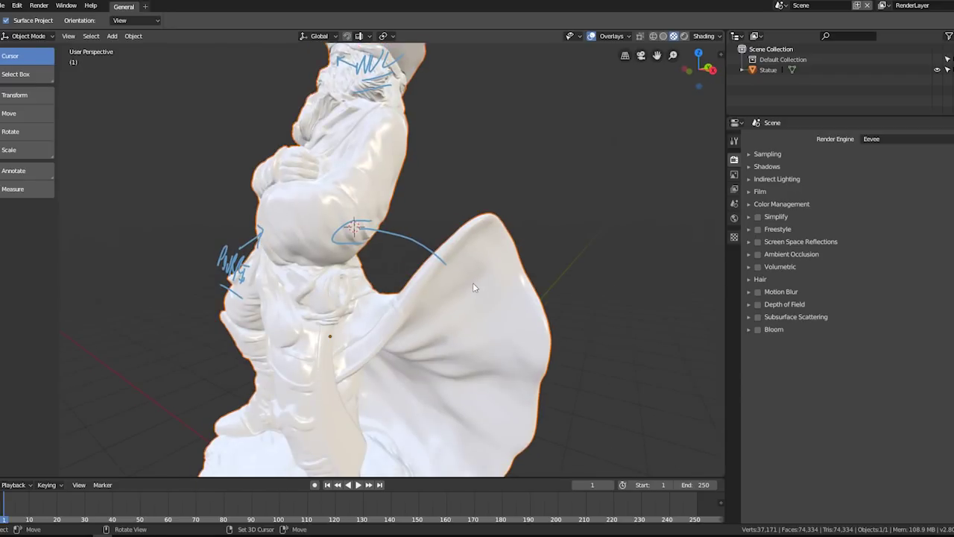
Step: Glance at the conference notes in LibreOffice Writer and return to Blender
key(alt+Tab)
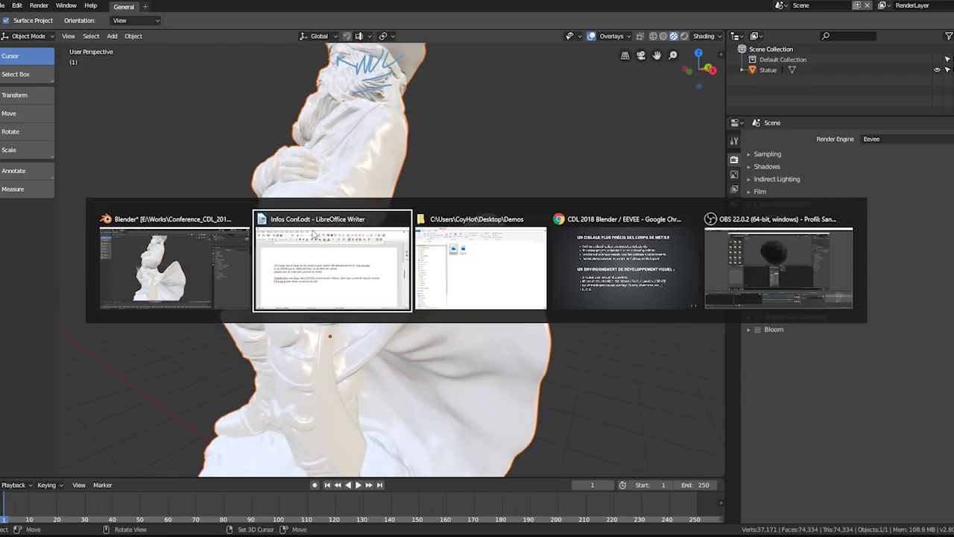
key(alt+Tab)
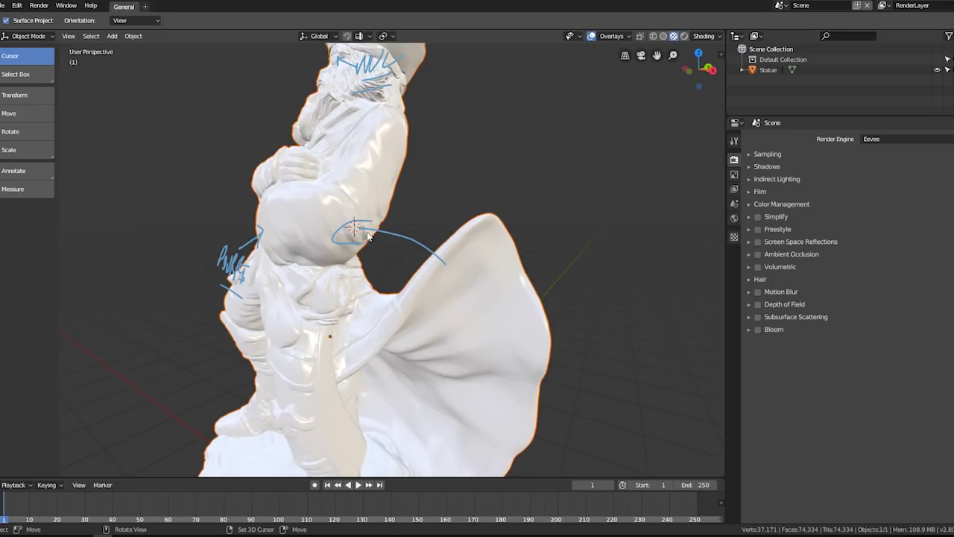
click(18, 5)
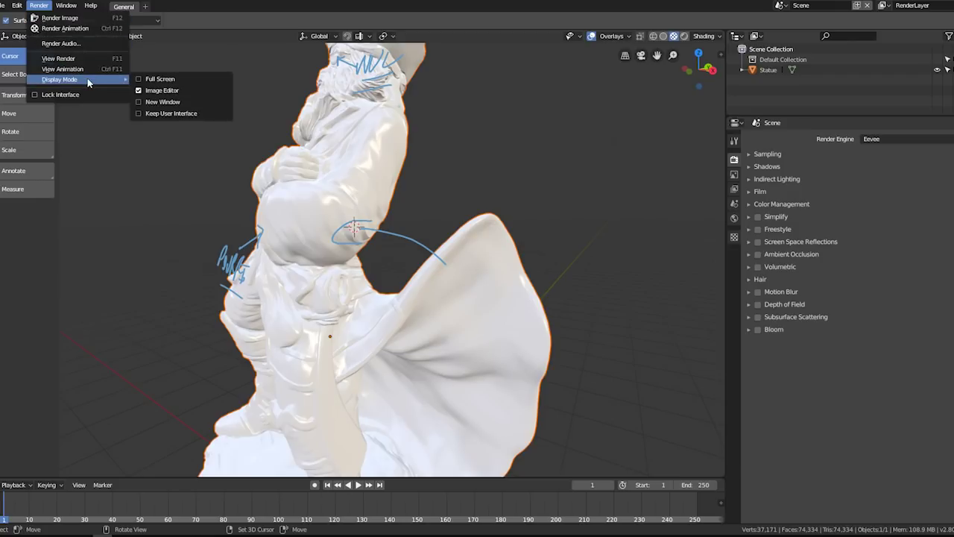
Step: Open 10Years_CDL_002.blend from the 10Yers_CDL folder
click(3, 5)
click(19, 30)
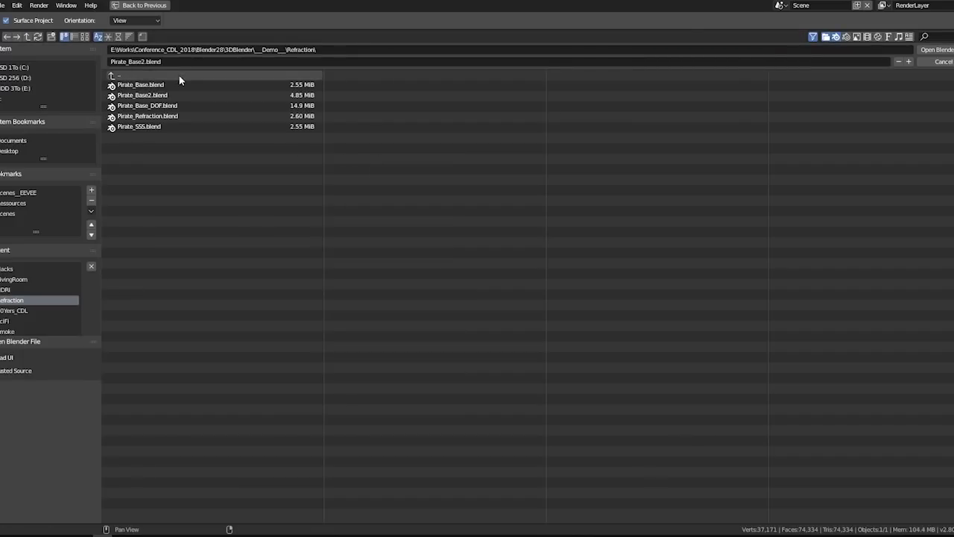
click(179, 75)
click(163, 85)
double_click(166, 95)
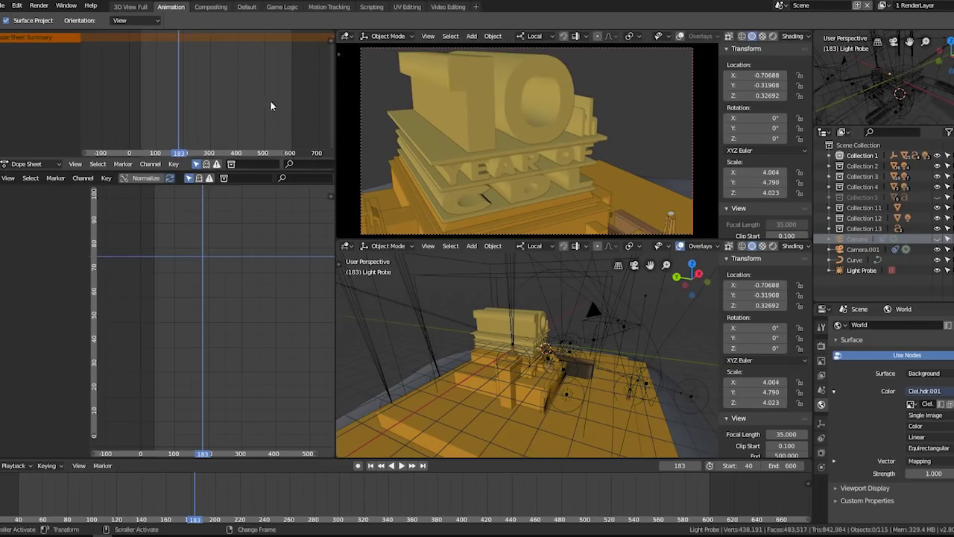
Step: Jump to frame 433, render it, and check the render display setting
click(246, 153)
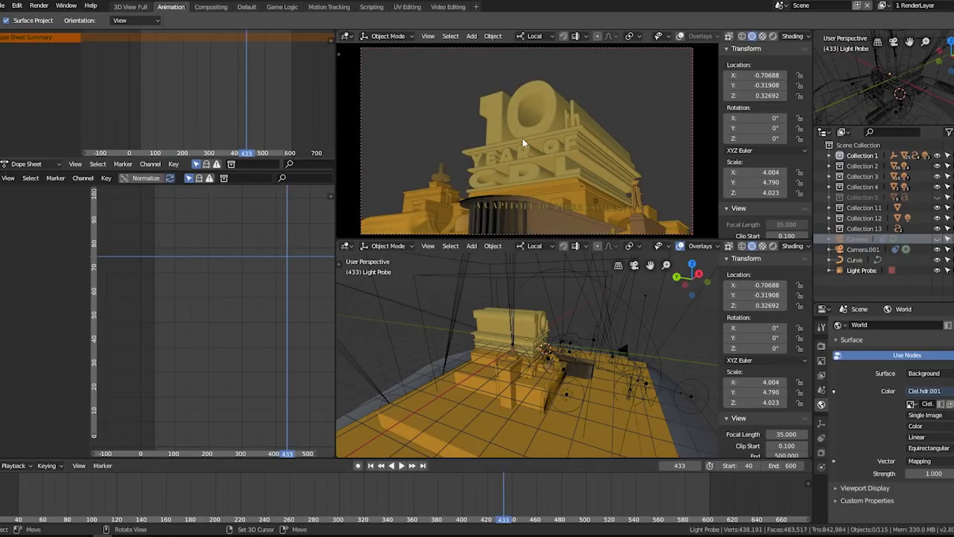
key(F12)
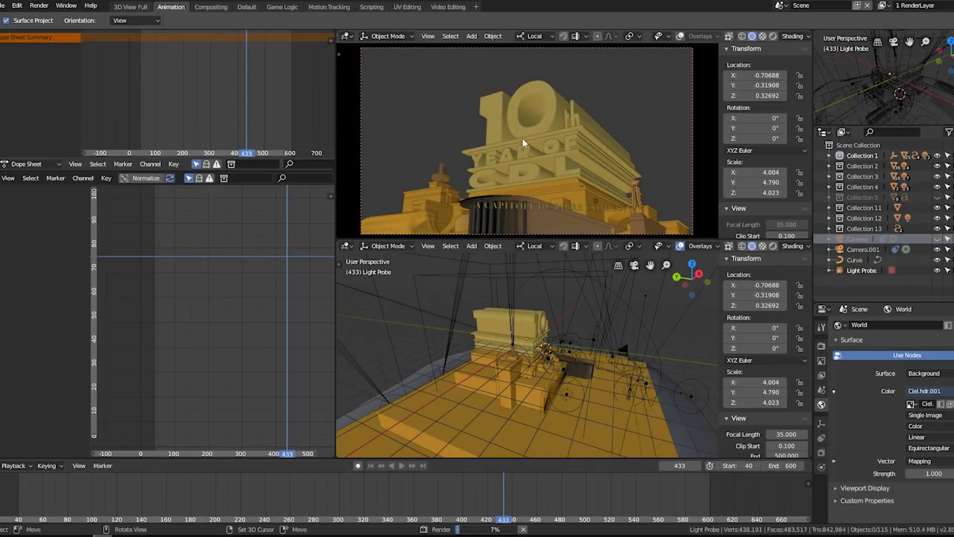
click(17, 6)
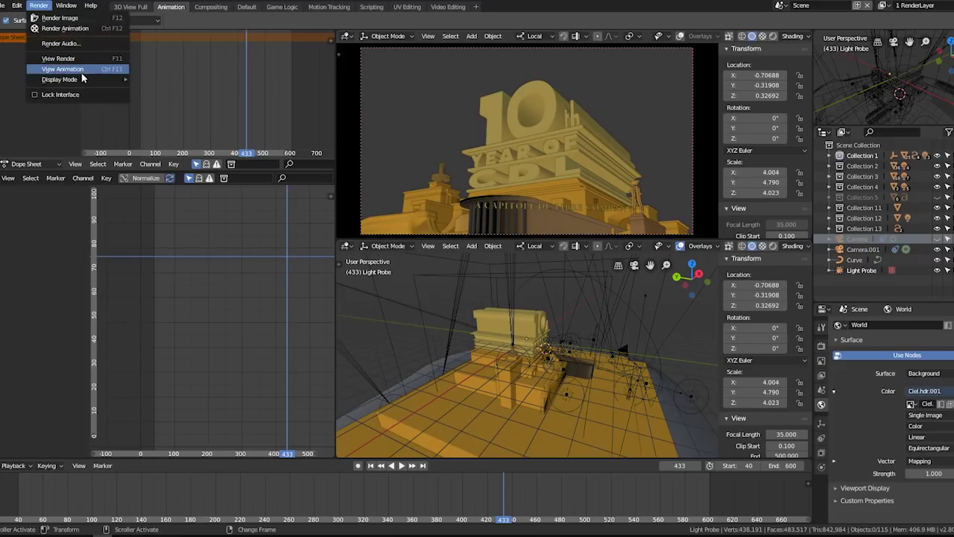
click(179, 95)
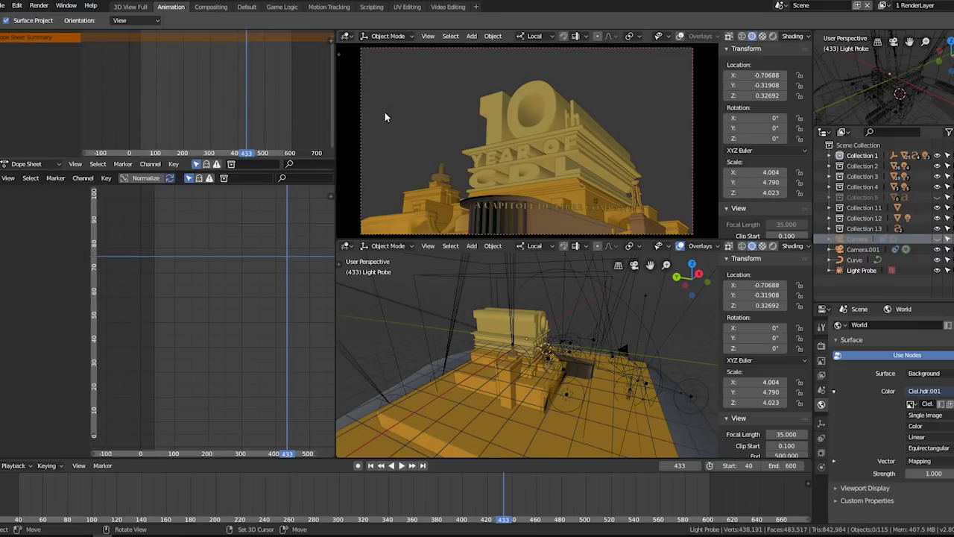
Step: Render frame 433, set Display Mode to Keep User Interface, and render again
key(F12)
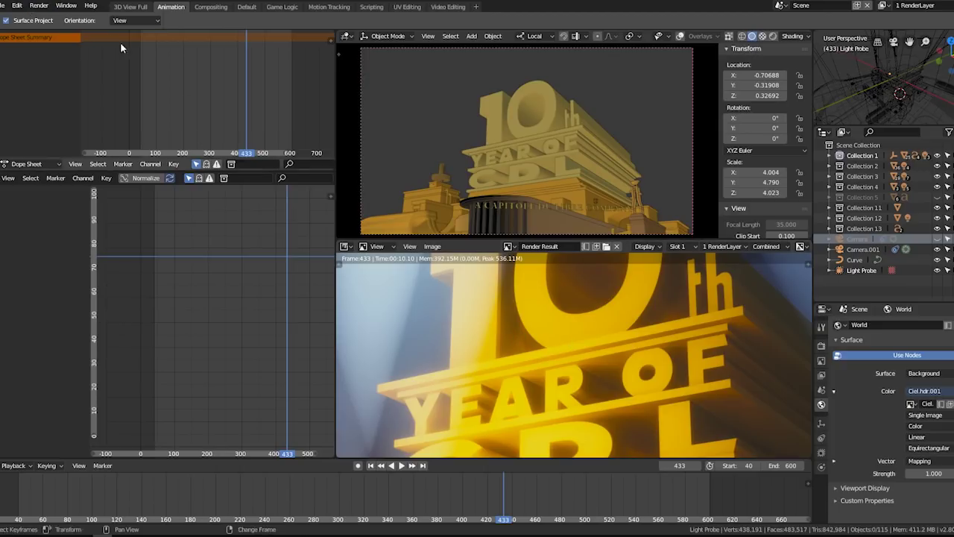
click(38, 6)
mouse_move(60, 79)
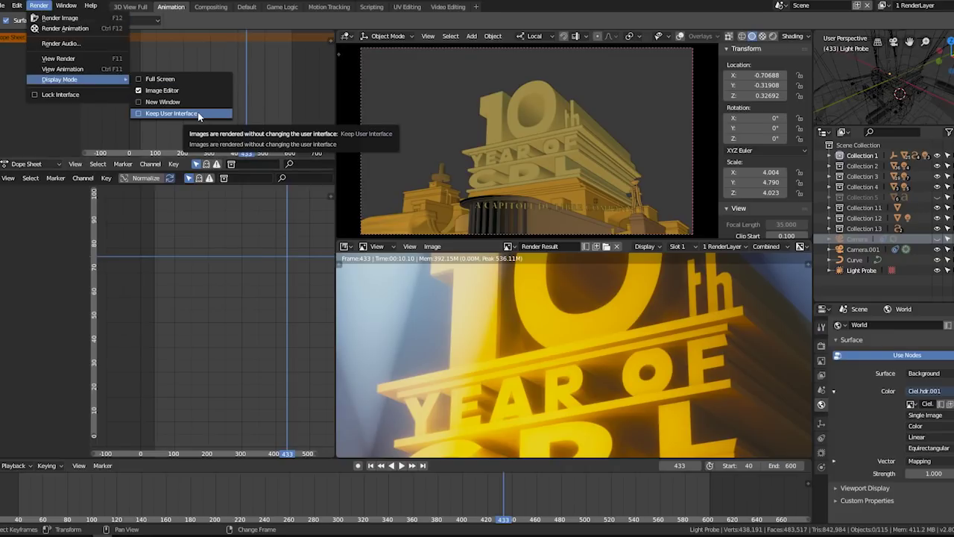
click(199, 116)
key(Escape)
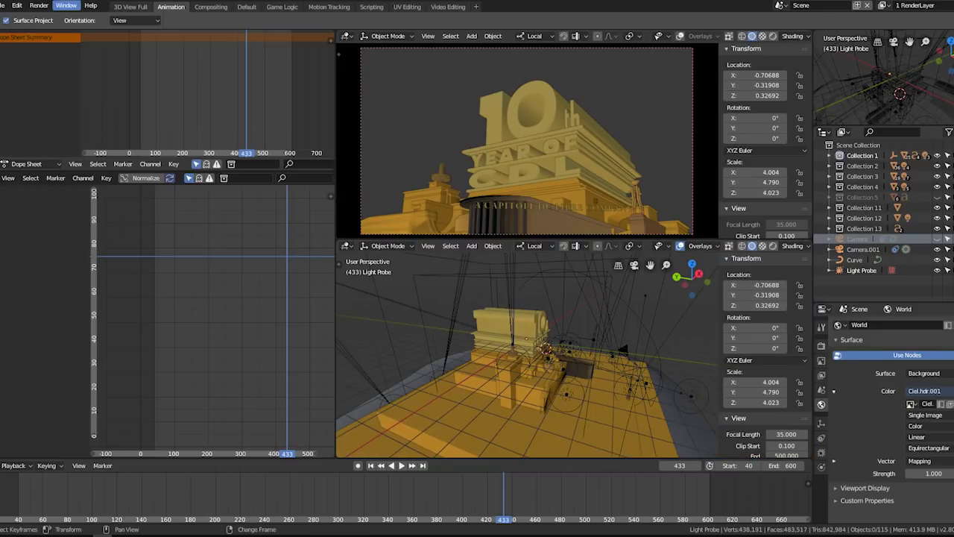
click(39, 6)
click(196, 113)
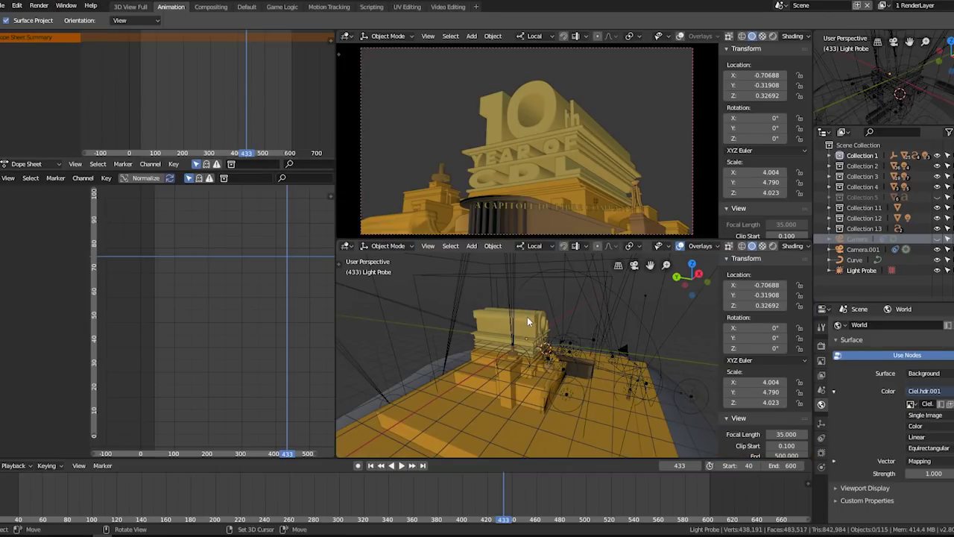
key(F12)
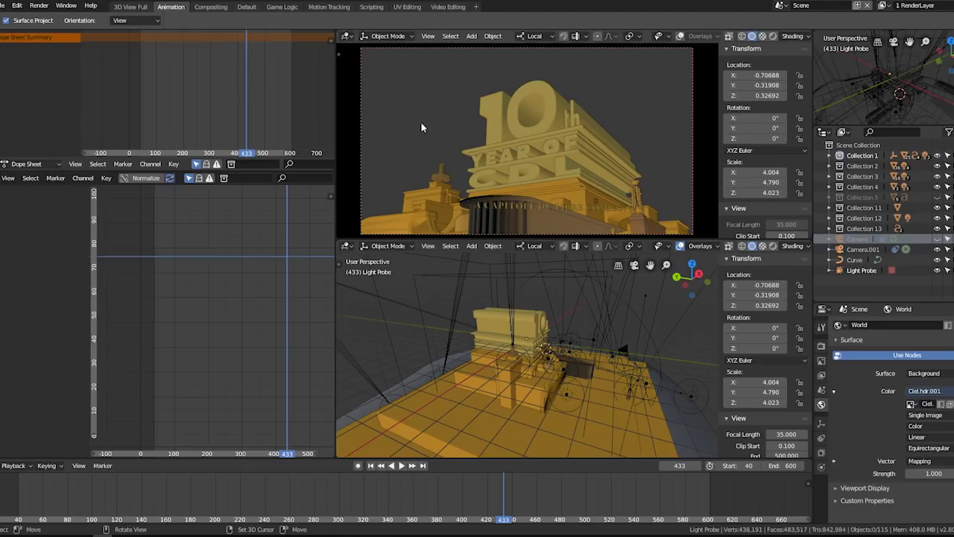
key(alt+Tab)
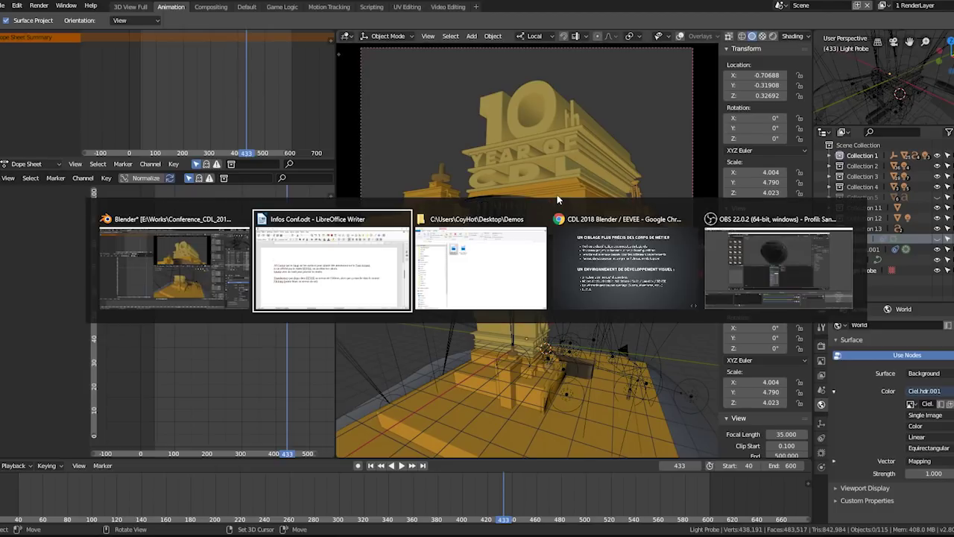
Step: Play Render_10thCDL_Encoded.mp4 full screen from the Demos folder, then return to Blender
key(alt+Tab)
double_click(396, 157)
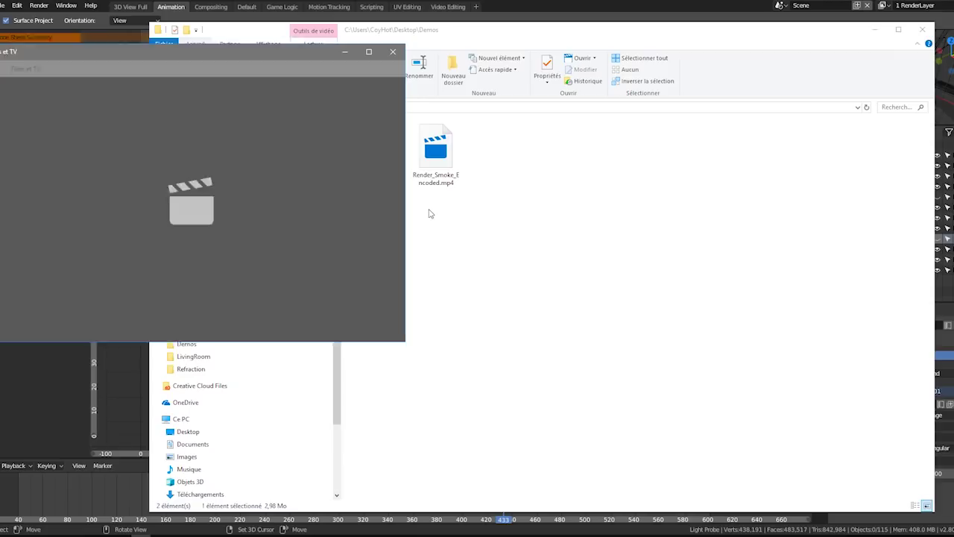
key(alt+Return)
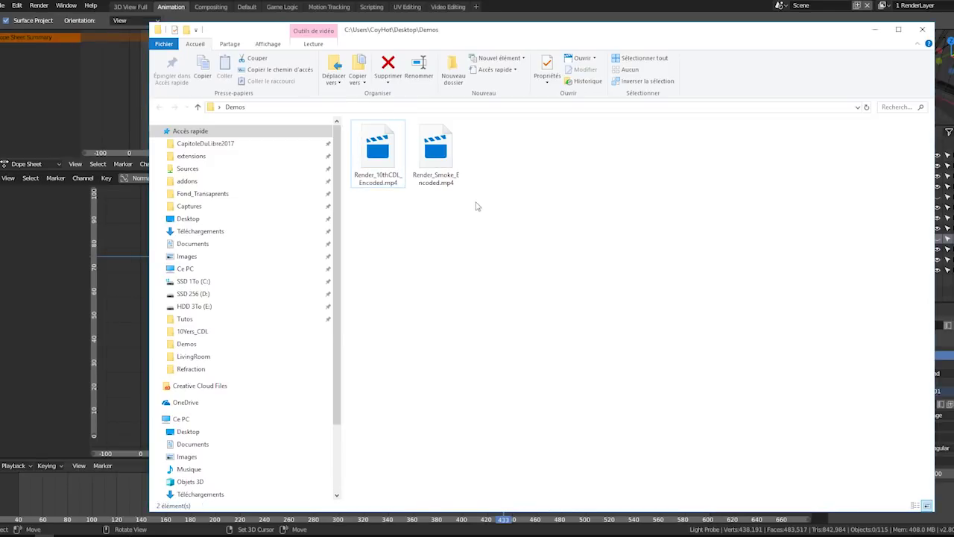
key(alt+Tab)
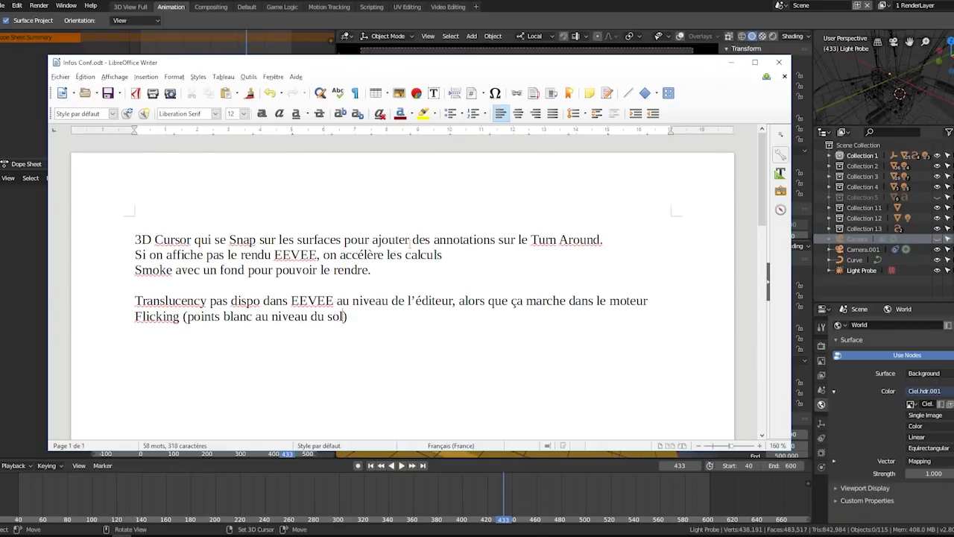
key(alt+Tab)
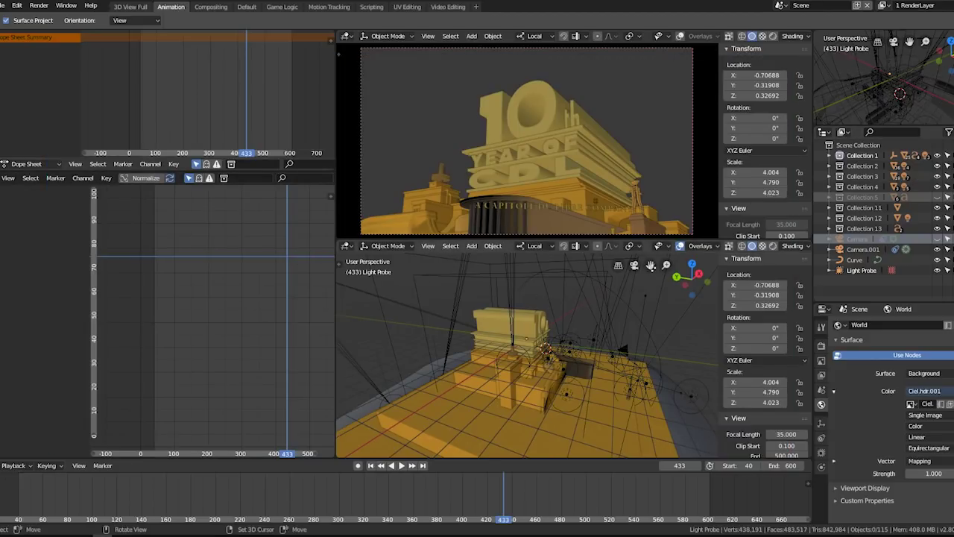
Step: Enlarge the Properties area and show the logo scene's Eevee render settings
click(3, 5)
click(37, 30)
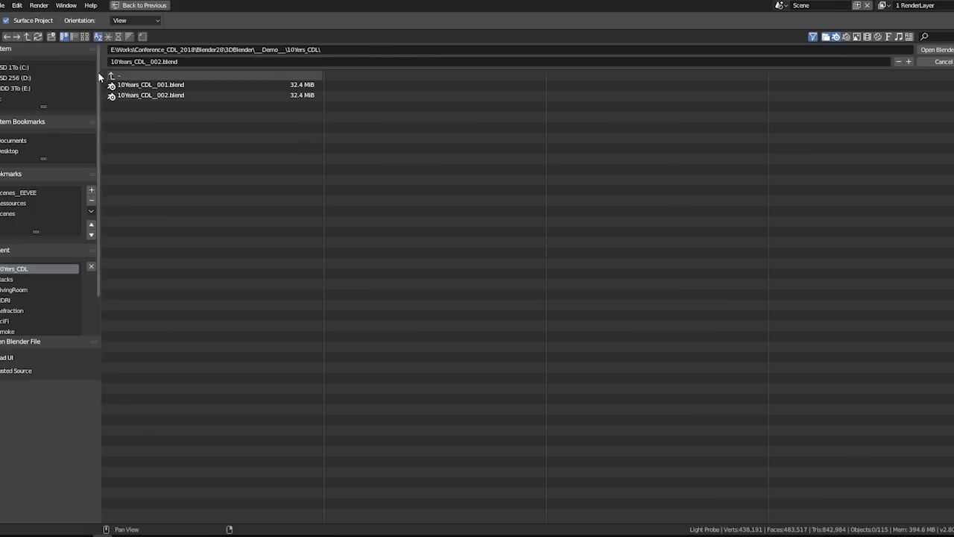
key(BackSpace)
key(Escape)
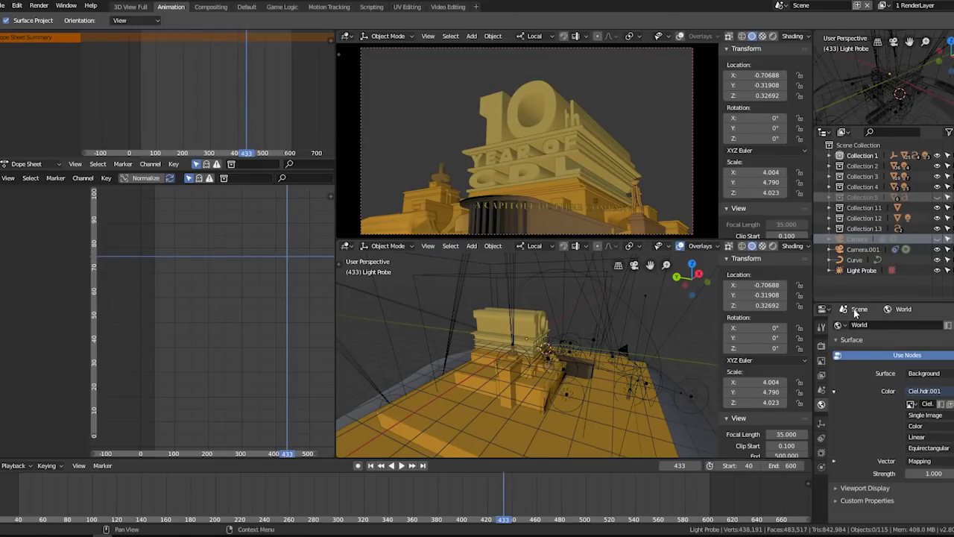
drag(855, 284, 855, 196)
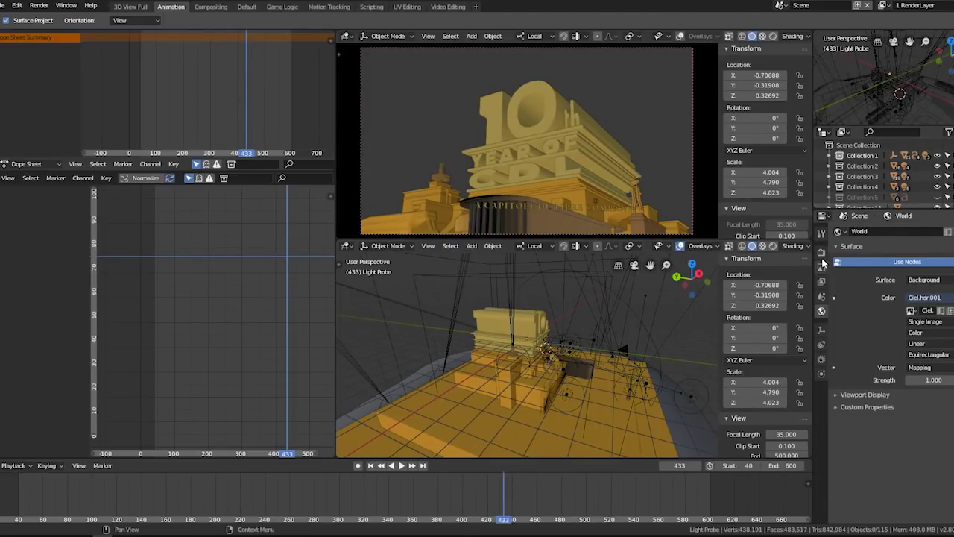
click(822, 253)
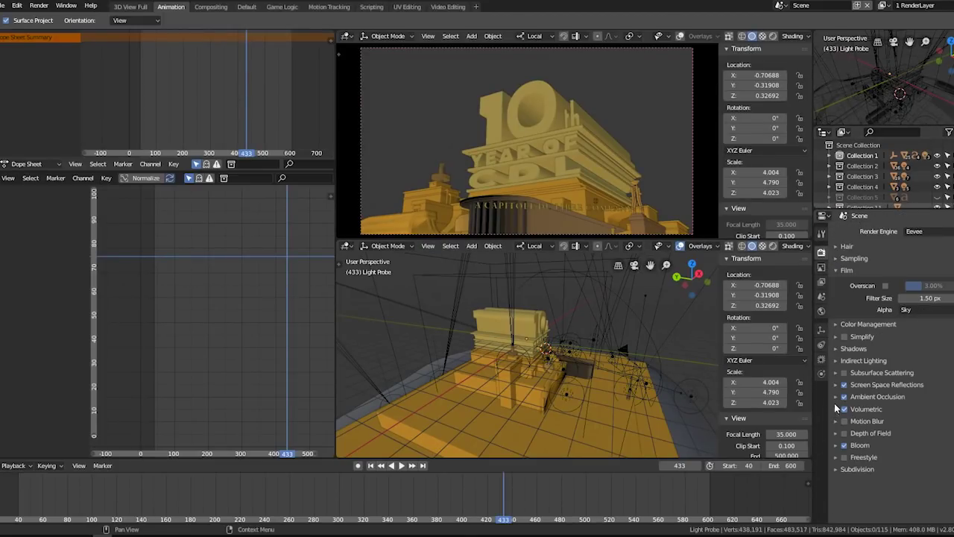
Step: Browse to Demo > LivingRoom and load Livingroom Eevee_Base.blend
click(5, 6)
click(19, 33)
double_click(116, 76)
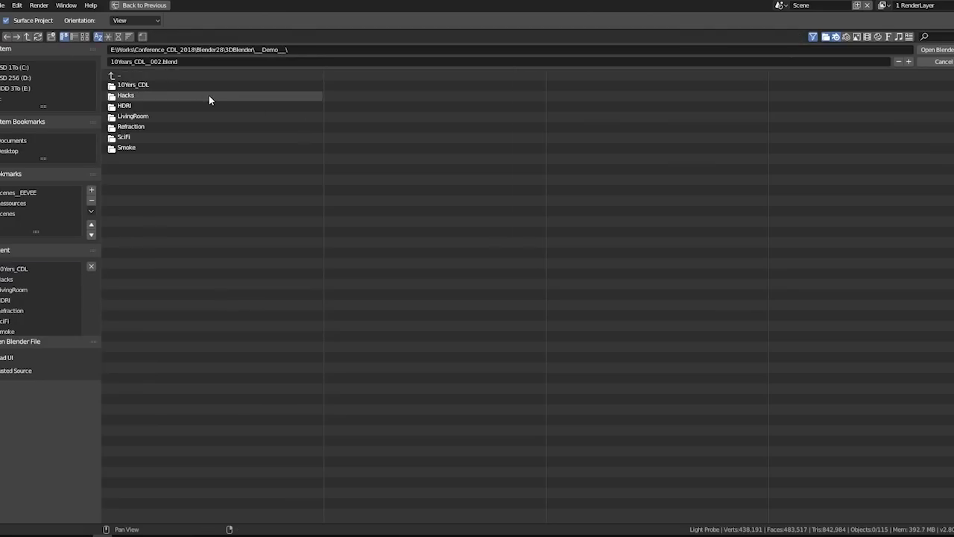
click(170, 109)
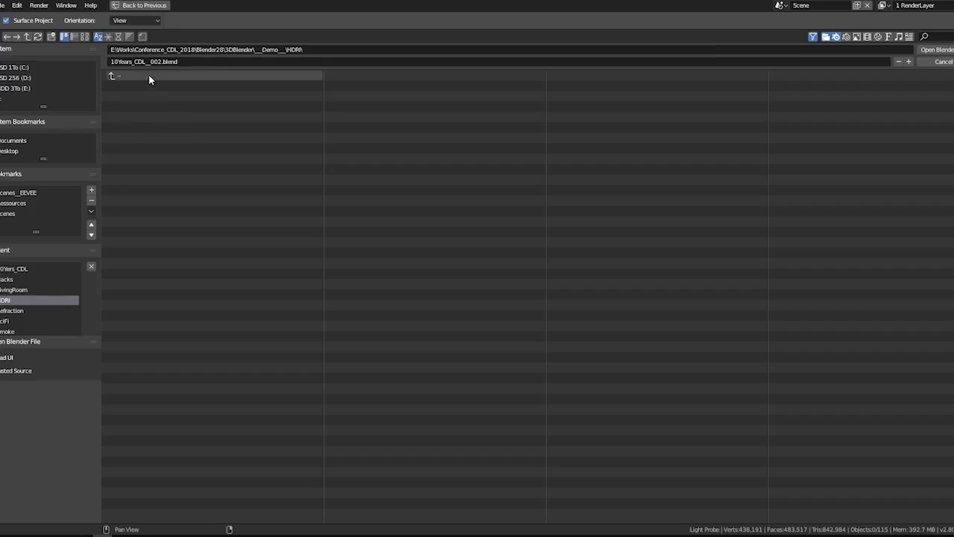
click(149, 76)
click(149, 116)
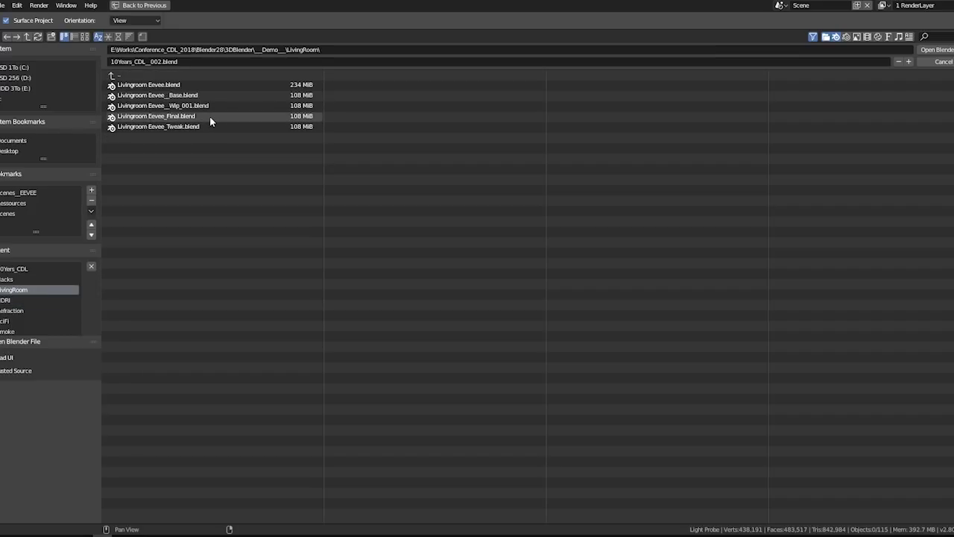
click(199, 96)
double_click(198, 96)
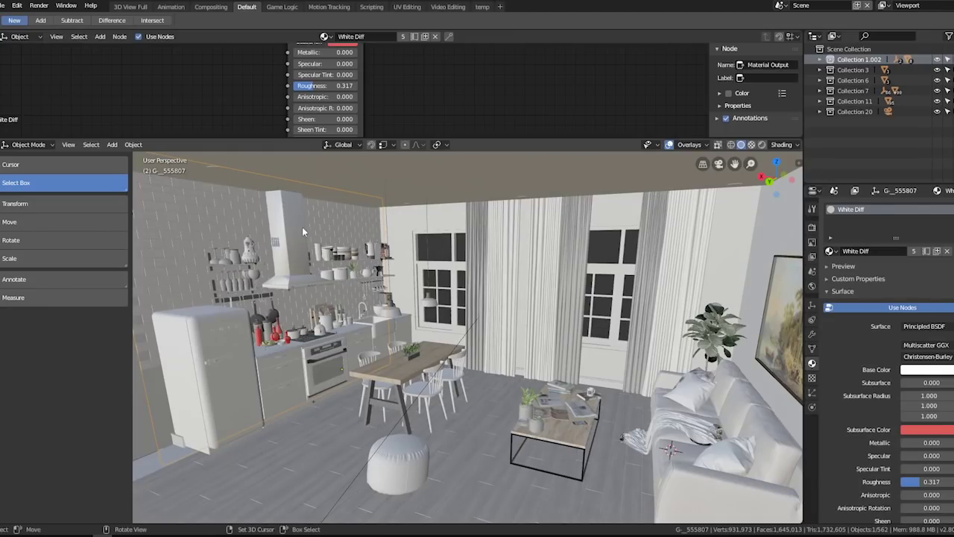
Step: Look through the scene camera and zoom in on the living room
middle_drag(302, 227, 423, 254)
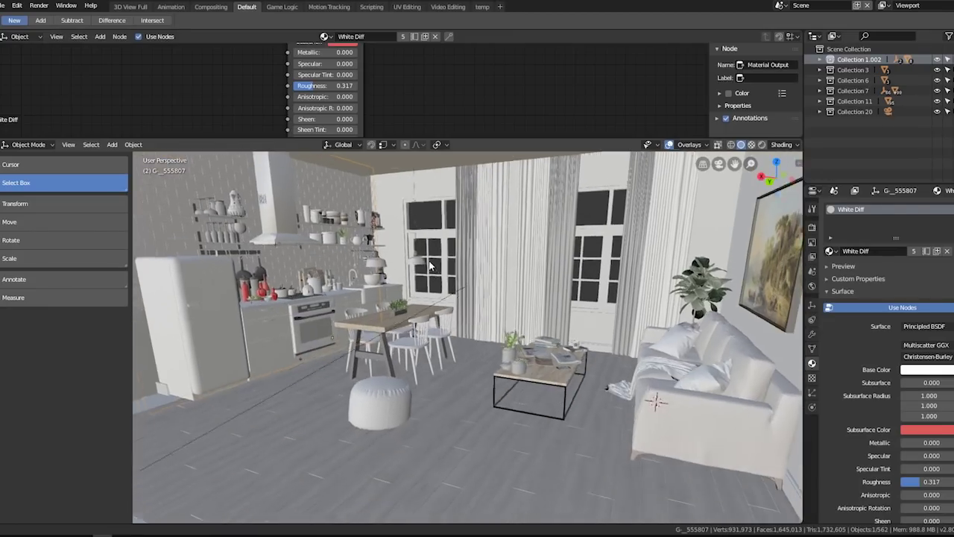
key(KP_0)
scroll(424, 257, up, 3)
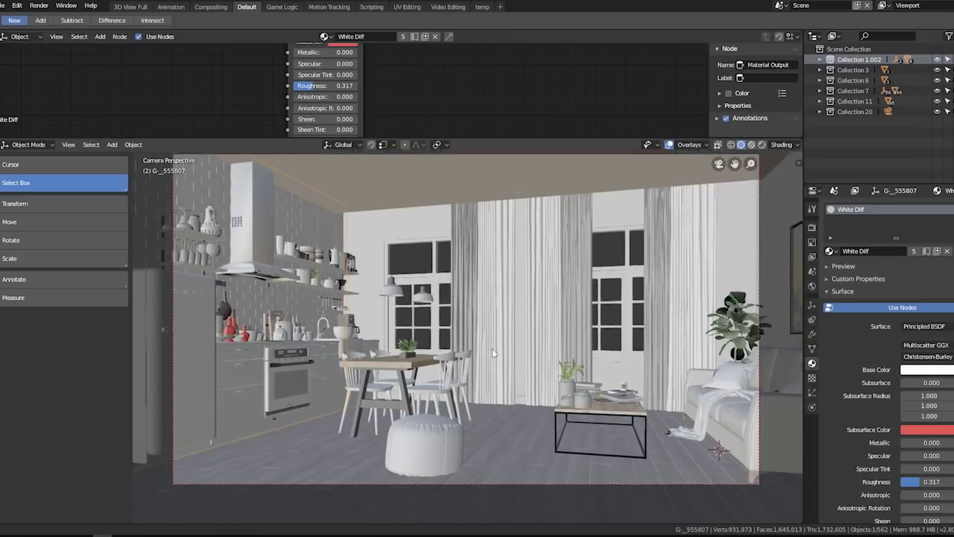
scroll(492, 348, up, 3)
scroll(522, 320, up, 3)
scroll(553, 298, up, 3)
scroll(554, 298, up, 2)
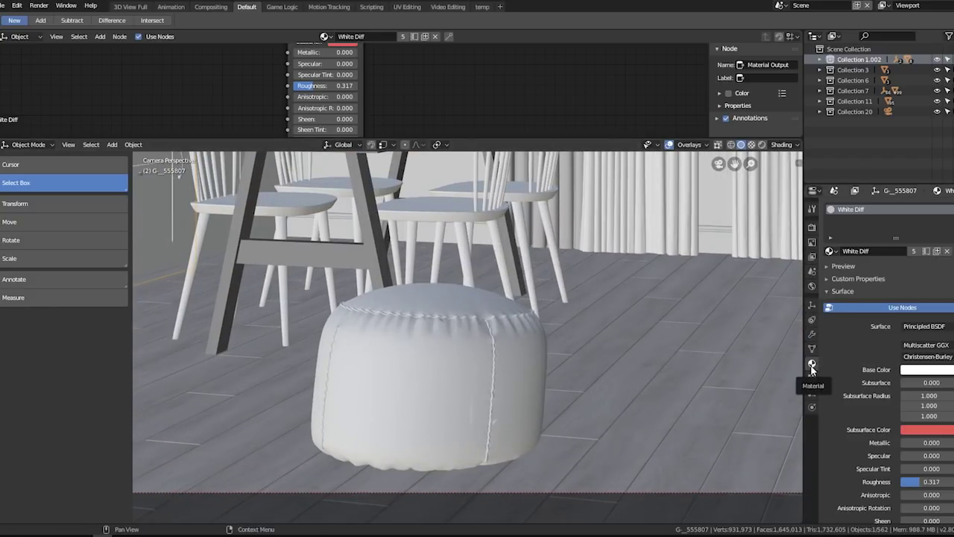
Step: Expand the Ambient Occlusion panel in Render settings and preview in Rendered shading
click(812, 229)
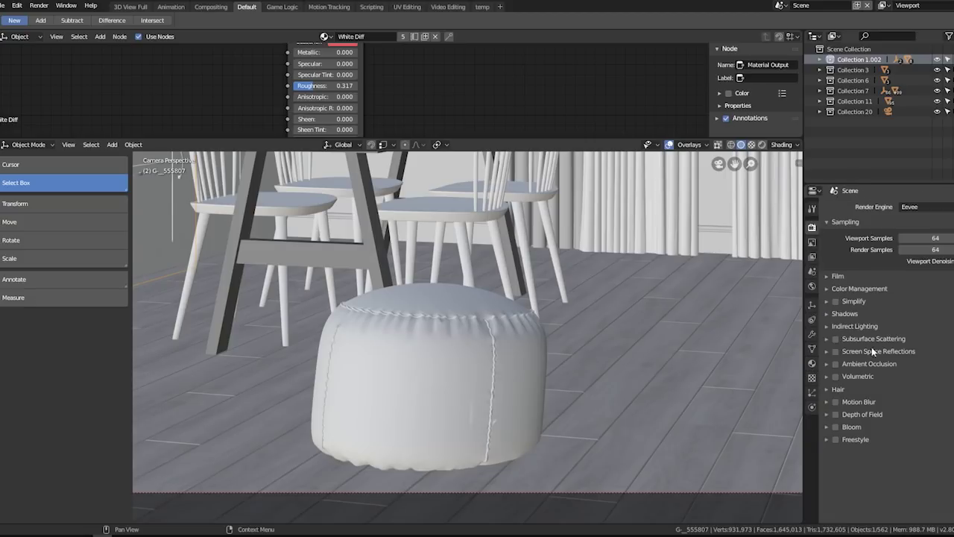
click(836, 364)
click(827, 364)
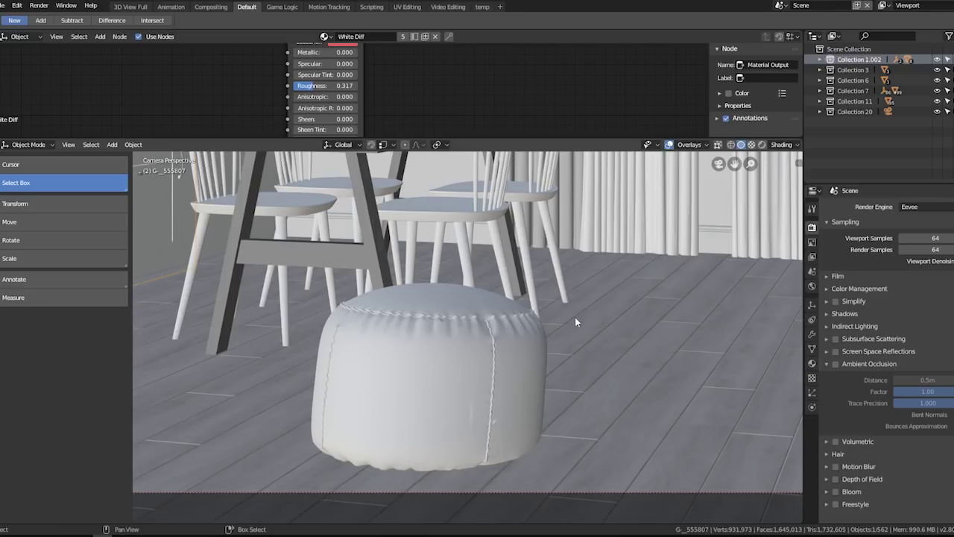
click(763, 145)
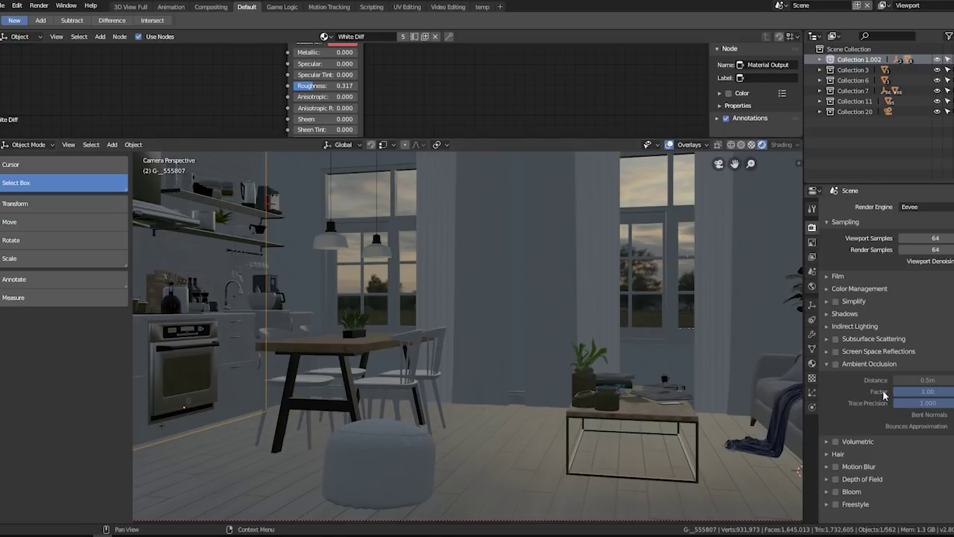
Step: Enable ambient occlusion and lower its distance while viewing through the camera
click(836, 364)
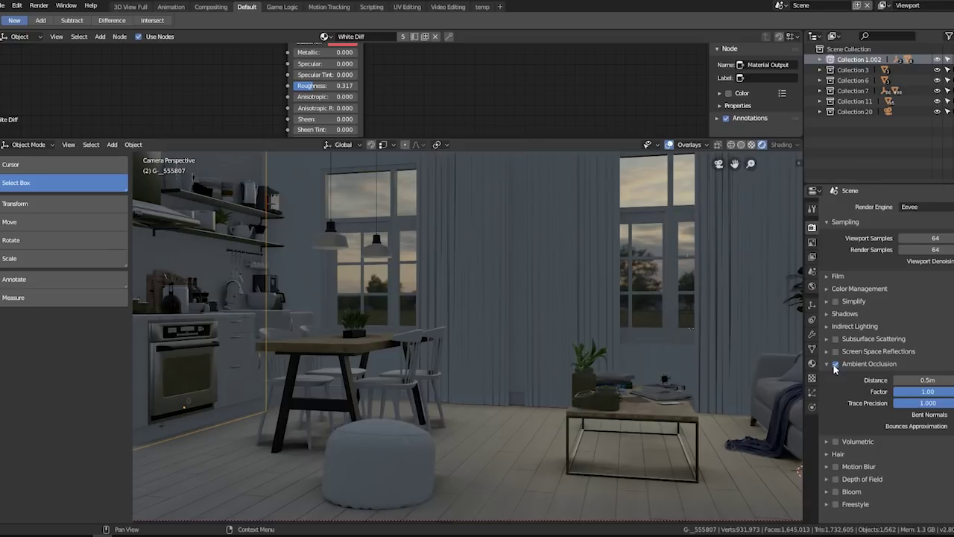
scroll(602, 346, down, 3)
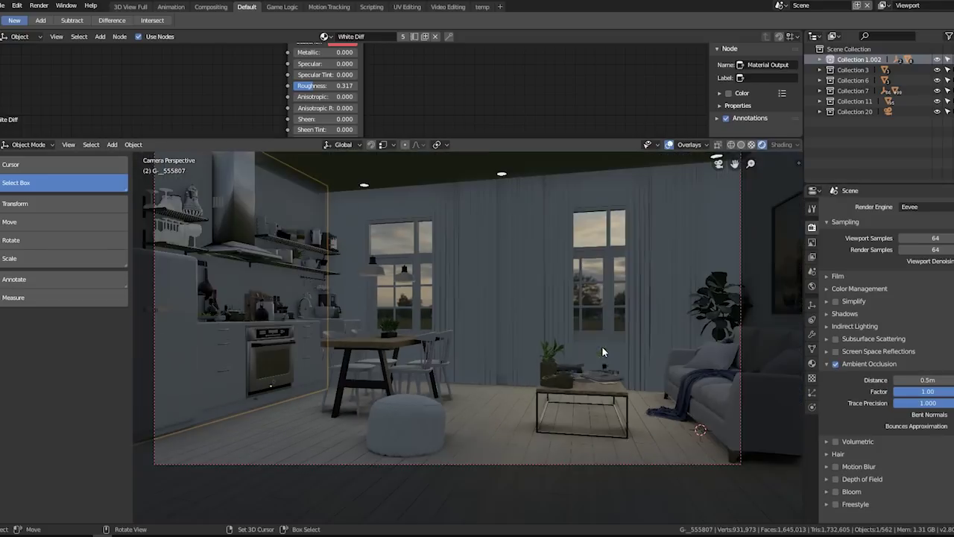
middle_drag(601, 346, 544, 358)
key(KP_0)
scroll(539, 352, up, 2)
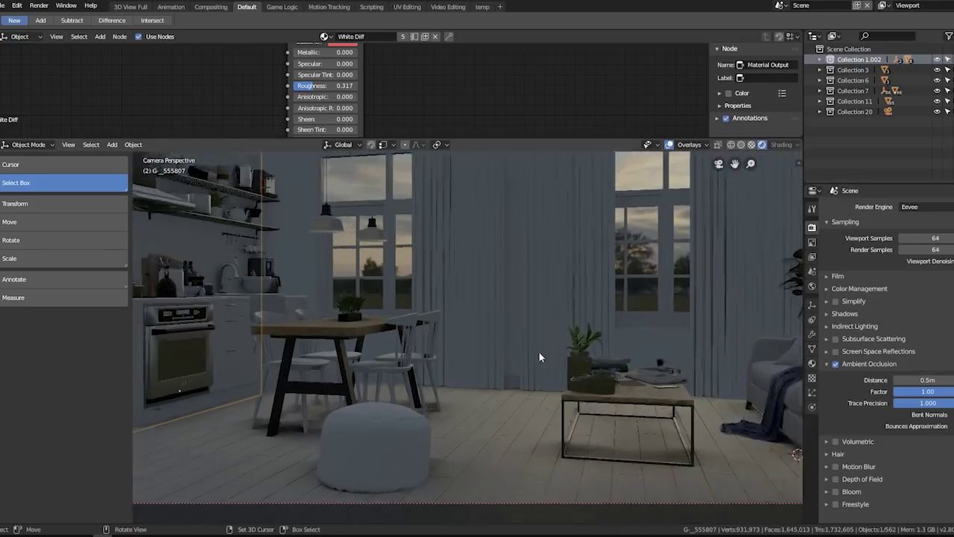
scroll(496, 347, up, 2)
scroll(517, 286, up, 2)
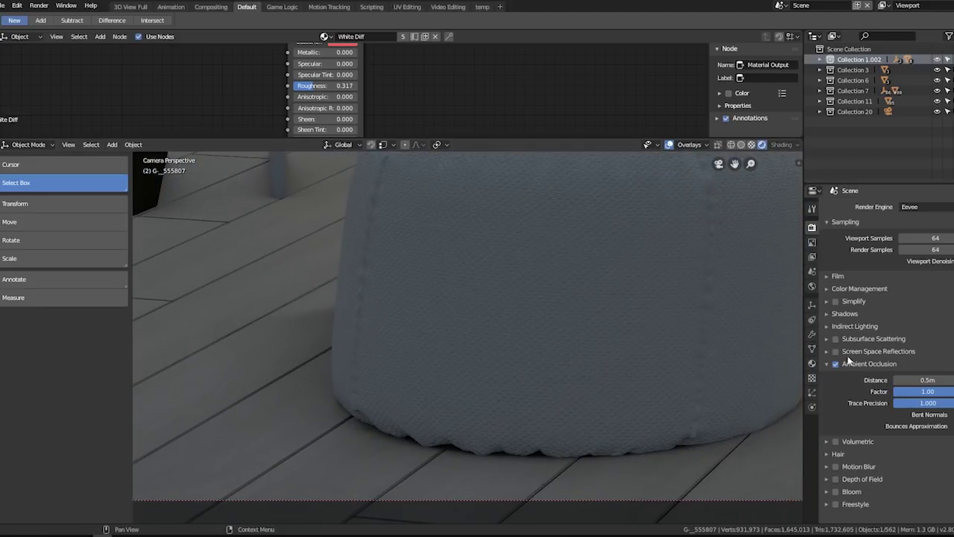
drag(925, 380, 899, 381)
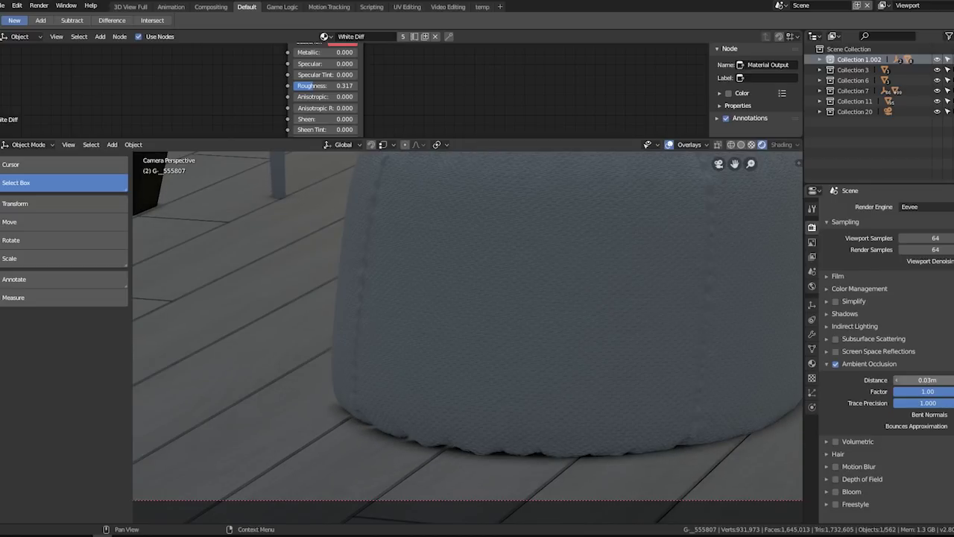
scroll(557, 331, up, 2)
scroll(557, 357, up, 2)
scroll(556, 357, up, 2)
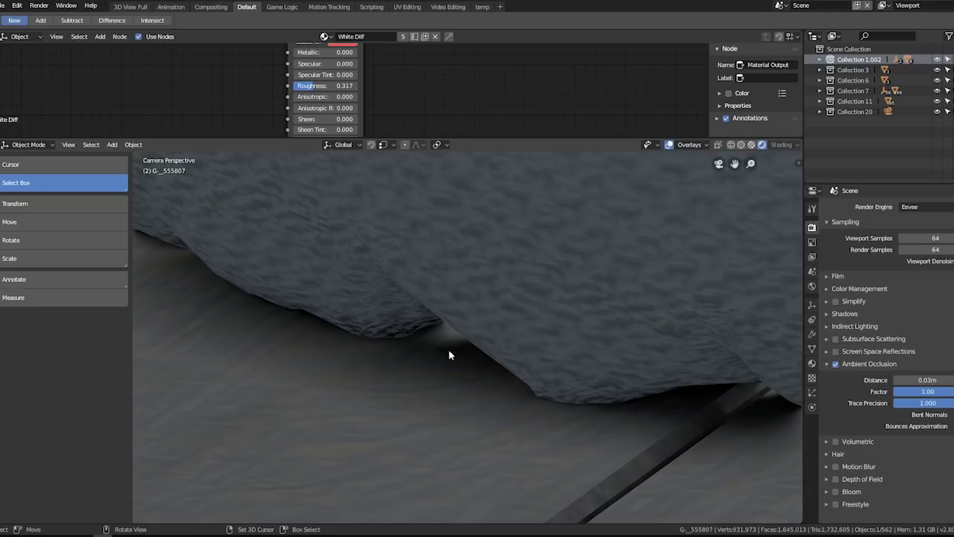
Step: Try viewport samples of 4 and 1, raise AO distance to 0.42 m, then restore 64 samples
double_click(928, 238)
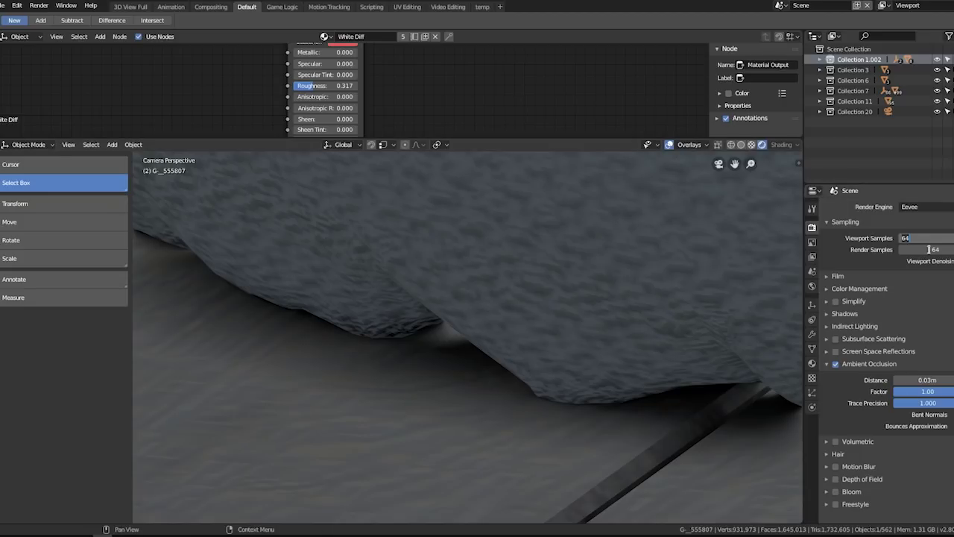
text(4)
key(Return)
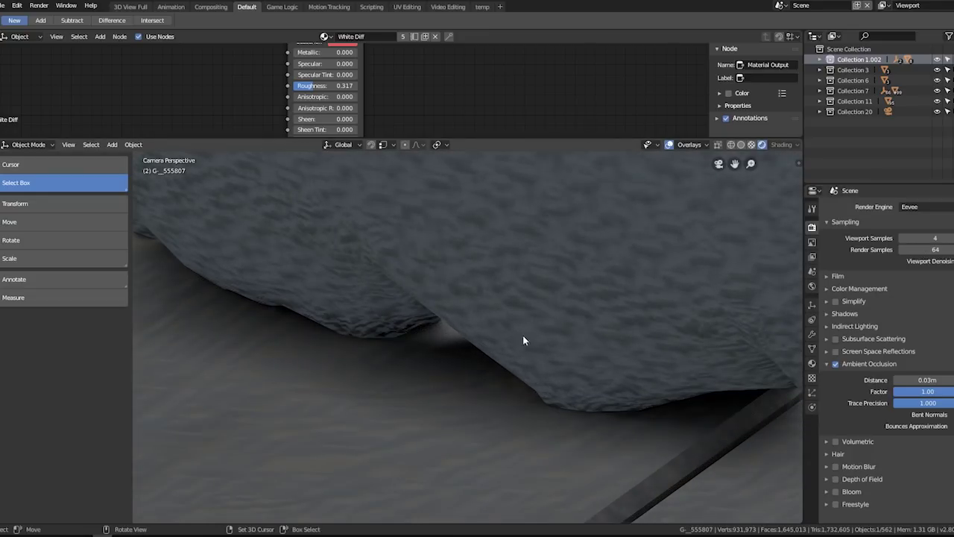
double_click(938, 239)
text(1)
key(Return)
drag(899, 380, 932, 380)
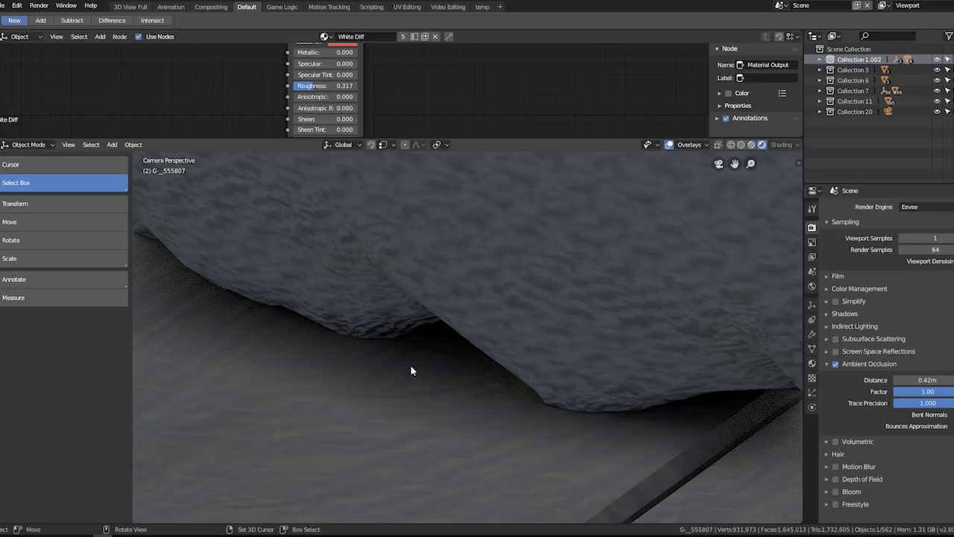
double_click(934, 242)
text(64)
key(Return)
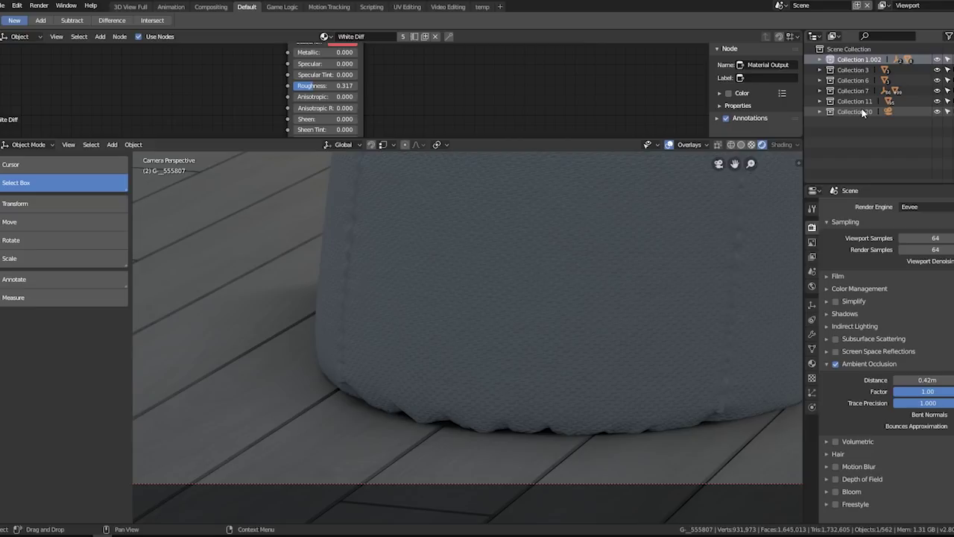
scroll(543, 187, down, 5)
scroll(558, 261, down, 5)
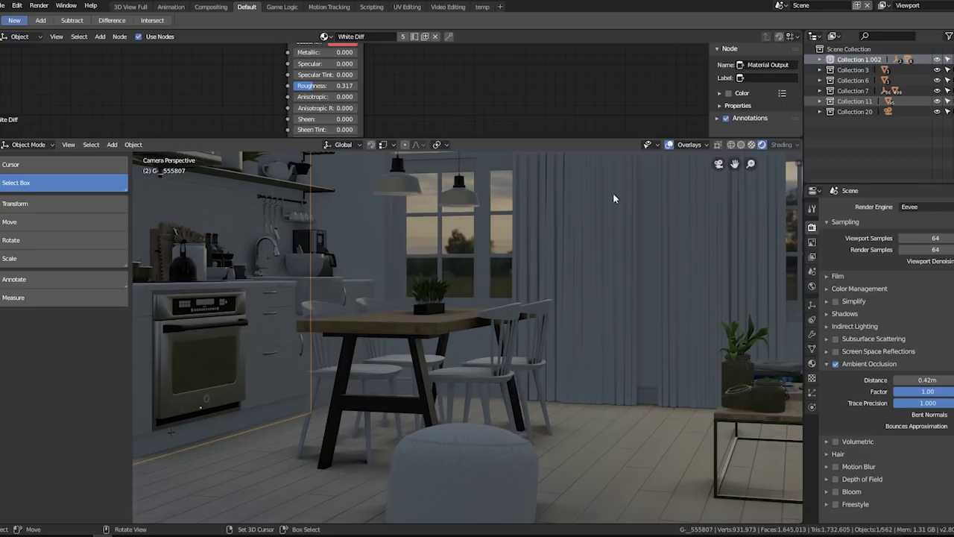
Step: Collapse and re-expand the Ambient Occlusion panel, then zoom into the room
click(831, 364)
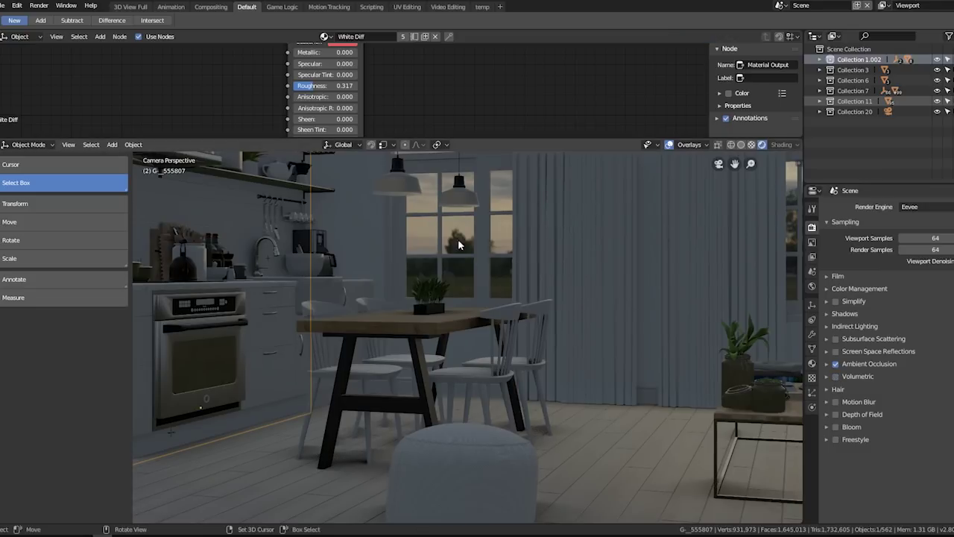
click(827, 364)
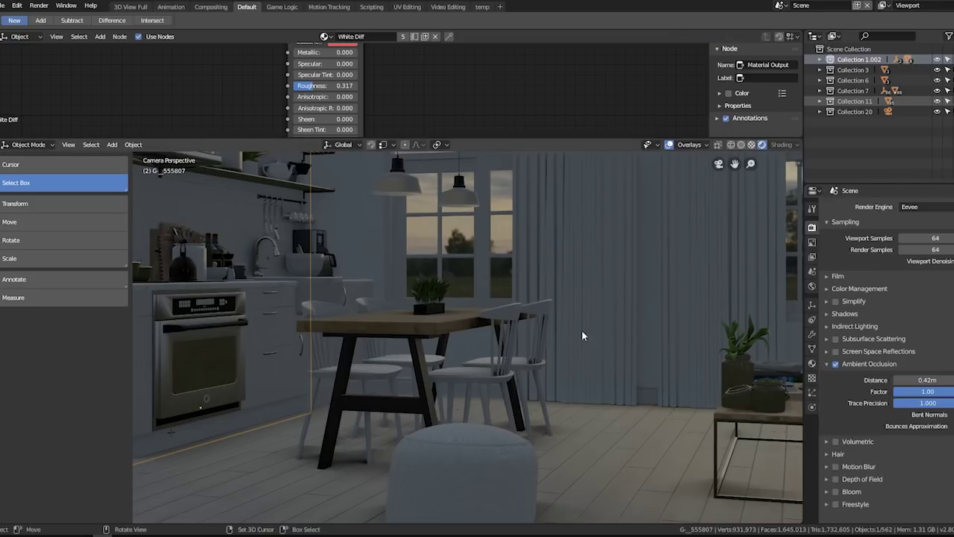
scroll(567, 358, up, 3)
scroll(656, 298, up, 2)
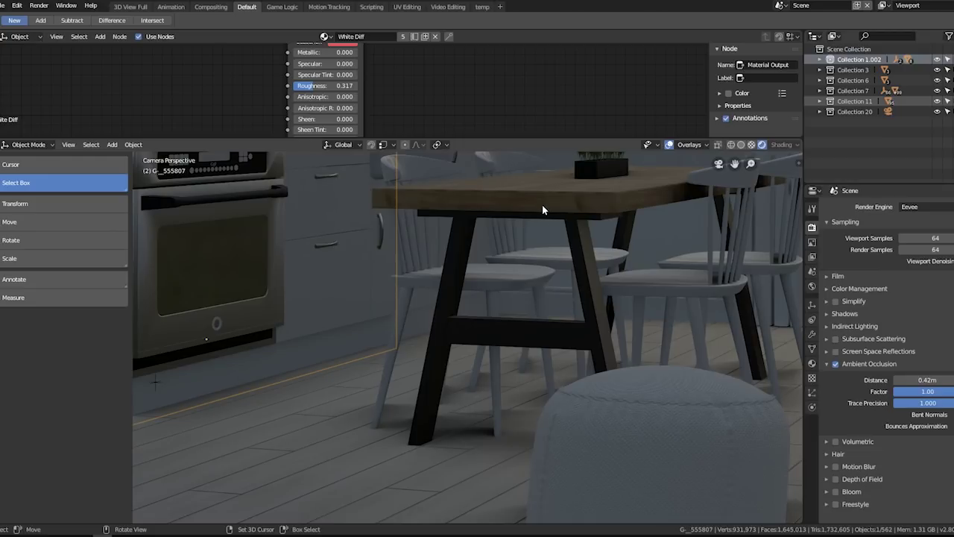
scroll(518, 265, up, 1)
scroll(499, 331, up, 1)
scroll(572, 380, up, 1)
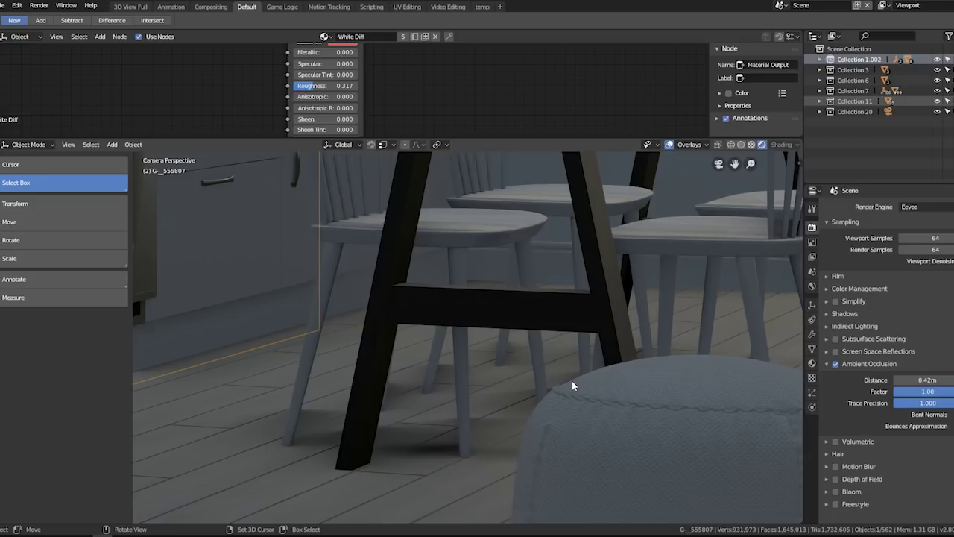
Step: Select and delete the pouf in front of the table
click(617, 407)
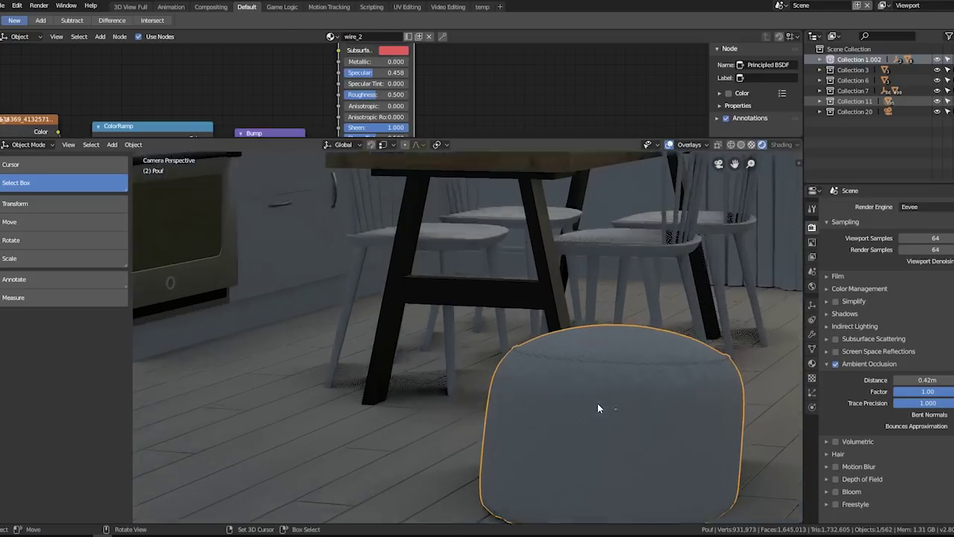
scroll(598, 407, down, 3)
key(Delete)
scroll(627, 372, up, 4)
scroll(529, 345, up, 3)
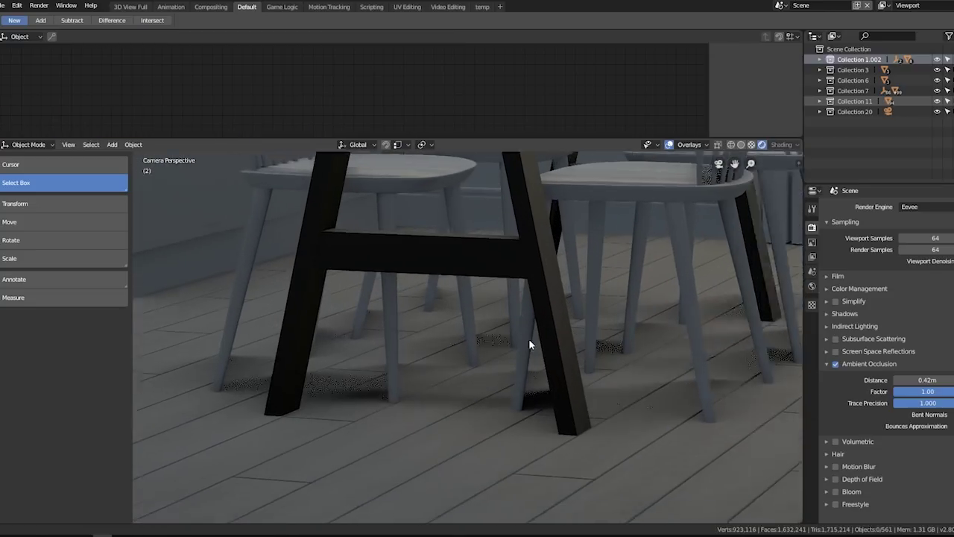
scroll(529, 339, up, 2)
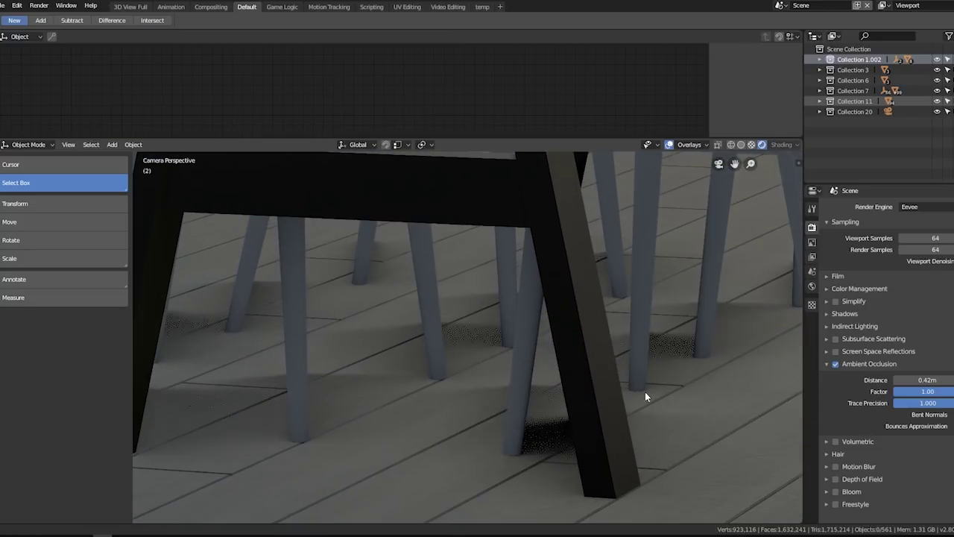
Step: Lower the ambient occlusion distance, then set it to 0.43 m, checking shadows under the table legs
middle_drag(646, 397, 351, 389)
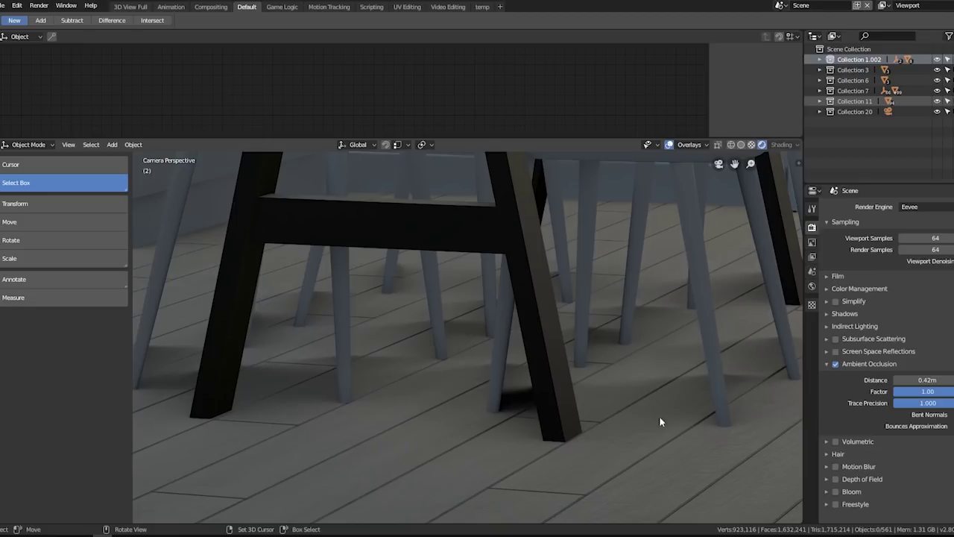
scroll(659, 421, down, 4)
scroll(432, 311, down, 2)
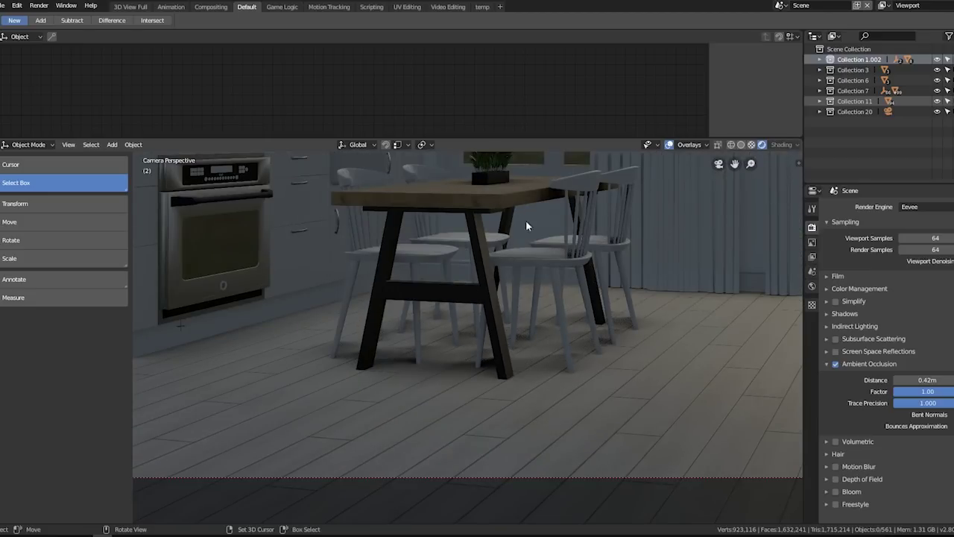
scroll(530, 229, up, 5)
drag(924, 380, 880, 379)
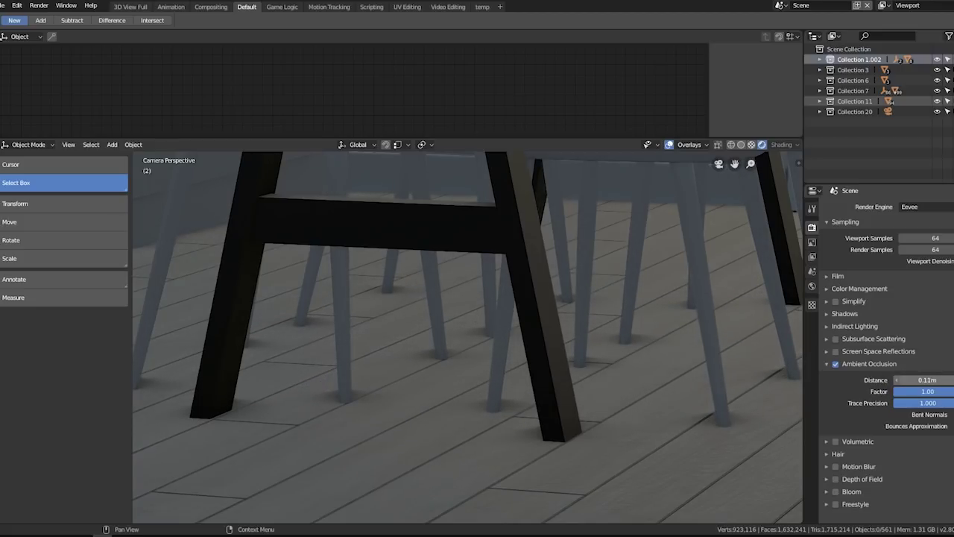
drag(879, 379, 926, 379)
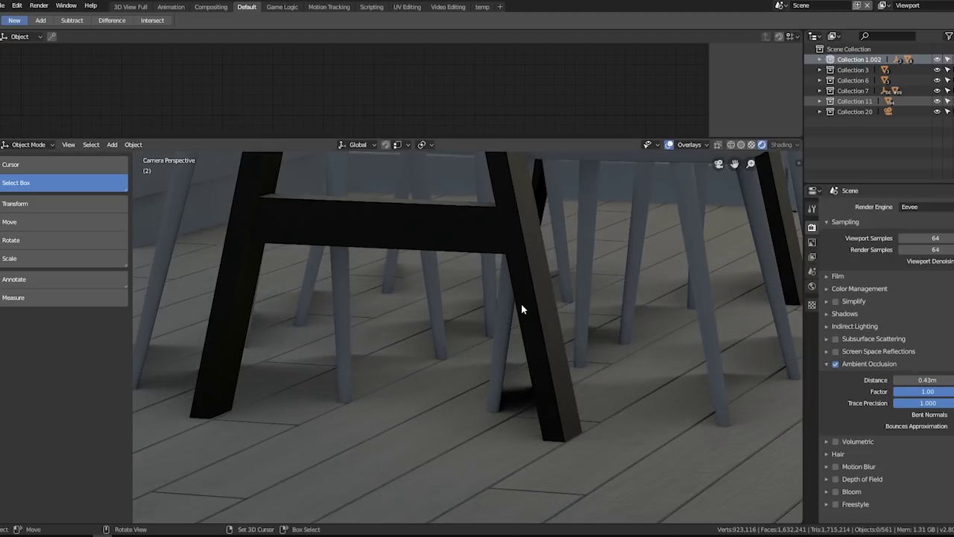
click(5, 5)
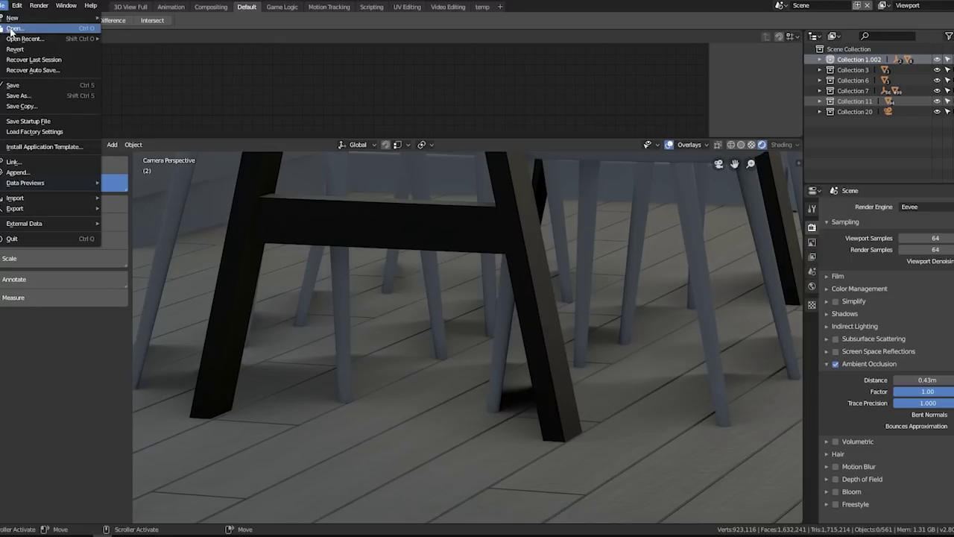
Step: Open Livingroom Eevee__Wip_001.blend and preview the scene in rendered shading
click(13, 28)
double_click(211, 106)
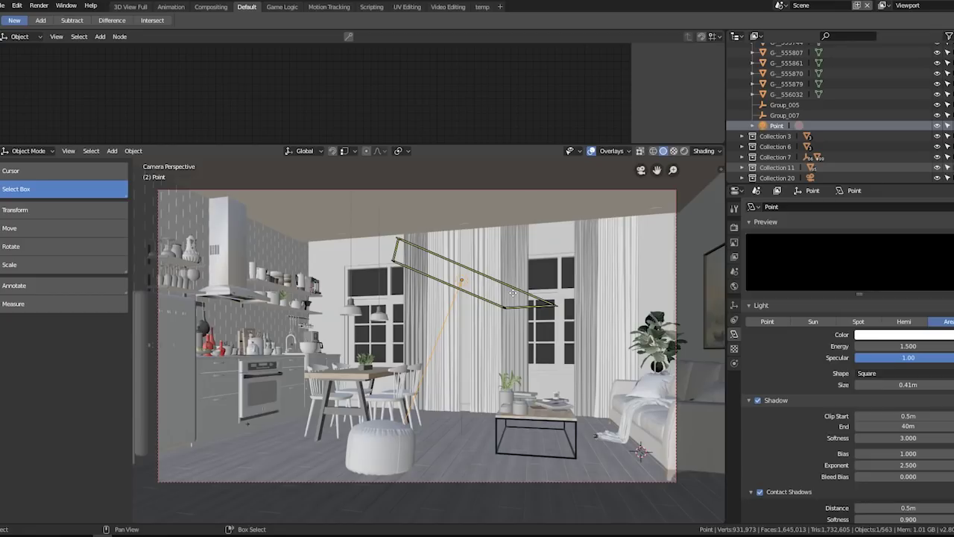
key(shift+z)
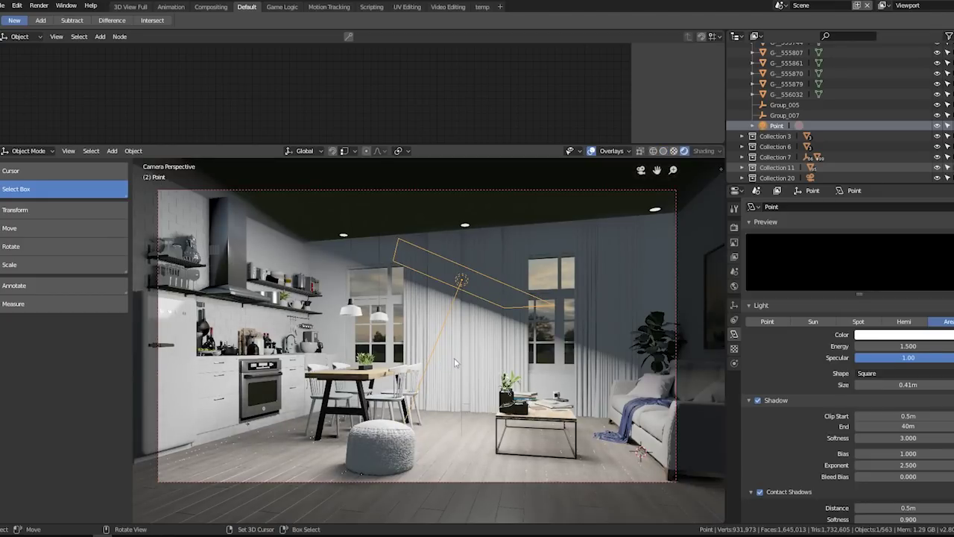
scroll(470, 355, up, 1)
scroll(481, 373, up, 2)
scroll(448, 418, up, 2)
scroll(522, 336, up, 2)
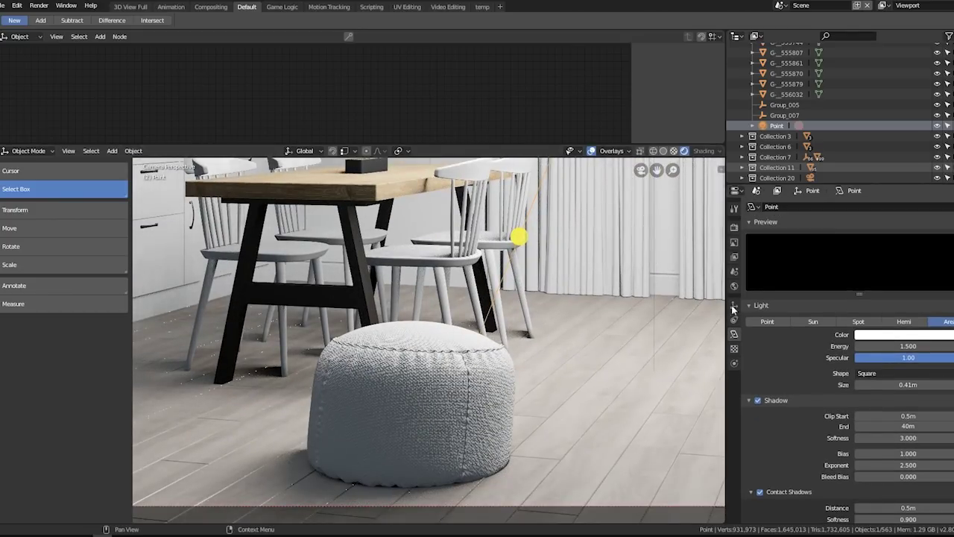
scroll(557, 309, down, 3)
scroll(550, 369, down, 2)
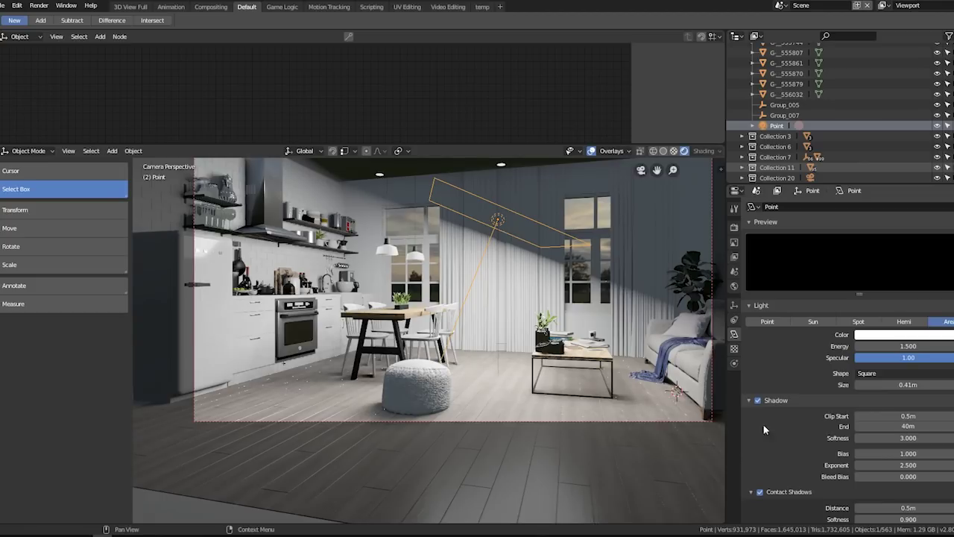
Step: Toggle the light's Contact Shadows off and on, leaving them enabled
click(759, 492)
click(759, 492)
scroll(395, 447, up, 2)
scroll(474, 265, up, 3)
scroll(478, 362, up, 3)
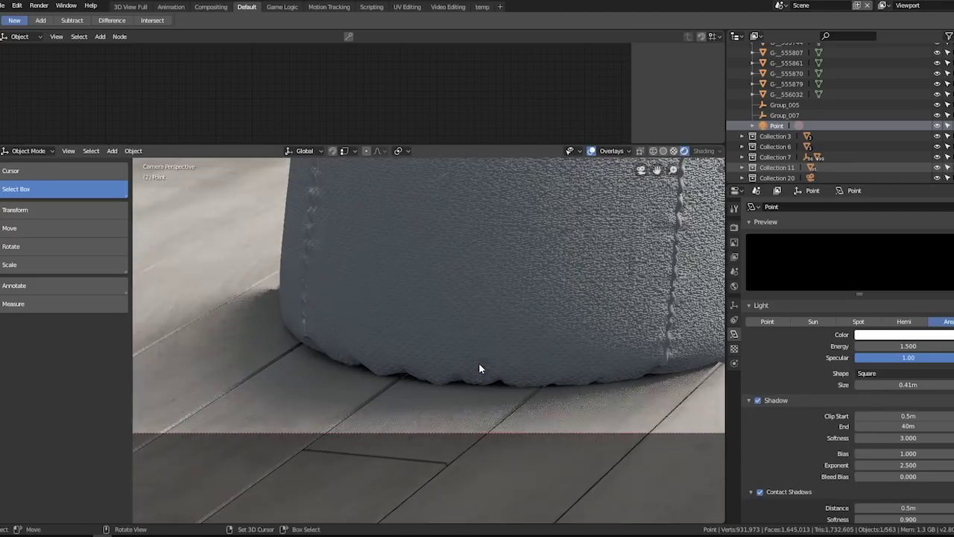
click(760, 493)
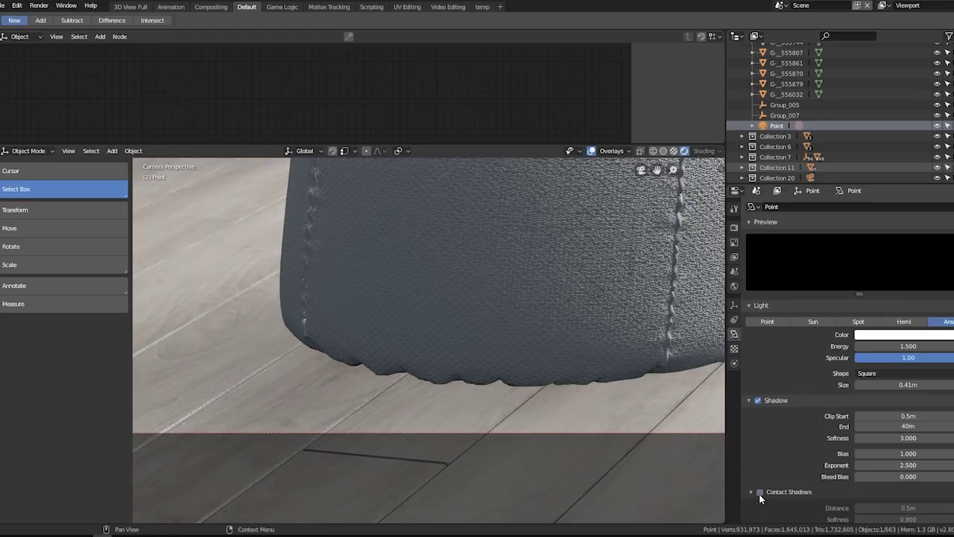
click(760, 493)
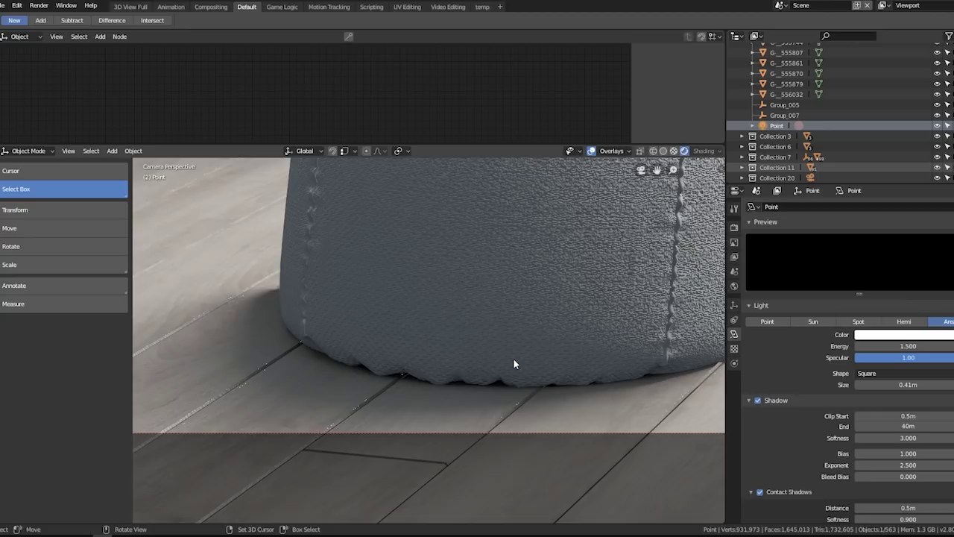
scroll(513, 358, down, 4)
scroll(524, 323, down, 3)
scroll(499, 309, down, 1)
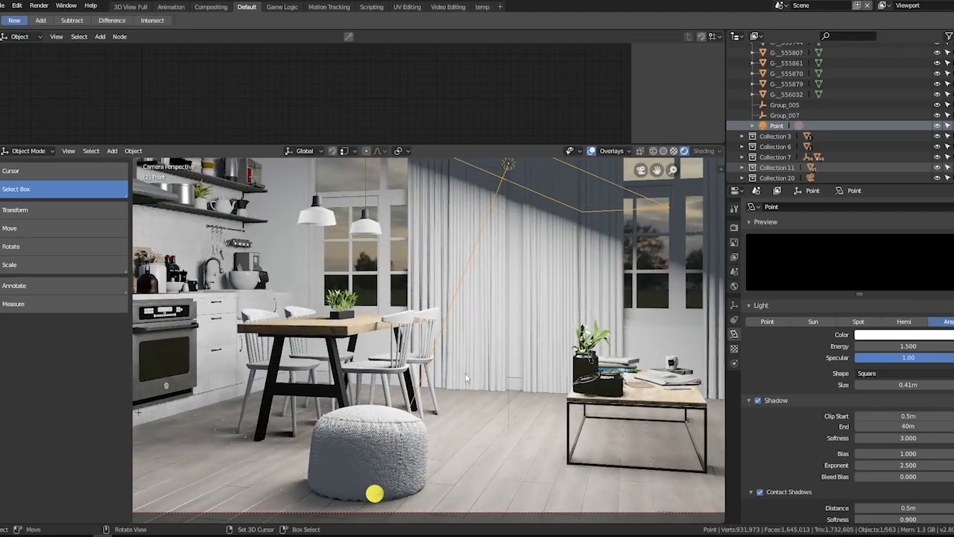
Step: Trackball-rotate the light and move it to a new spot in the living room
key(r)
key(r)
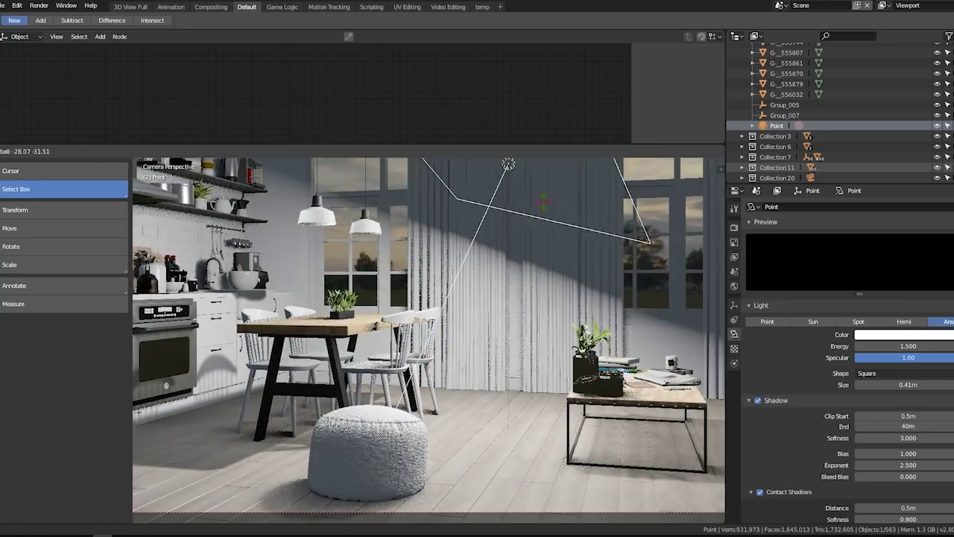
click(392, 473)
key(g)
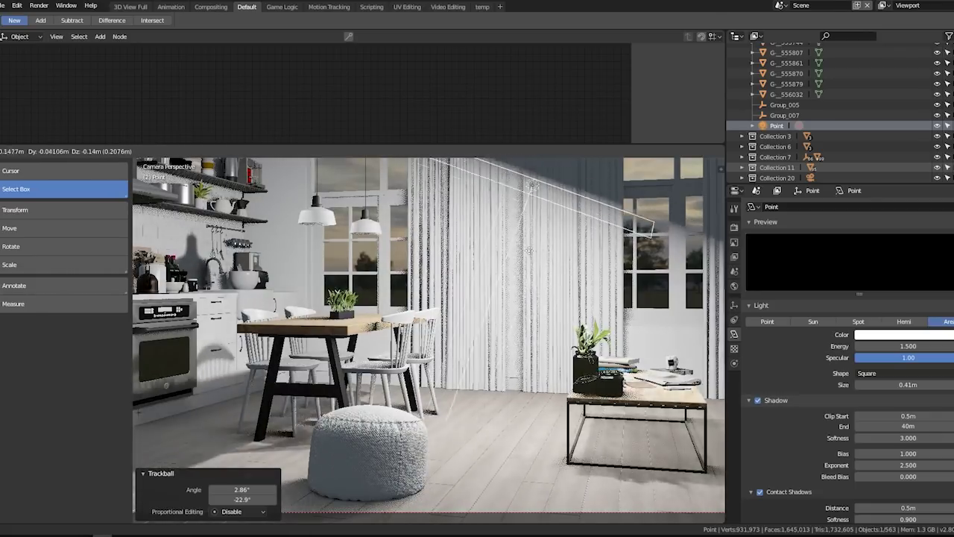
click(471, 499)
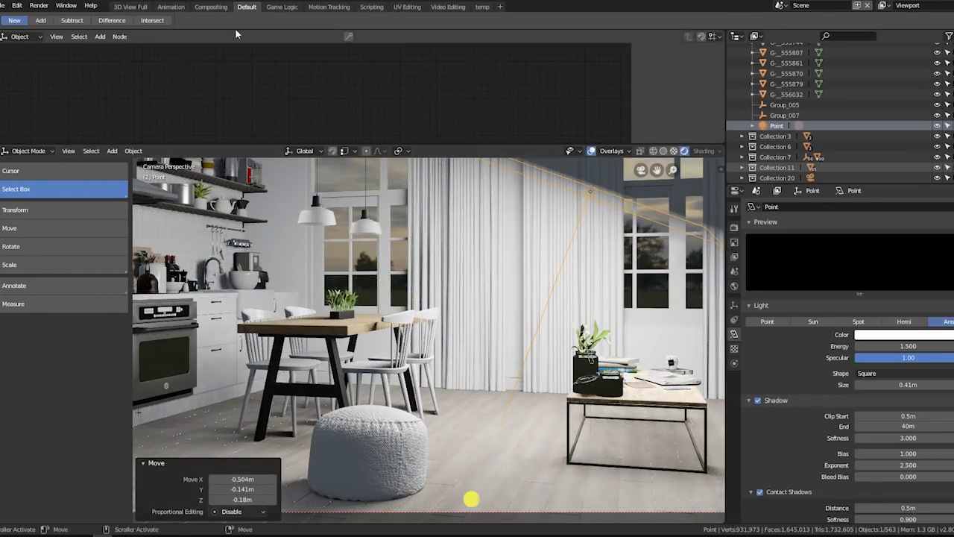
Step: Cancel a file browser, check the Eevee render settings, and bring up the File menu
key(ctrl+o)
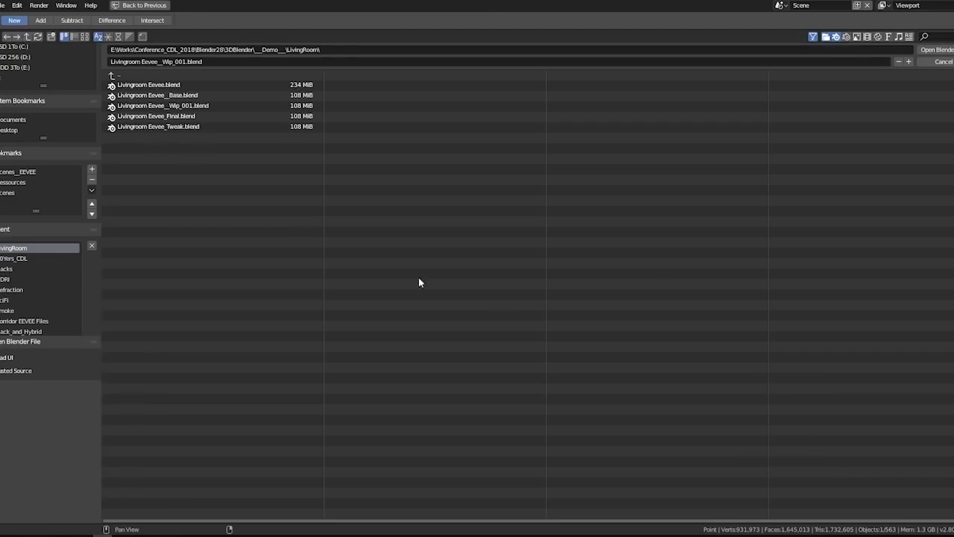
key(Escape)
click(735, 228)
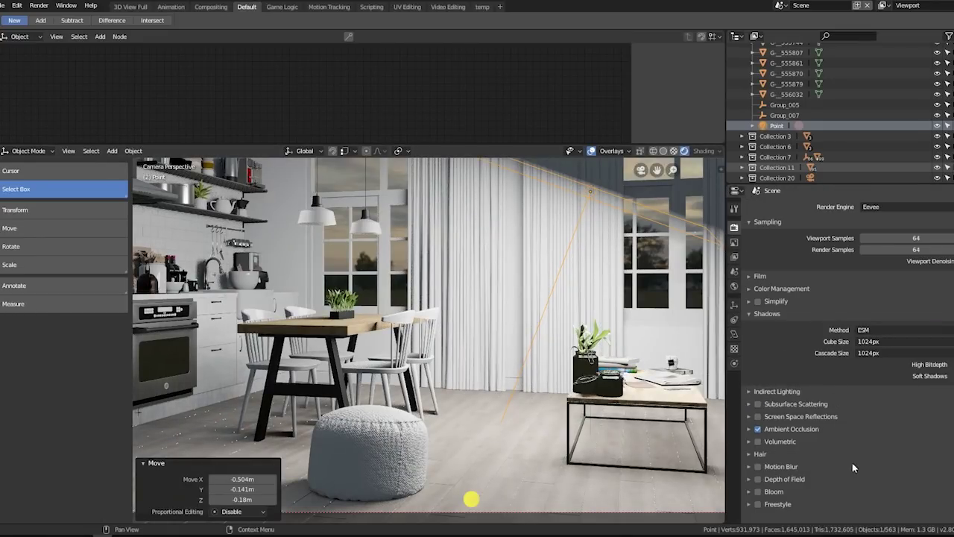
click(4, 6)
Step: Browse from the Demo folder via Smoke into 10Yers_CDL and open 10Years_CDL_002.blend
click(18, 30)
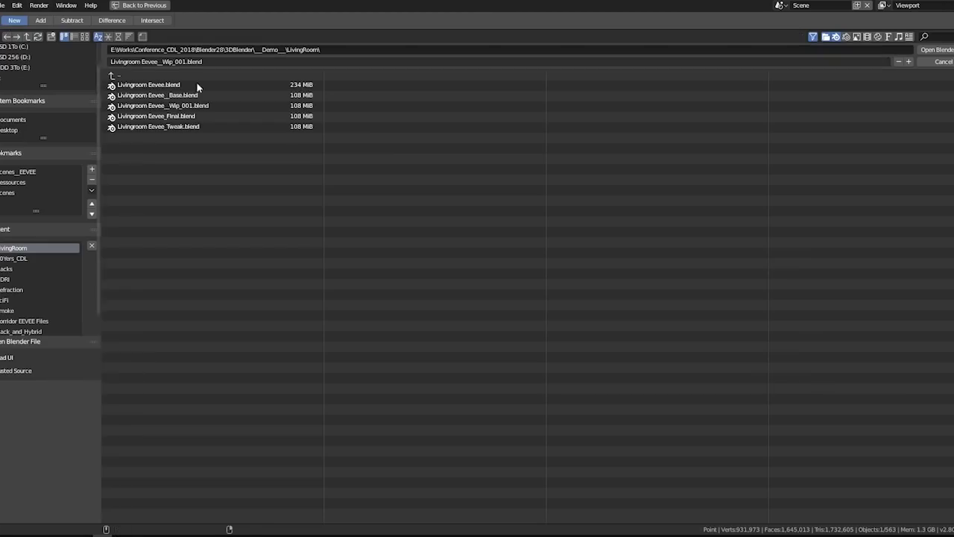
click(186, 76)
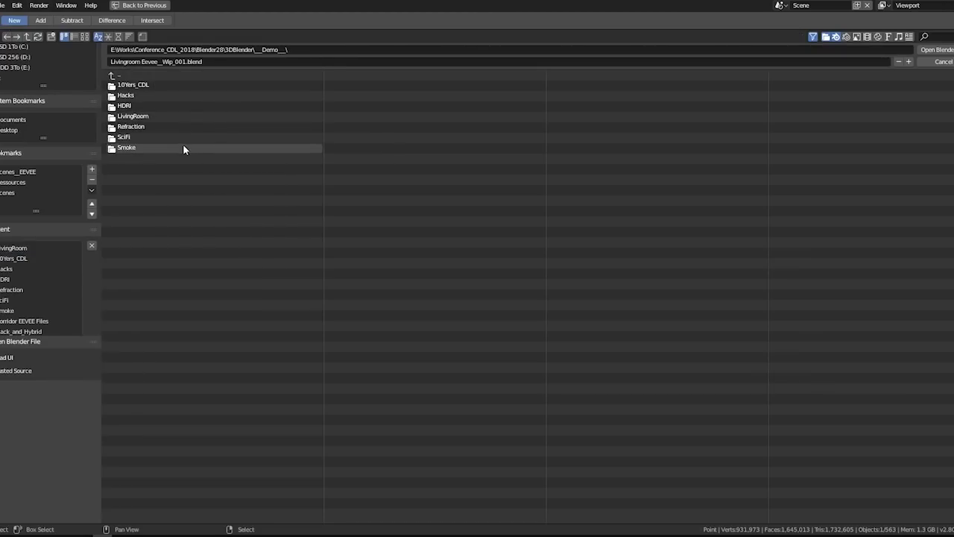
click(183, 147)
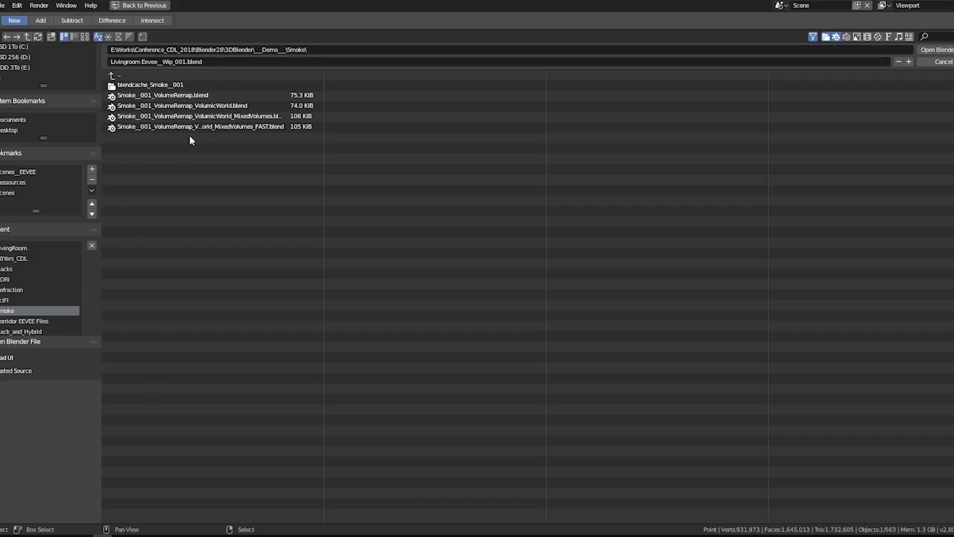
click(167, 76)
click(167, 84)
click(172, 96)
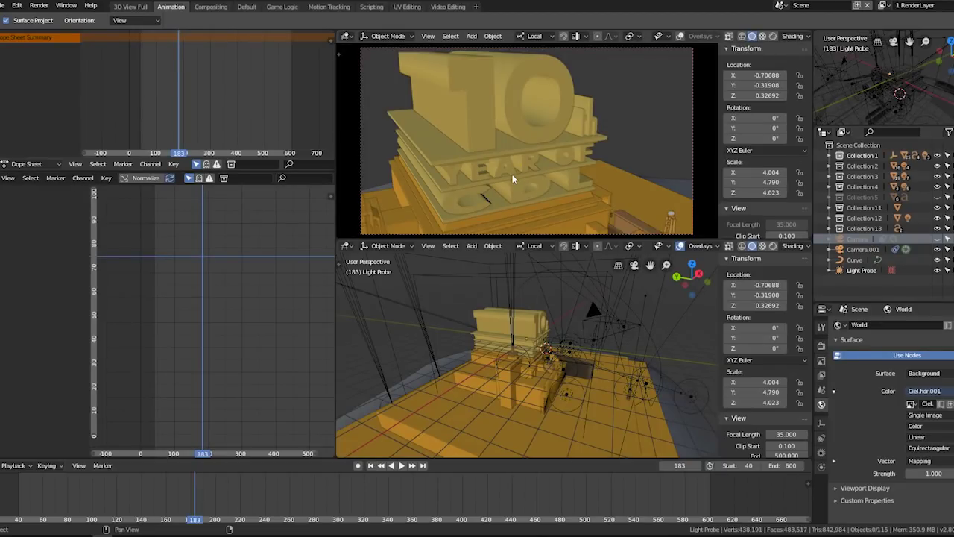
Step: Maximise the camera view with overlays on, and rotate Lamp.009 to 212°, -32.4°, 1.76°
key(ctrl+alt+space)
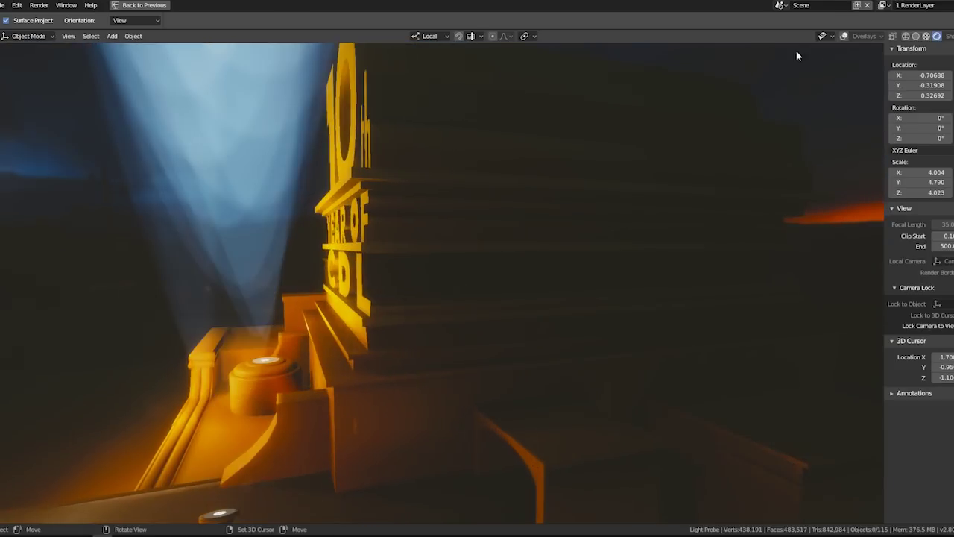
click(844, 36)
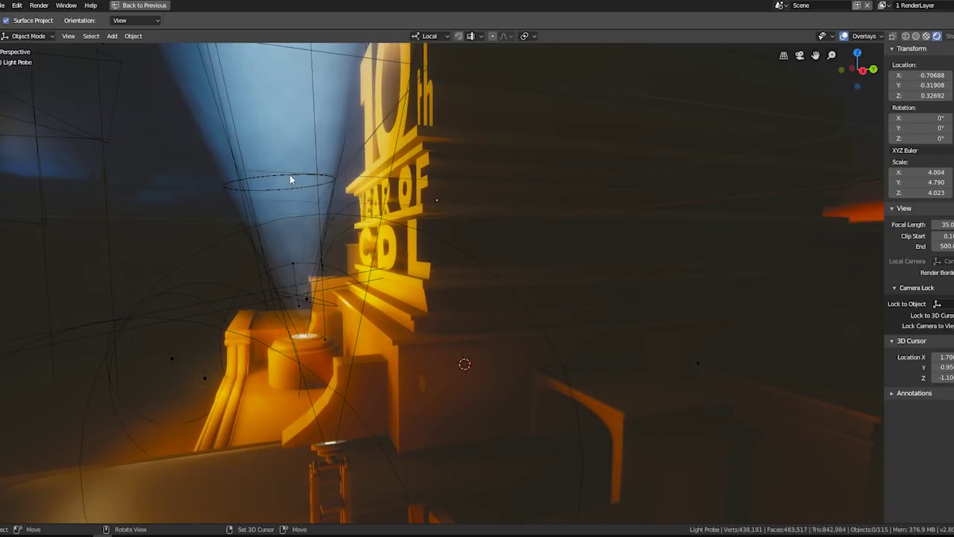
click(289, 192)
key(r)
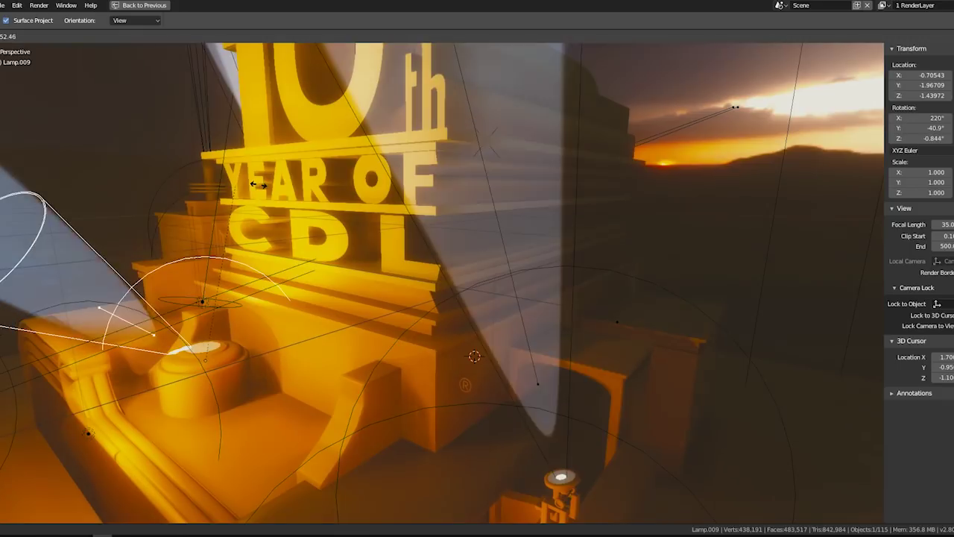
click(267, 232)
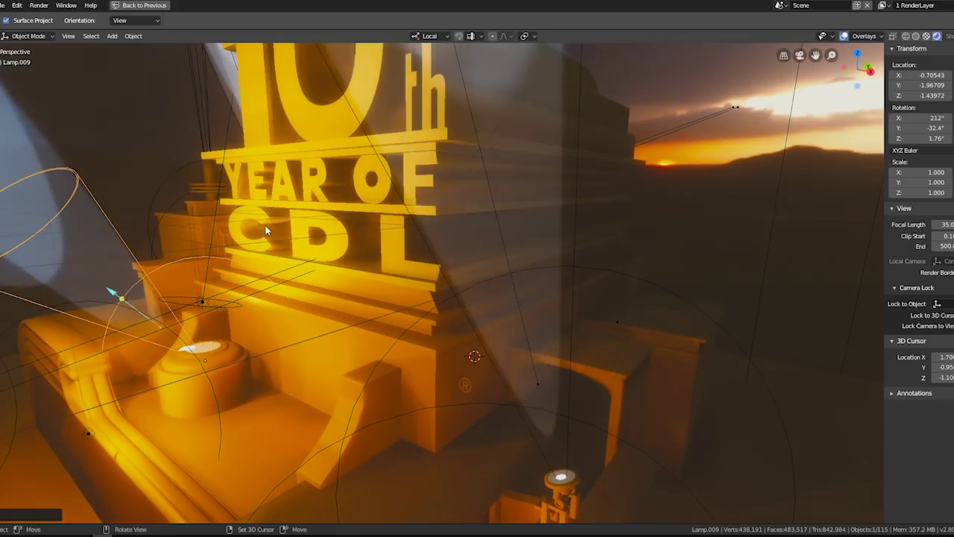
scroll(261, 243, down, 5)
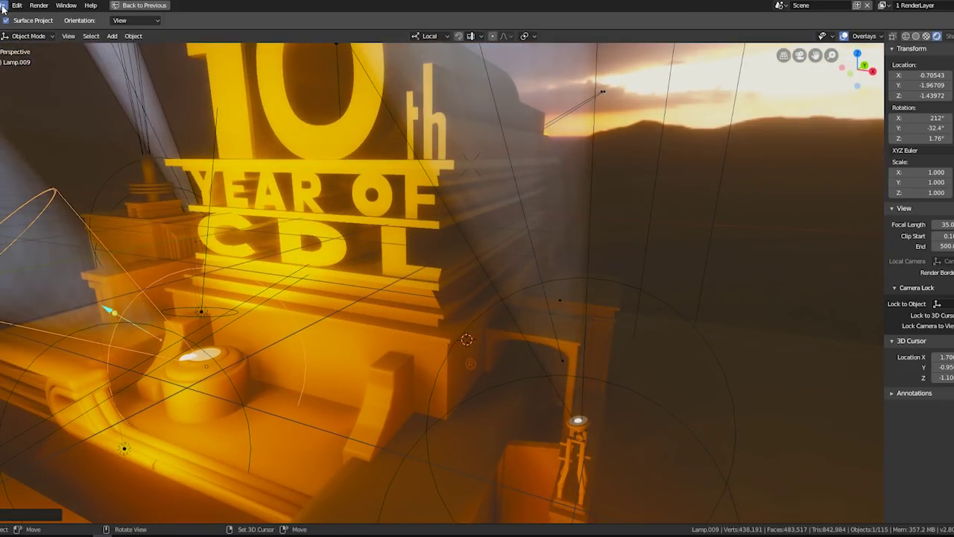
click(4, 6)
Step: Open the MixedVolumes_FAST smoke file from the Smoke folder and render-preview it at frame 135
click(10, 28)
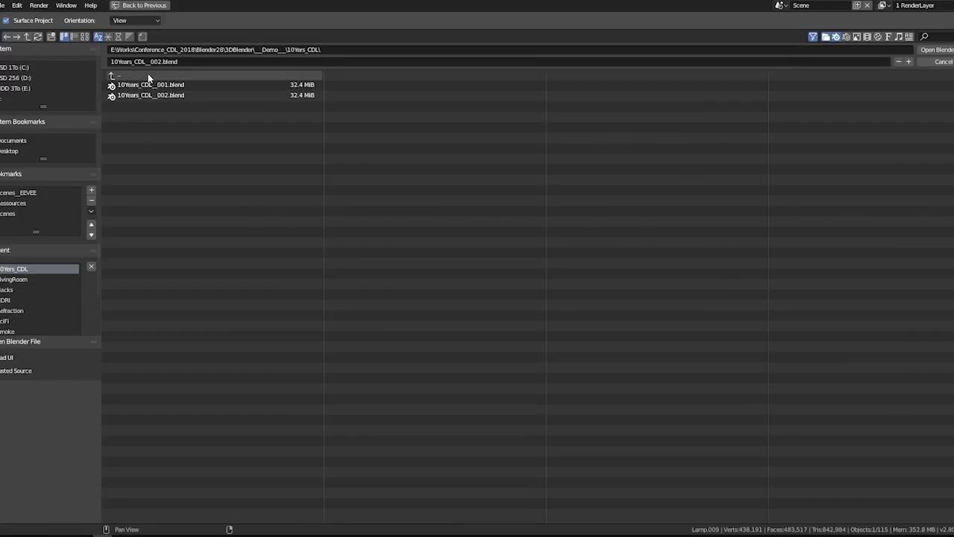
click(116, 75)
click(151, 147)
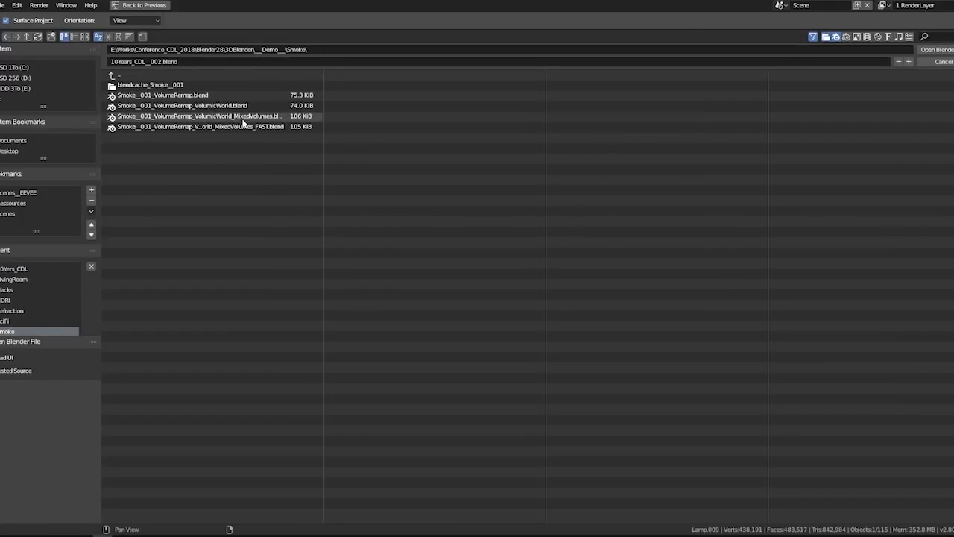
click(212, 107)
double_click(259, 128)
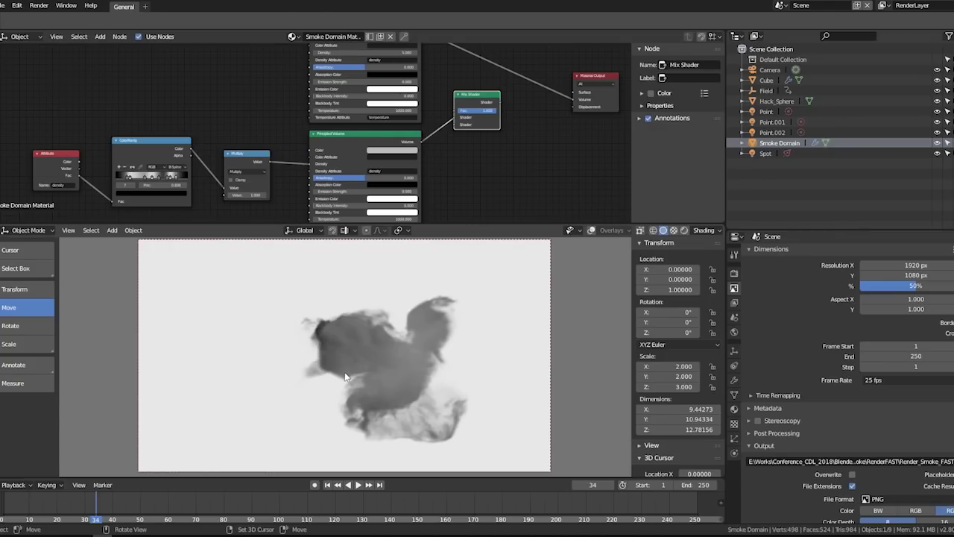
key(z)
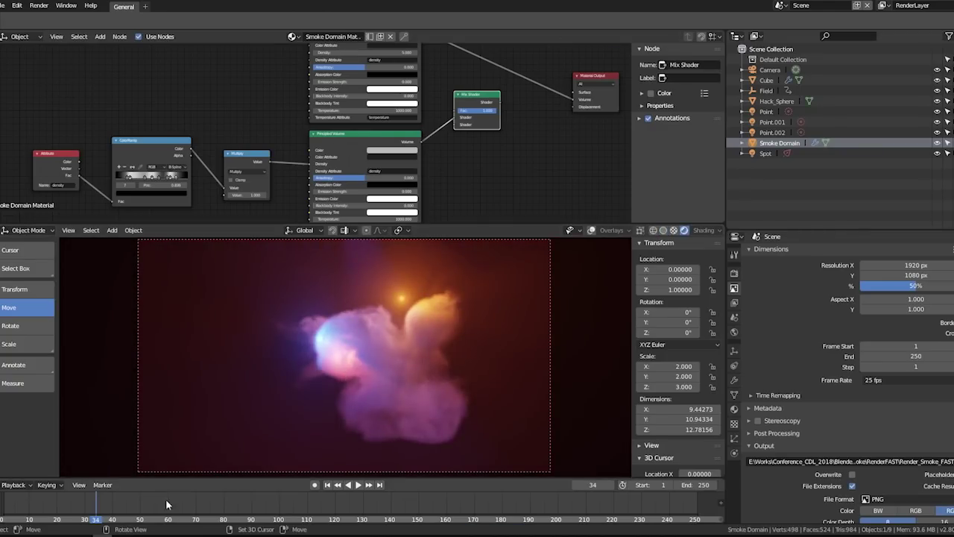
drag(273, 510, 377, 507)
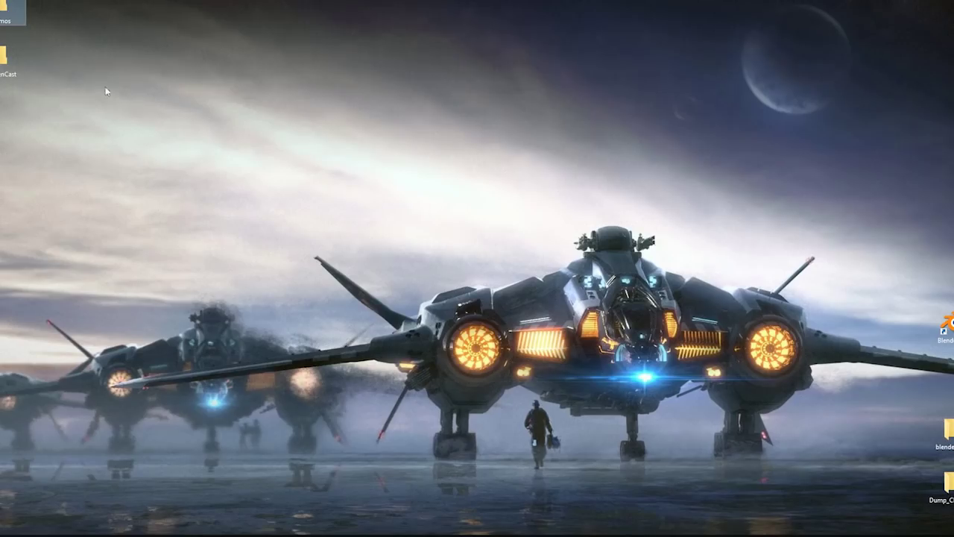
Step: Open the Demos folder and launch Render_Smoke_Encoded.mp4, closing the default Films et TV player
double_click(4, 67)
key(alt+F4)
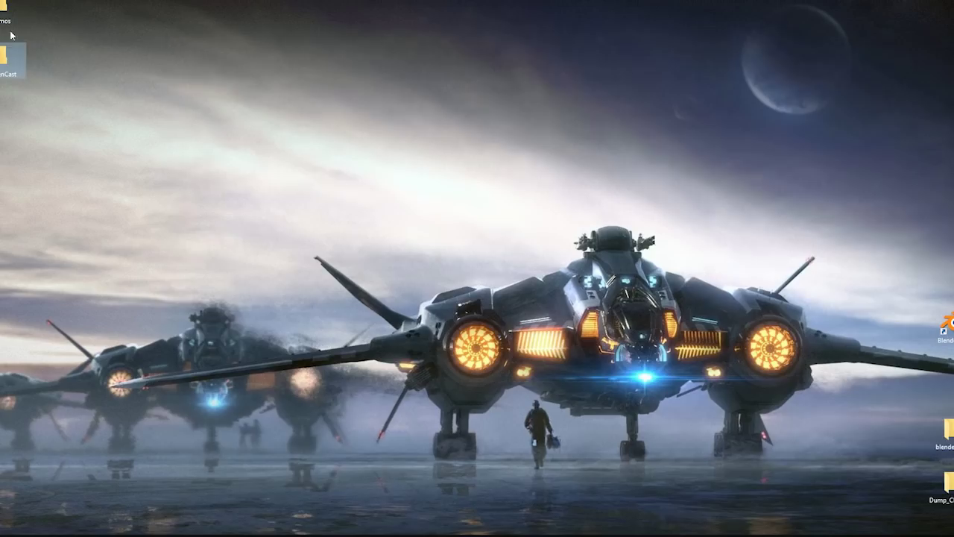
key(Up)
key(Return)
double_click(434, 158)
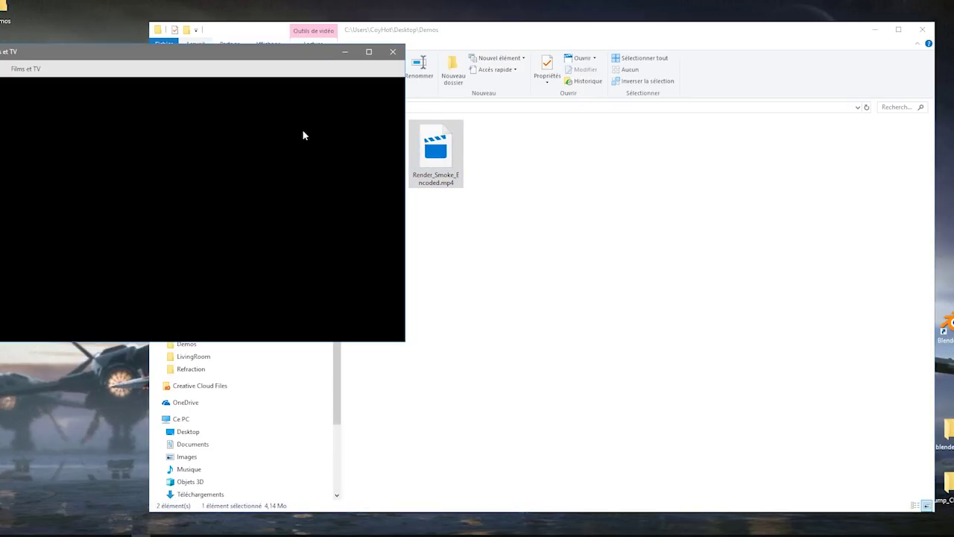
click(393, 52)
Step: Play Render_Smoke_Encoded.mp4 in VLC via Open With, then quit VLC and return to Blender
right_click(431, 133)
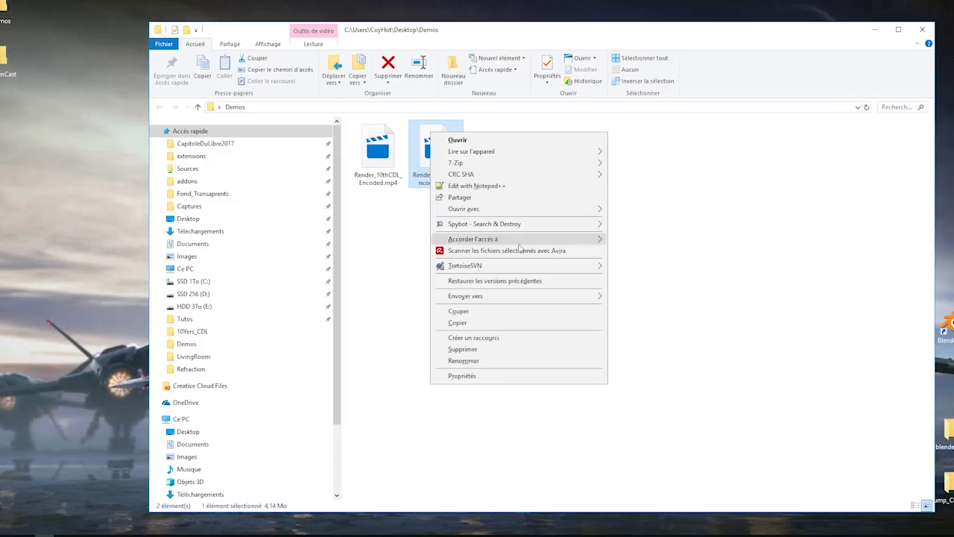
click(669, 266)
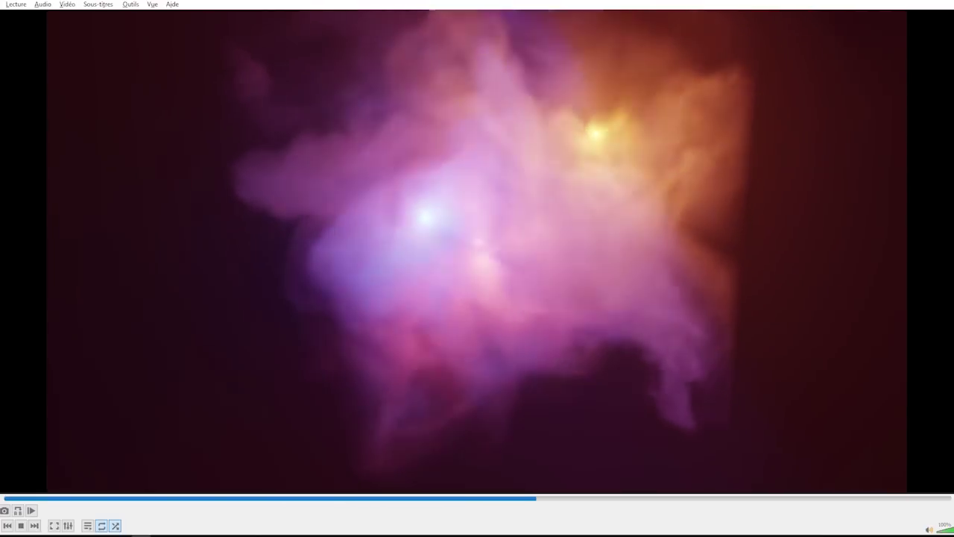
key(ctrl+q)
key(alt+Tab)
key(alt+Tab)
Step: Play the smoke animation in rendered shading, stop at frame 152, and orbit in closer
click(374, 299)
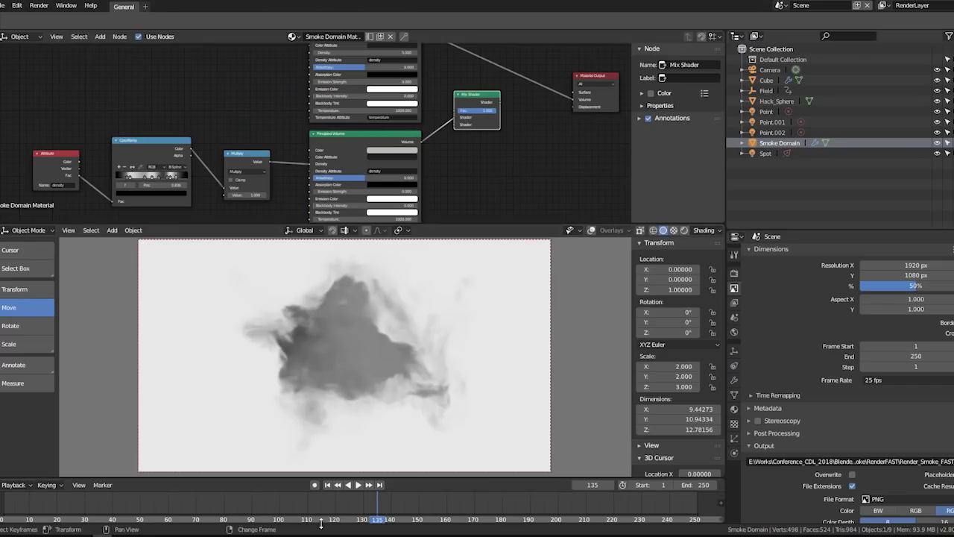
click(347, 485)
key(shift+z)
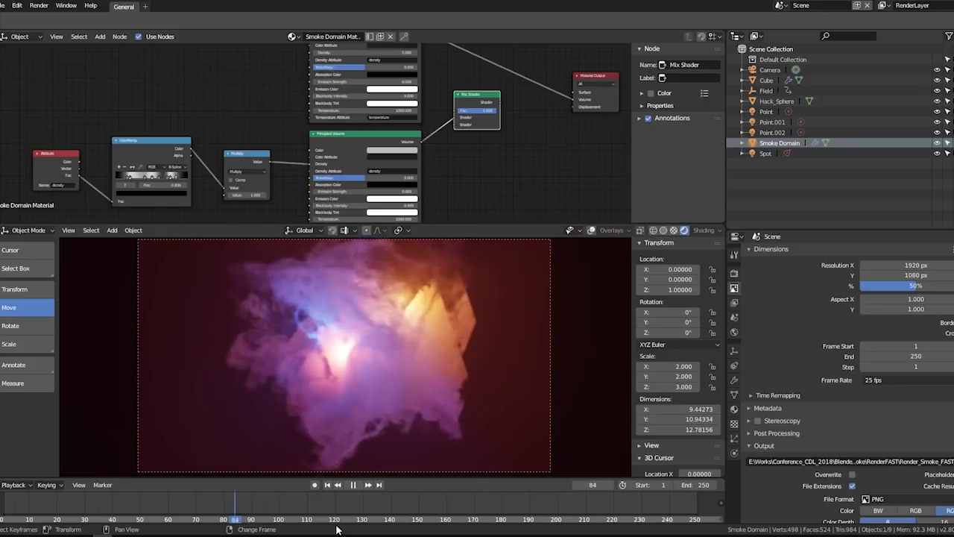
click(354, 484)
middle_drag(304, 361, 382, 368)
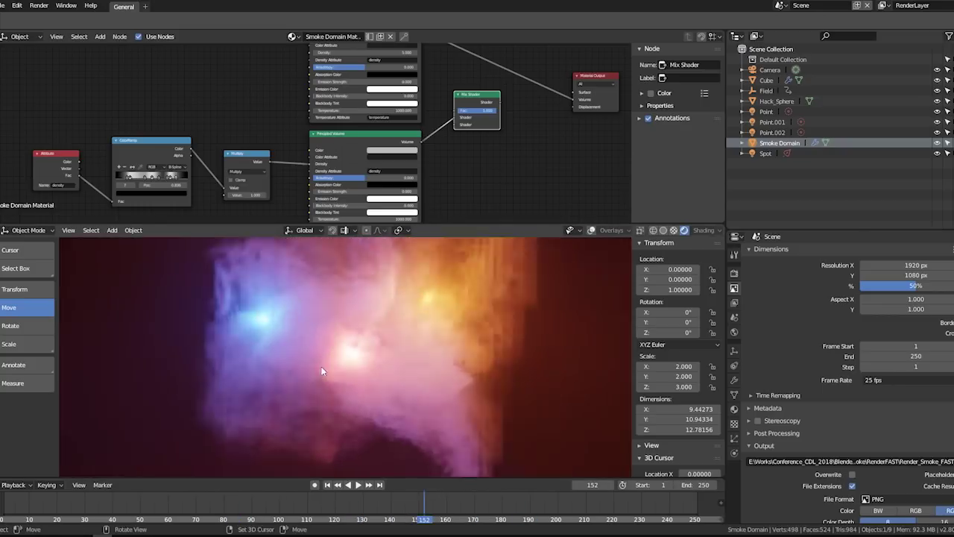
scroll(382, 369, up, 3)
scroll(408, 380, up, 3)
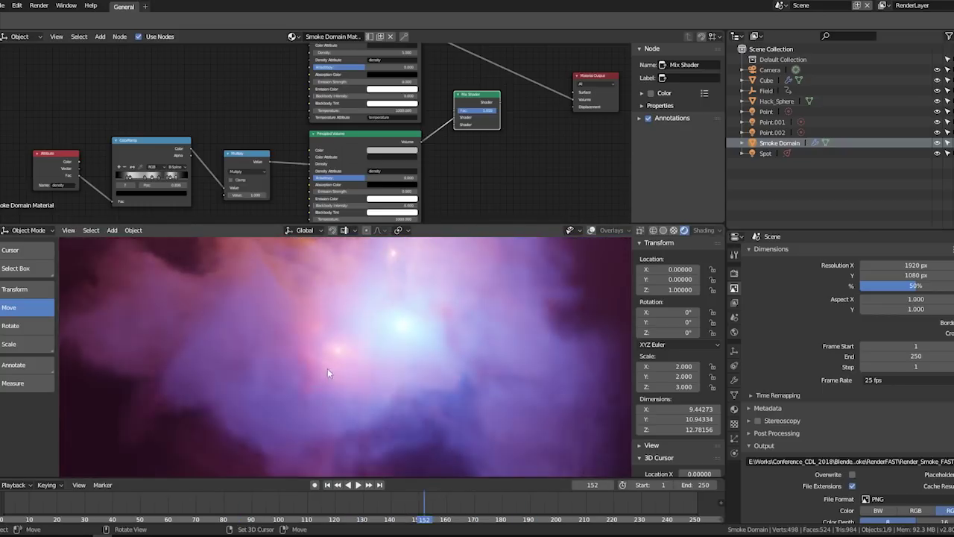
Step: Reposition the Point light, then at frame 66 raise it along Z to about 7.44
click(768, 133)
click(766, 111)
key(g)
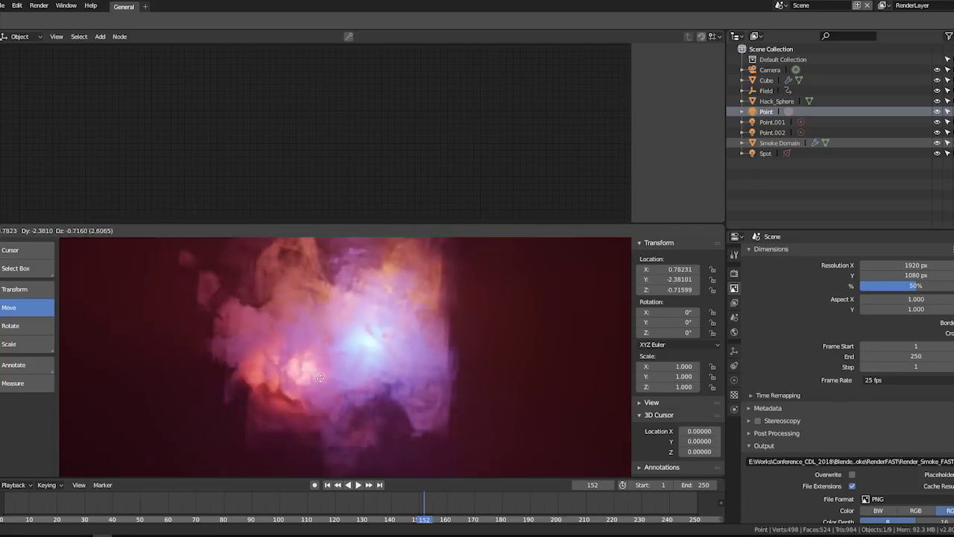
click(292, 364)
key(g)
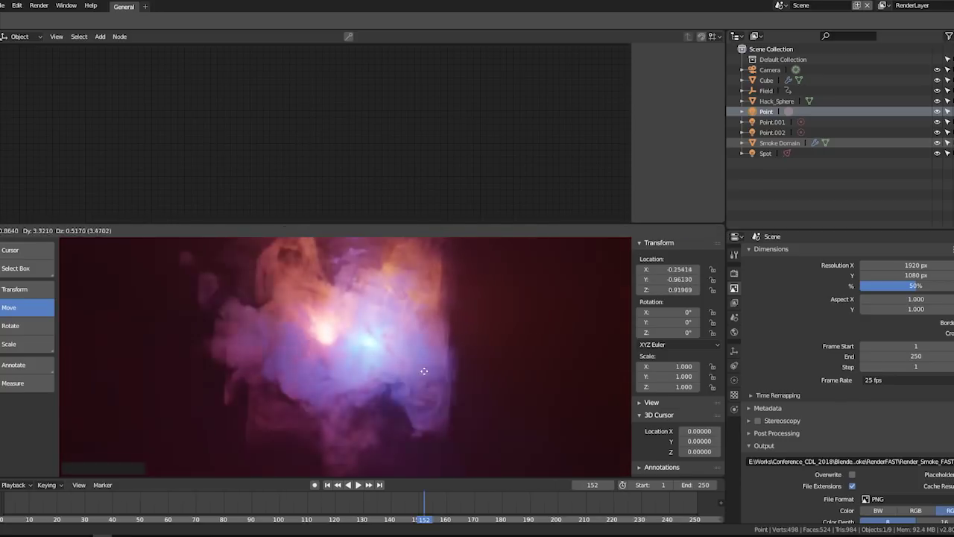
click(471, 347)
drag(366, 506, 185, 507)
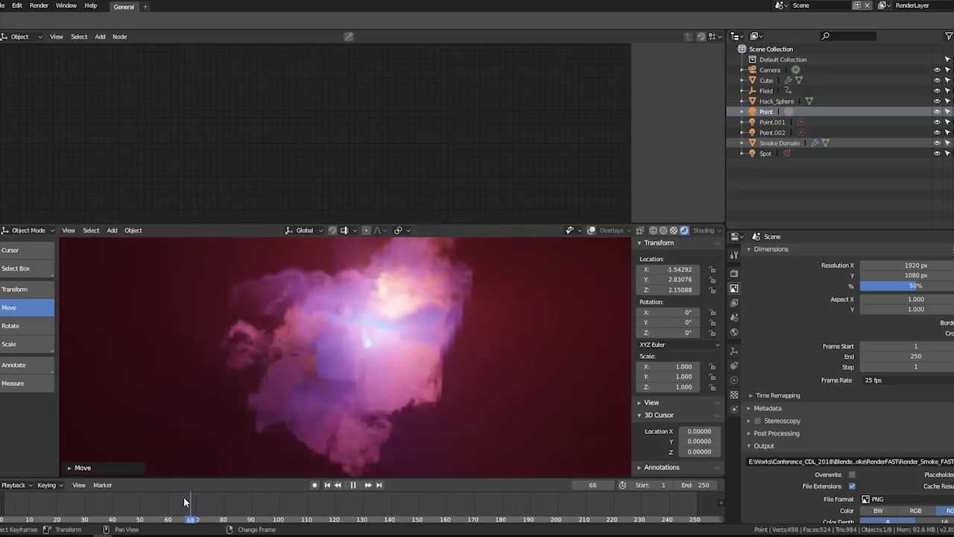
key(g)
key(z)
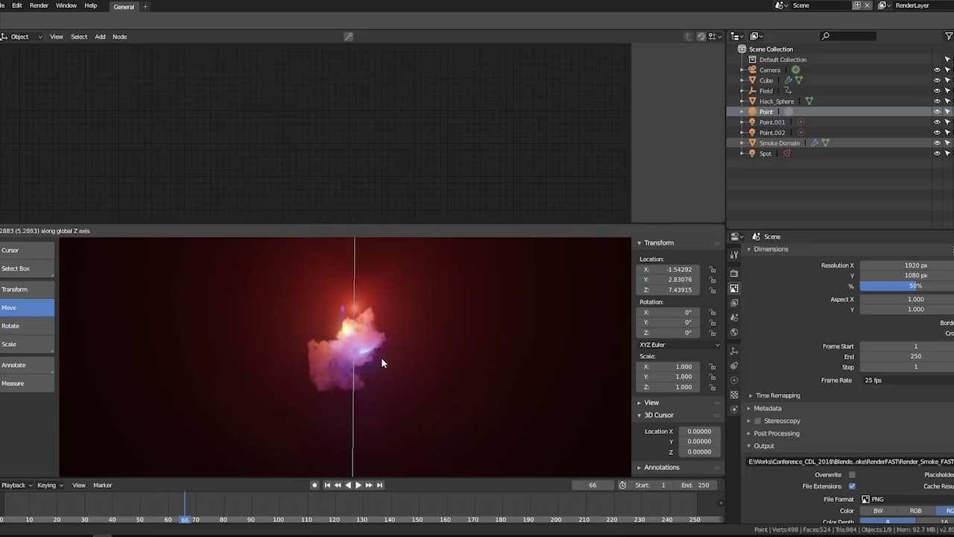
click(380, 375)
scroll(374, 278, down, 2)
scroll(371, 281, down, 2)
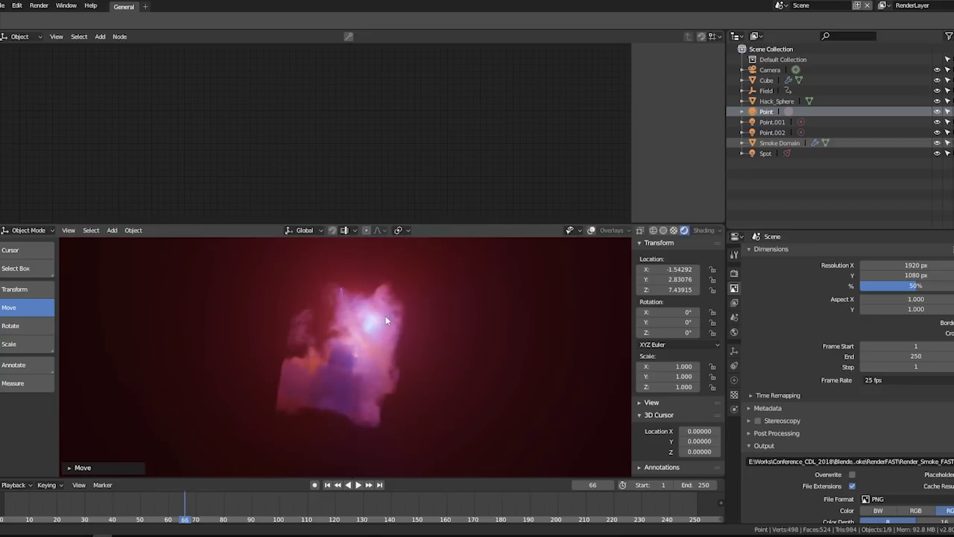
Step: Set the Point light's energy to 600 and move it to X -2.99571, Y 4.18822, Z 4.09623
click(735, 380)
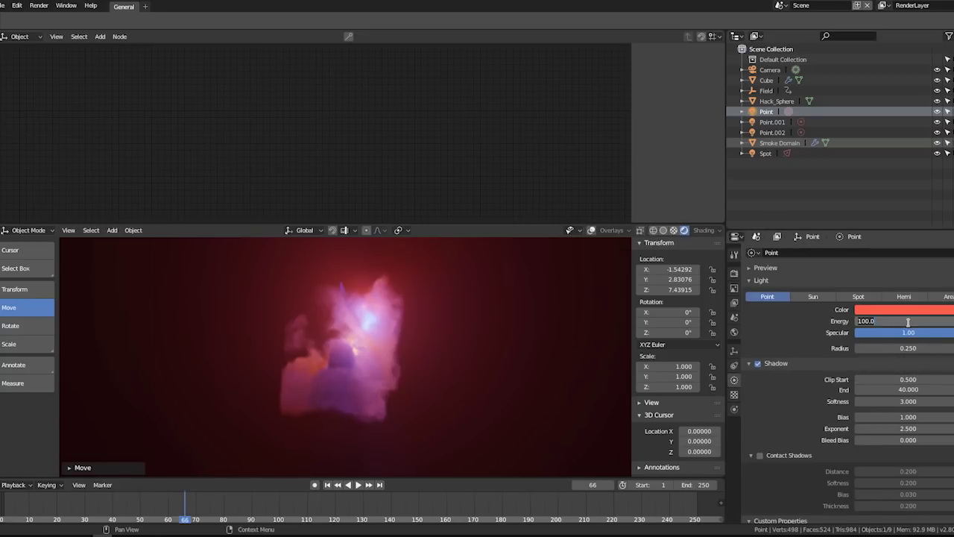
text(600.000)
key(Return)
key(g)
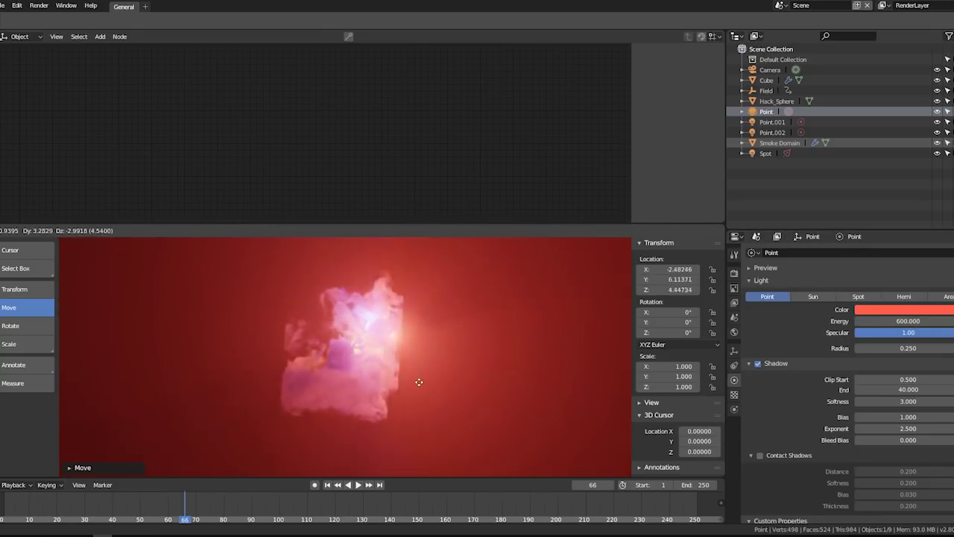
click(405, 387)
shift+middle_drag(424, 346, 426, 351)
click(4, 5)
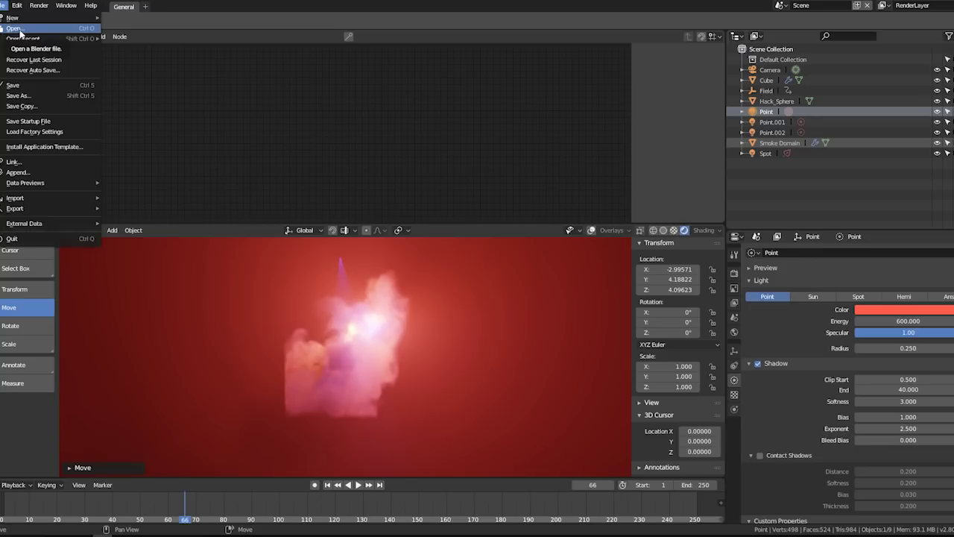
Step: Open 10Years_CDL002.blend from the 10Years_CDL folder
click(16, 28)
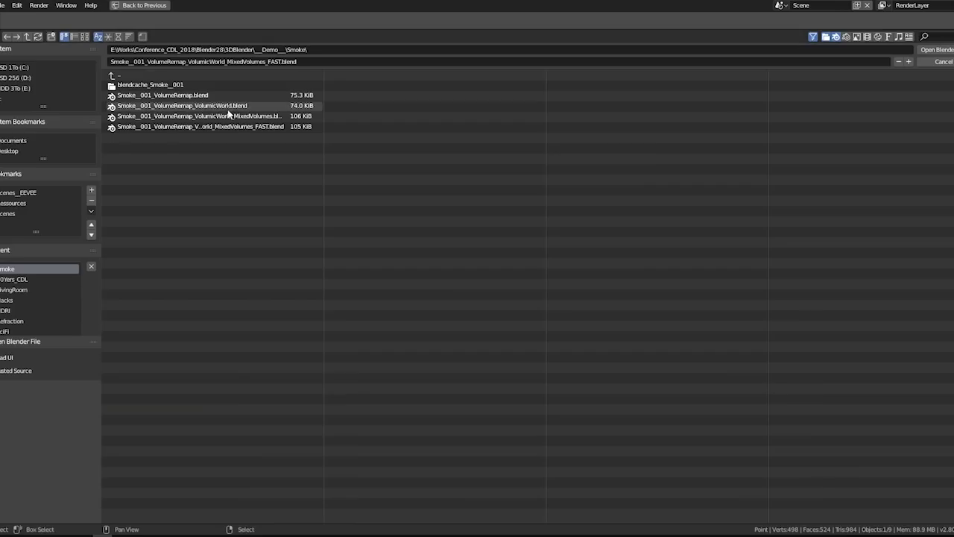
click(179, 74)
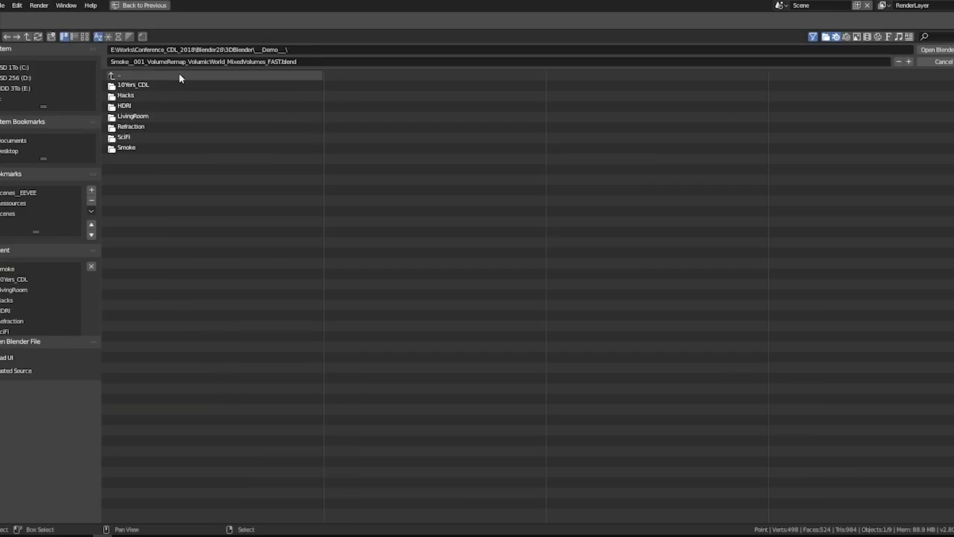
click(179, 86)
double_click(199, 95)
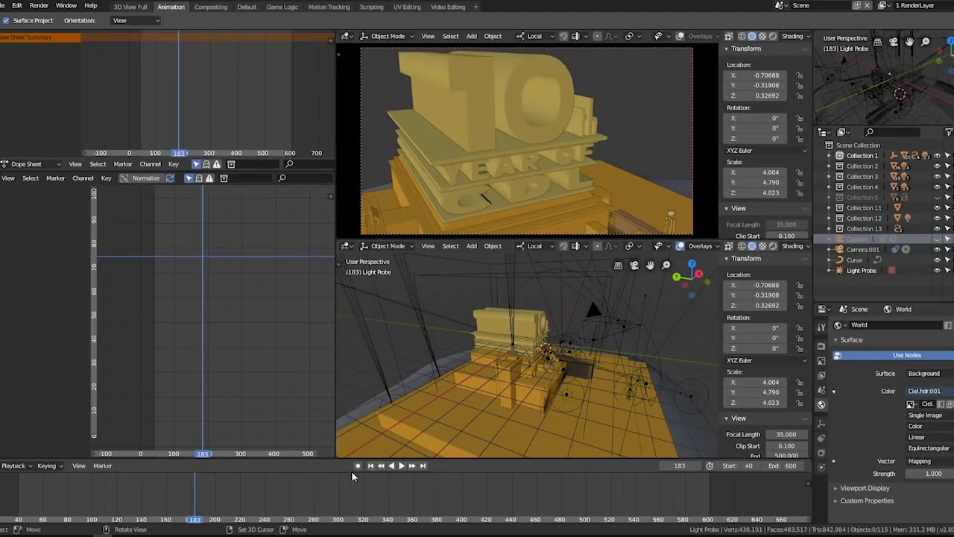
Step: Scrub the logo animation to frame 306 and preview the camera view in rendered shading
drag(352, 471, 493, 500)
click(547, 145)
key(space)
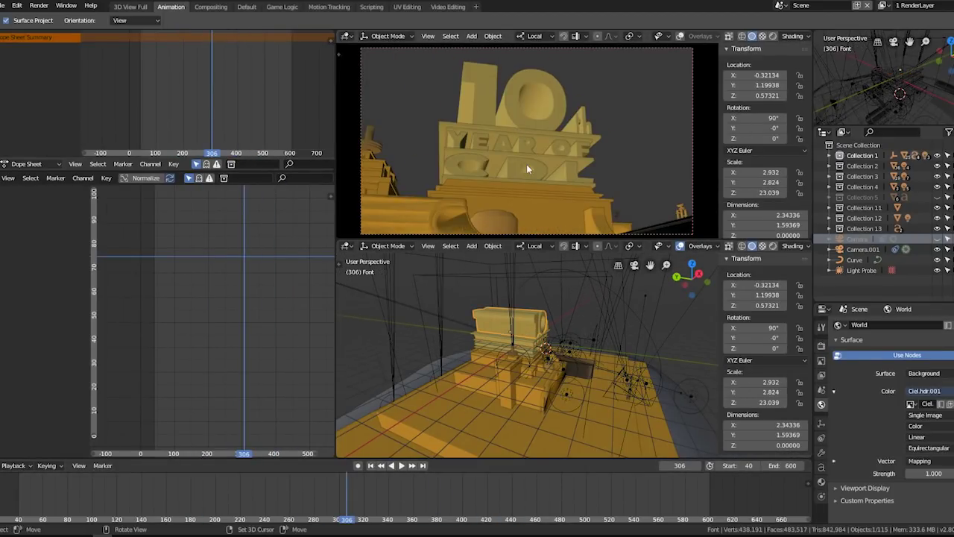
key(shift+z)
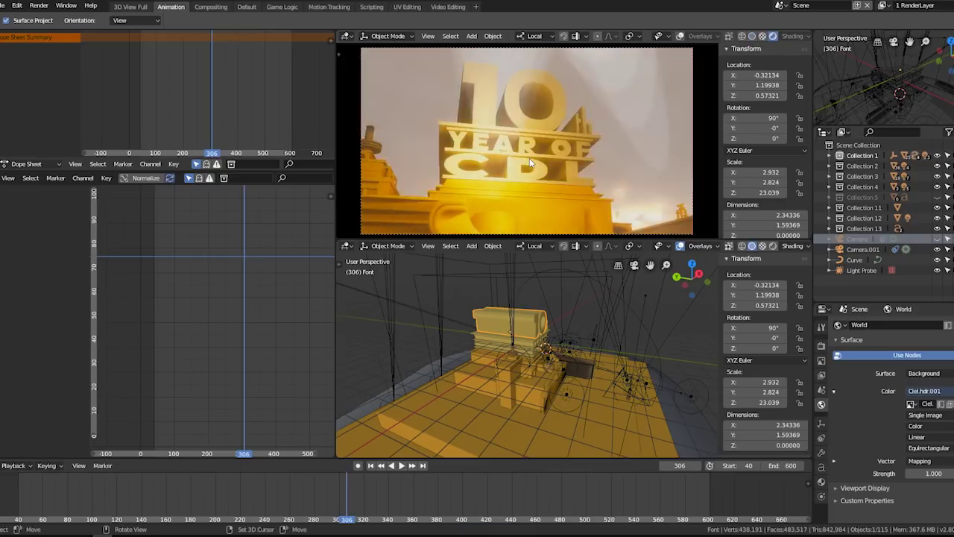
key(shift+a)
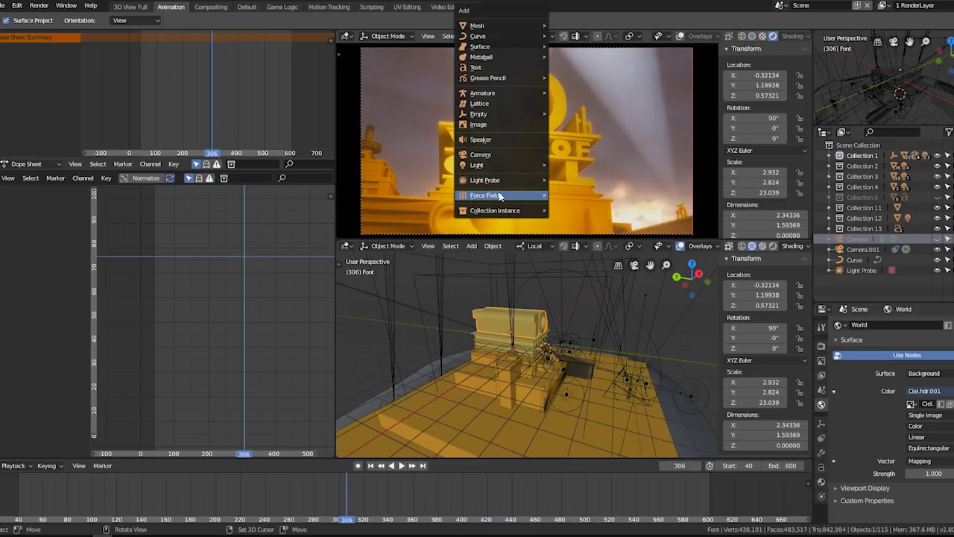
key(Escape)
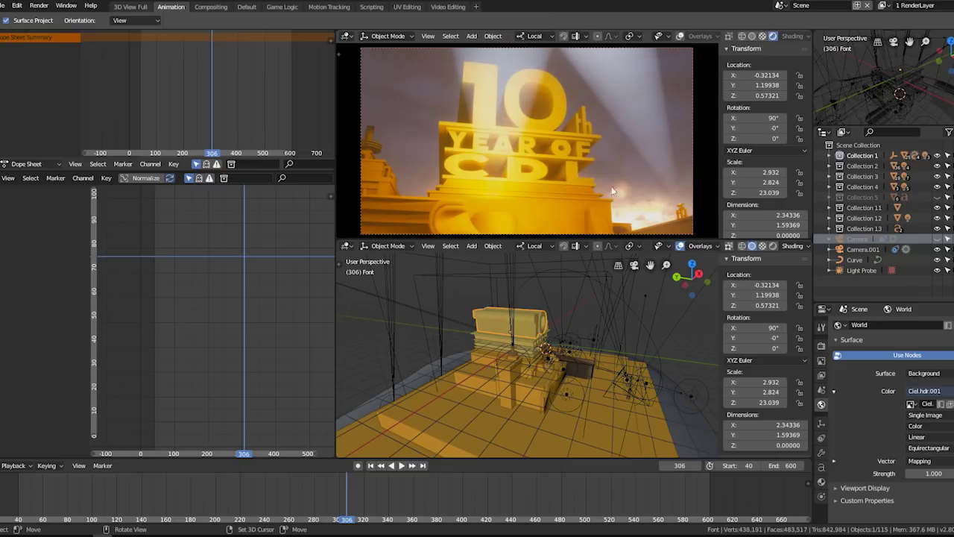
key(shift+a)
mouse_move(477, 180)
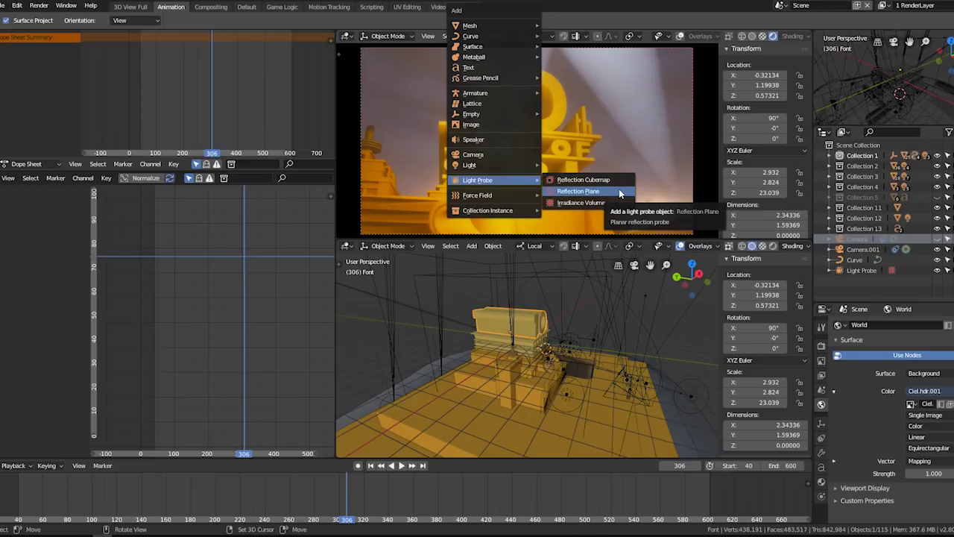
click(4, 5)
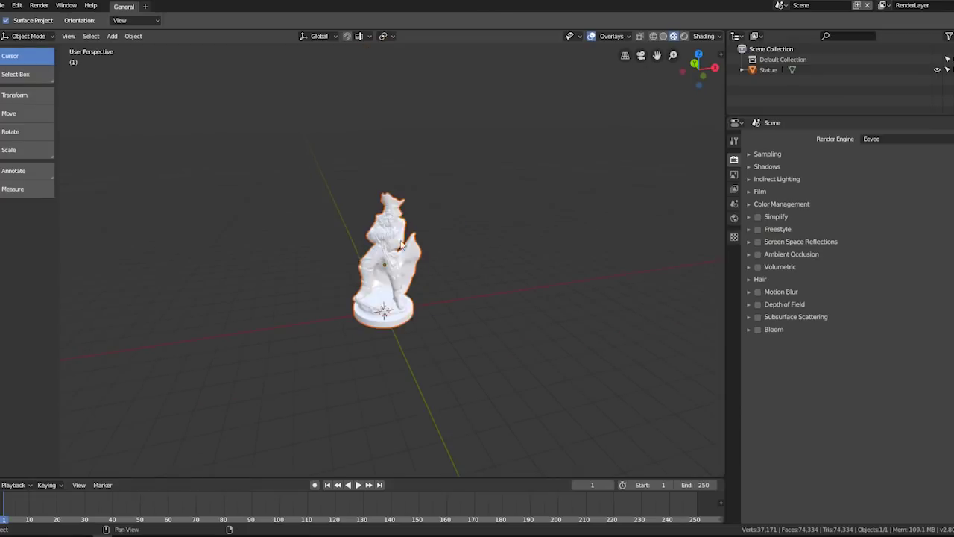
Step: Add a plane under the statue and scale it up into a large floor
key(shift+a)
click(458, 112)
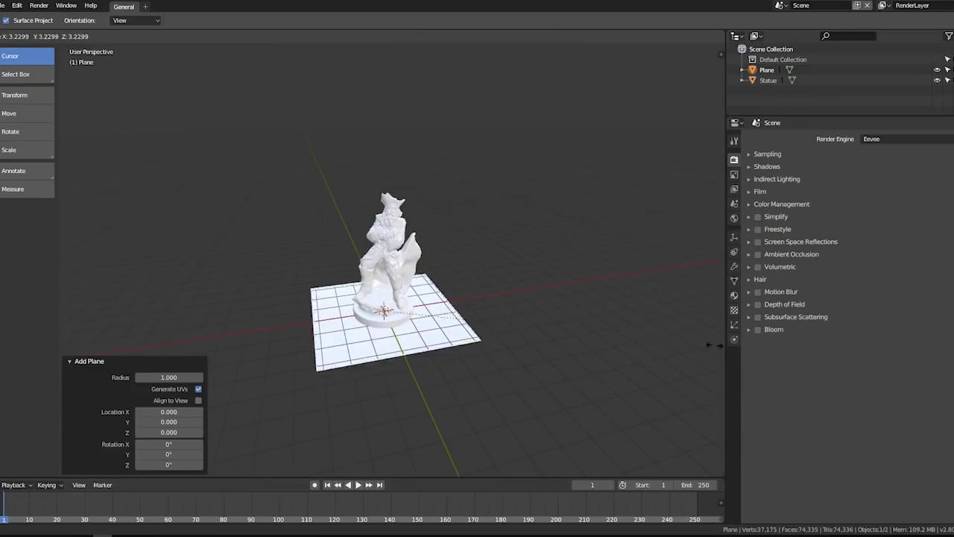
key(s)
click(625, 298)
Step: Add a Reflection Plane probe, enlarge it, and raise it just above the floor
key(shift+a)
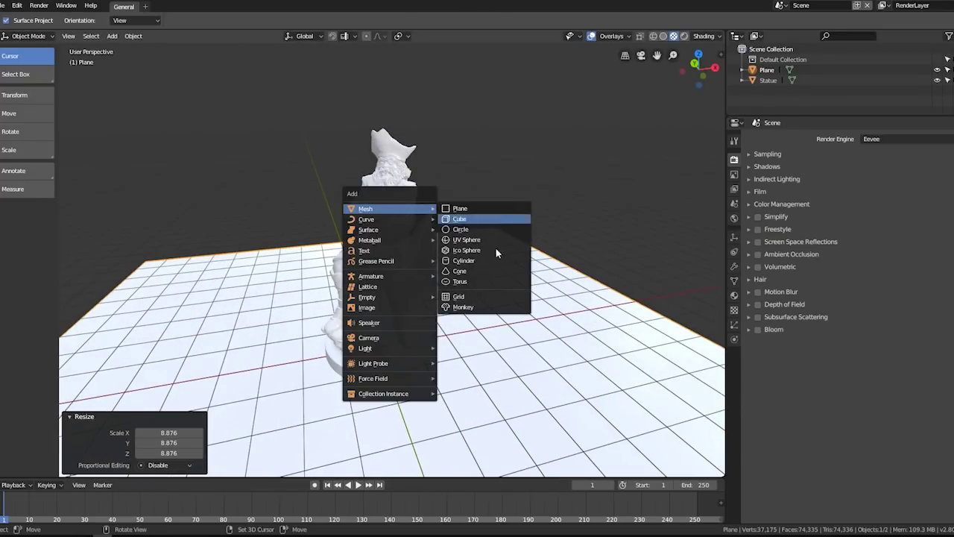
mouse_move(388, 363)
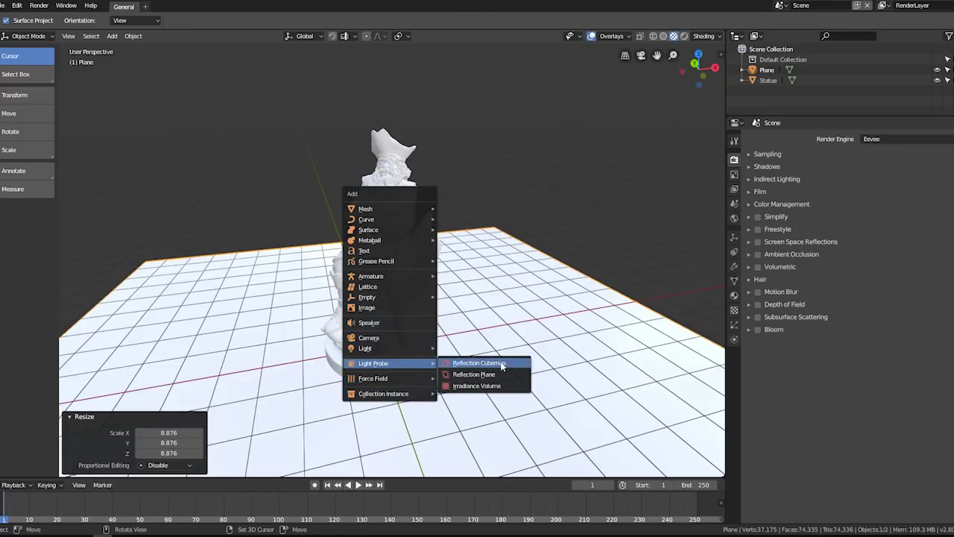
click(511, 376)
key(s)
click(428, 287)
key(g)
key(y)
click(486, 320)
middle_drag(480, 326, 524, 299)
key(g)
key(z)
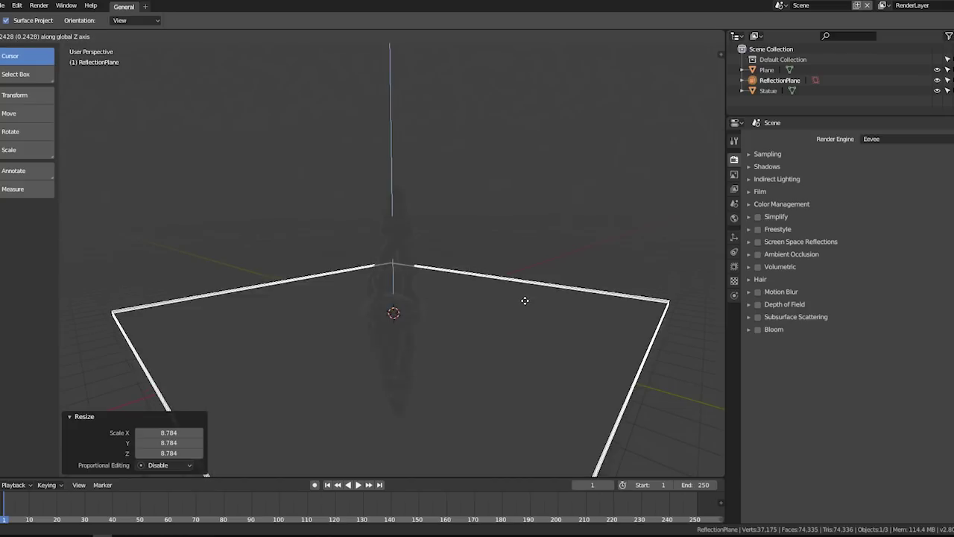
click(502, 247)
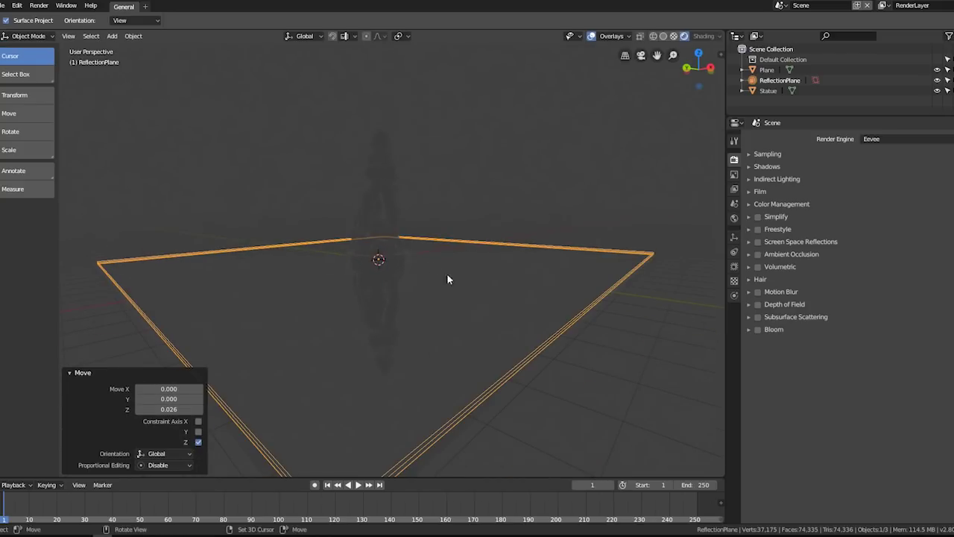
Step: Add a Point light, raise it, and shift it 4.756 along X beside the statue
key(shift+a)
click(456, 249)
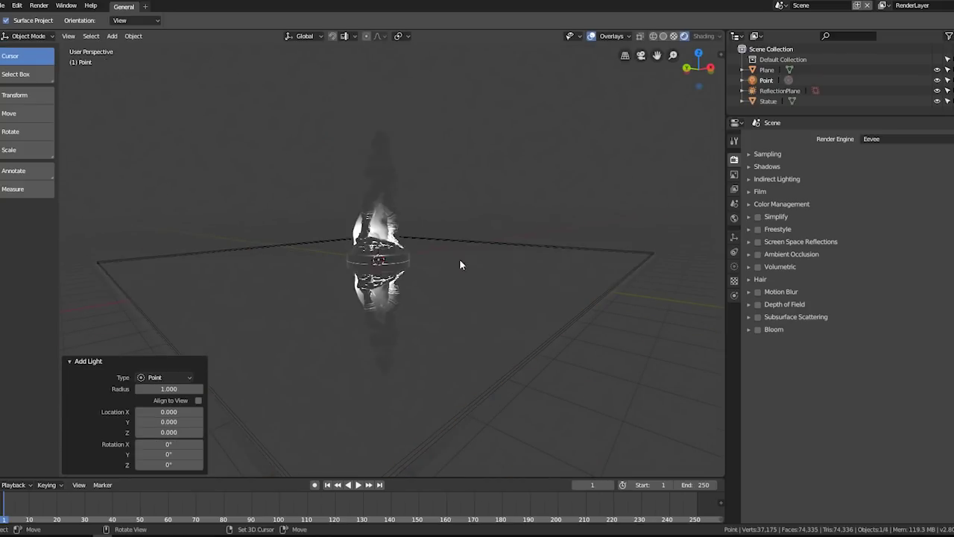
key(g)
key(z)
click(447, 232)
middle_drag(448, 232, 527, 264)
key(g)
key(x)
click(484, 287)
scroll(484, 287, up, 5)
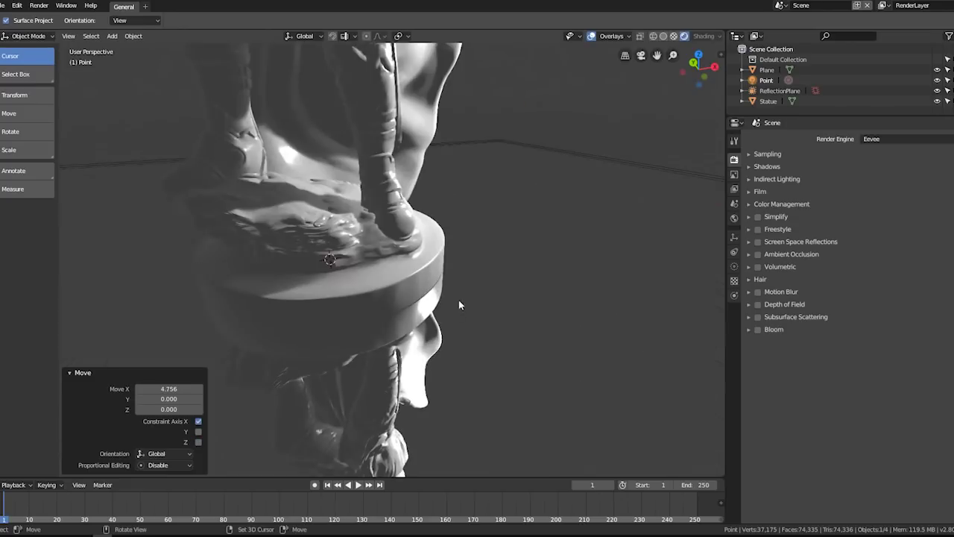
scroll(486, 296, down, 2)
scroll(446, 320, up, 2)
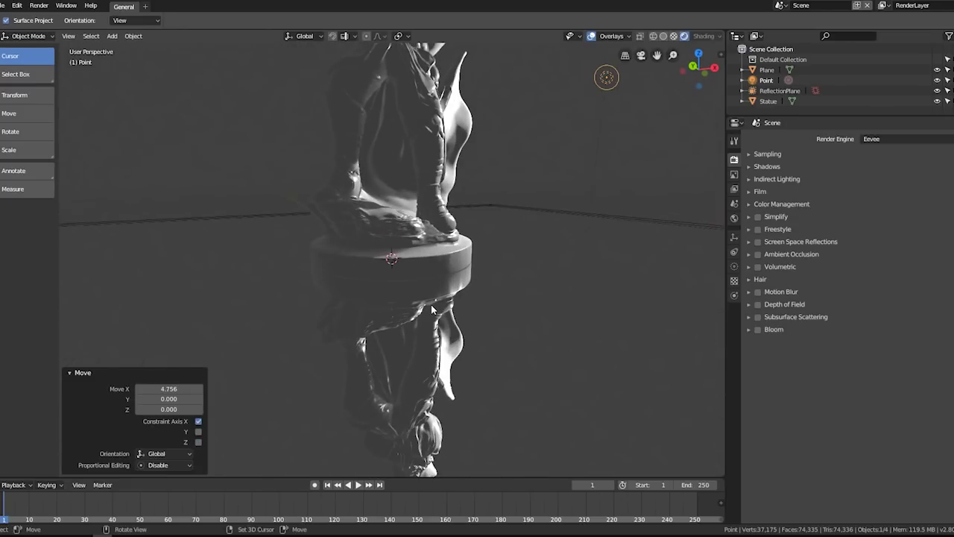
click(595, 214)
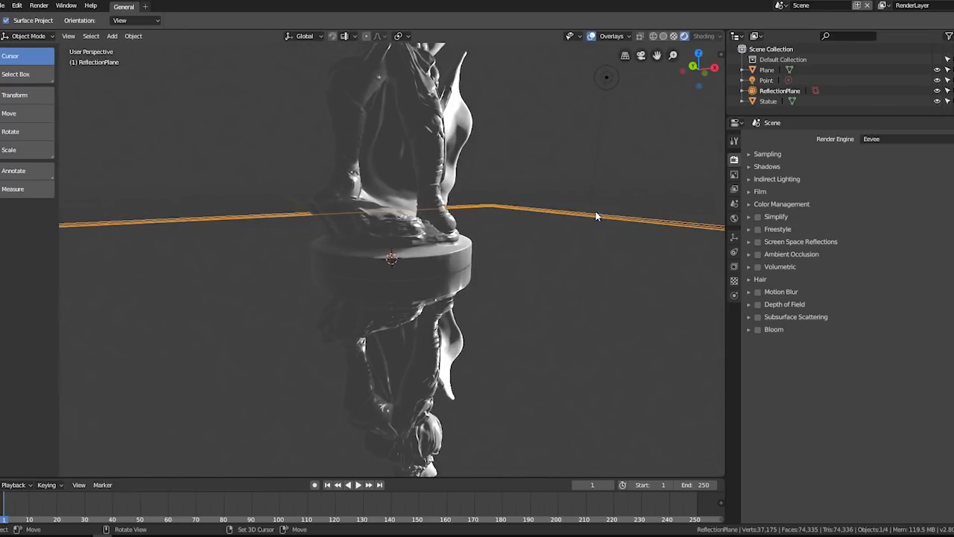
Step: Delete the reflection probe and give the floor Plane a new material
key(x)
click(595, 215)
click(534, 231)
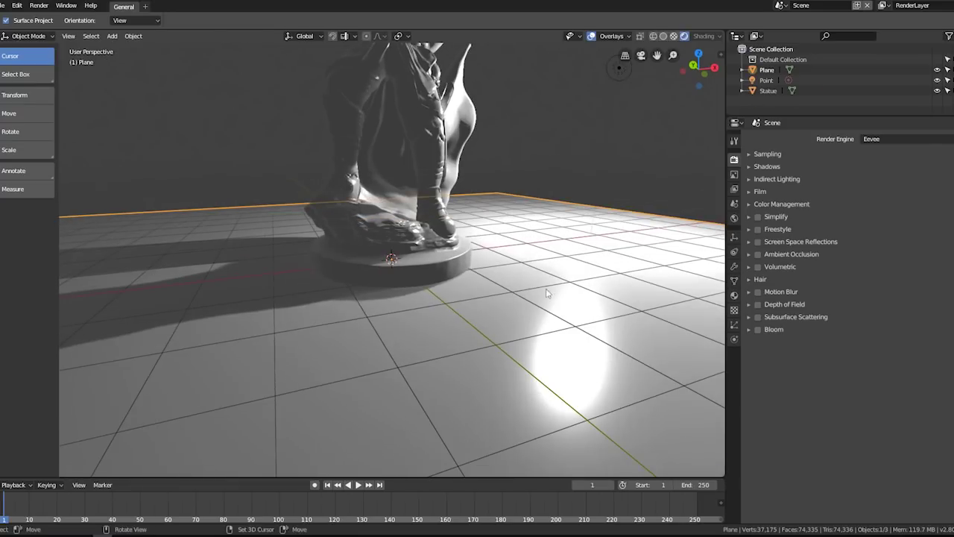
click(735, 297)
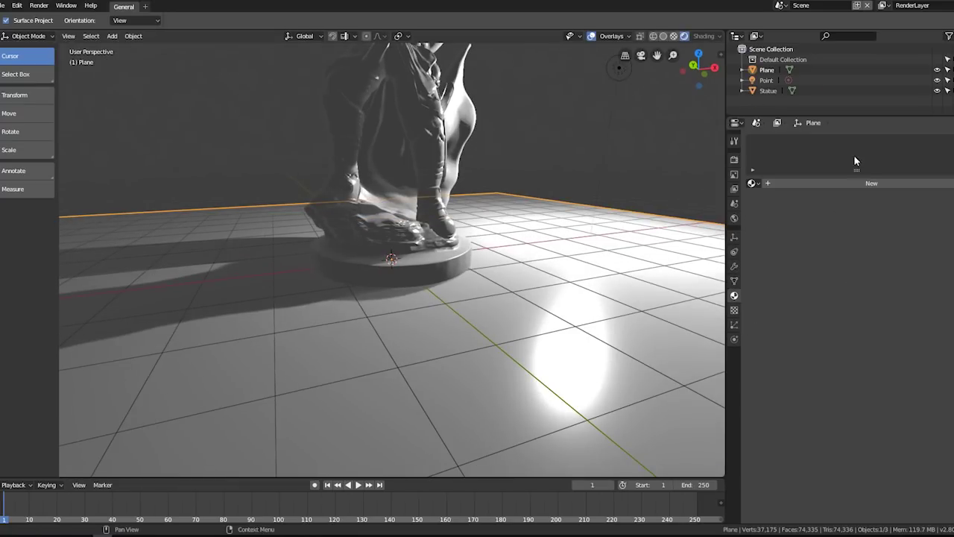
click(858, 183)
Step: Enable Screen Space Reflections in the Eevee render settings
click(735, 159)
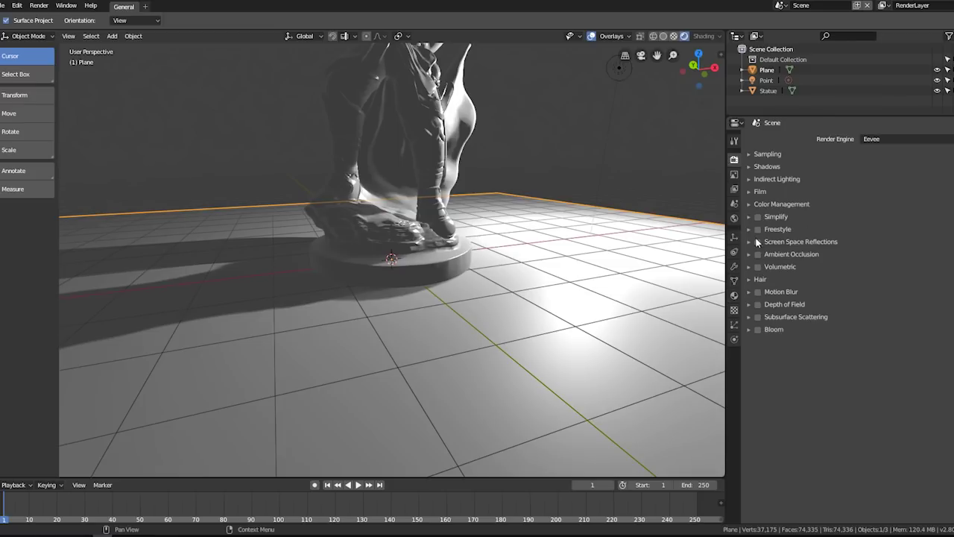
click(758, 242)
click(750, 241)
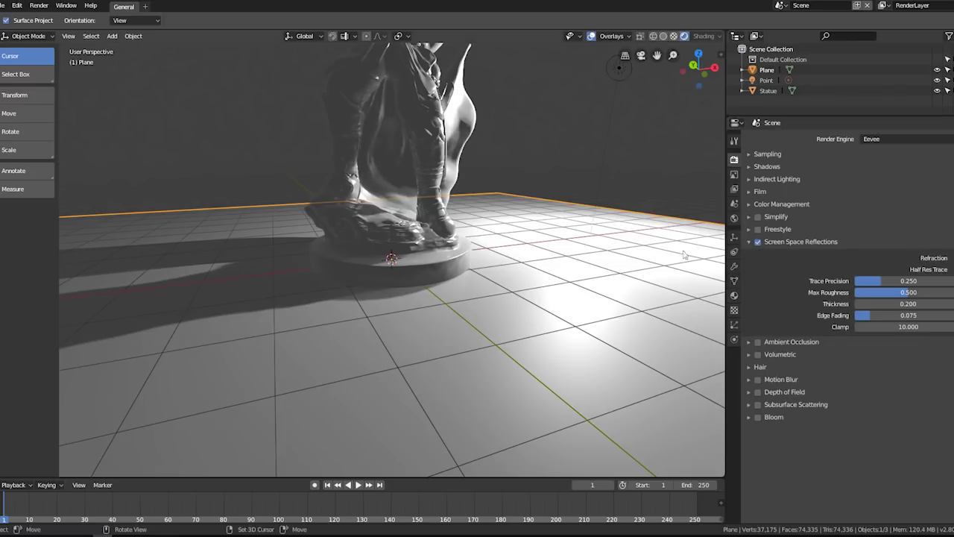
Step: Set the floor material's Roughness to 0 and orbit to inspect the reflections
click(734, 298)
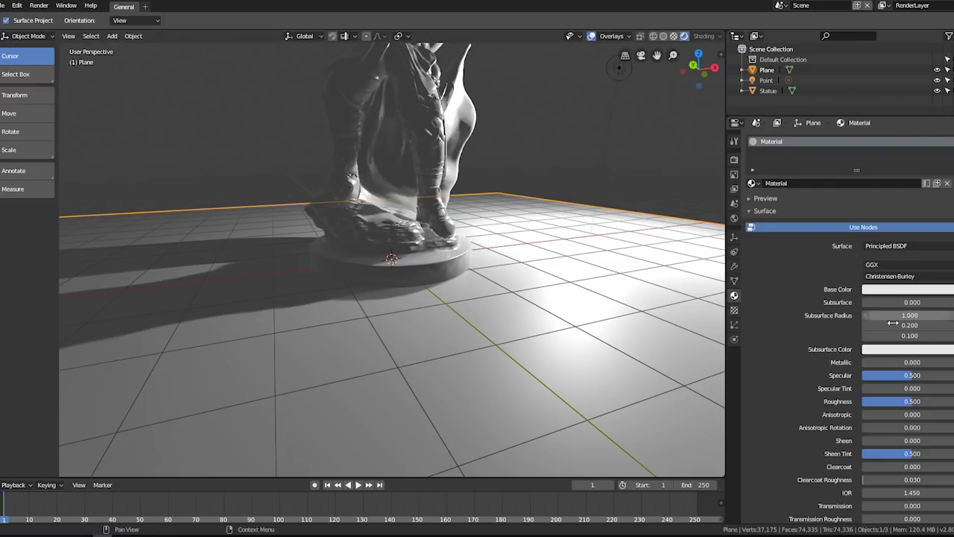
scroll(896, 340, down, 2)
drag(891, 340, 808, 339)
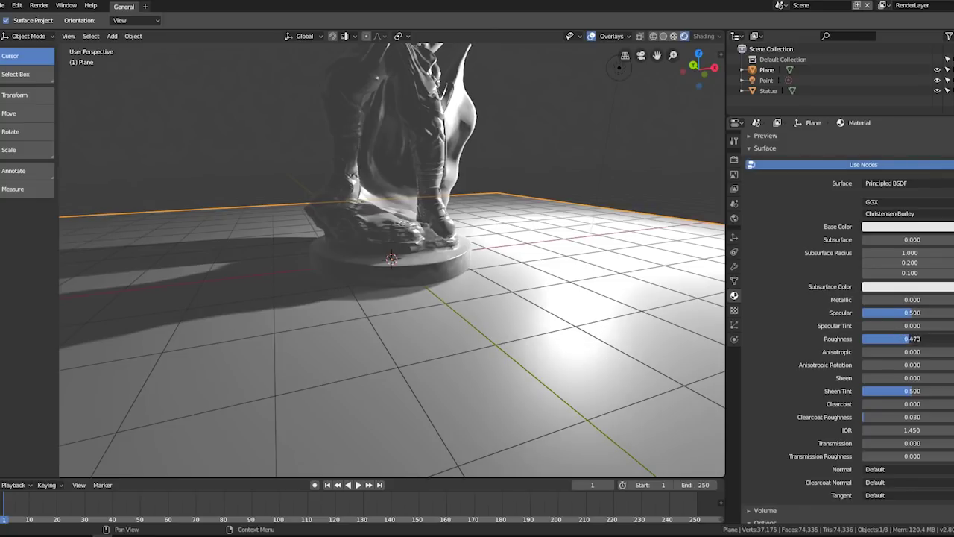
middle_drag(567, 328, 410, 322)
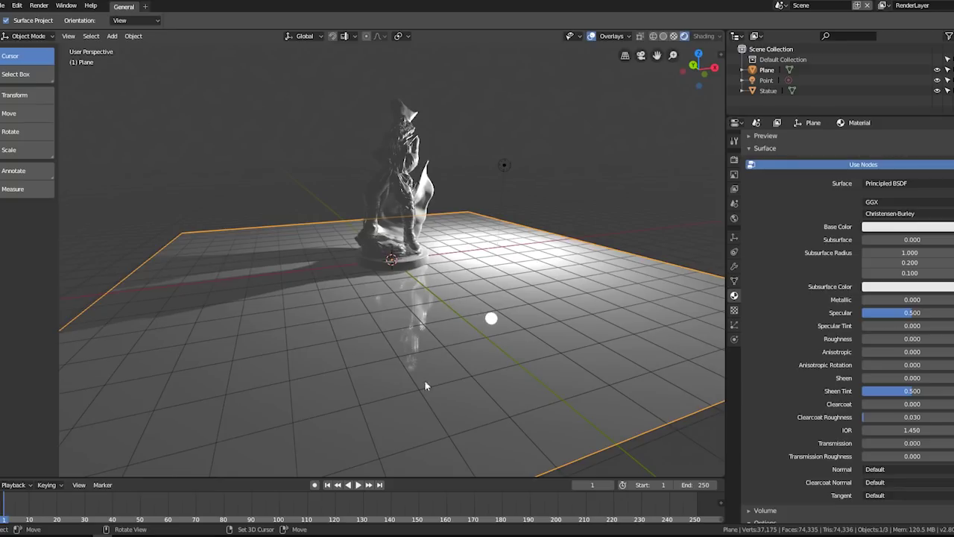
scroll(363, 353, up, 3)
scroll(417, 351, up, 3)
scroll(477, 347, up, 3)
scroll(486, 314, up, 2)
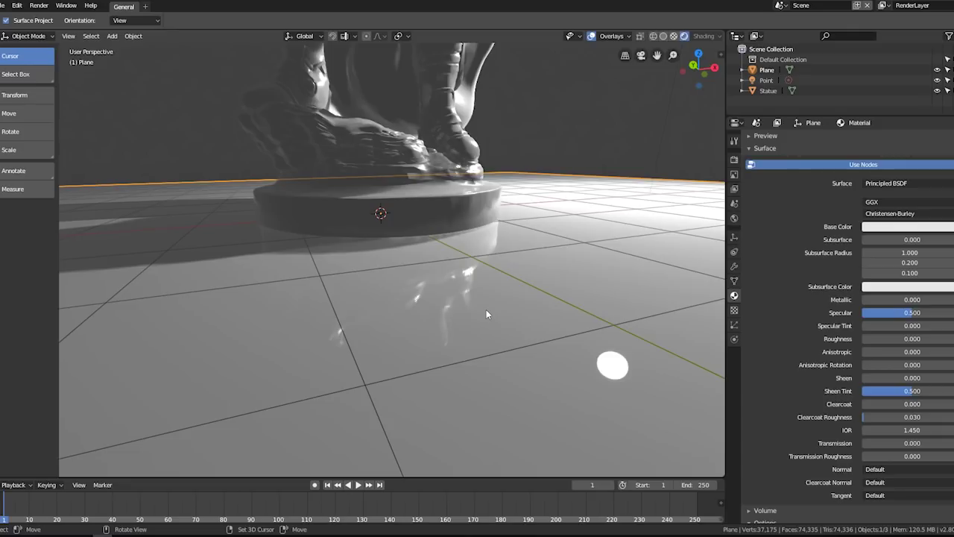
scroll(486, 313, down, 5)
key(shift+a)
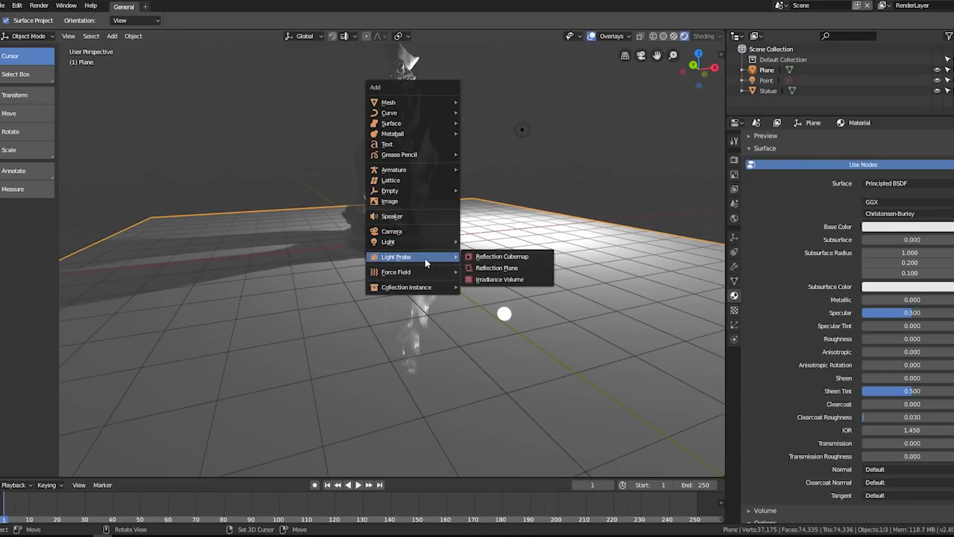
Step: Enlarge the reflection plane probe to cover the floor and raise it slightly along Z
click(515, 268)
key(s)
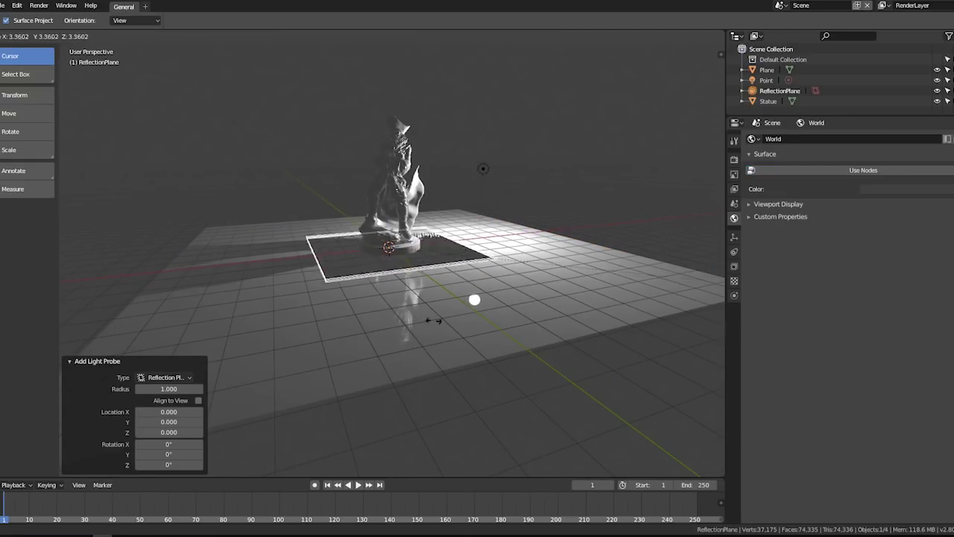
click(431, 266)
key(g)
key(z)
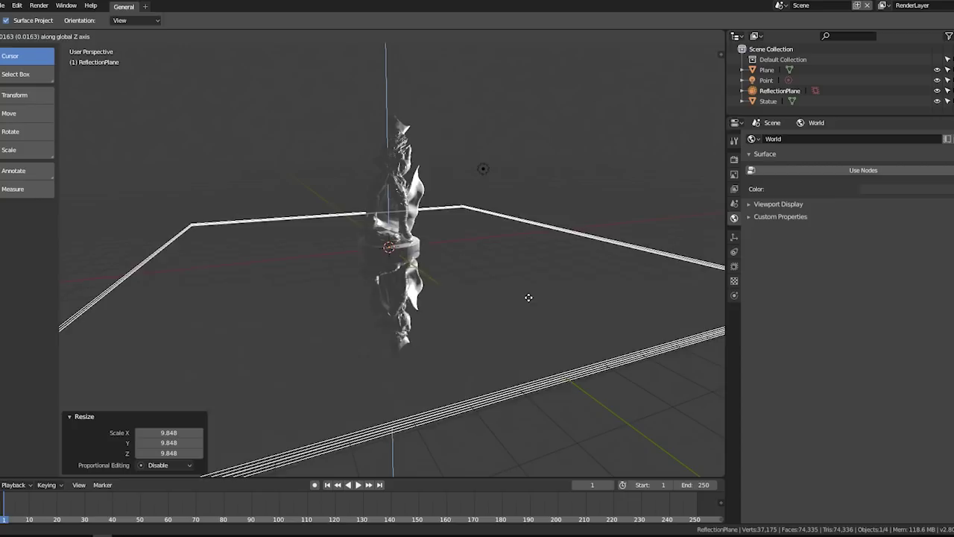
click(488, 288)
Step: Zoom in and orbit to inspect the statue's reflection, then bring up the File menu
scroll(488, 290, up, 5)
scroll(492, 287, up, 2)
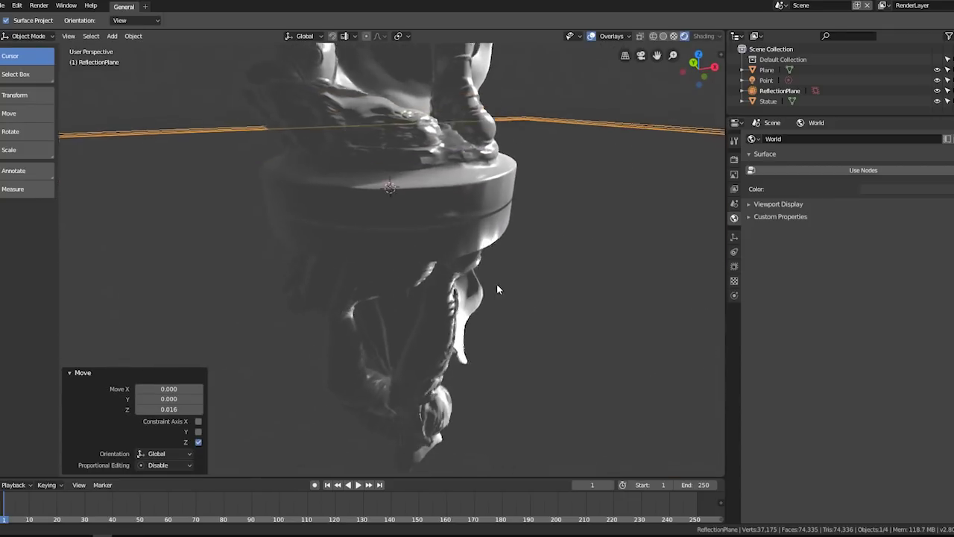
scroll(497, 299, up, 1)
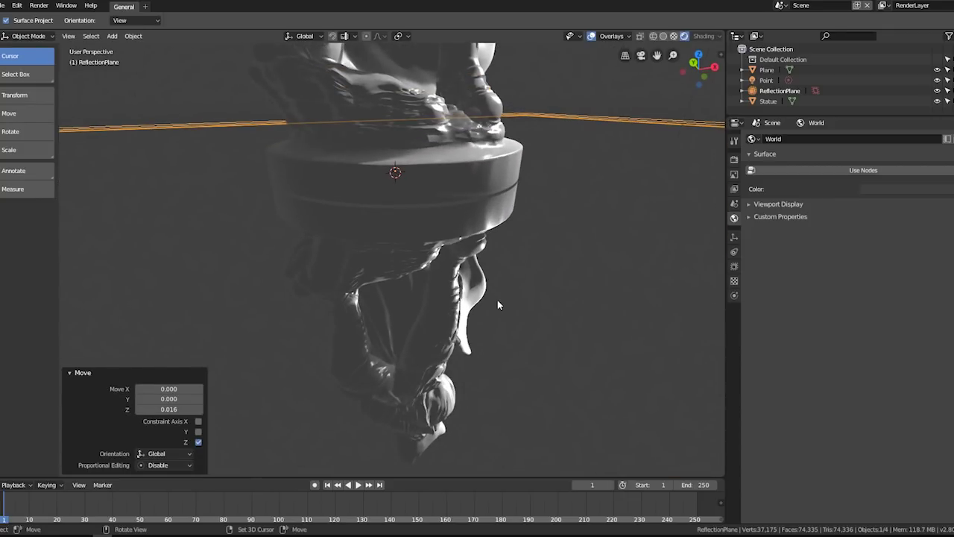
middle_drag(497, 300, 512, 283)
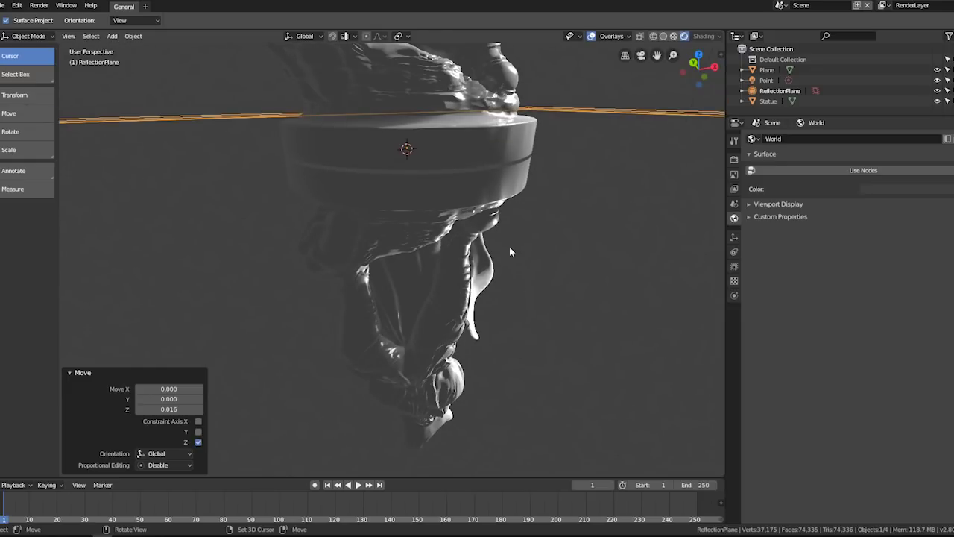
key(shift+a)
mouse_move(423, 205)
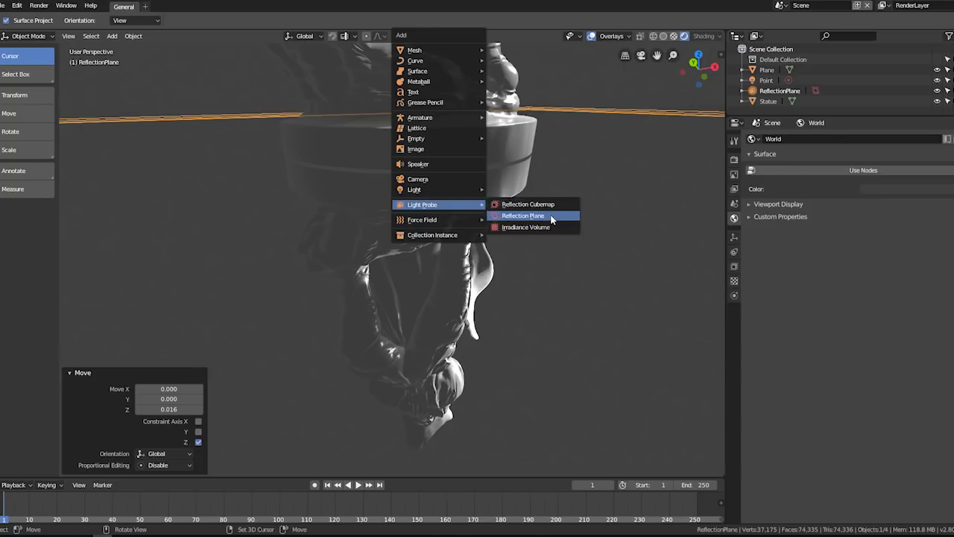
click(5, 5)
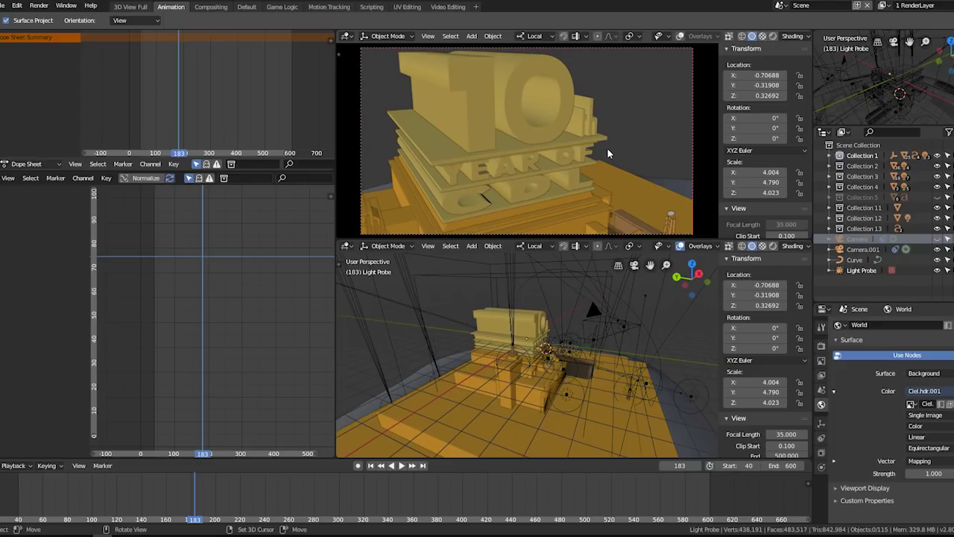
Step: Select the Font object, then the Light Probe volume, and orbit around the grid
click(513, 166)
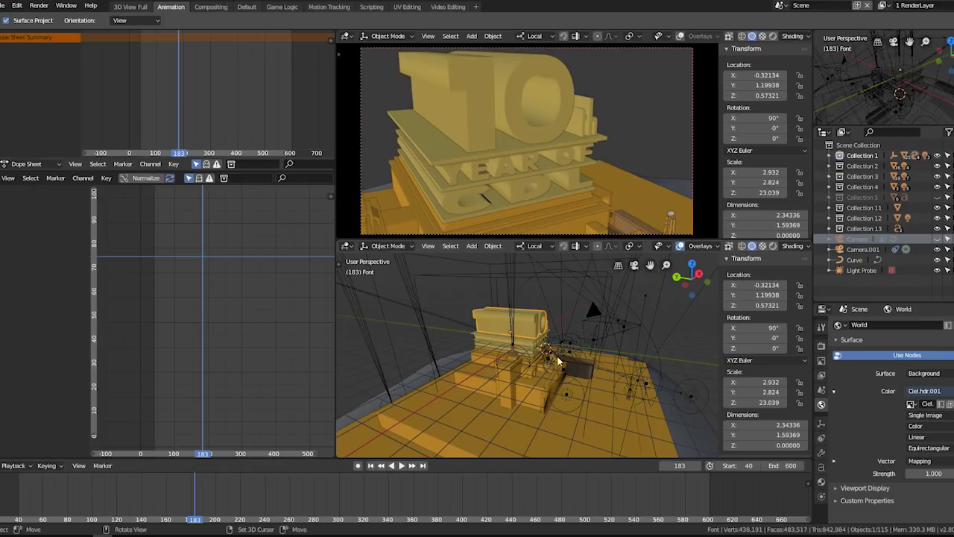
click(858, 270)
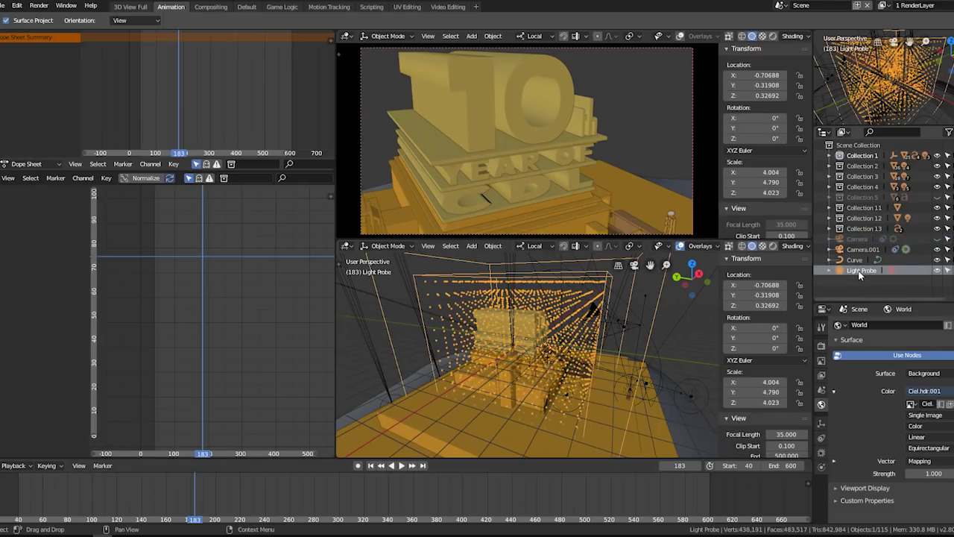
middle_drag(587, 343, 403, 314)
Step: Maximize the 3D view to inspect the 10th logo inside the probe grid, then restore the layout
key(ctrl+space)
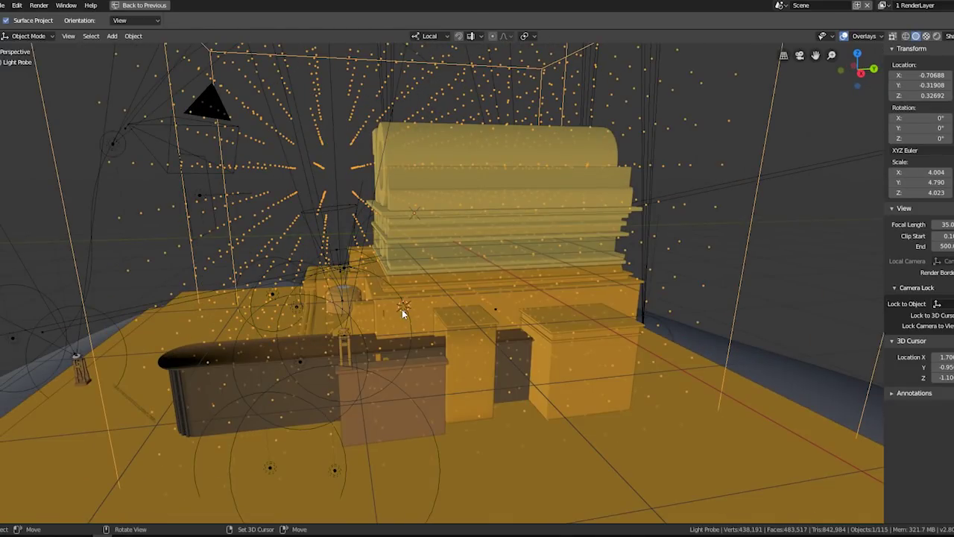
scroll(402, 313, down, 5)
middle_drag(369, 325, 386, 330)
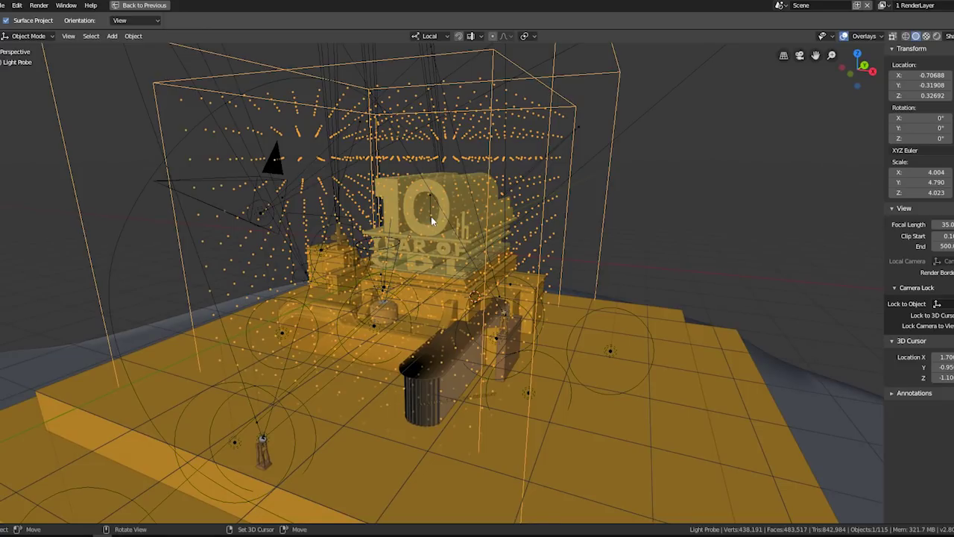
key(ctrl)
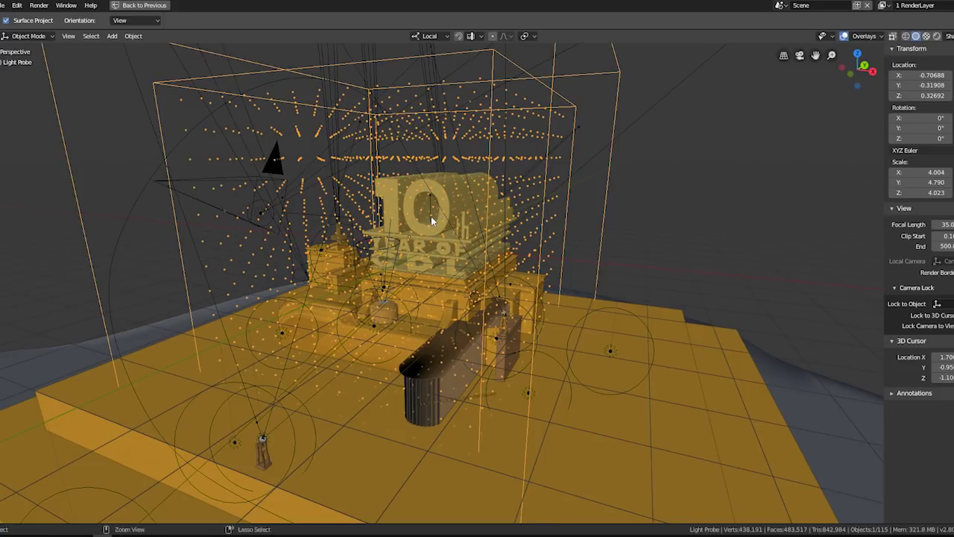
key(ctrl+space)
middle_drag(612, 350, 660, 369)
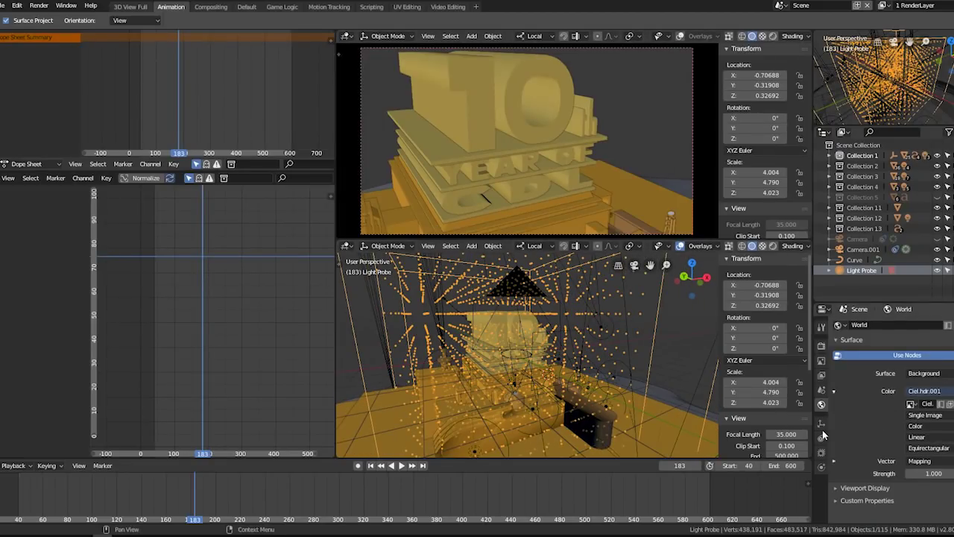
Step: Show the Eevee render settings with the Indirect Lighting panel expanded
click(822, 329)
click(822, 360)
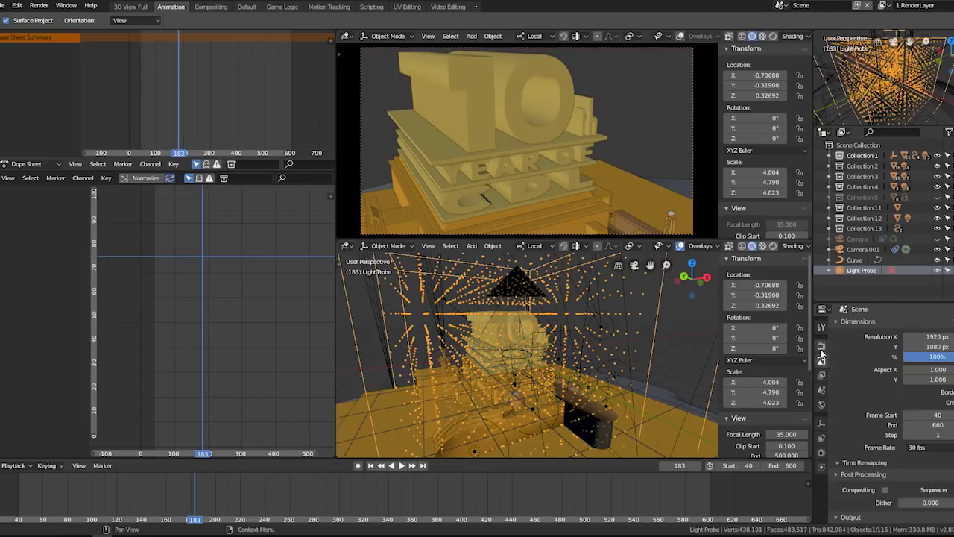
click(822, 345)
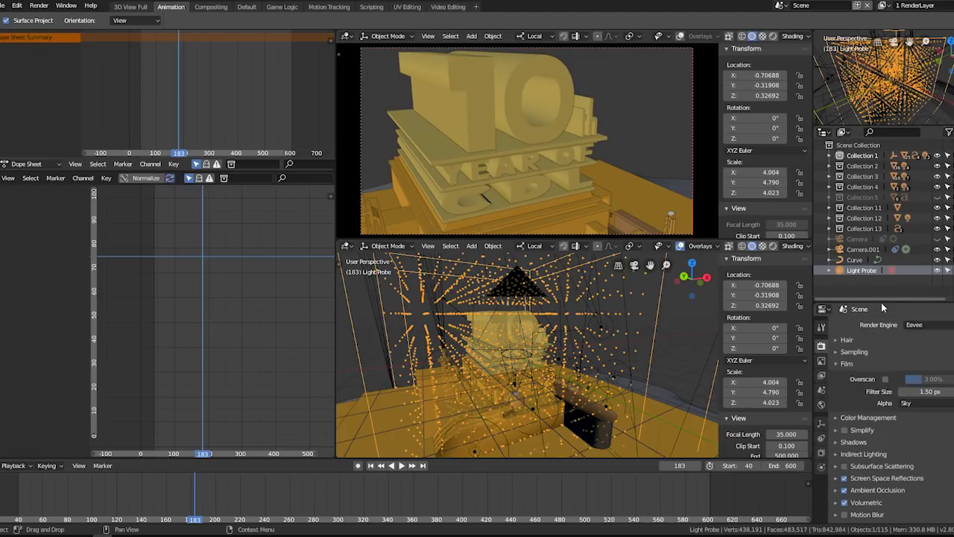
drag(882, 301, 881, 192)
click(846, 347)
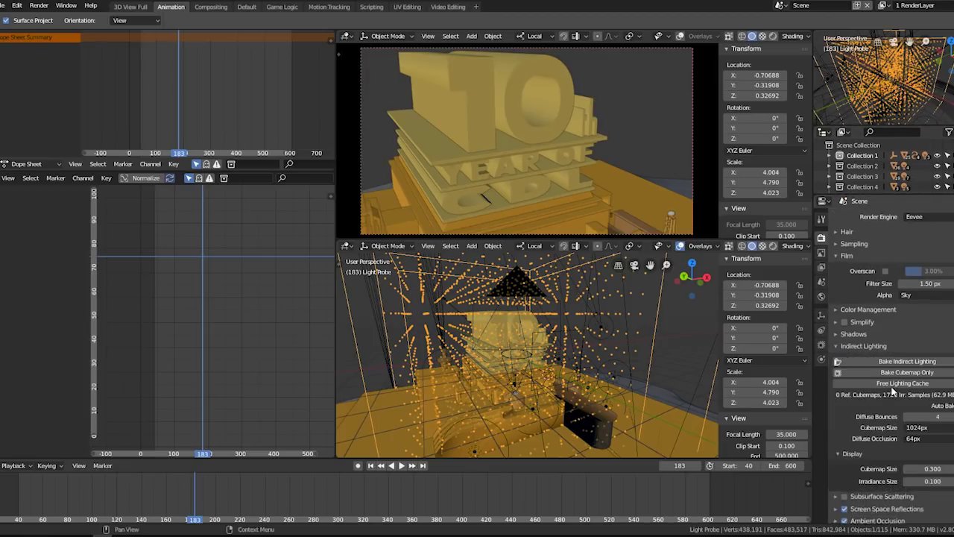
scroll(833, 398, down, 3)
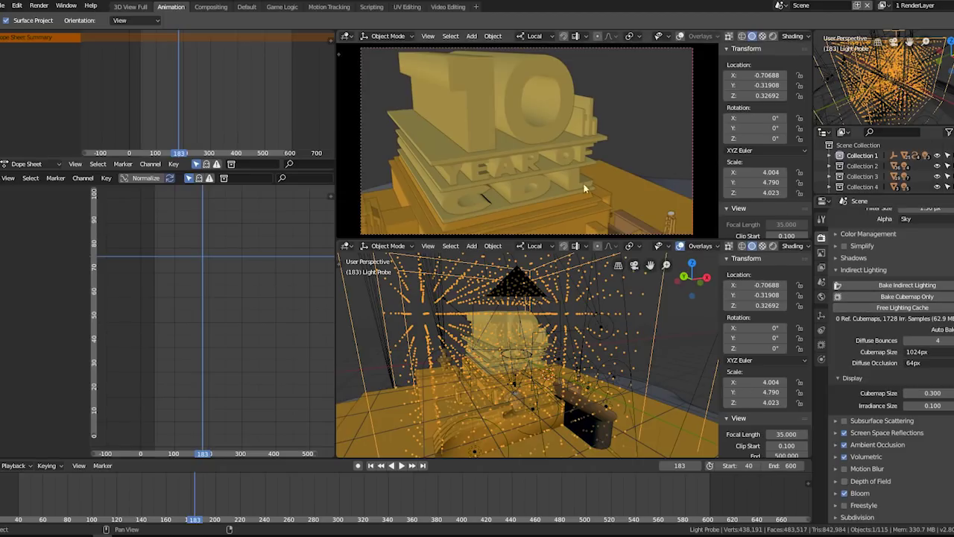
Step: Switch the top view to Rendered shading and play the animation to frame 340
key(shift+z)
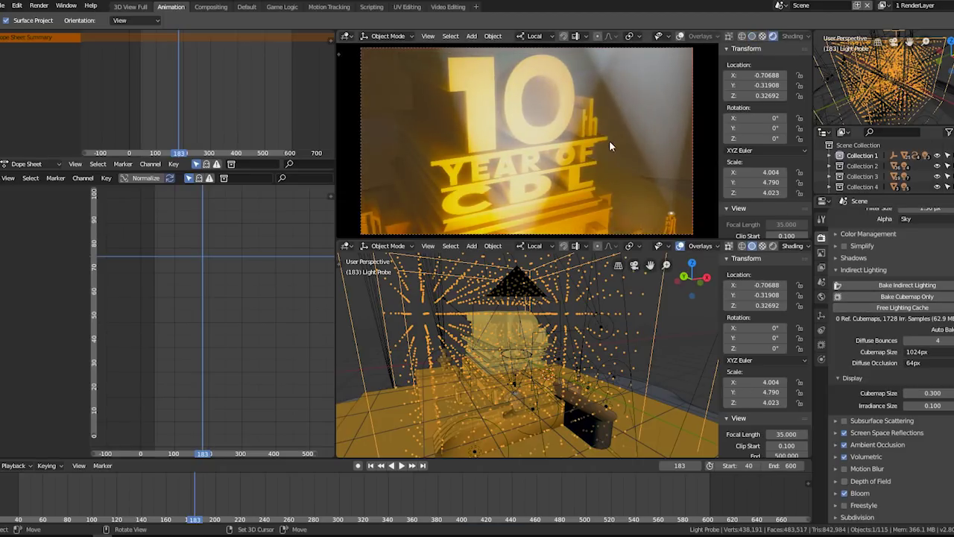
shift+middle_drag(591, 182, 538, 108)
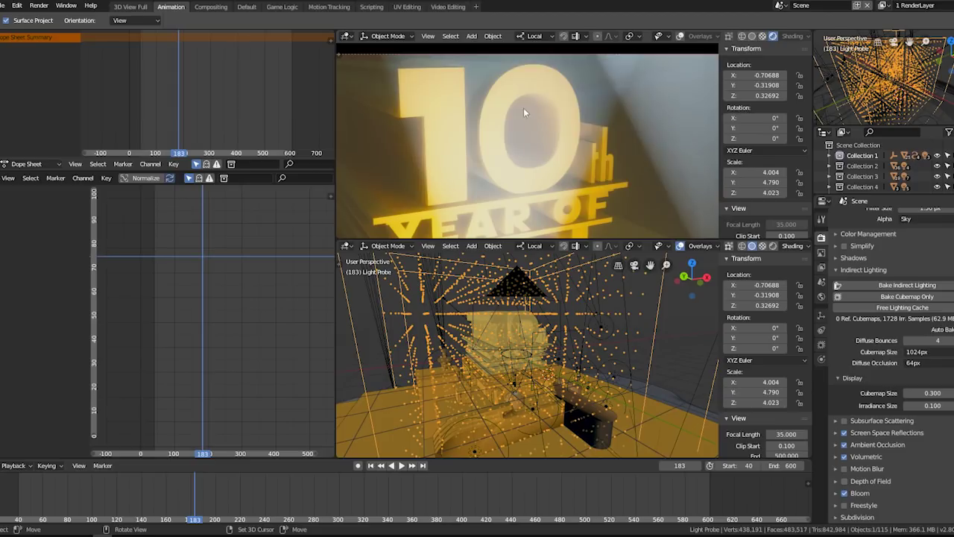
key(space)
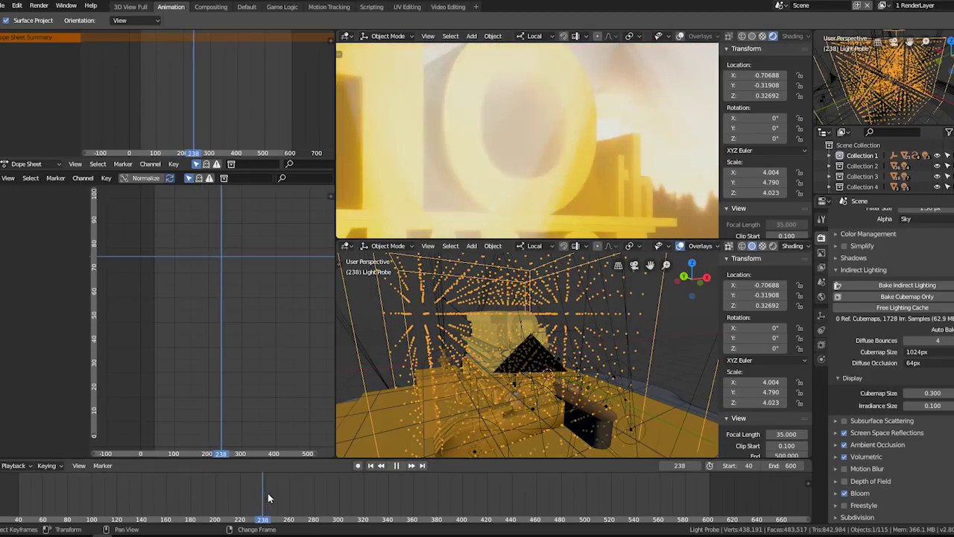
key(space)
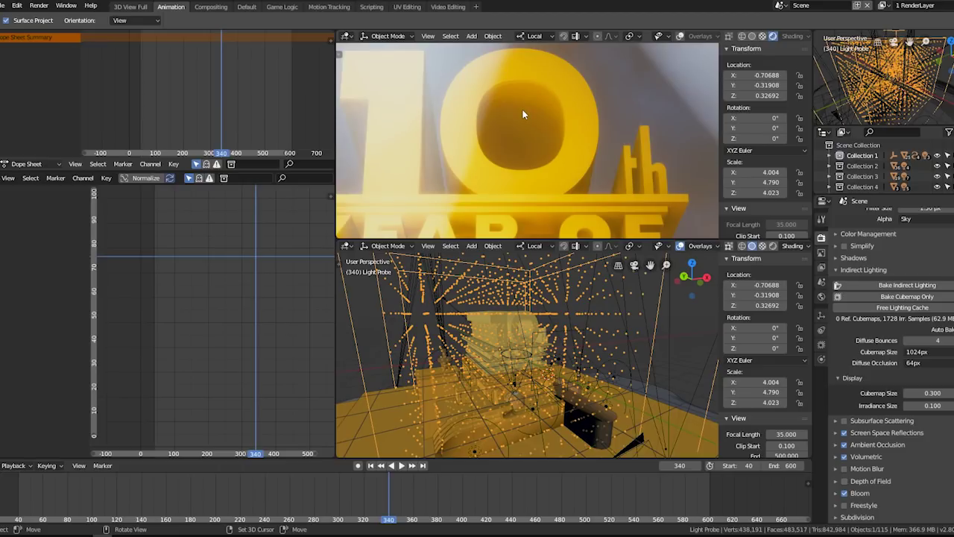
Step: Free the baked lighting cache, then toggle Bloom off and back on to compare
click(902, 307)
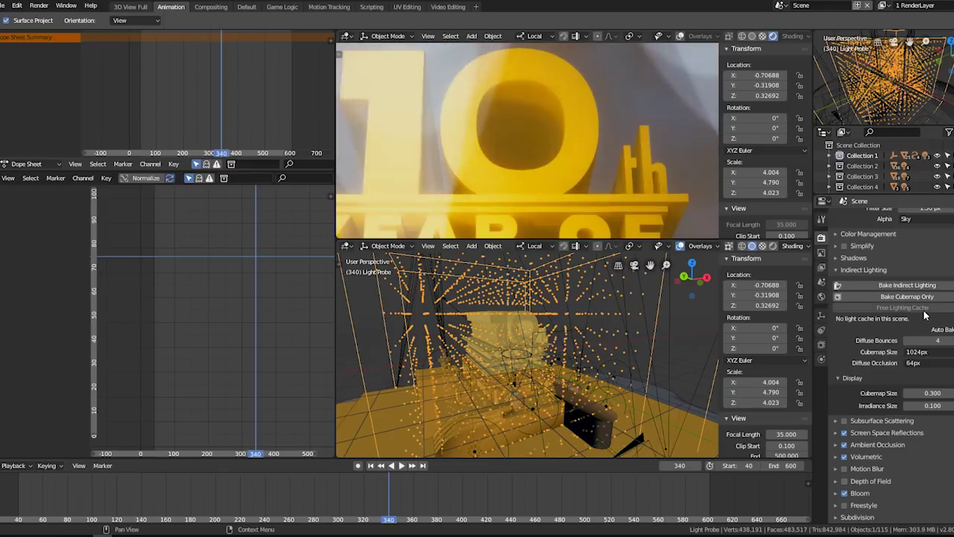
scroll(609, 130, down, 5)
middle_drag(571, 183, 592, 196)
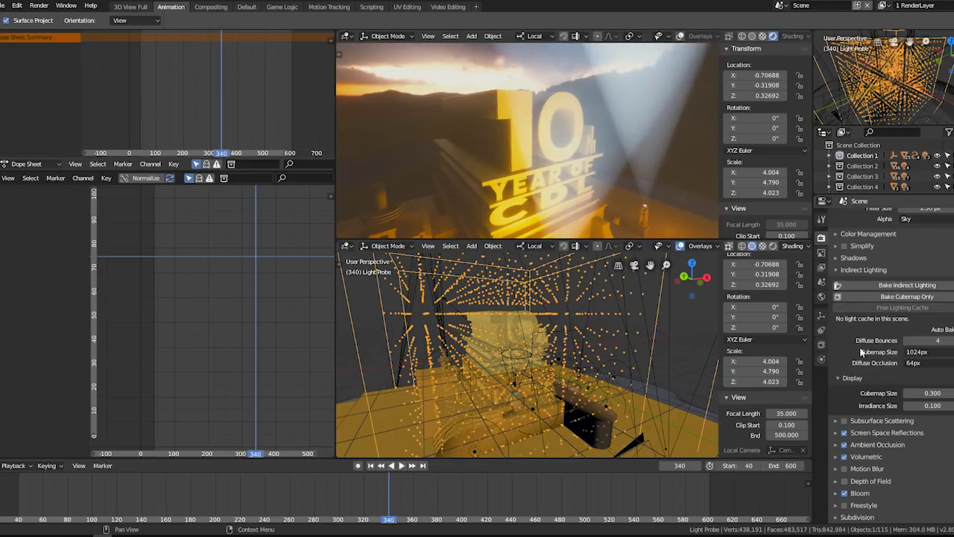
click(844, 492)
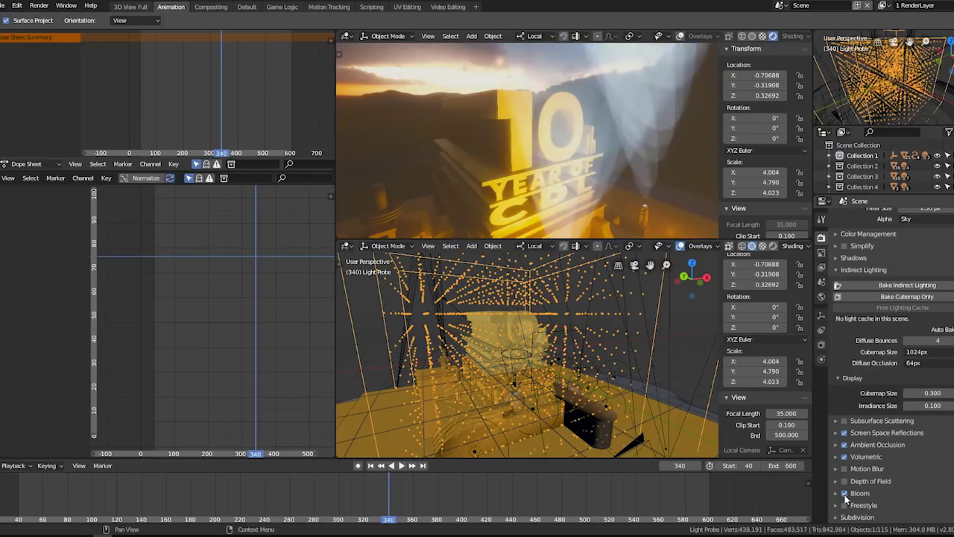
click(844, 493)
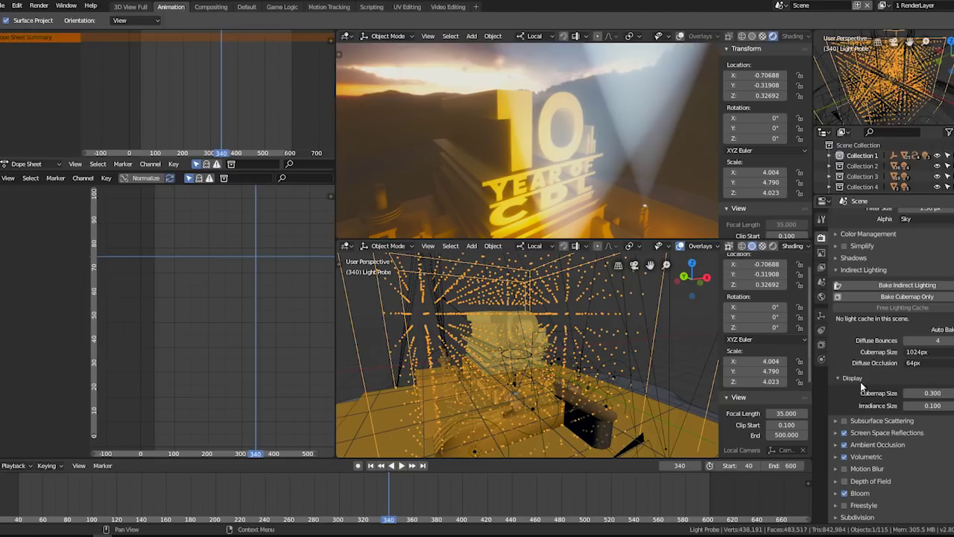
Step: Set the light probe's irradiance resolution to 4 on X, Y and Z
click(821, 344)
click(935, 285)
text(4)
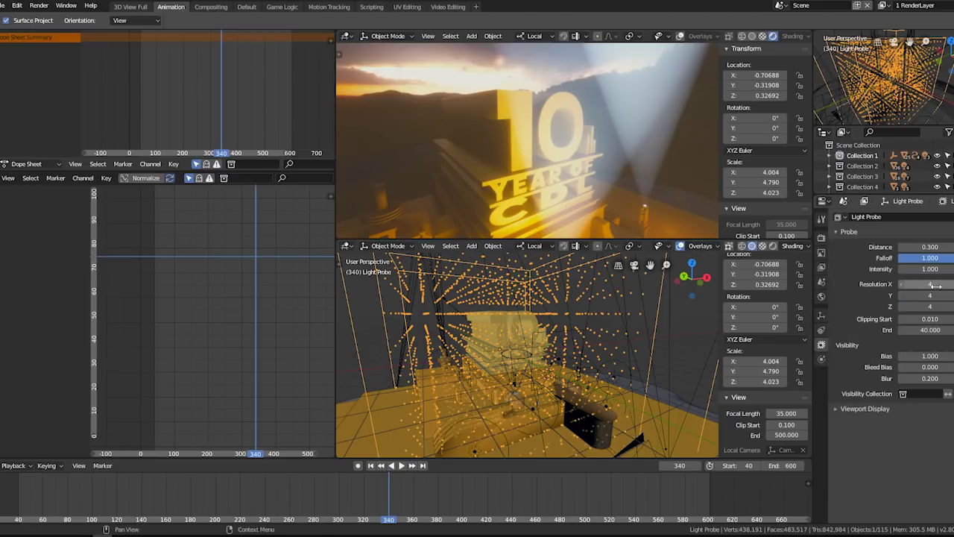
key(Return)
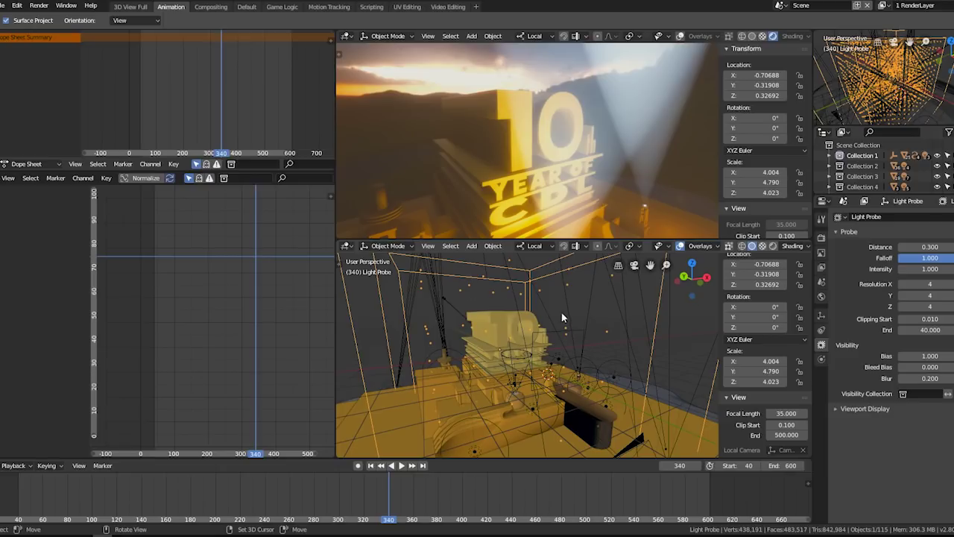
Step: Bake the indirect lighting and orbit the views to face the logo while it runs
click(822, 237)
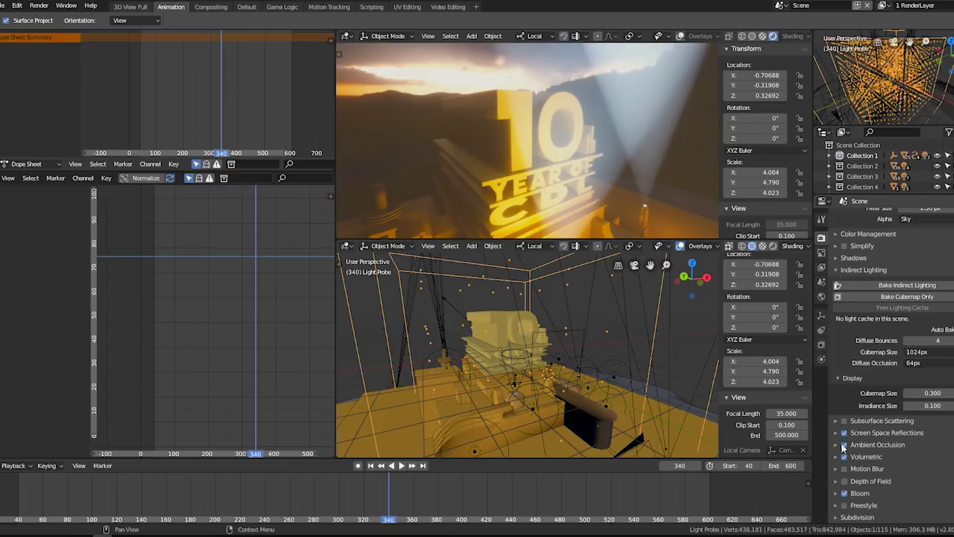
click(914, 286)
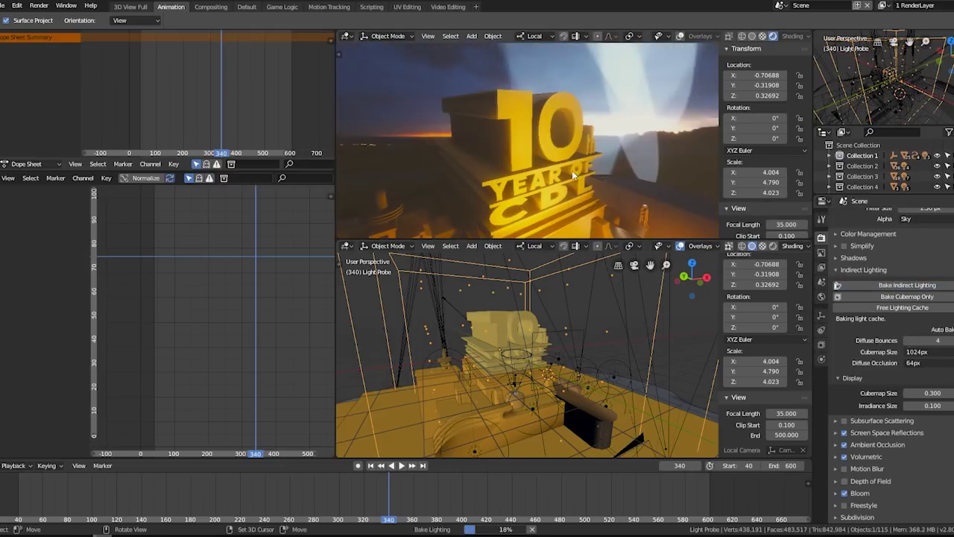
mouse_move(548, 202)
middle_down()
mouse_move(430, 308)
mouse_move(455, 283)
middle_up()
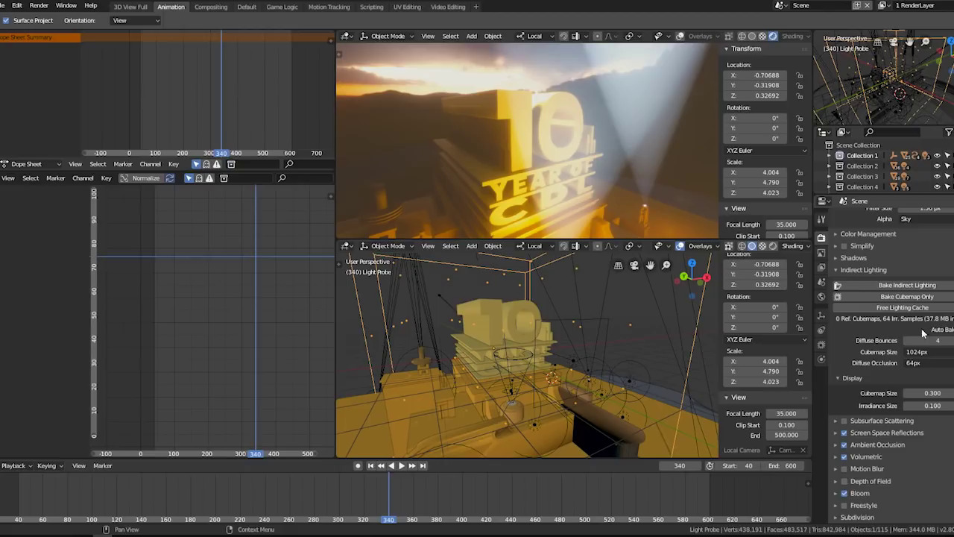
mouse_move(523, 106)
middle_down()
mouse_move(512, 132)
mouse_move(547, 137)
middle_up()
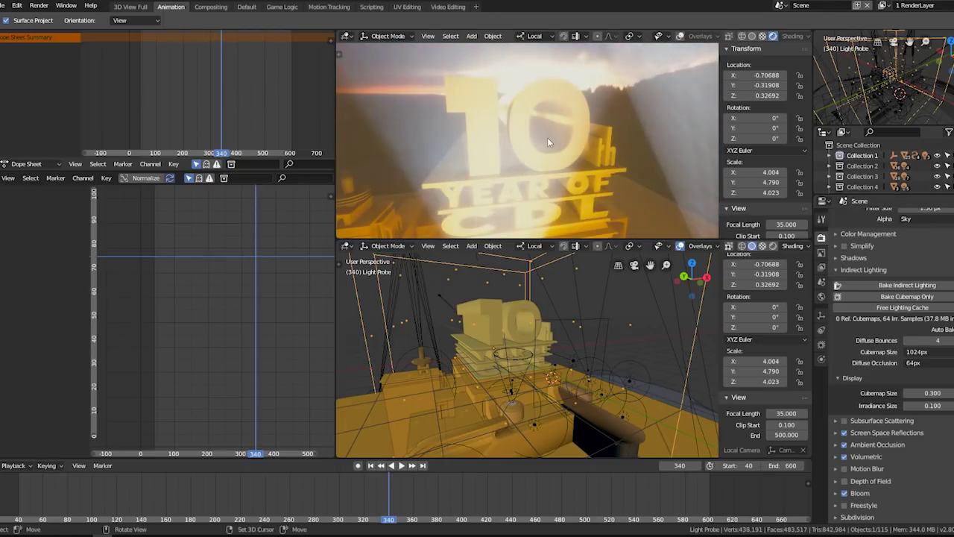
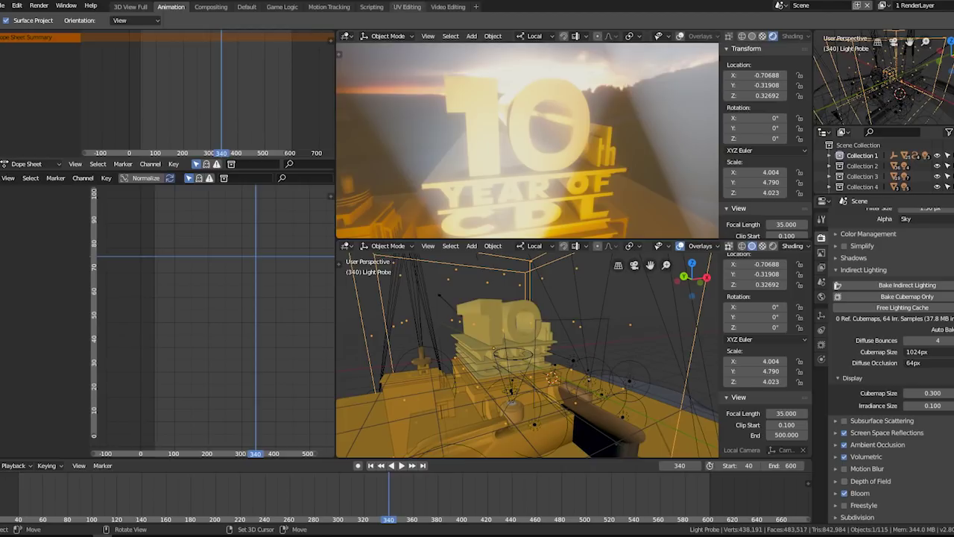
Step: Open the MixedVolumes_FAST .blend demo from the Smoke folder
click(5, 5)
click(15, 30)
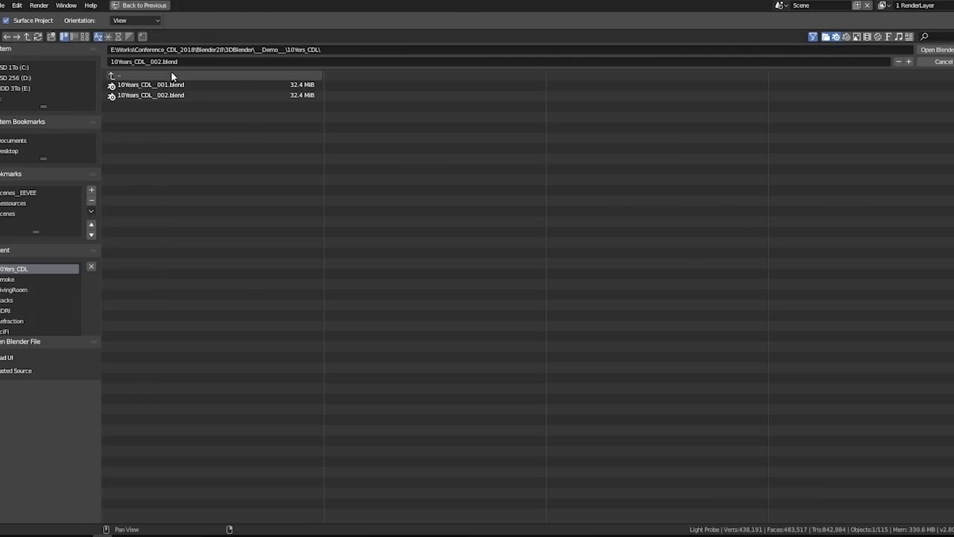
click(114, 76)
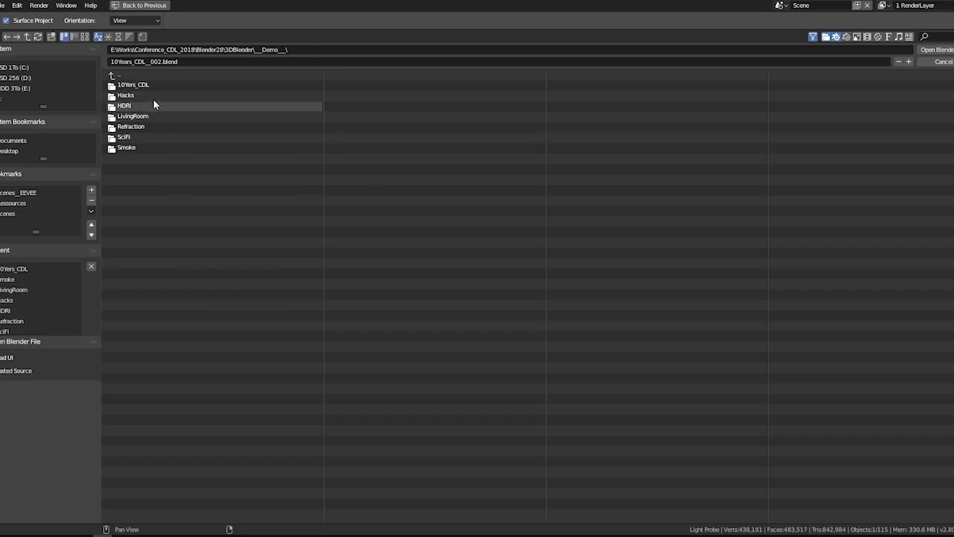
click(153, 95)
click(144, 77)
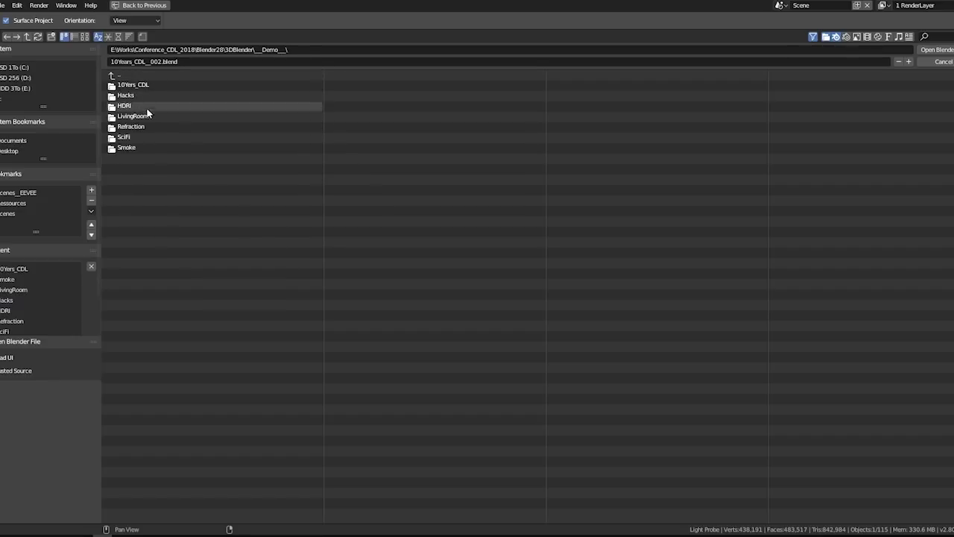
click(156, 147)
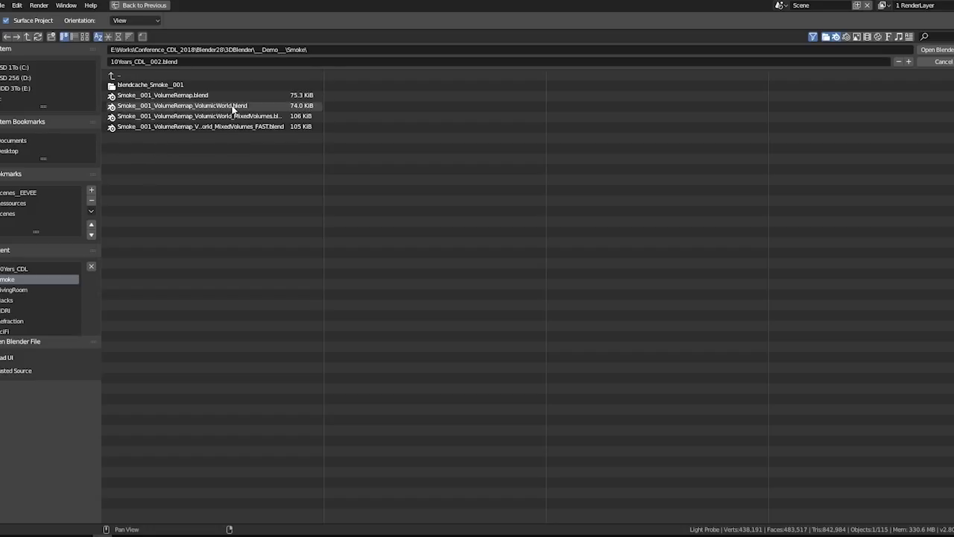
double_click(253, 126)
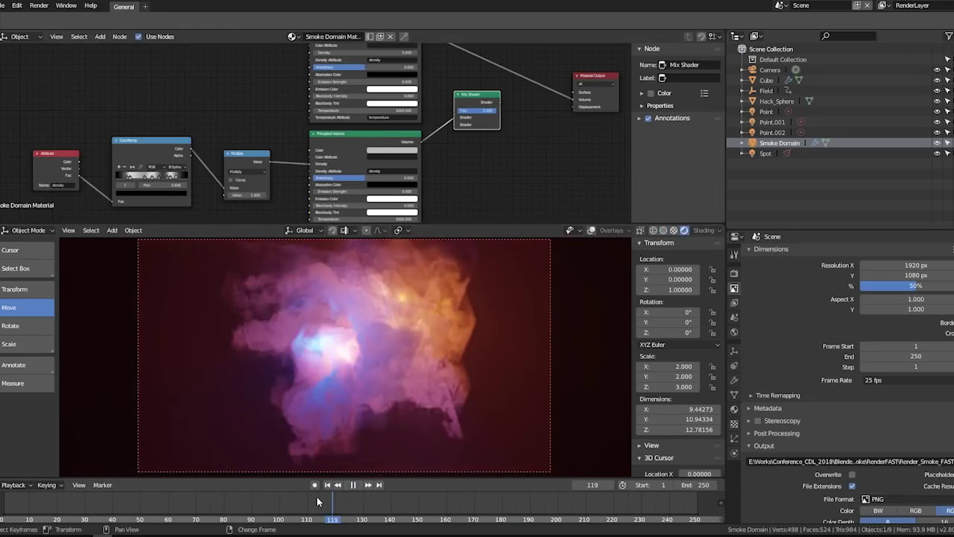
Step: Select Hack_Sphere and view it in wireframe, framed and orbited around the smoke domain
mouse_move(400, 435)
middle_down()
mouse_move(400, 420)
mouse_move(433, 386)
mouse_move(407, 339)
mouse_move(459, 352)
mouse_move(464, 308)
middle_up()
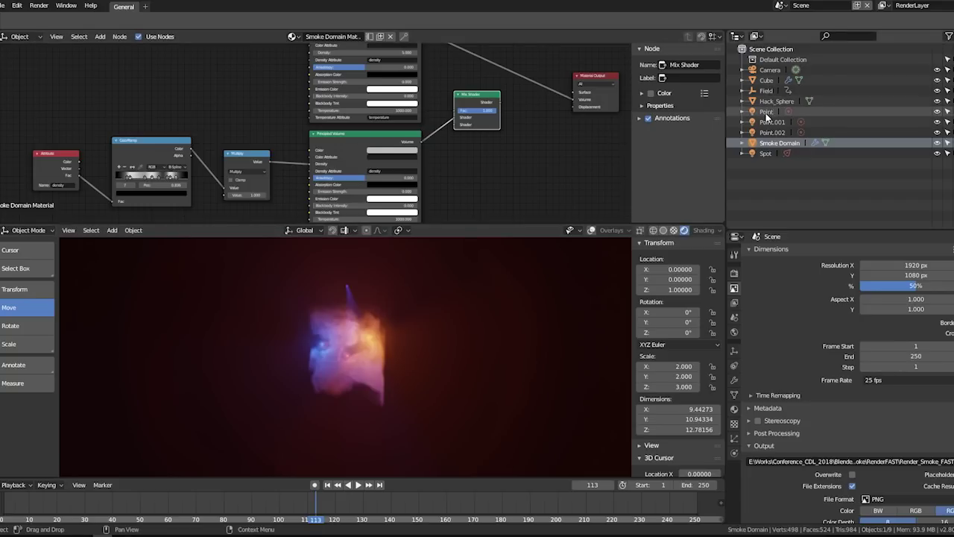
click(786, 103)
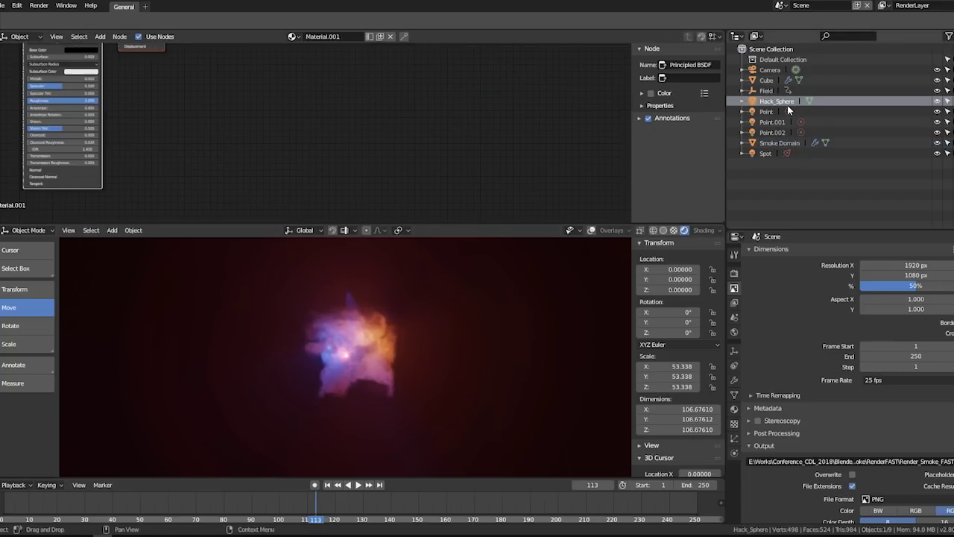
click(639, 229)
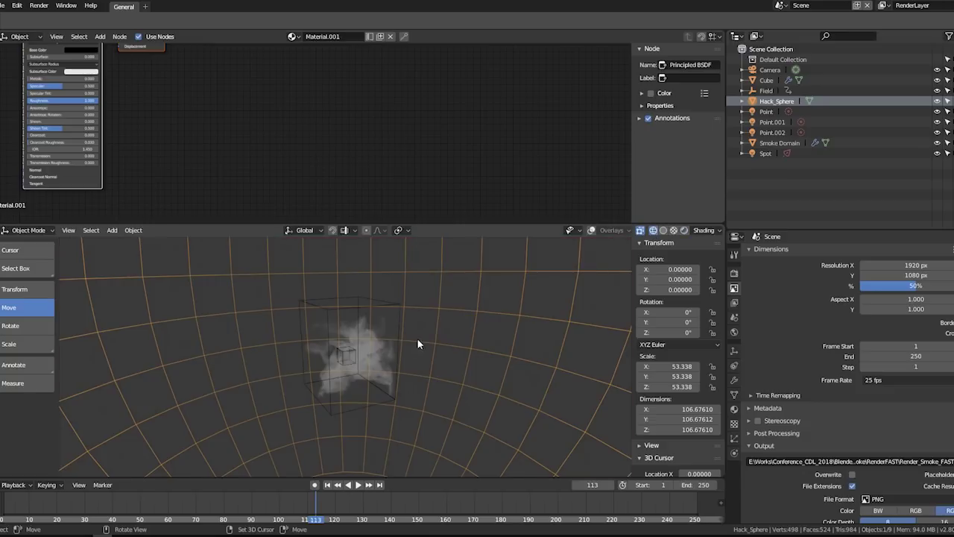
key(KP_Decimal)
scroll(410, 347, up, 3)
scroll(410, 348, up, 3)
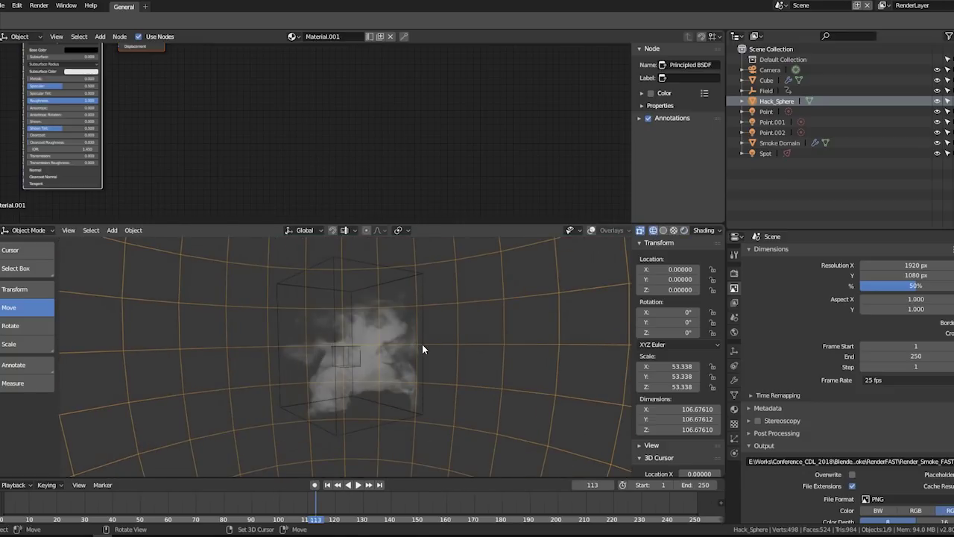
mouse_move(422, 347)
middle_down()
mouse_move(495, 377)
mouse_move(474, 384)
middle_up()
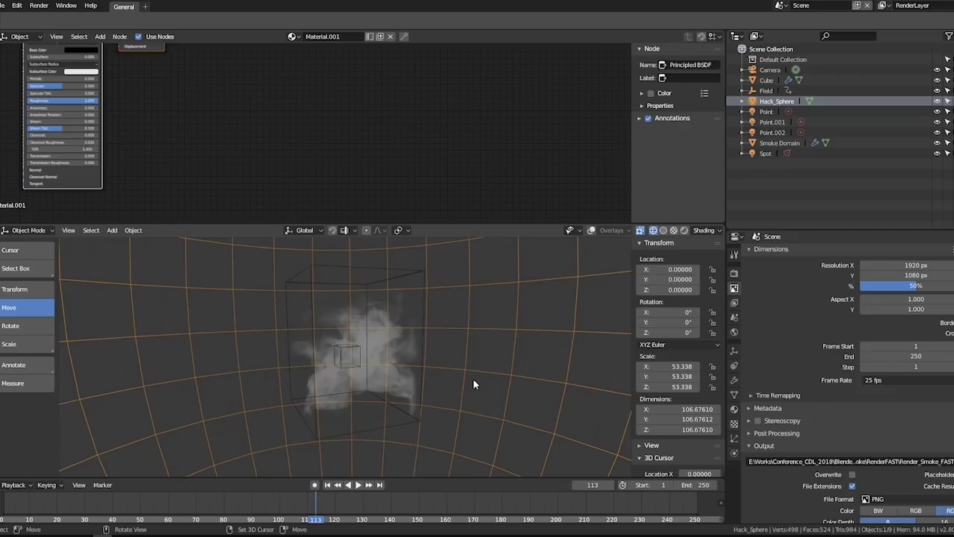
Step: Scroll the Render settings down to the Volumetric panel (Tile Size 2px, 64 samples, 0.800 exponential)
click(3, 6)
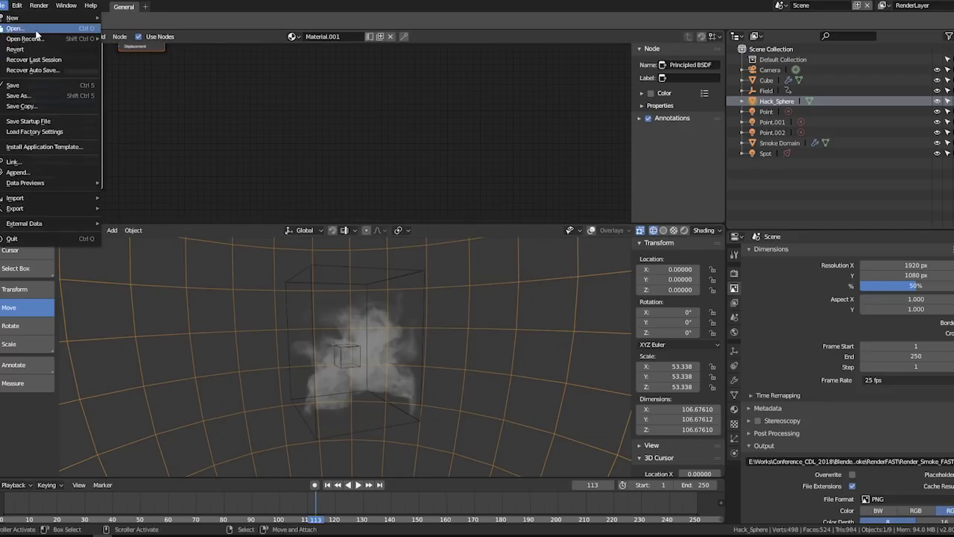
click(735, 276)
scroll(821, 358, down, 4)
scroll(824, 374, down, 3)
scroll(824, 351, down, 3)
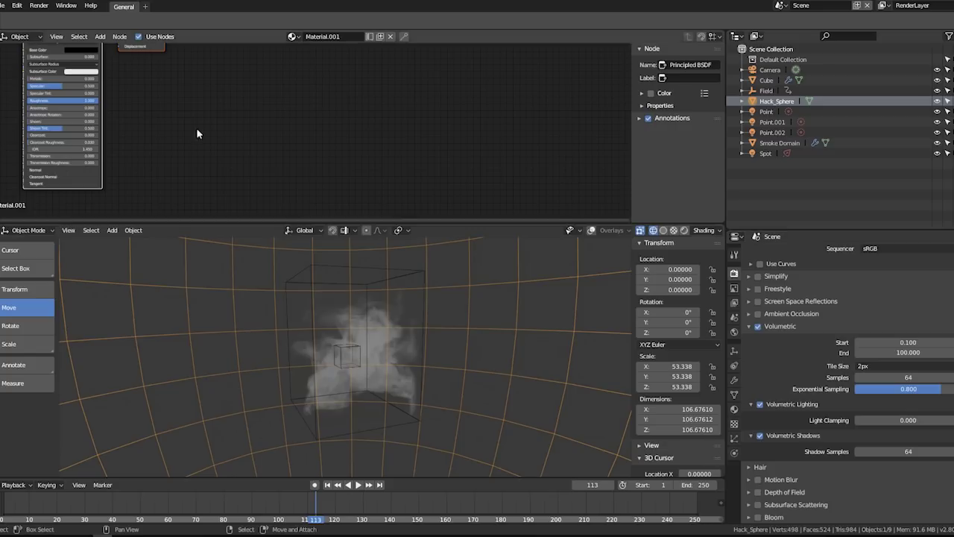
Step: Open SciFiCorridor.blend from the SciFi demo folder
click(3, 6)
click(15, 28)
click(197, 76)
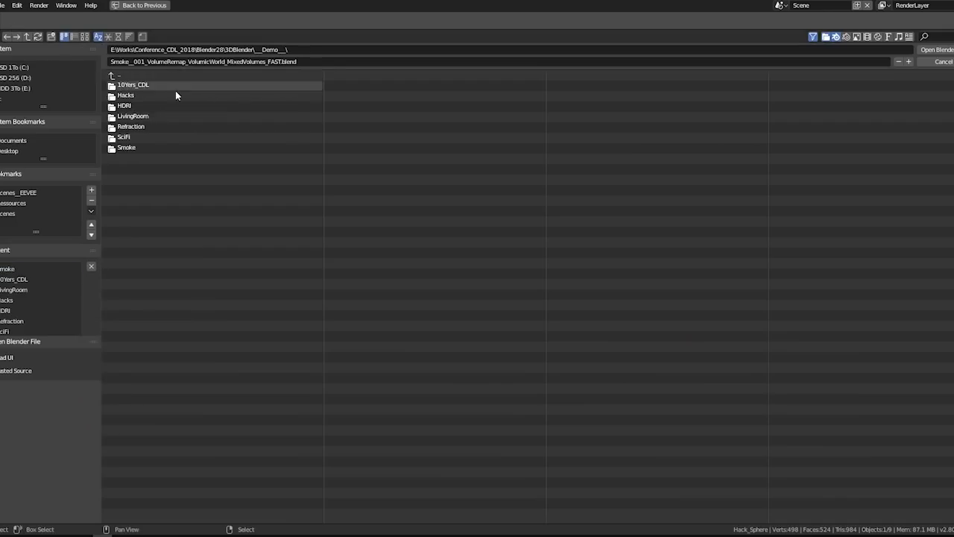
double_click(176, 138)
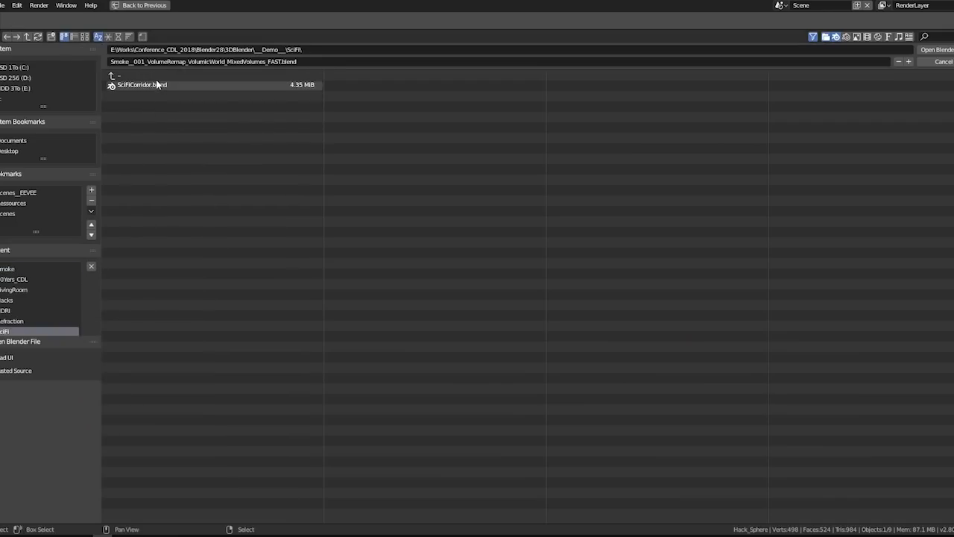
double_click(179, 84)
Step: Play the corridor animation in rendered shading, scrubbing from frame 148 to 249, then stop
click(305, 505)
key(shift+z)
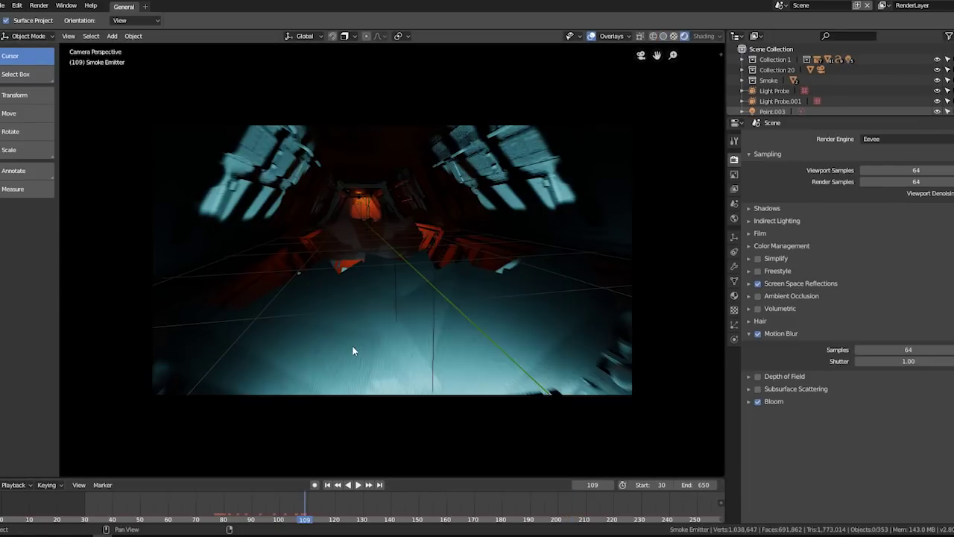
key(space)
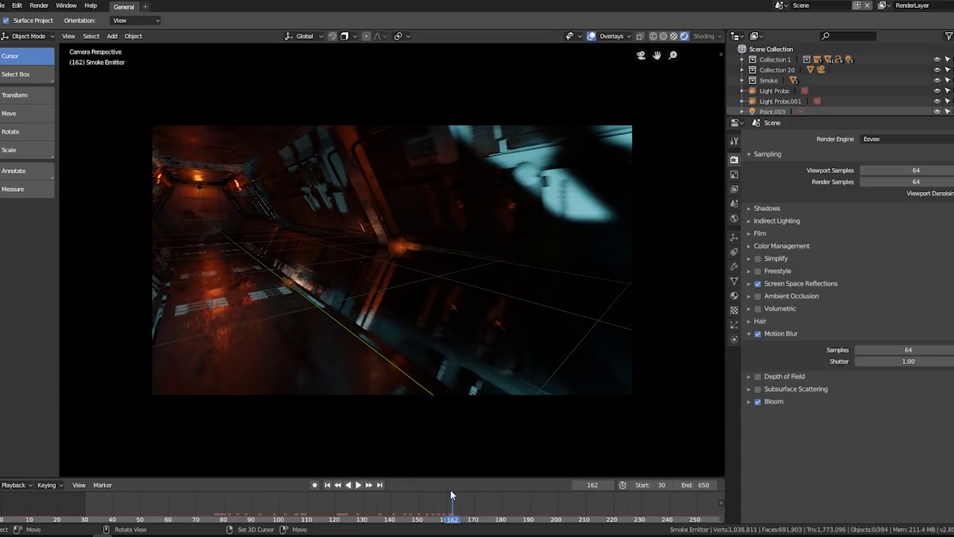
drag(410, 507, 431, 522)
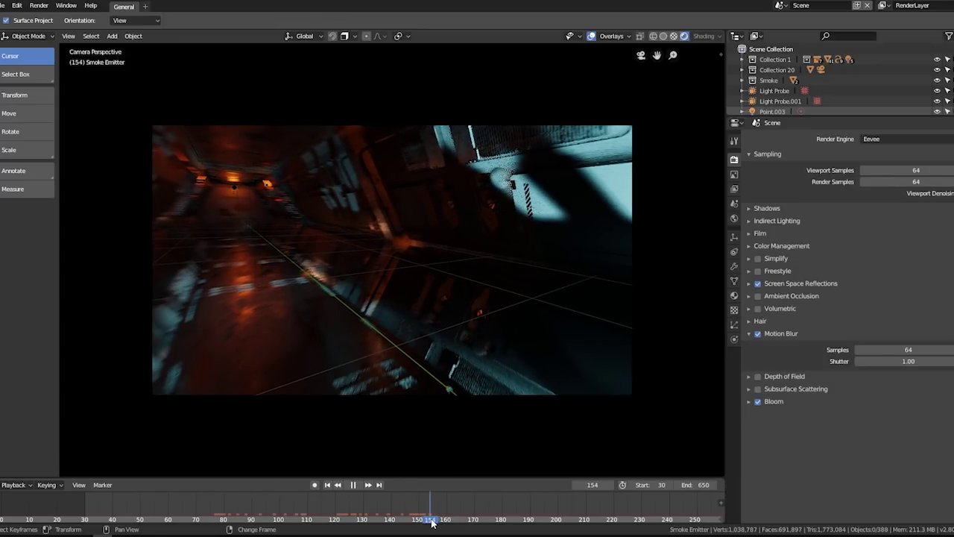
drag(431, 522, 700, 524)
key(Escape)
Step: Orbit away, then return to the camera view down the corridor
mouse_move(383, 219)
middle_down()
mouse_move(302, 252)
mouse_move(180, 205)
middle_up()
key(KP_0)
click(5, 5)
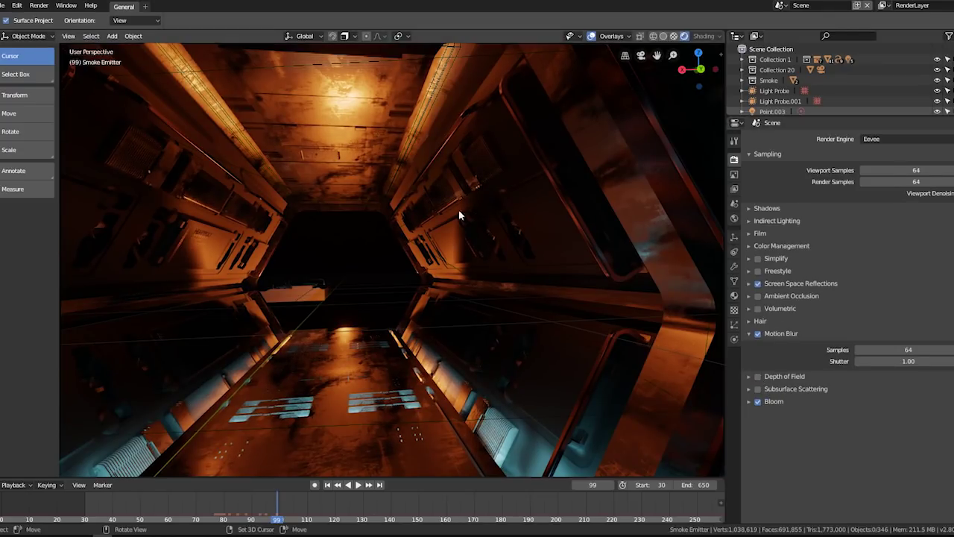
click(5, 5)
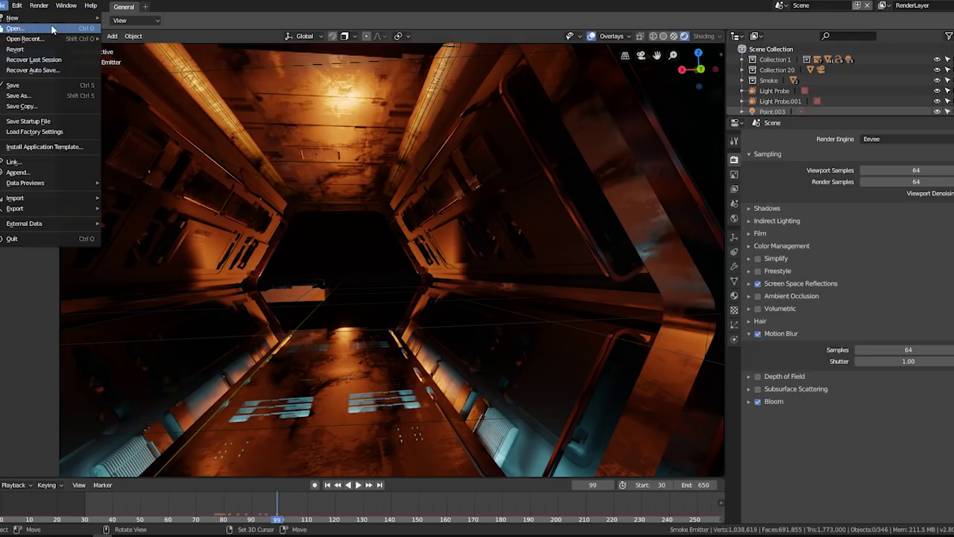
Step: Open the Pirate_Base_DOF statue scene from the Refraction folder
click(52, 30)
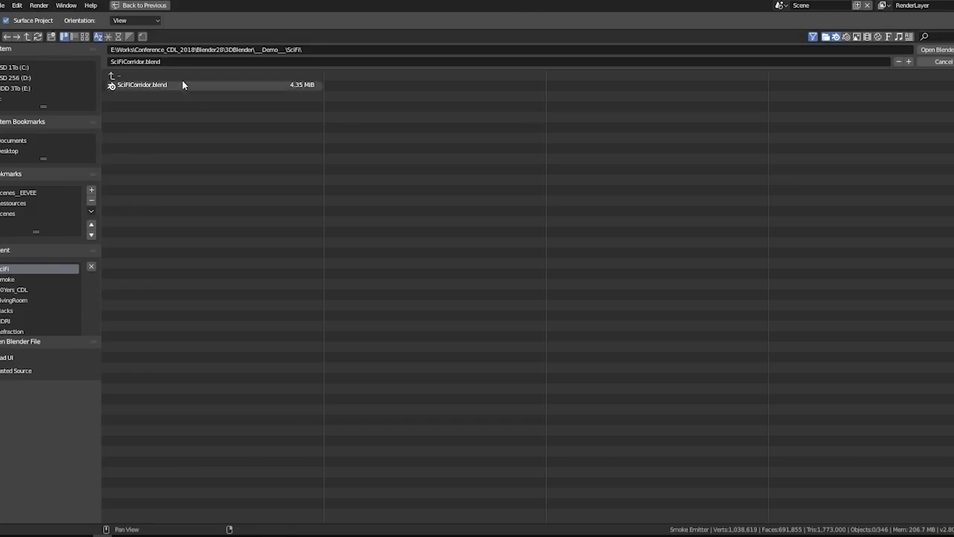
click(142, 76)
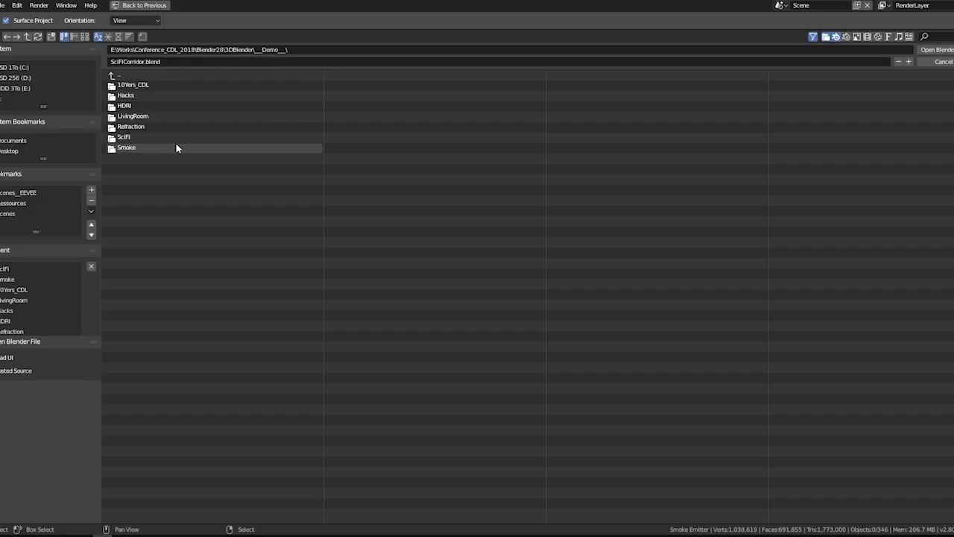
click(163, 124)
double_click(173, 105)
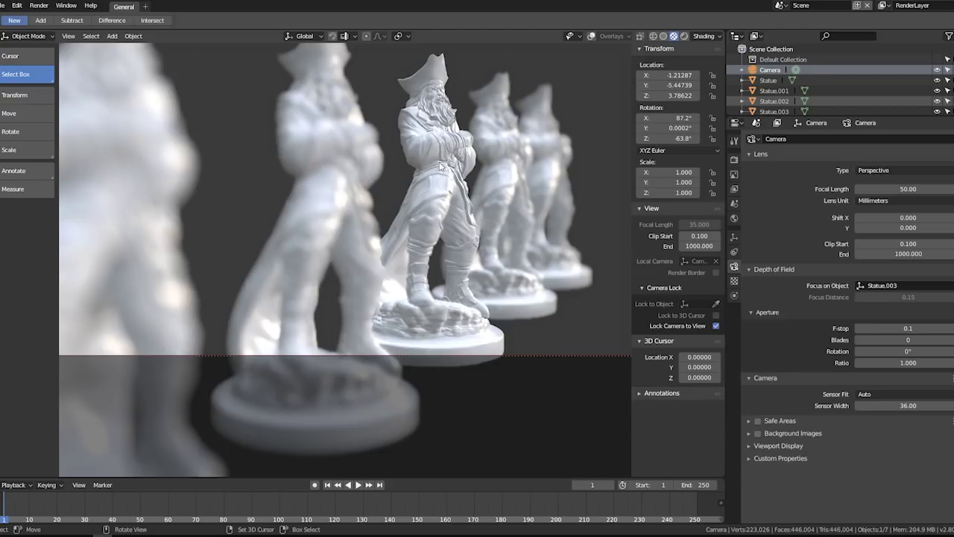
Step: Move the camera closer to the front statue and turn it slightly, blurring the statues behind
scroll(494, 302, up, 5)
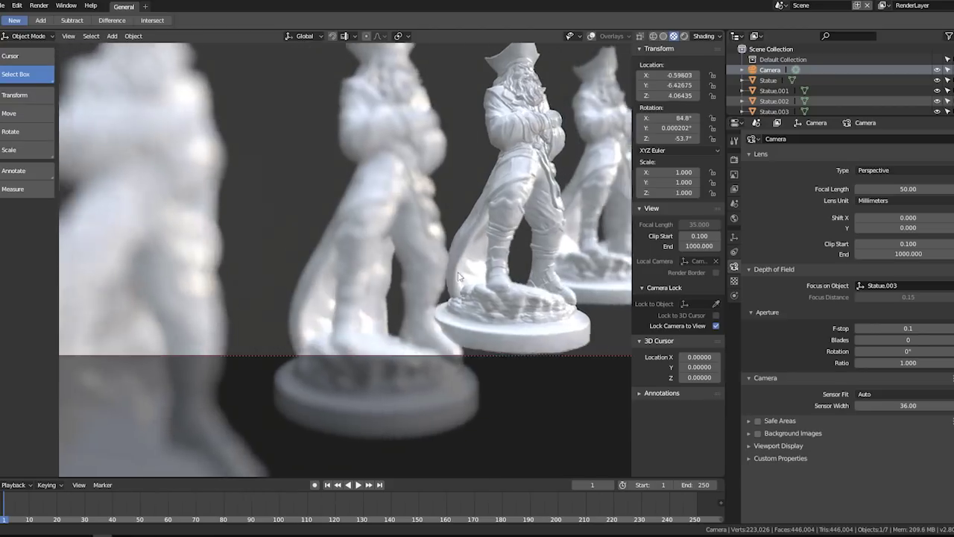
middle_drag(491, 270, 425, 157)
scroll(425, 156, down, 3)
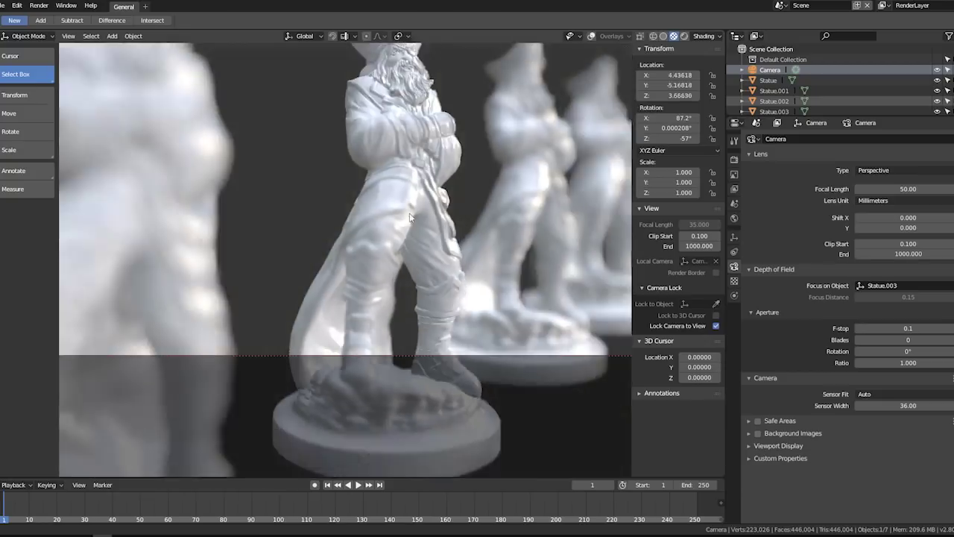
scroll(402, 298, down, 4)
scroll(388, 410, down, 3)
scroll(377, 298, down, 2)
scroll(379, 227, up, 5)
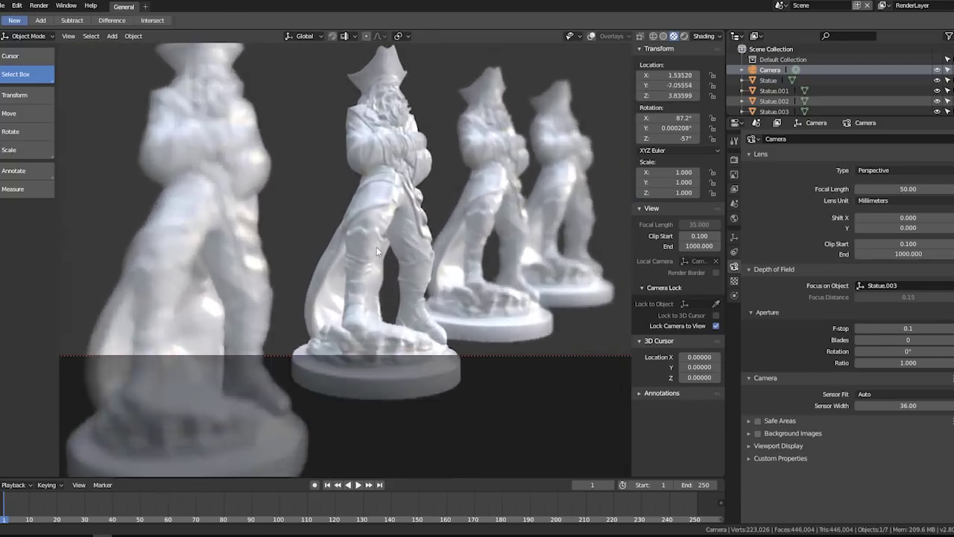
scroll(377, 247, up, 4)
scroll(367, 226, up, 2)
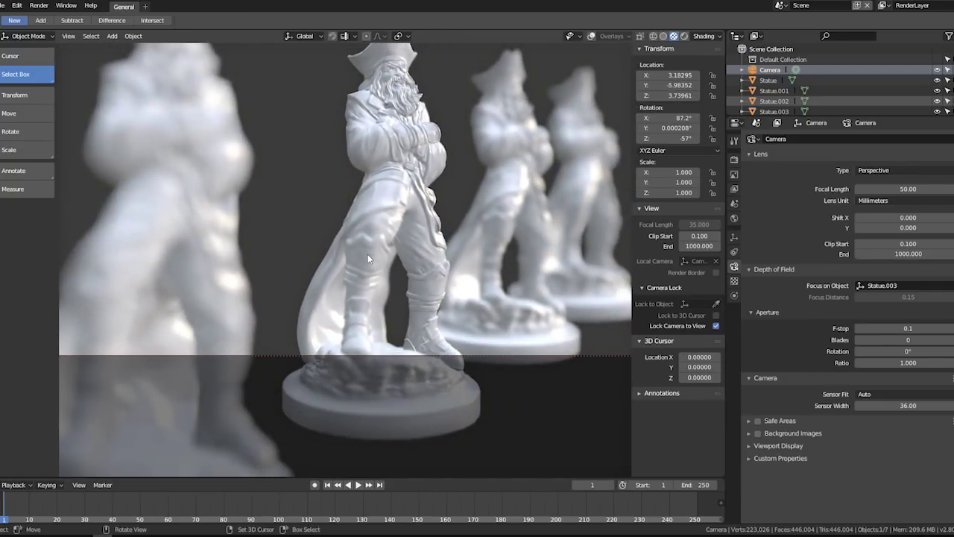
mouse_move(368, 255)
middle_down()
mouse_move(458, 207)
mouse_move(399, 209)
mouse_move(458, 209)
mouse_move(230, 181)
mouse_move(341, 170)
middle_up()
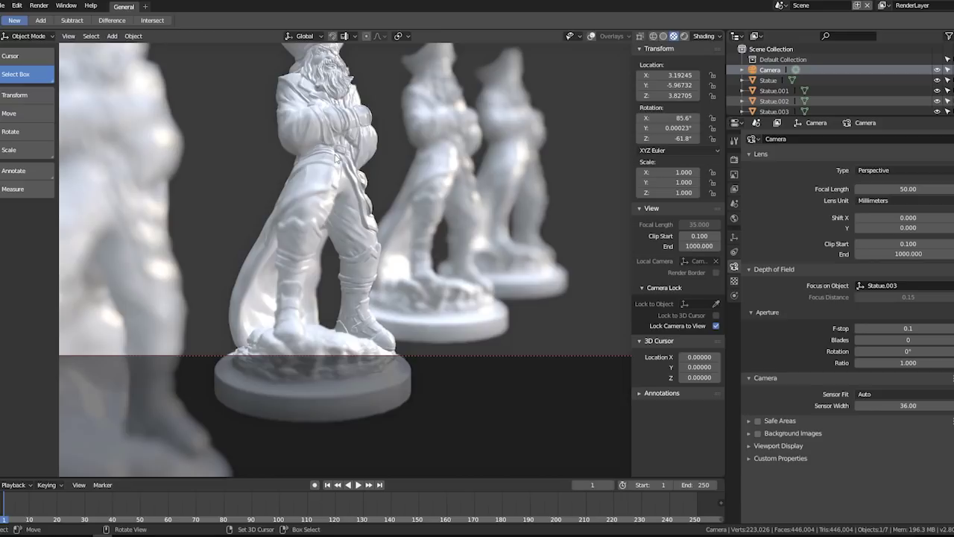
click(5, 8)
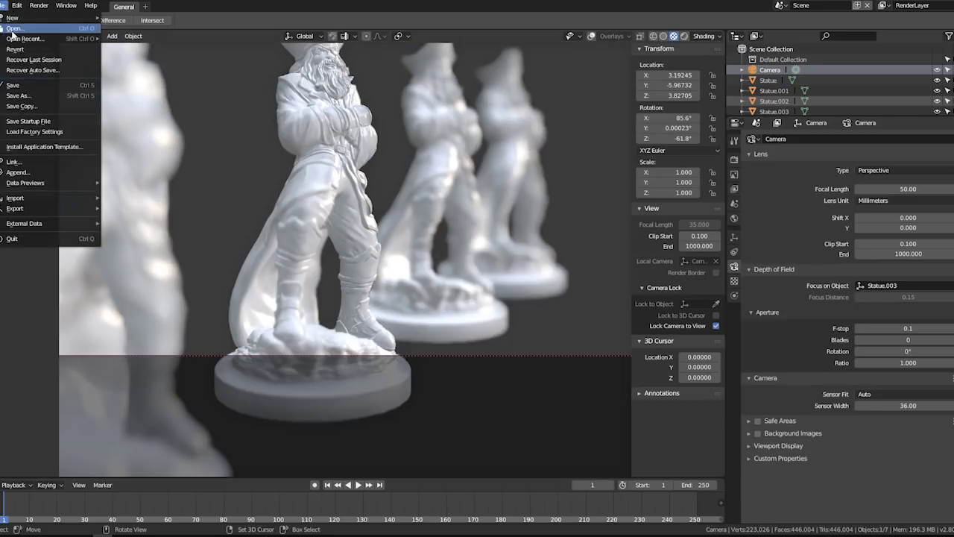
Step: Open Pirate_SSS.blend and view it rendered through the scene camera
click(15, 28)
click(188, 127)
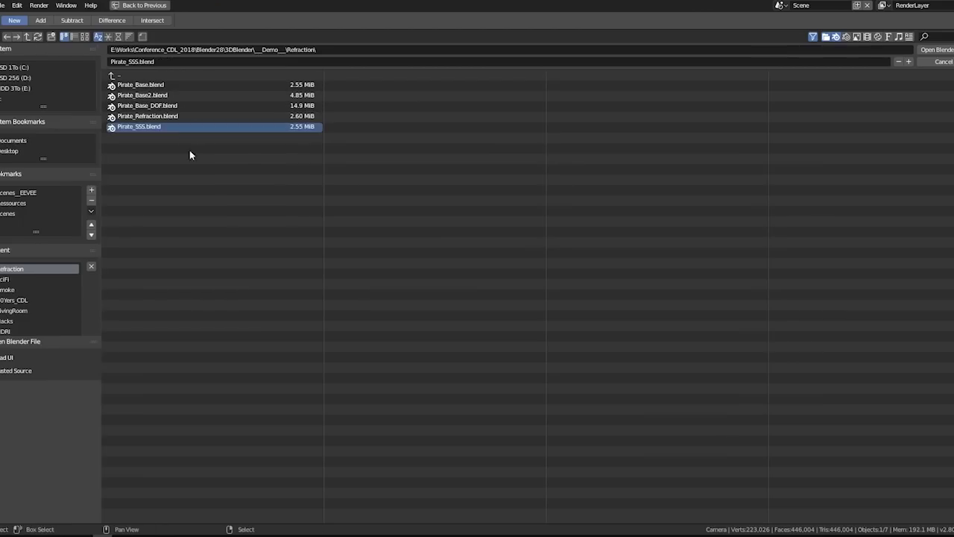
double_click(169, 127)
key(shift+z)
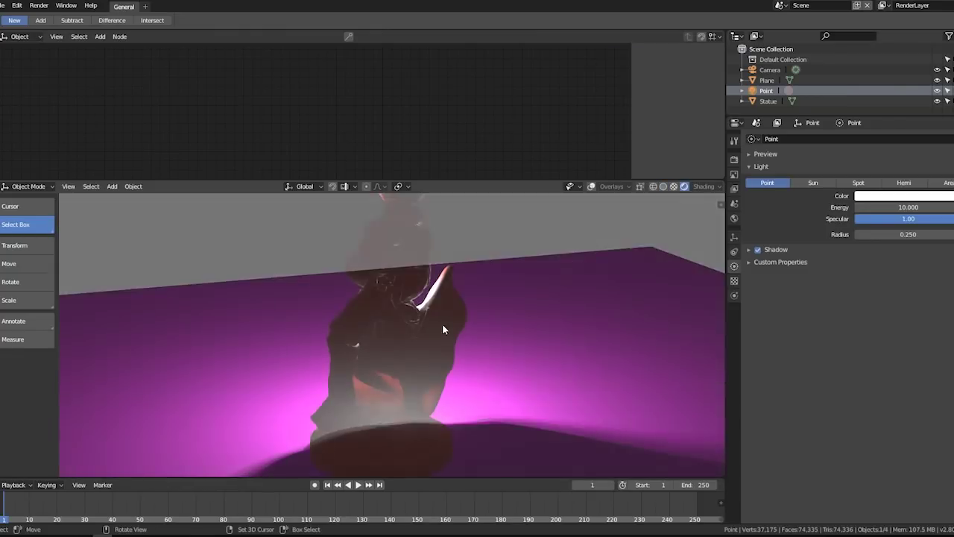
key(KP_0)
Step: Select the floor Plane and pick Wood_Tile.png in its Image Texture node
click(507, 305)
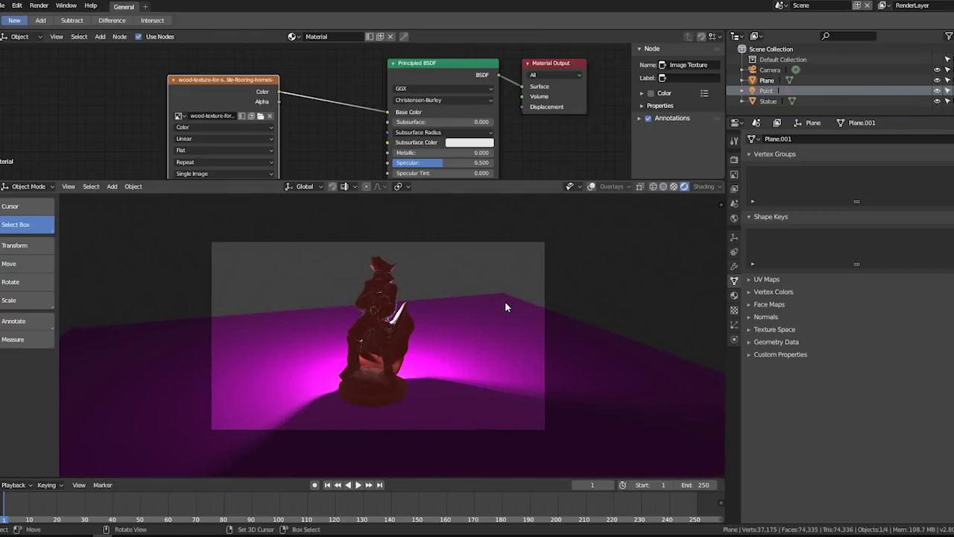
key(KP_0)
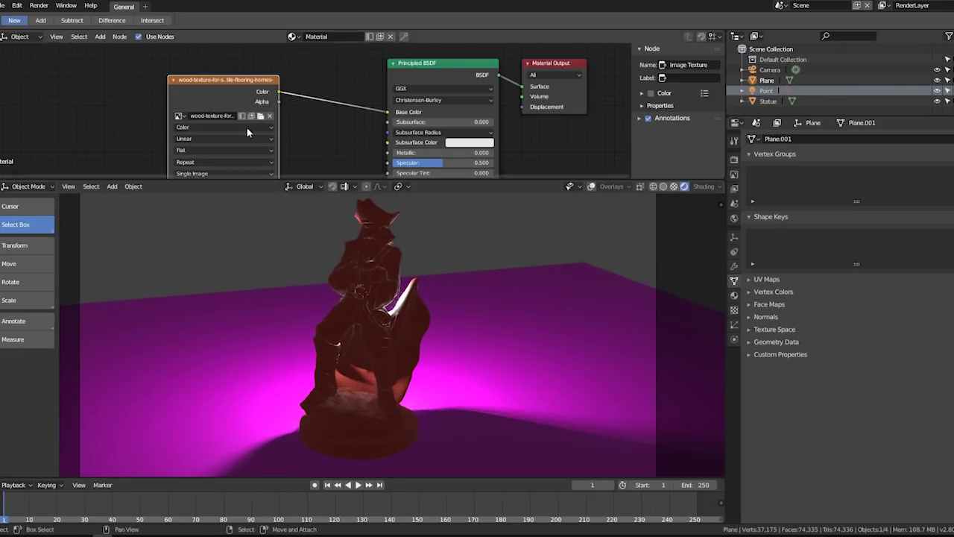
click(263, 117)
click(167, 82)
Step: Load Wood_Tile.png onto the floor and move the Point light to a new position
click(167, 82)
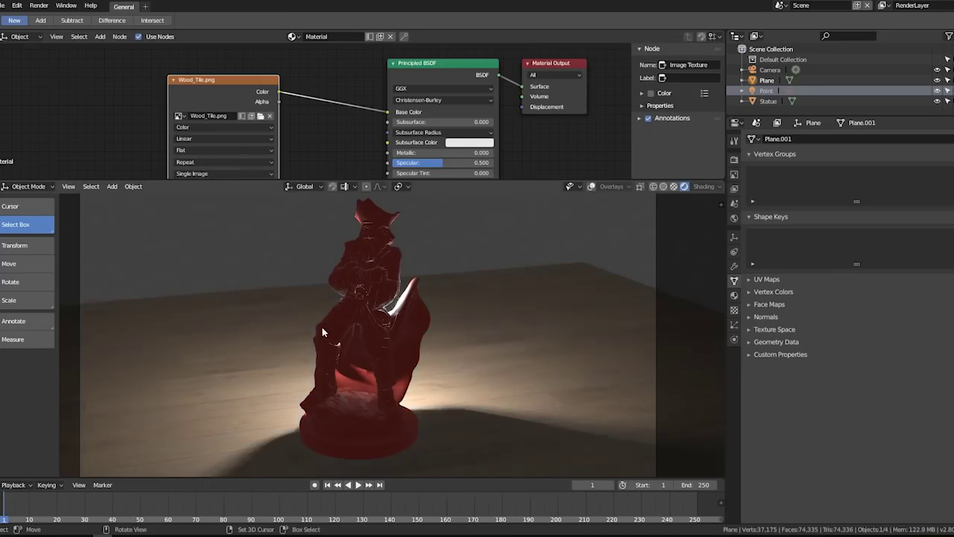
click(767, 90)
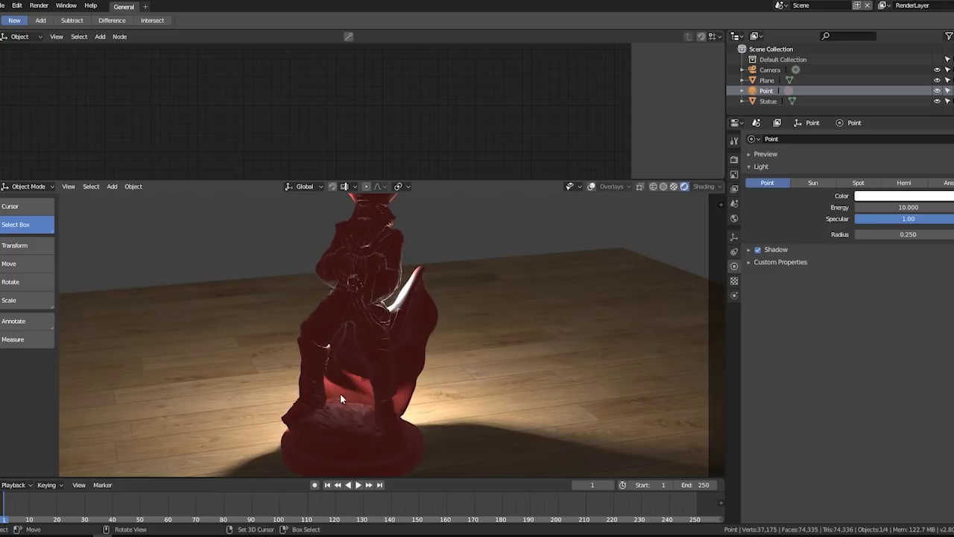
key(g)
click(477, 316)
key(KP_0)
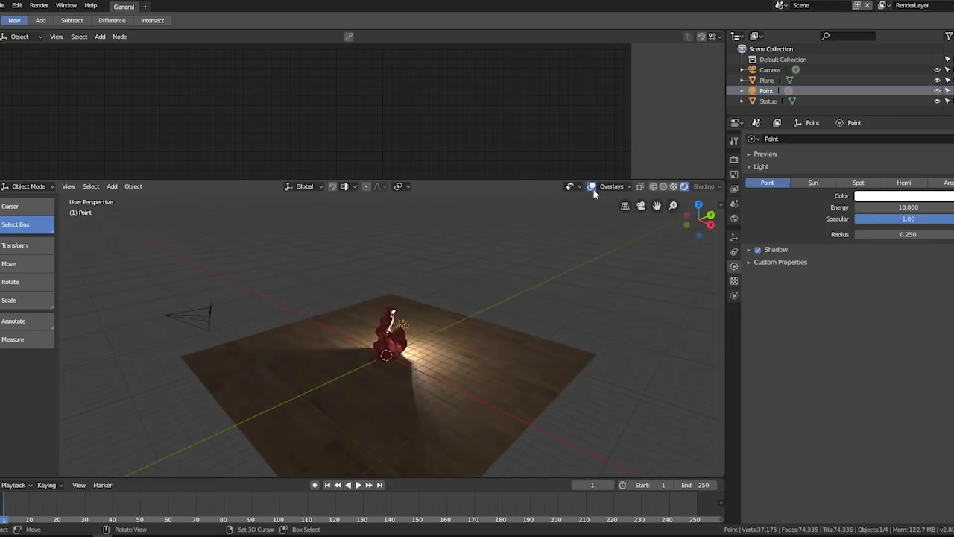
key(KP_0)
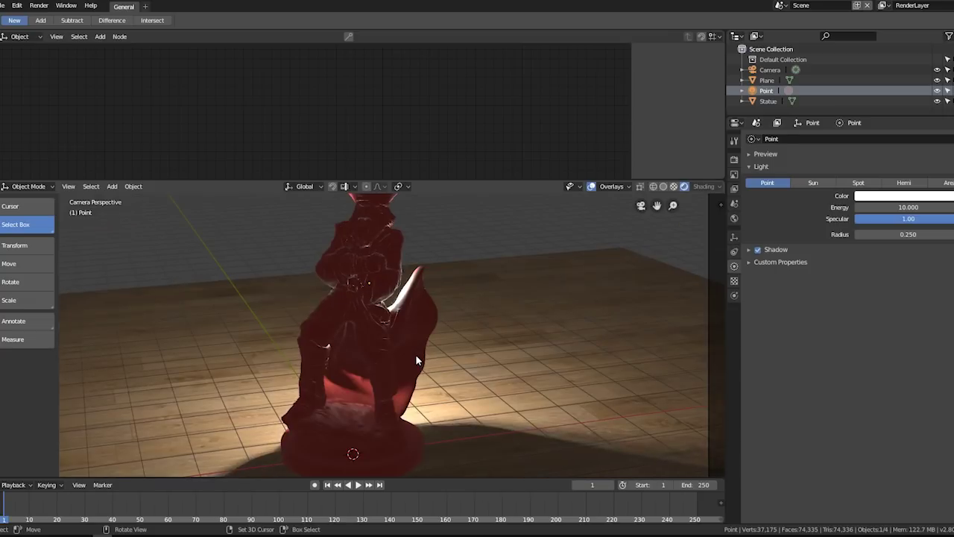
Step: Move the Point light again so it sits behind the statue, backlighting it
key(g)
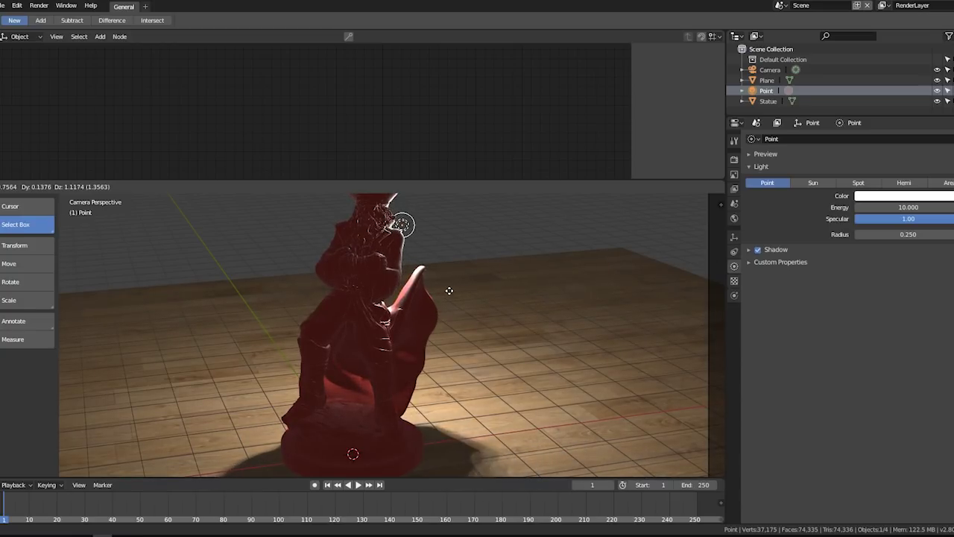
click(669, 314)
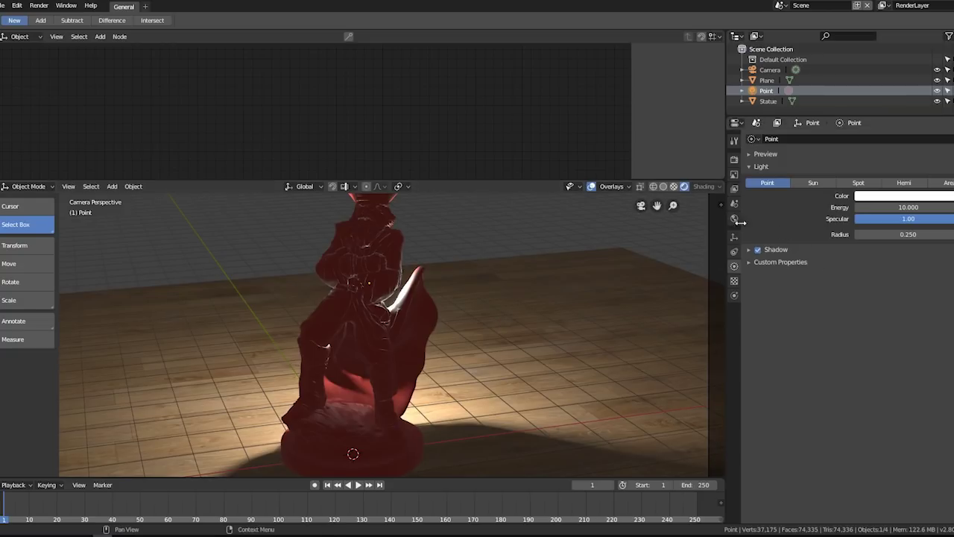
click(734, 158)
Step: Collapse the Sampling, Film, Shadows and Screen Space Reflections panels and recheck the camera view
click(746, 193)
click(748, 203)
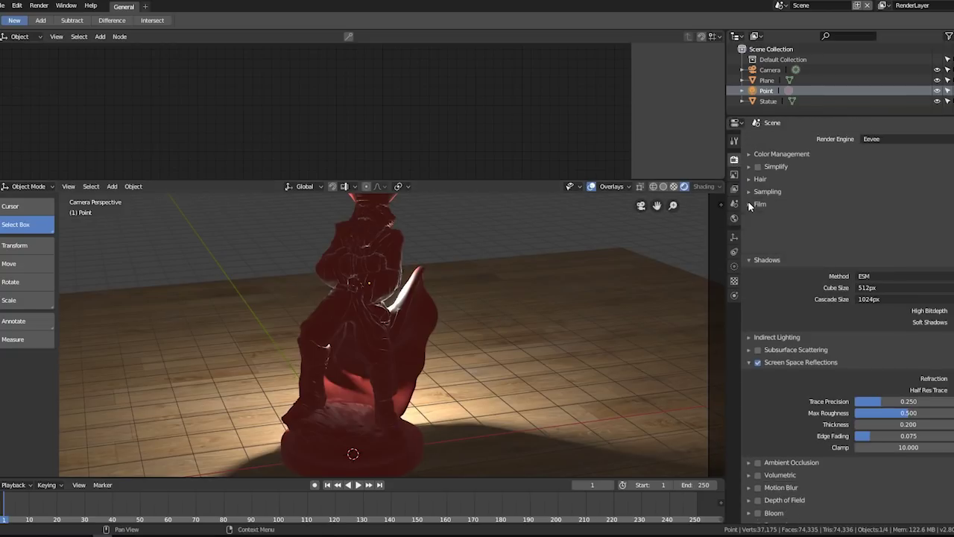
click(746, 224)
click(753, 179)
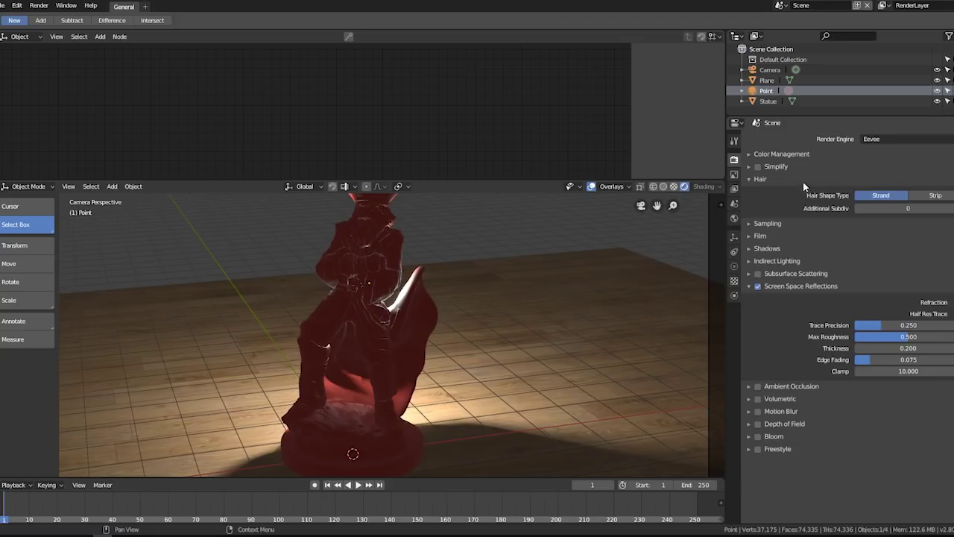
click(750, 288)
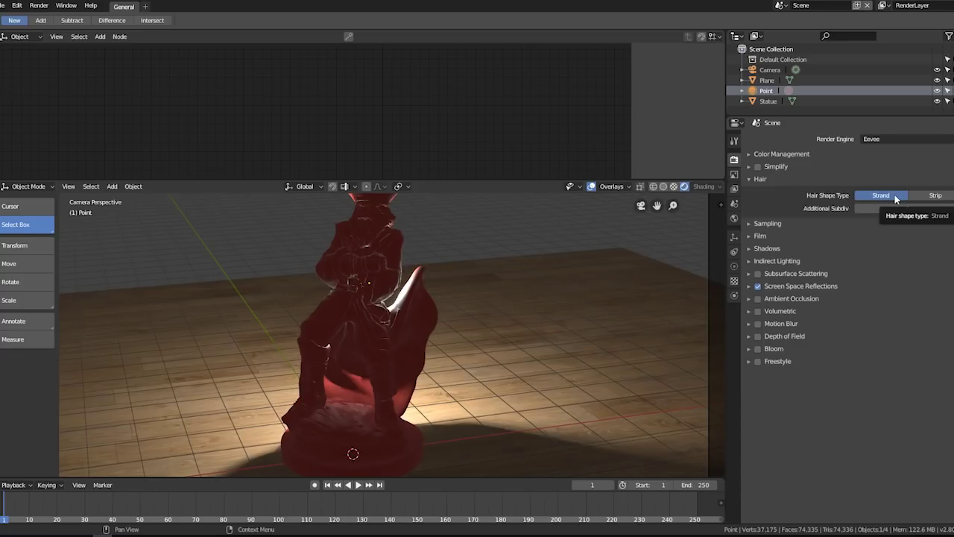
mouse_move(384, 246)
middle_down()
mouse_move(391, 237)
mouse_move(411, 281)
middle_up()
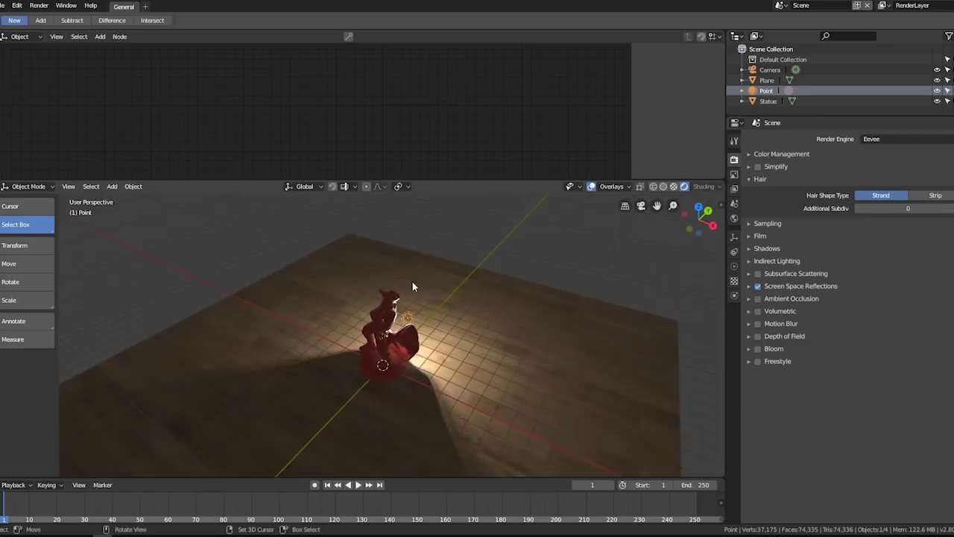
key(KP_0)
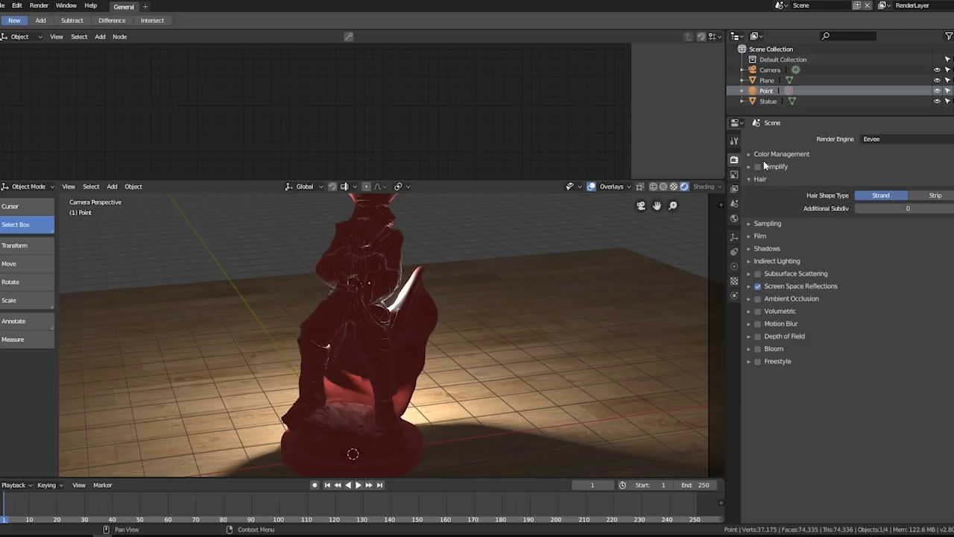
Step: Expand the Sampling, Film, Indirect Lighting and Subsurface Scattering panels
click(753, 223)
click(749, 277)
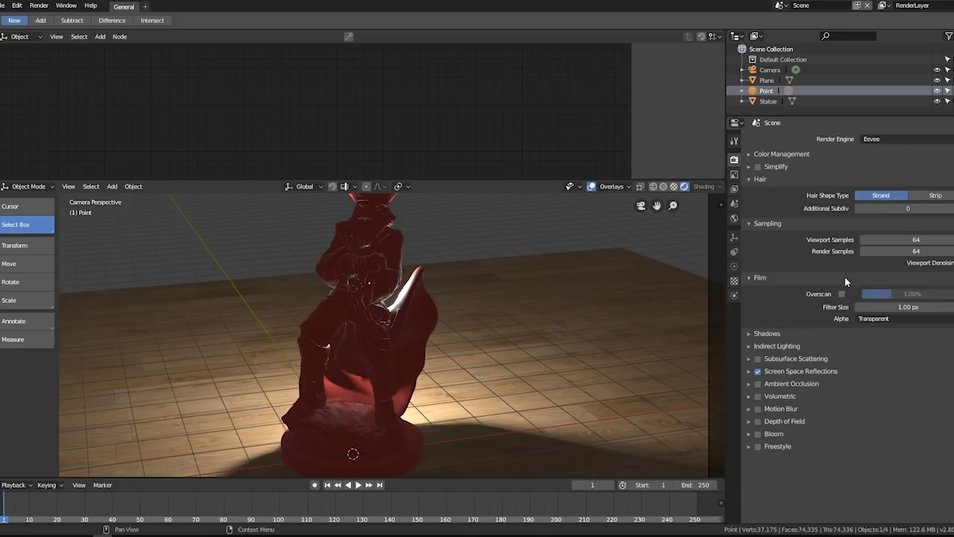
click(752, 334)
click(753, 336)
click(751, 347)
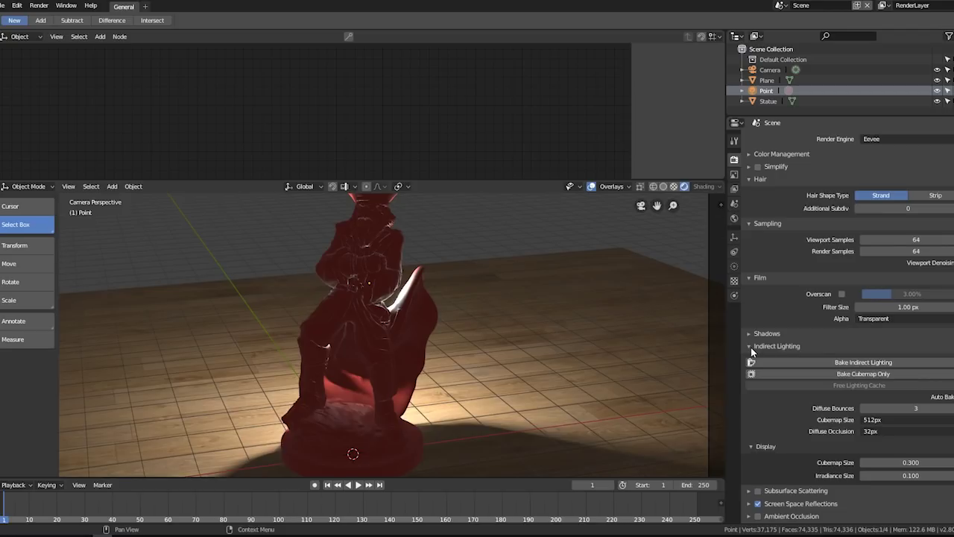
scroll(754, 355, down, 2)
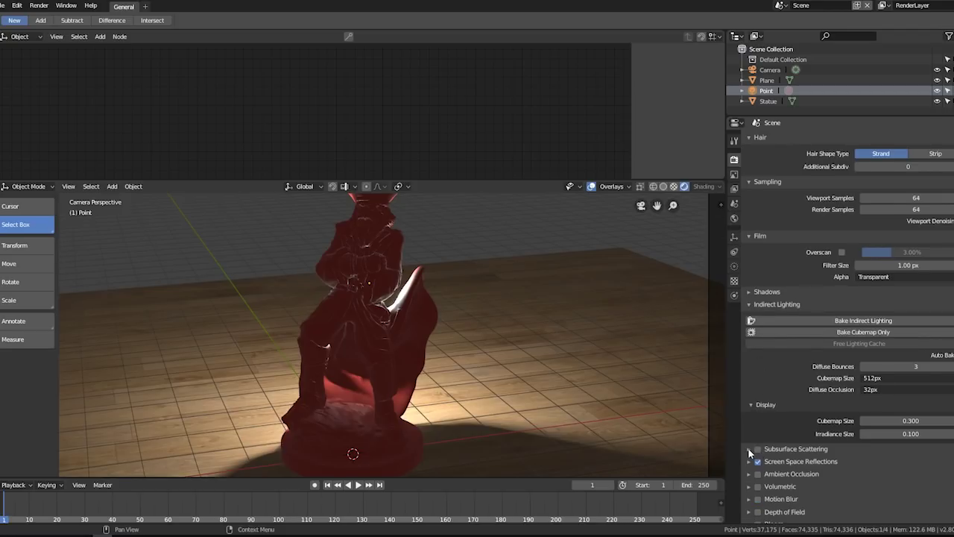
click(749, 449)
Step: Enable Ambient Occlusion and Volumetric in the Eevee render settings
key(g)
key(Escape)
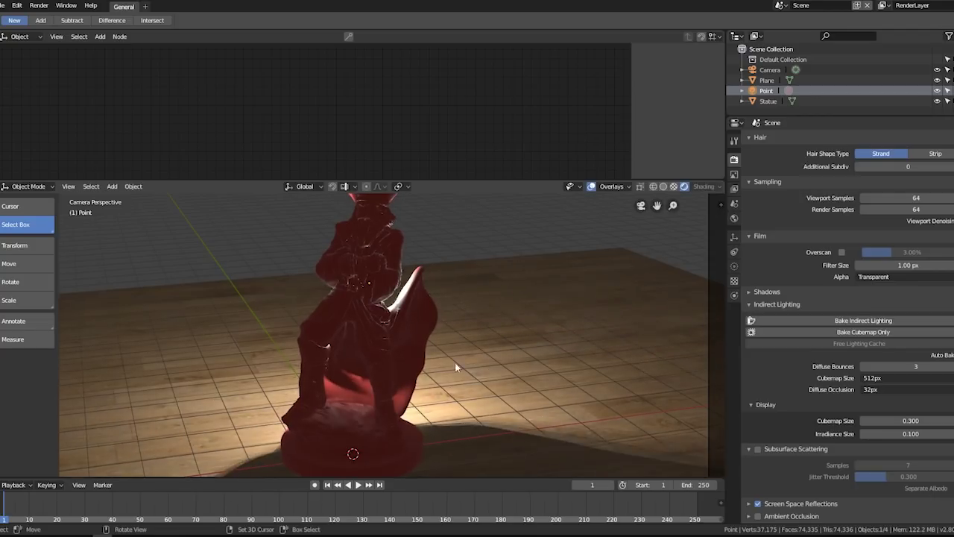
scroll(768, 384, down, 3)
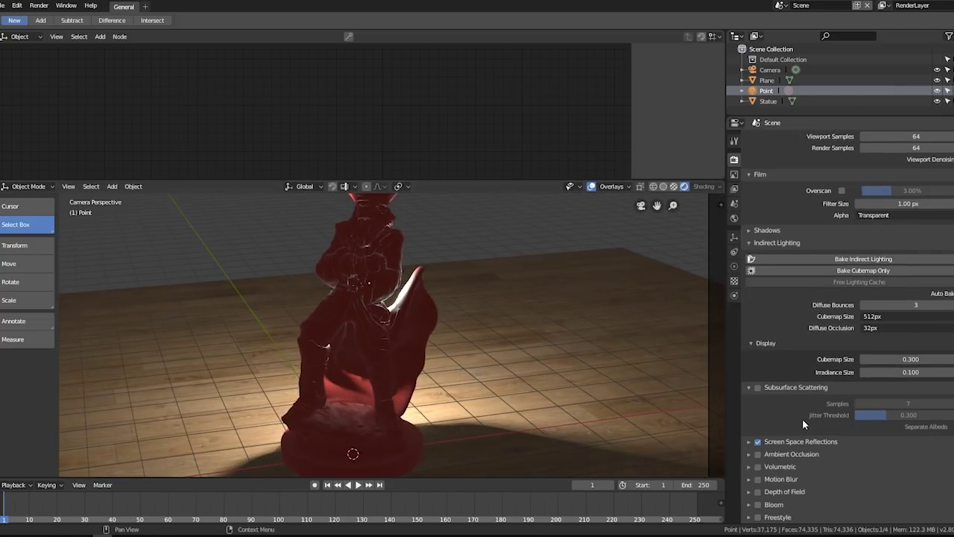
click(758, 454)
click(757, 466)
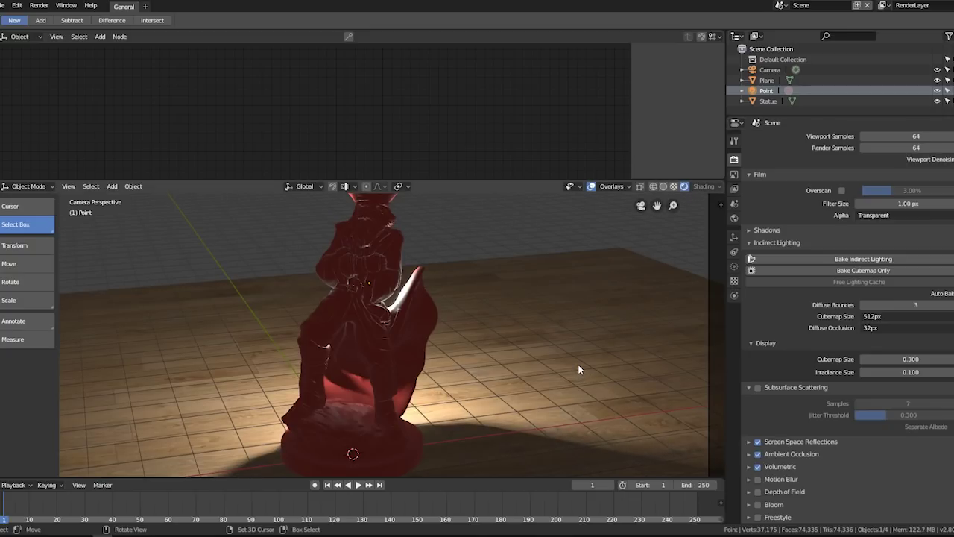
Step: Enable Bloom, leaving Motion Blur and Depth of Field off, and collapse Indirect Lighting
click(758, 479)
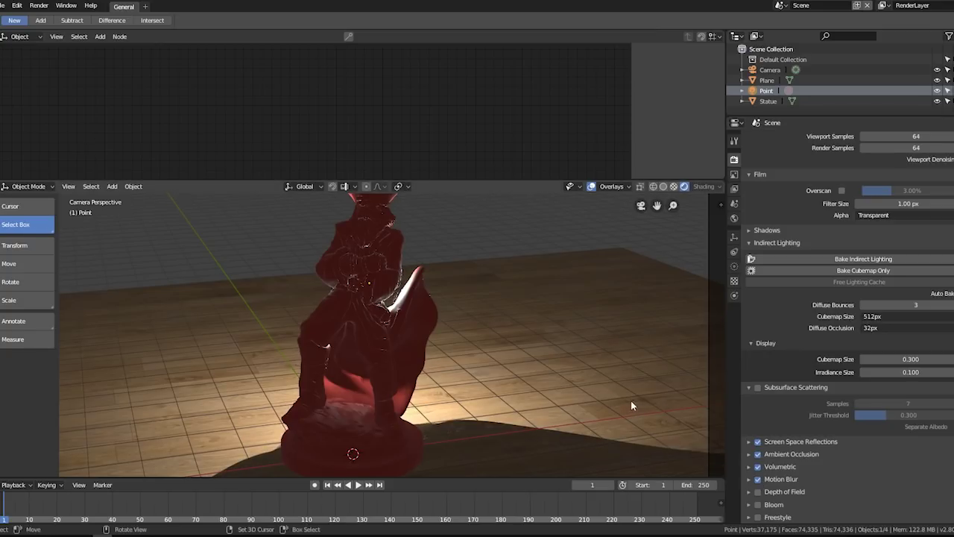
click(759, 479)
click(759, 491)
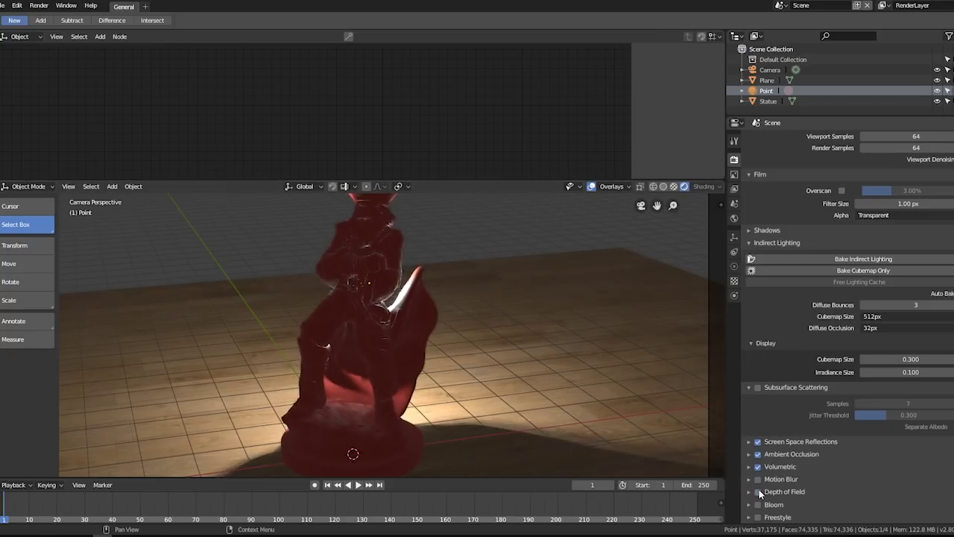
click(759, 492)
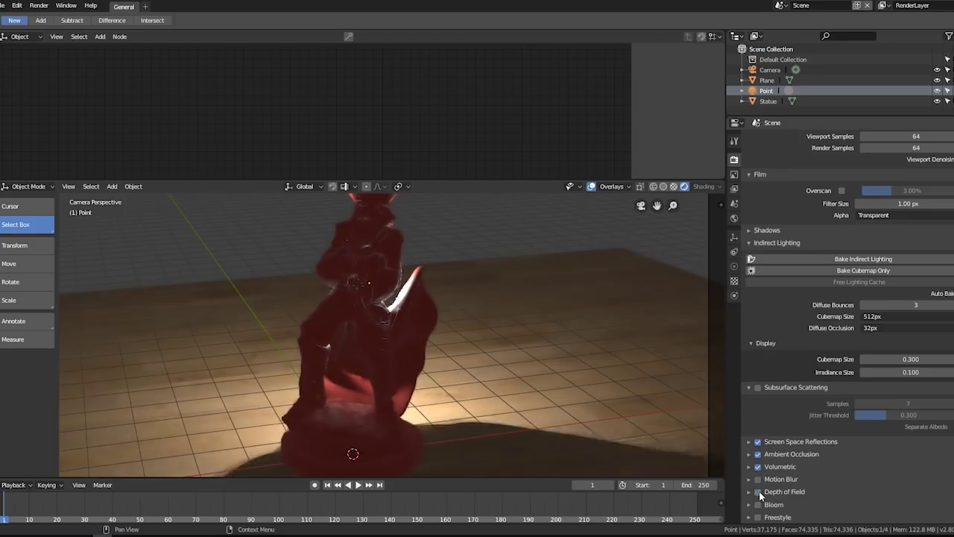
click(759, 505)
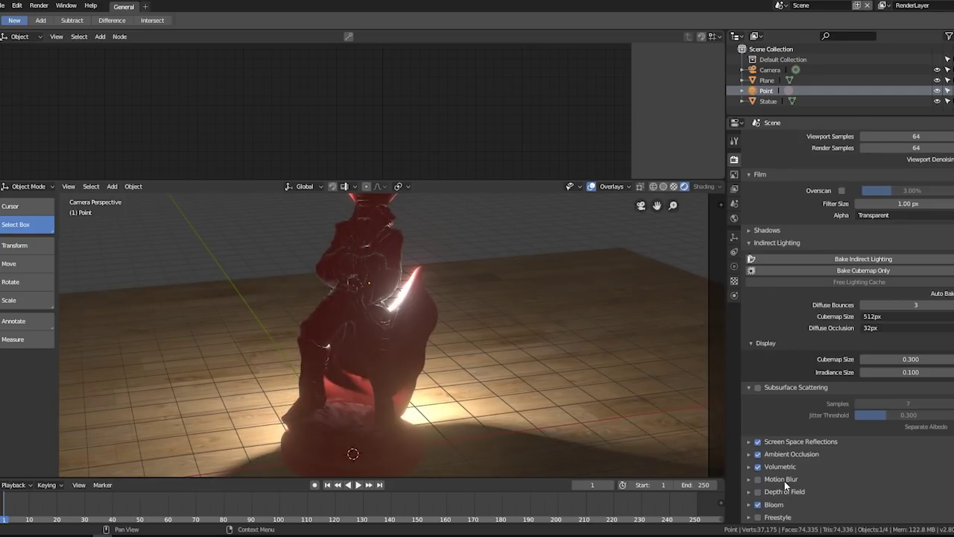
click(759, 504)
click(759, 505)
click(752, 242)
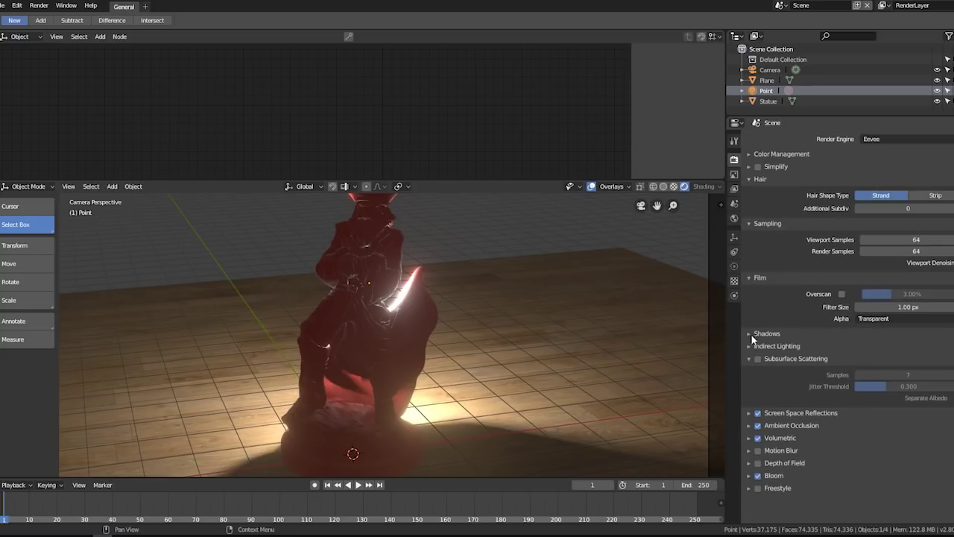
Step: After trying Filmic, set View Transform to Default and Look to Kodak Portra 800
click(749, 155)
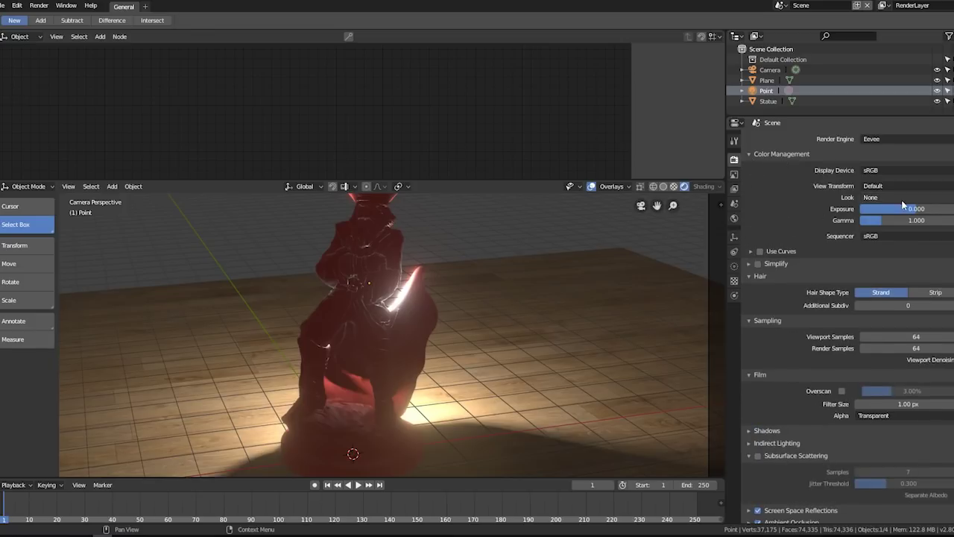
click(904, 197)
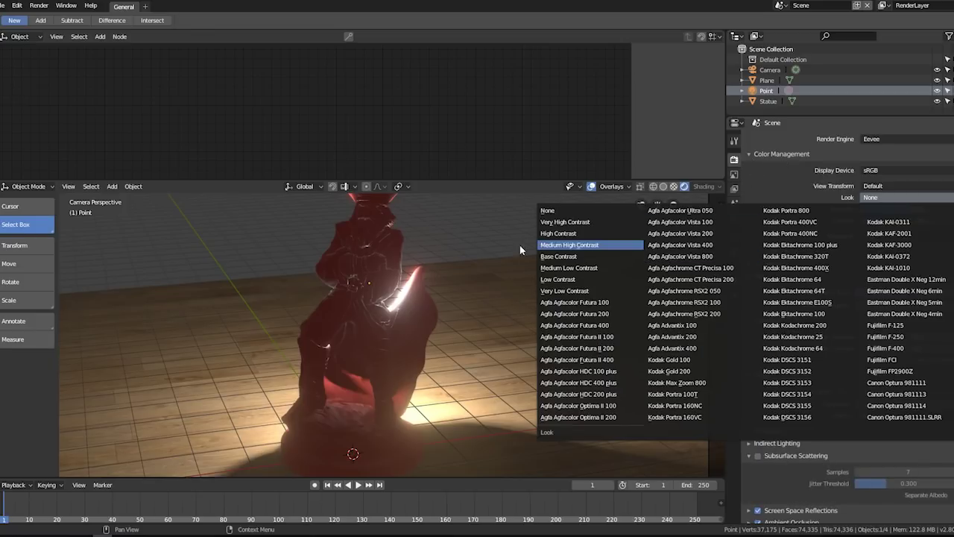
click(879, 188)
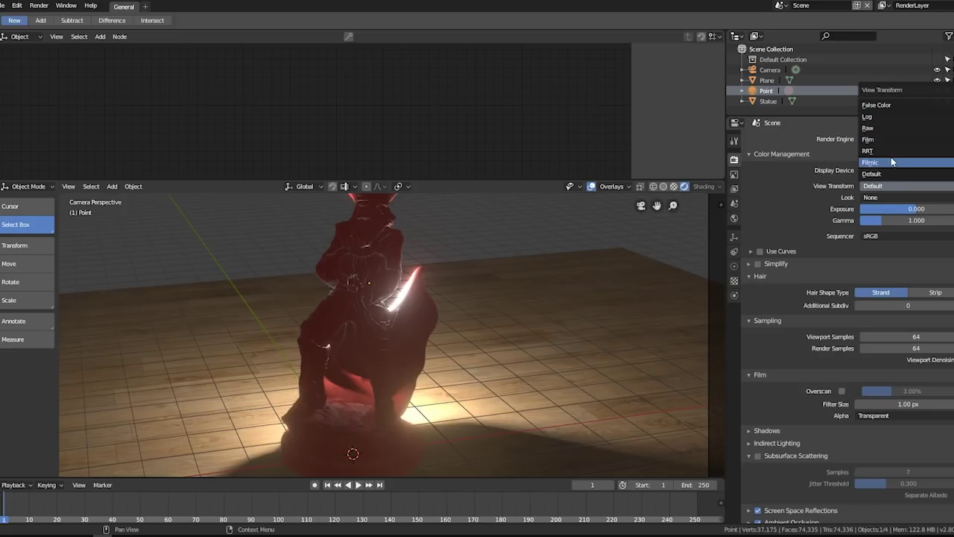
click(890, 162)
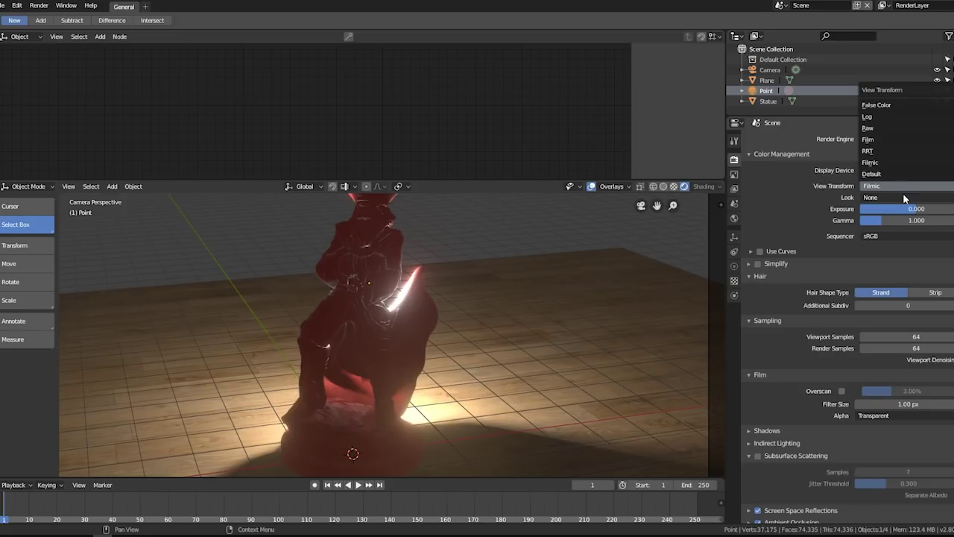
click(905, 197)
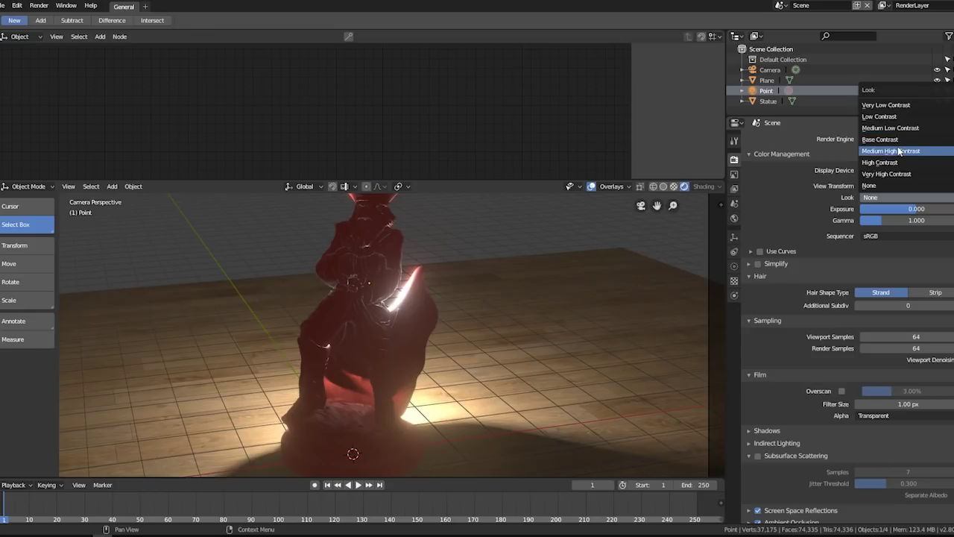
click(920, 186)
click(920, 187)
click(917, 176)
click(910, 196)
click(786, 210)
middle_drag(434, 337, 455, 314)
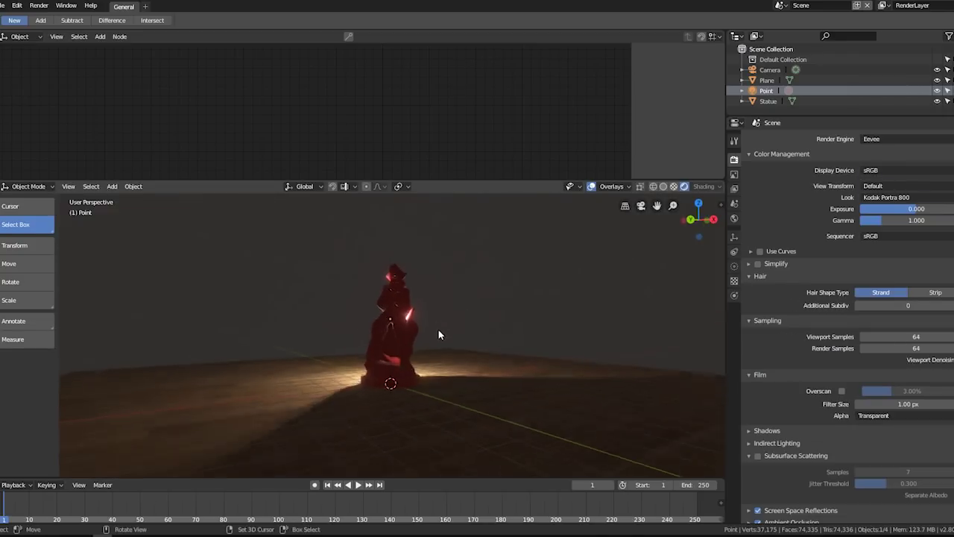
Step: Zoom in until the statue fills most of the viewport
scroll(438, 335, up, 4)
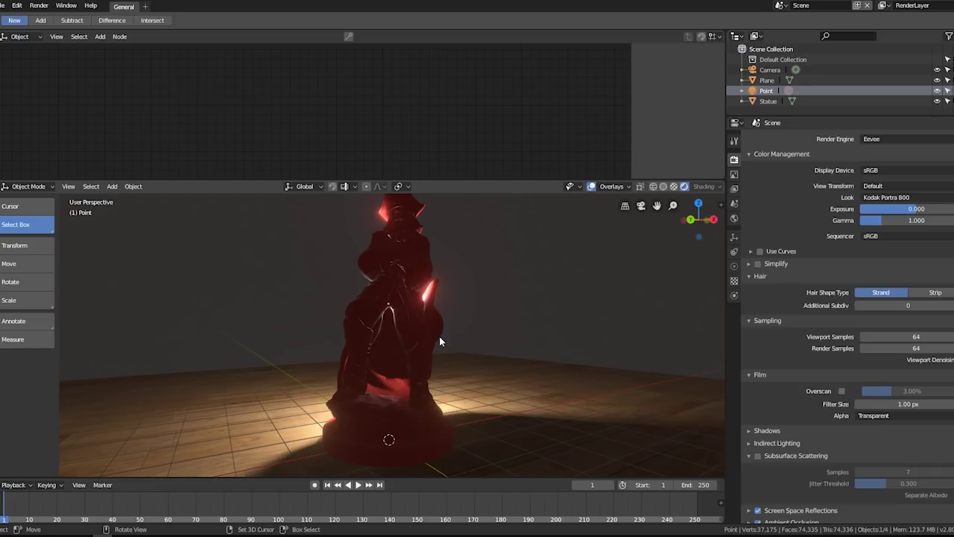
Step: Enable the Ambient Occlusion pass in the View Layer's Passes, alongside Combined and Z
click(735, 187)
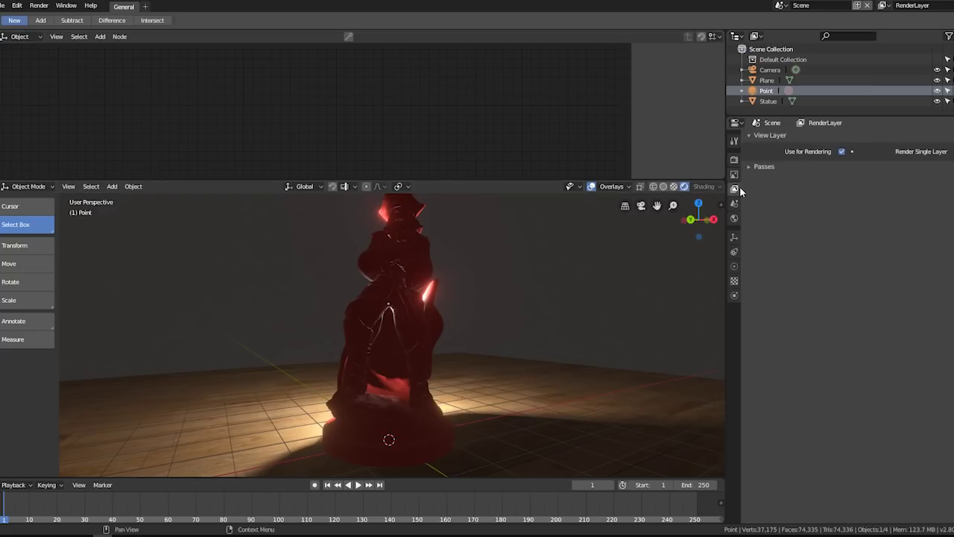
click(754, 166)
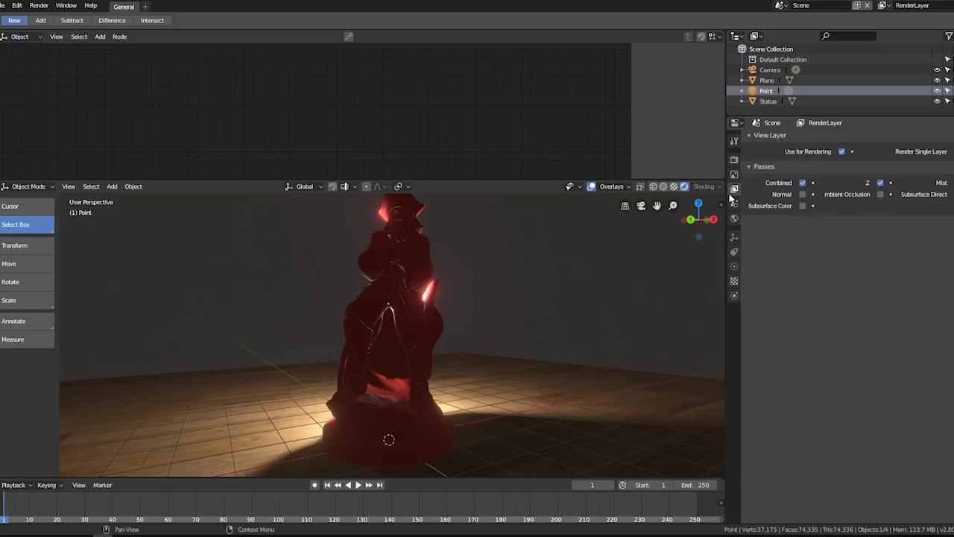
drag(729, 197, 684, 196)
click(866, 193)
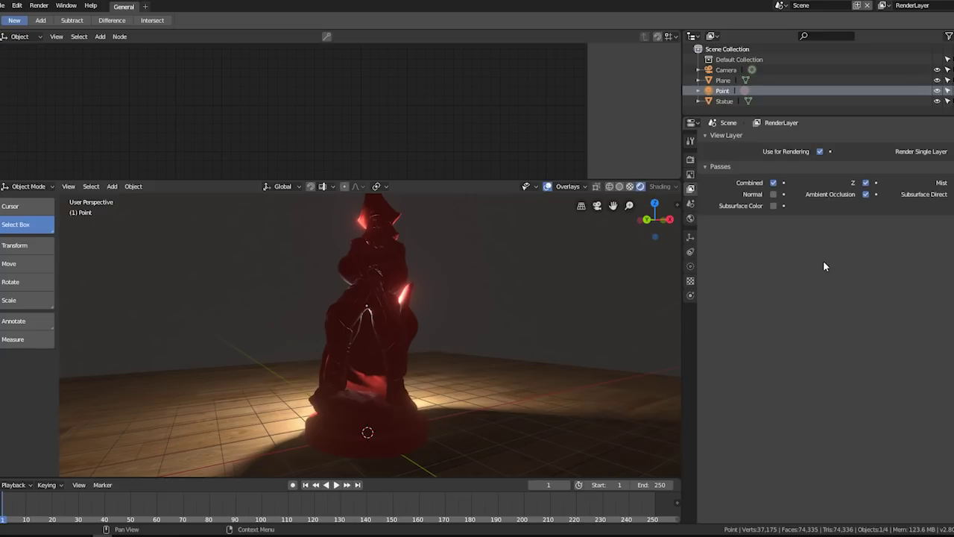
key(alt+Tab)
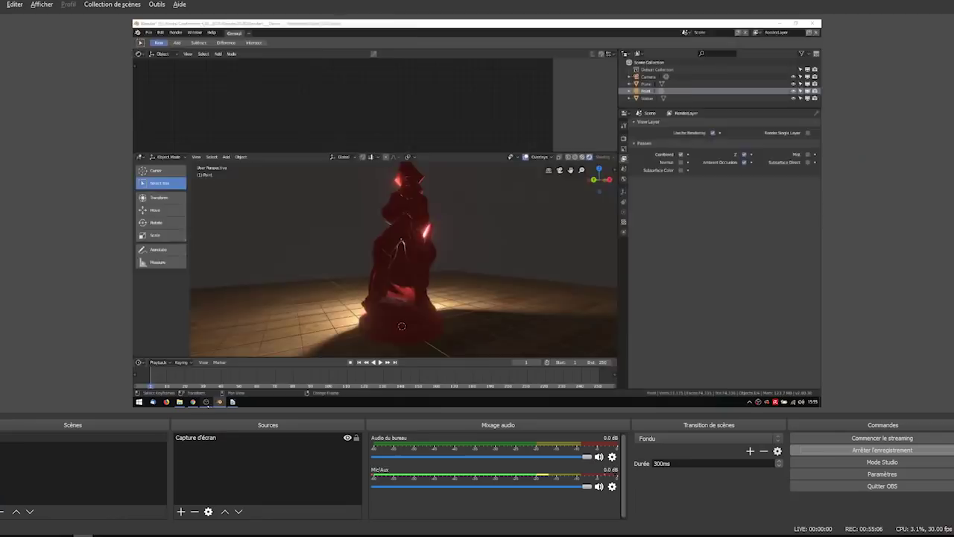